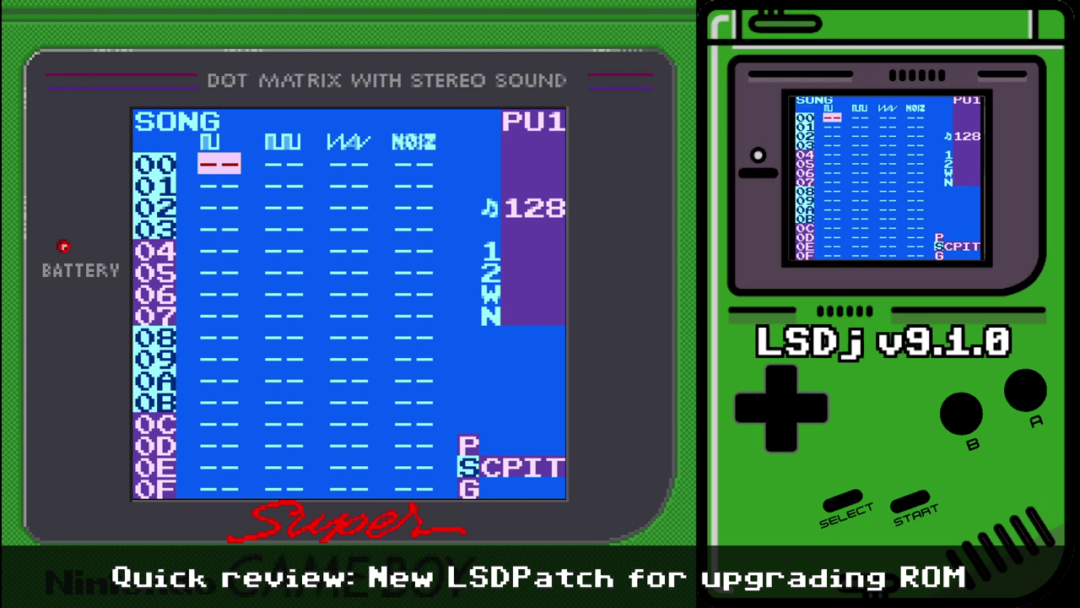
key("Right")
key("Right")
key("Right")
key("Left")
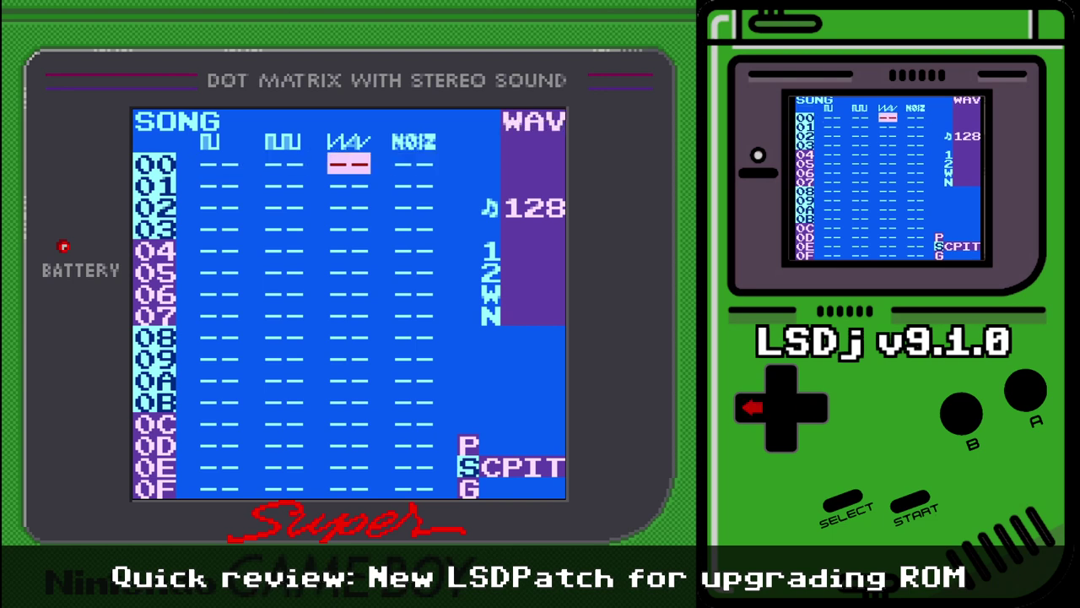
key("Left")
key("Left")
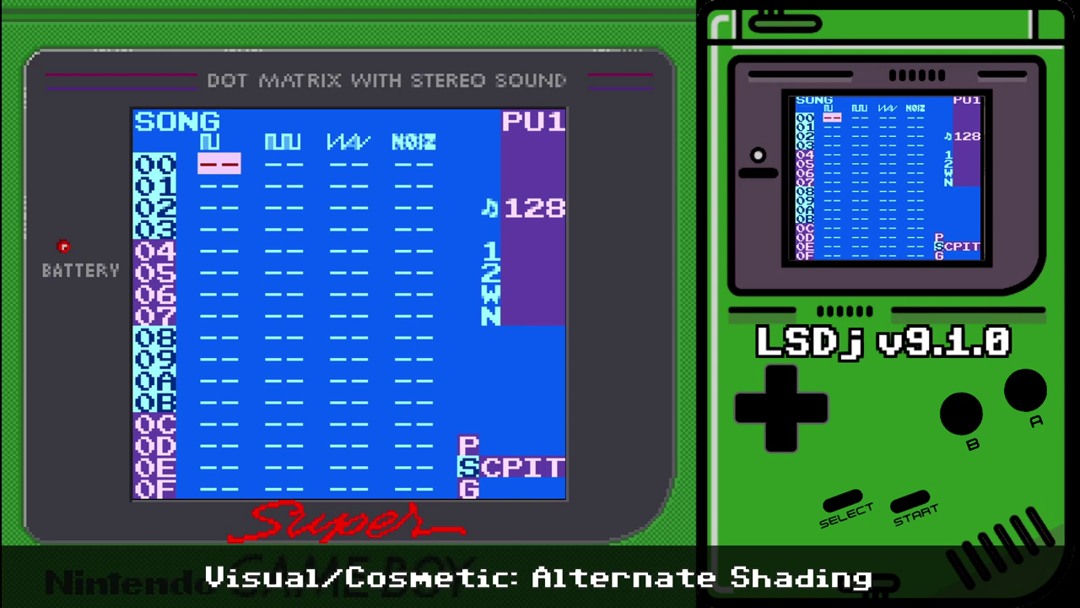
- Examine the row-number shading by moving down the first pulse channel of the song screen and back to row 00
key("Down")
key("Down")
key("Down")
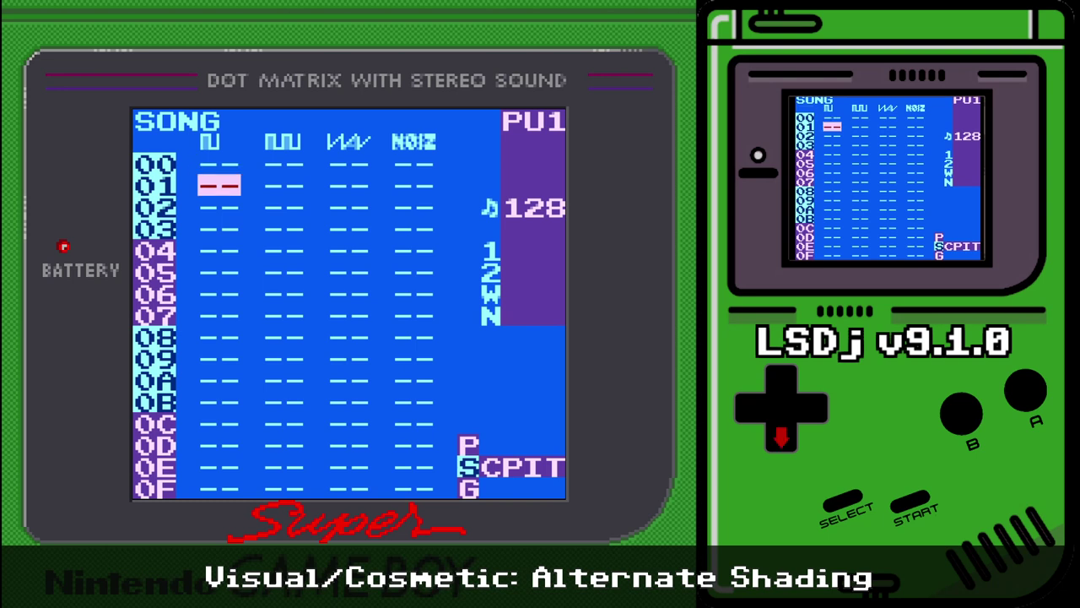
key("Down")
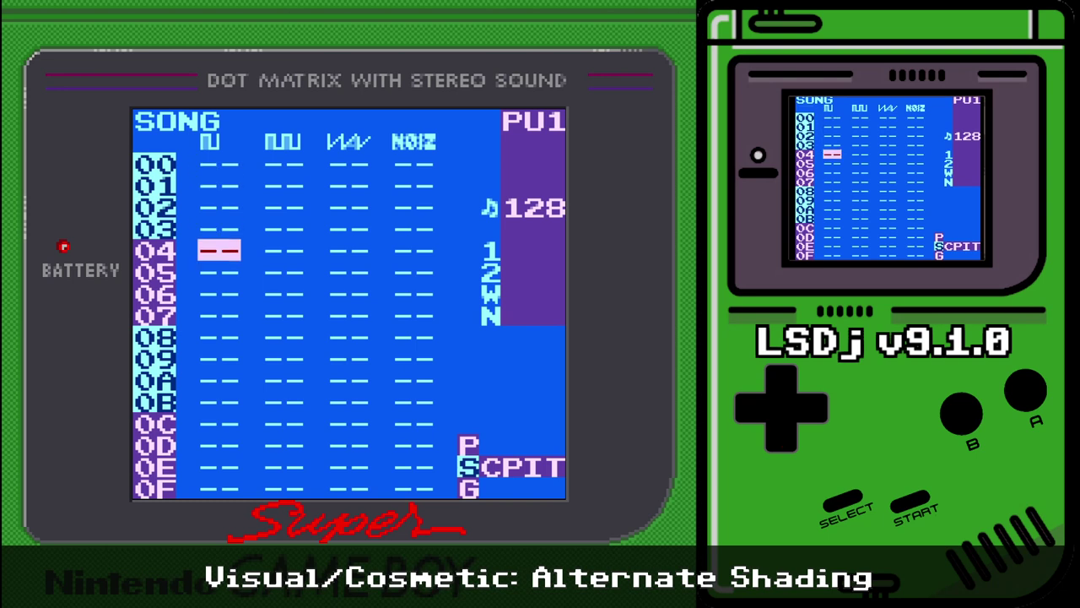
key("Down")
key("Down")
key("Down")
key("Up")
key("Up")
key("Up")
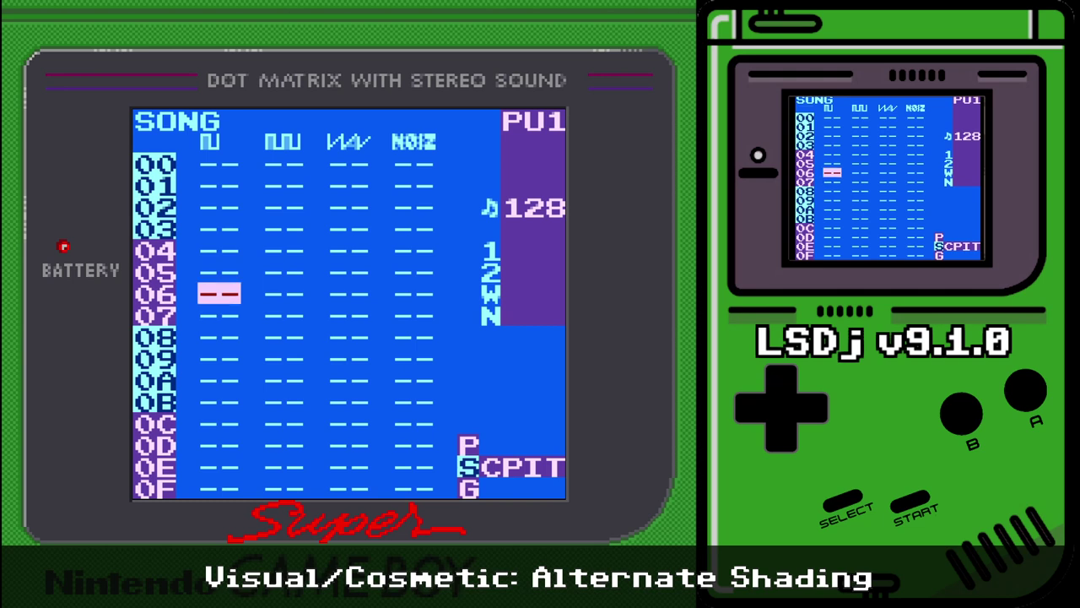
key("Up")
key("Up")
key("Up")
key("Up")
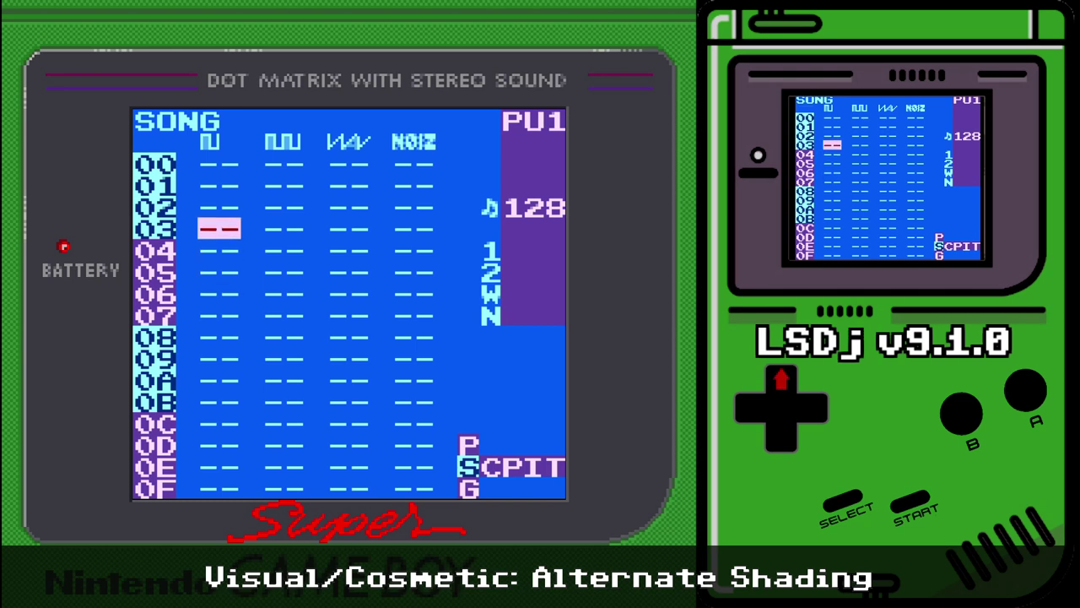
key("Down")
key("Down")
key("Down")
key("Down")
key("Down")
key("Down")
key("Down")
key("Down")
key("Up")
key("Up")
key("Up")
key("Up")
key("Up")
key("Up")
key("Up")
key("Up")
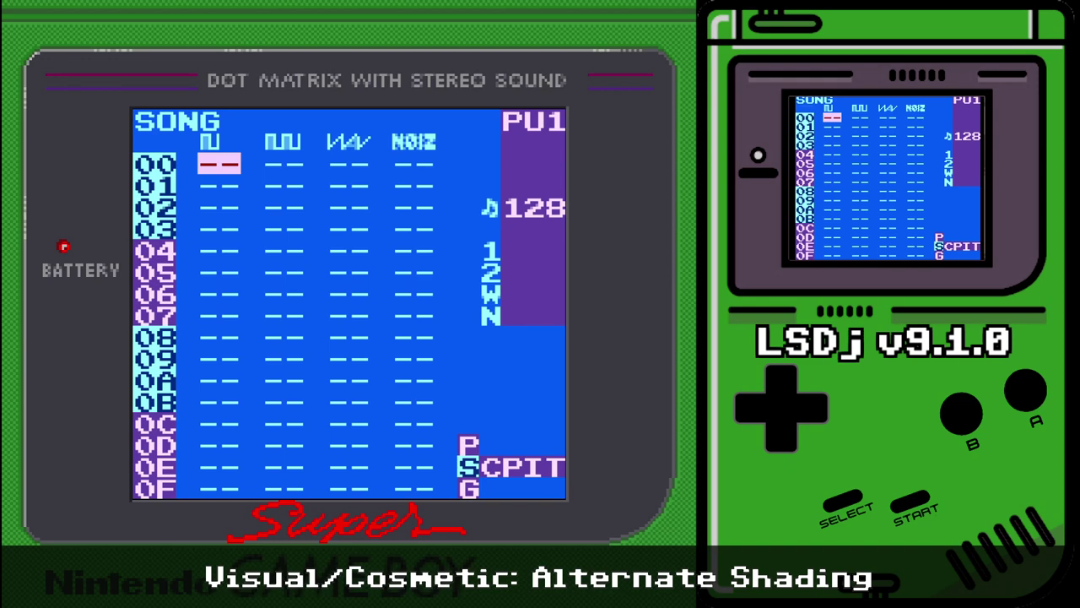
- Insert chain 00 at song row 00 of the first pulse channel and phrase 00 in the chain's first step, and open that phrase
key("shift+Right")
key("shift+Right")
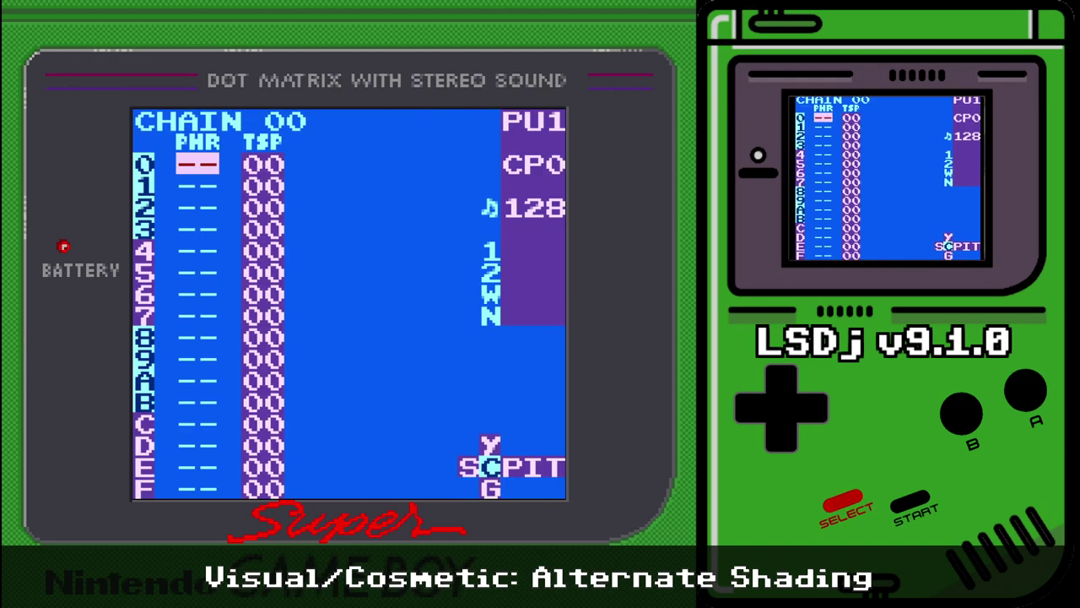
key("x")
key("shift+Right")
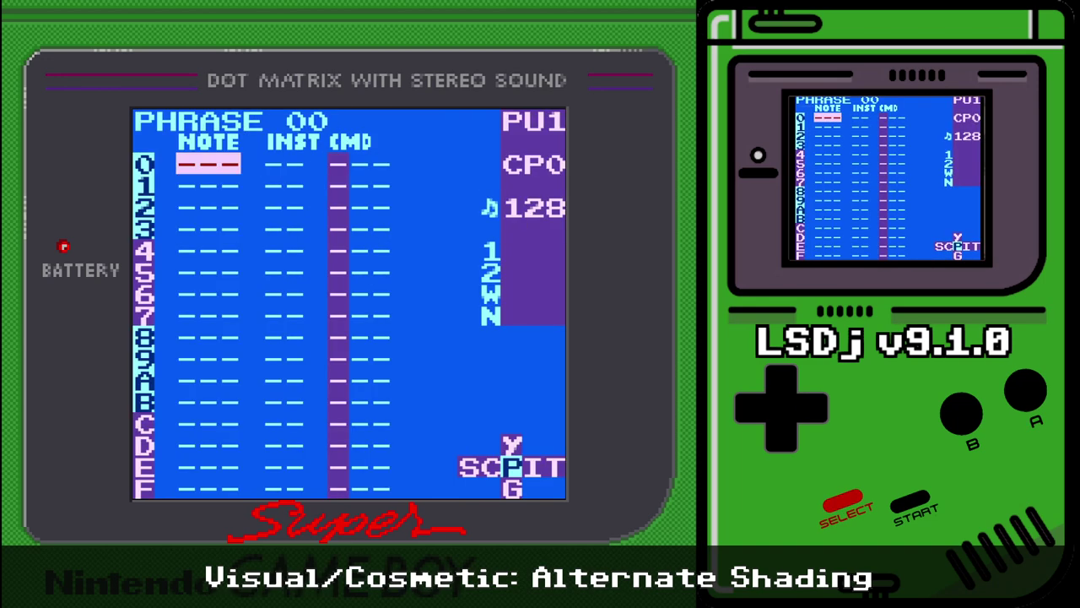
- Examine the screen map while visiting the groove, phrase, chain and song screens, ending on the instrument screen
key("shift+Down")
key("shift+Up")
key("shift+Left")
key("shift+Left")
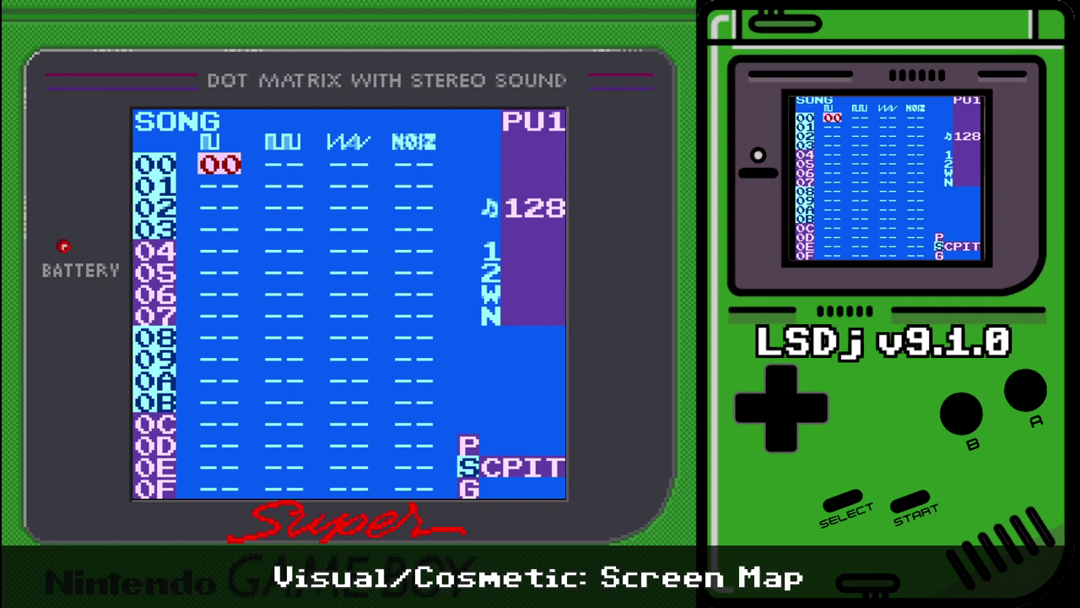
key("shift+Right")
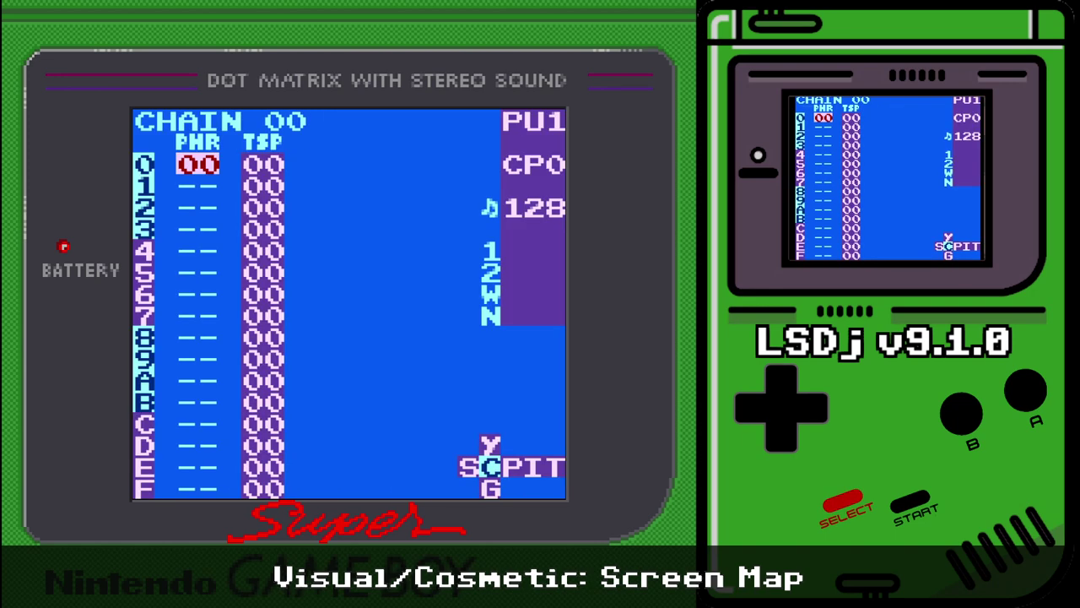
key("shift+Right")
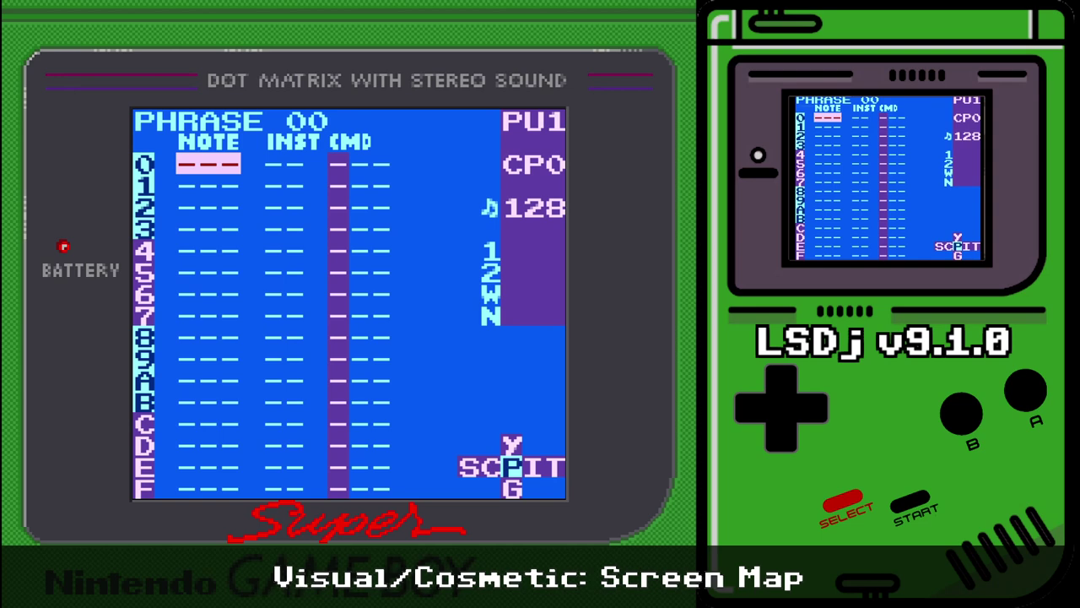
key("shift+Left")
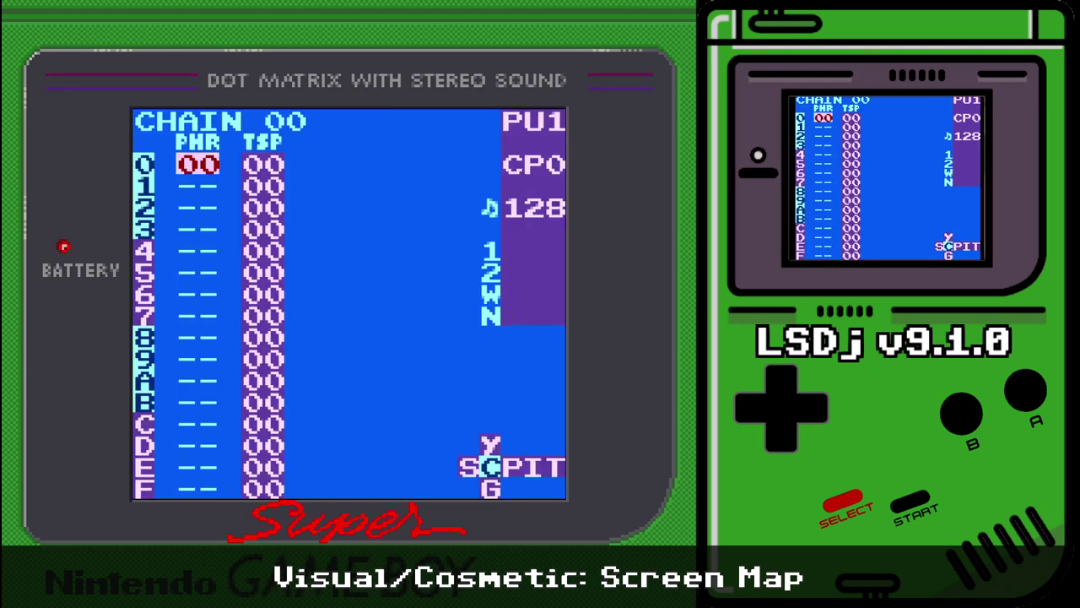
key("shift+Right")
key("shift+Right")
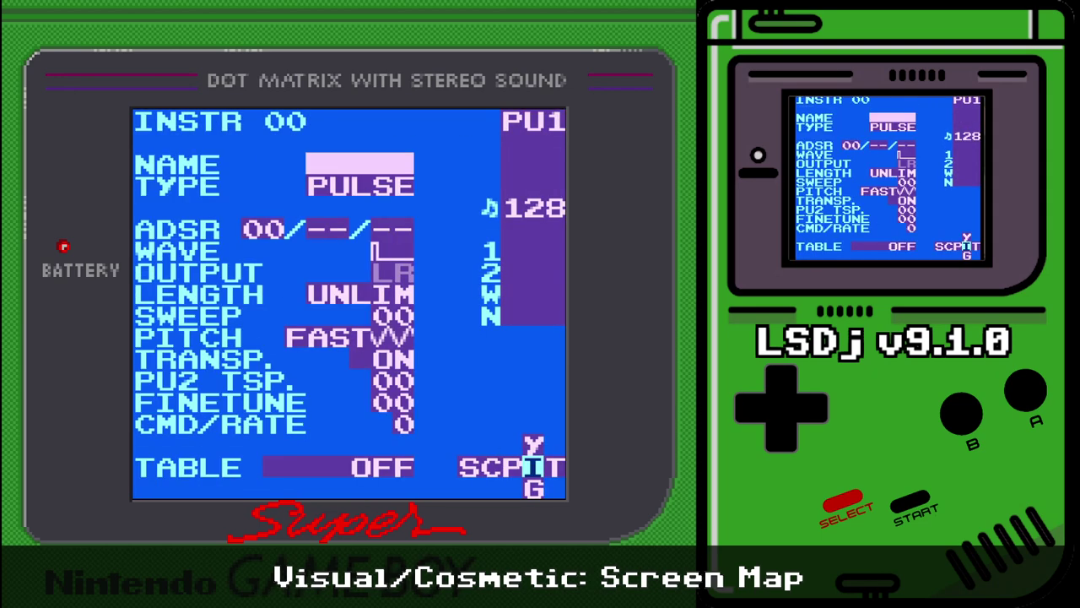
- Examine the map on the synth screen from both instrument and phrase, and compare it with the adjacent wave screen
key("shift+Up")
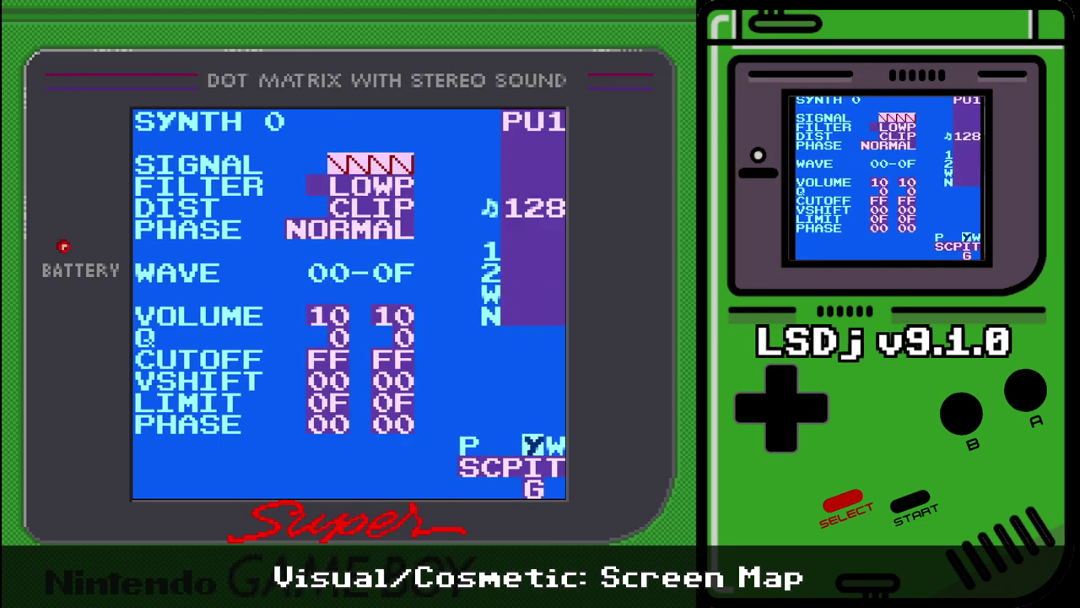
key("shift+Down")
key("shift+Left")
key("shift+Up")
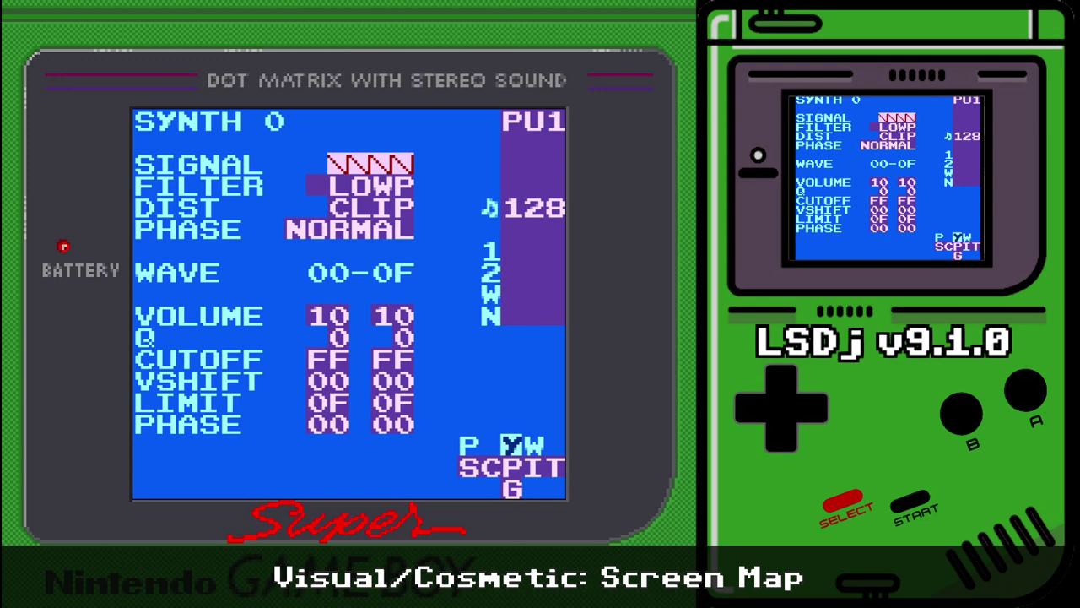
key("shift+Right")
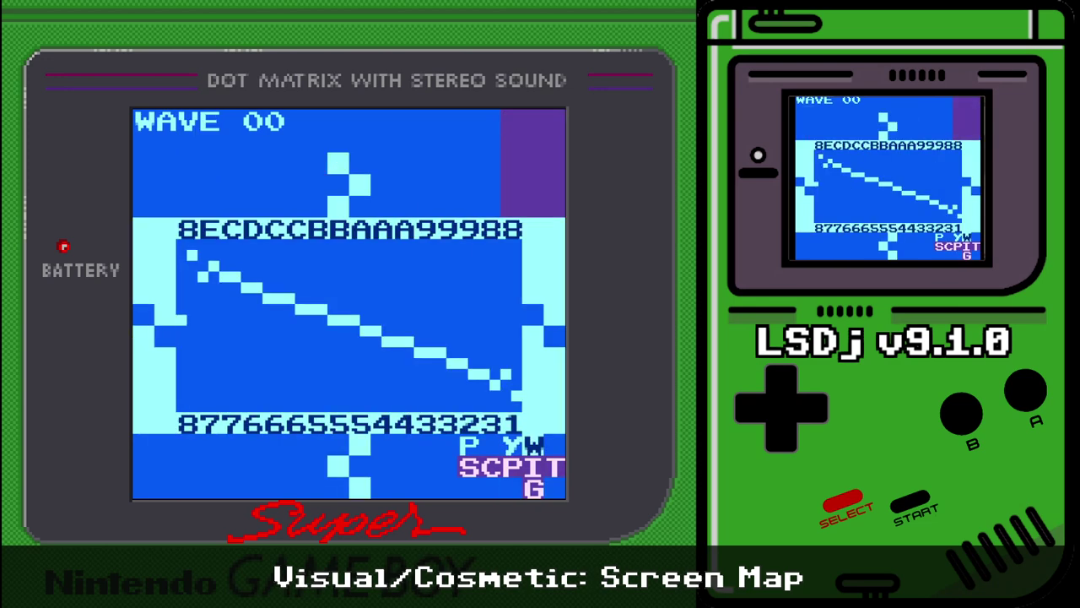
key("shift+Left")
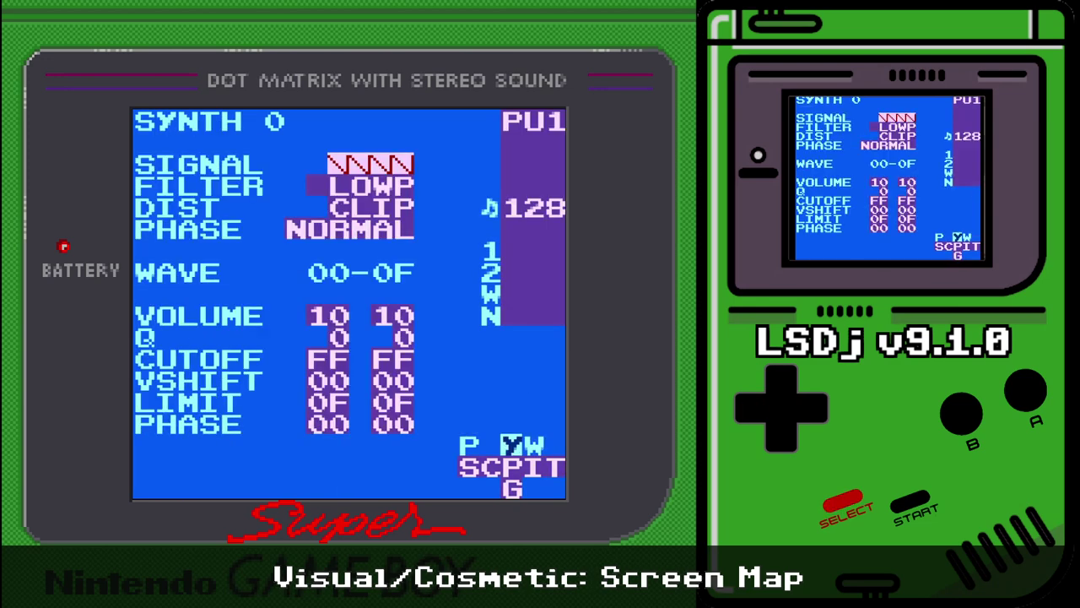
key("shift+Right")
key("shift+Left")
key("shift+Right")
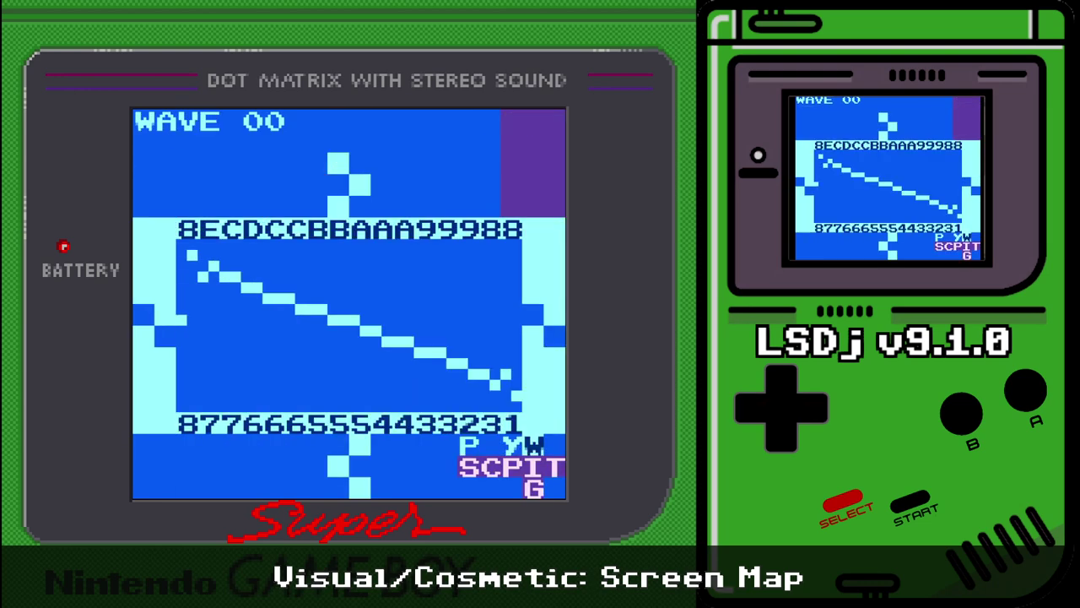
key("shift+Left")
key("shift+Right")
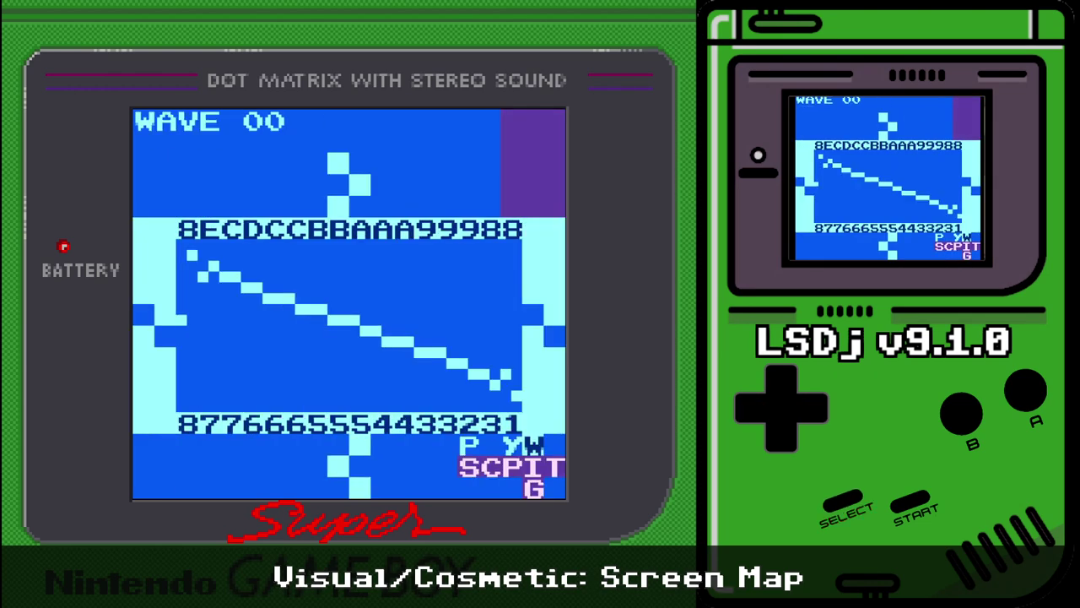
key("shift+Left")
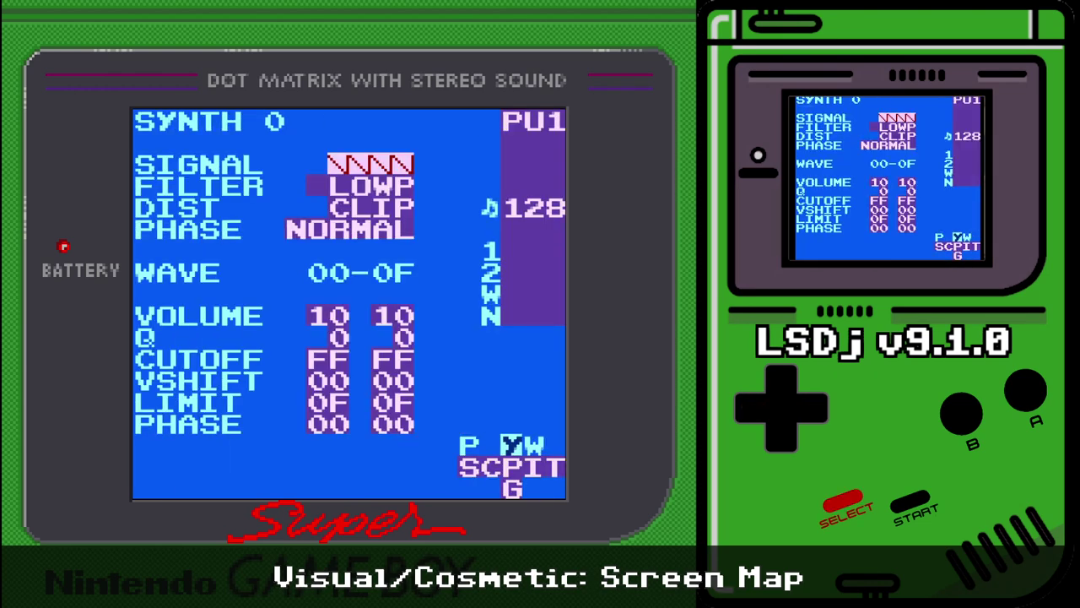
key("shift+Right")
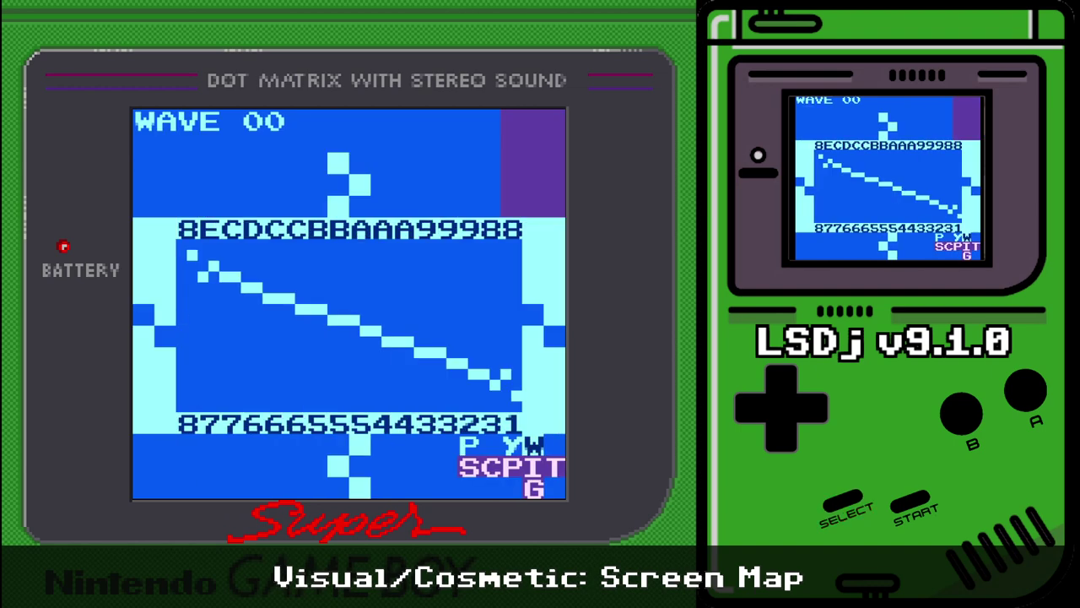
- Examine the screen map going from wave down to instrument, across to phrase, and back up to wave
key("shift")
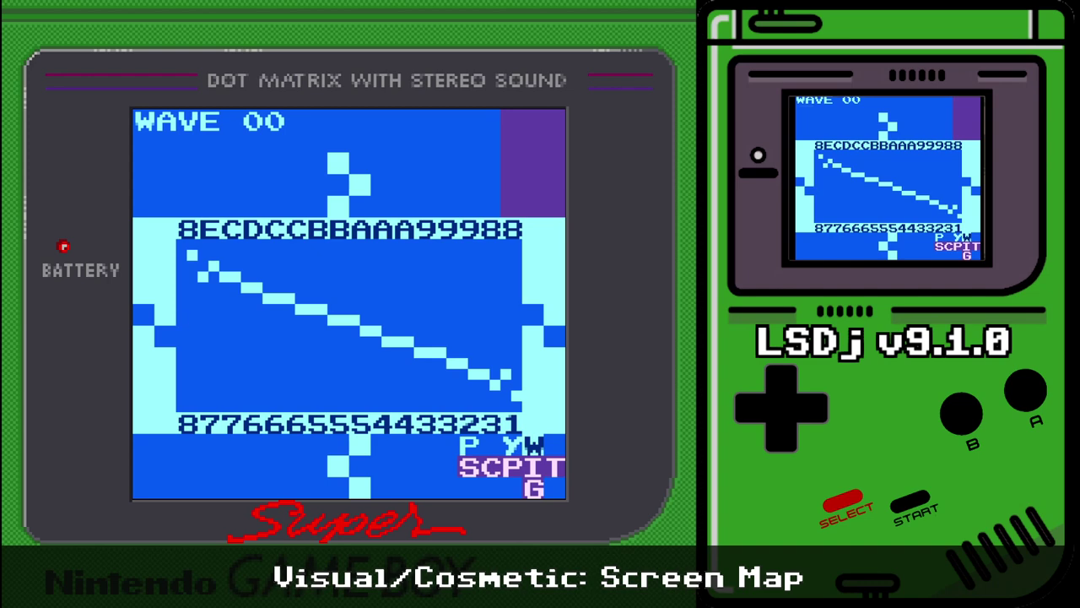
key("shift+Down")
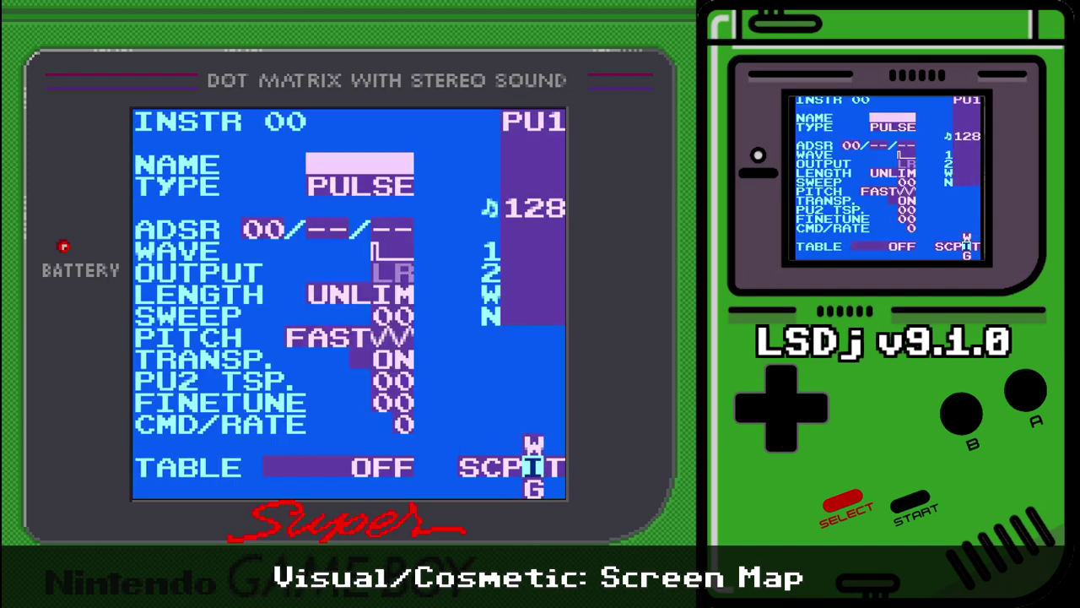
key("Left")
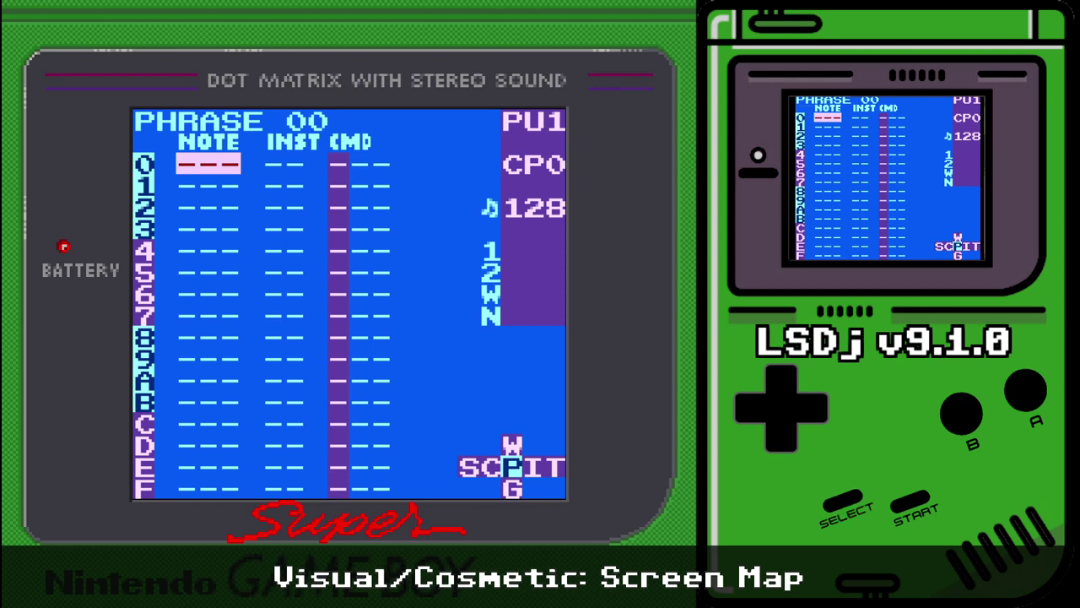
key("shift")
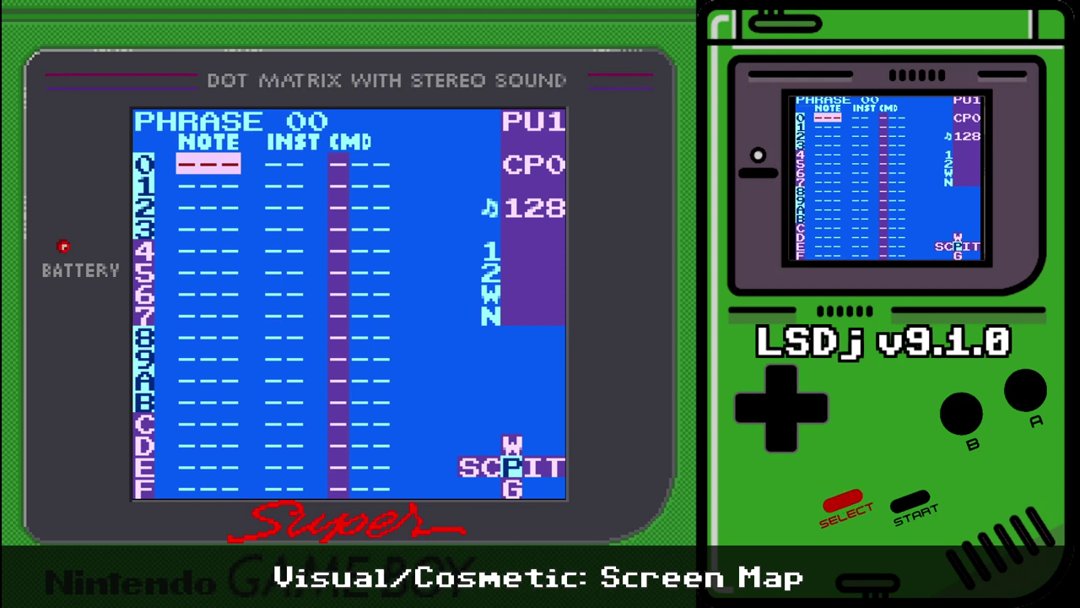
key("shift")
key("shift+Up")
key("shift+Down")
key("shift+Up")
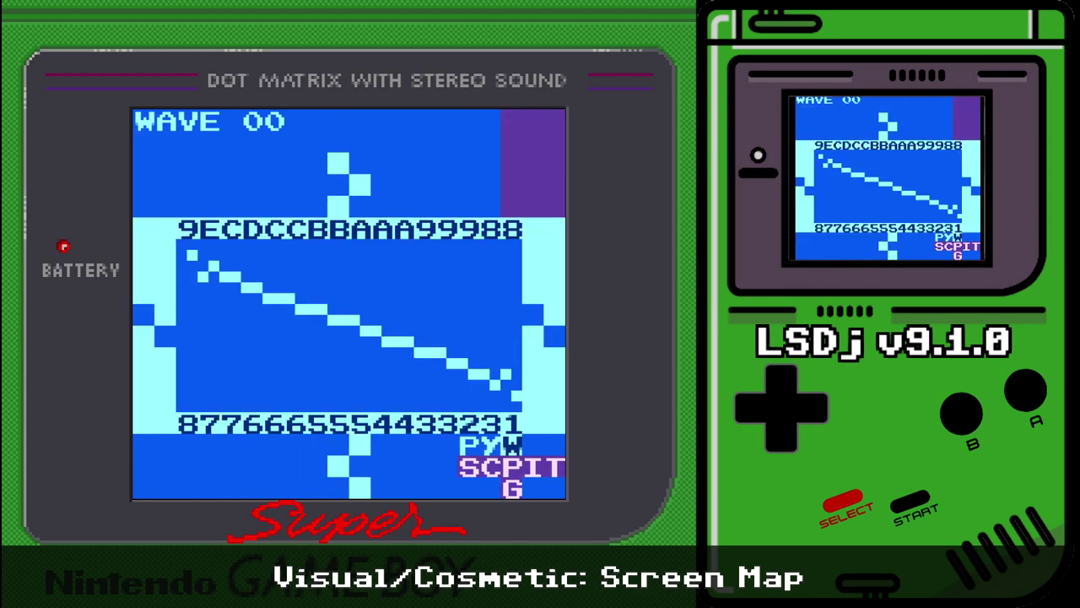
- Examine the map's upper row by moving between the wave, synth and project screens, ending on wave
key("shift+Left")
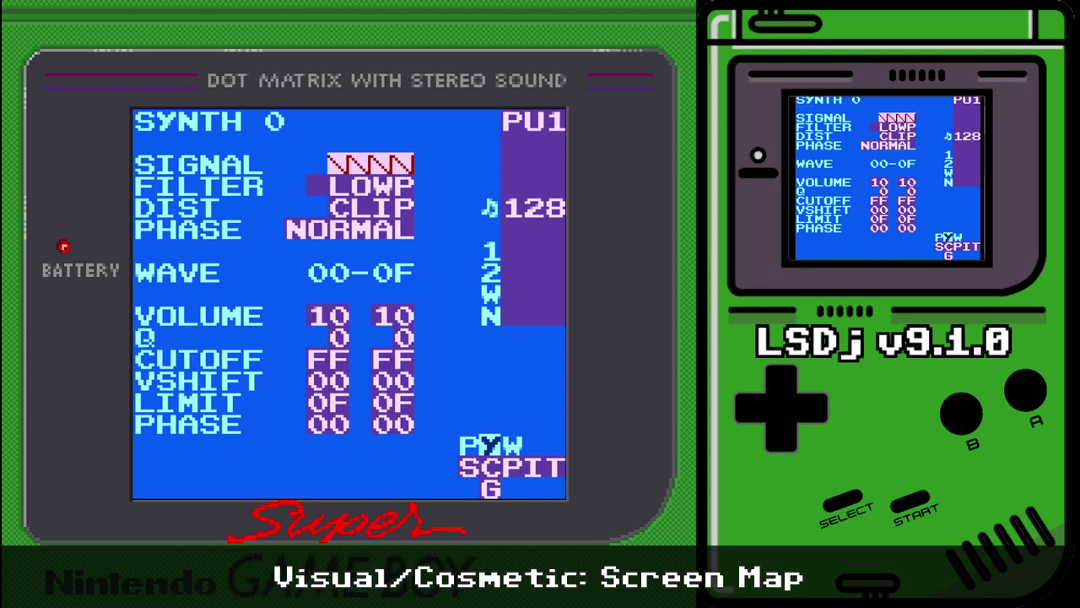
key("shift")
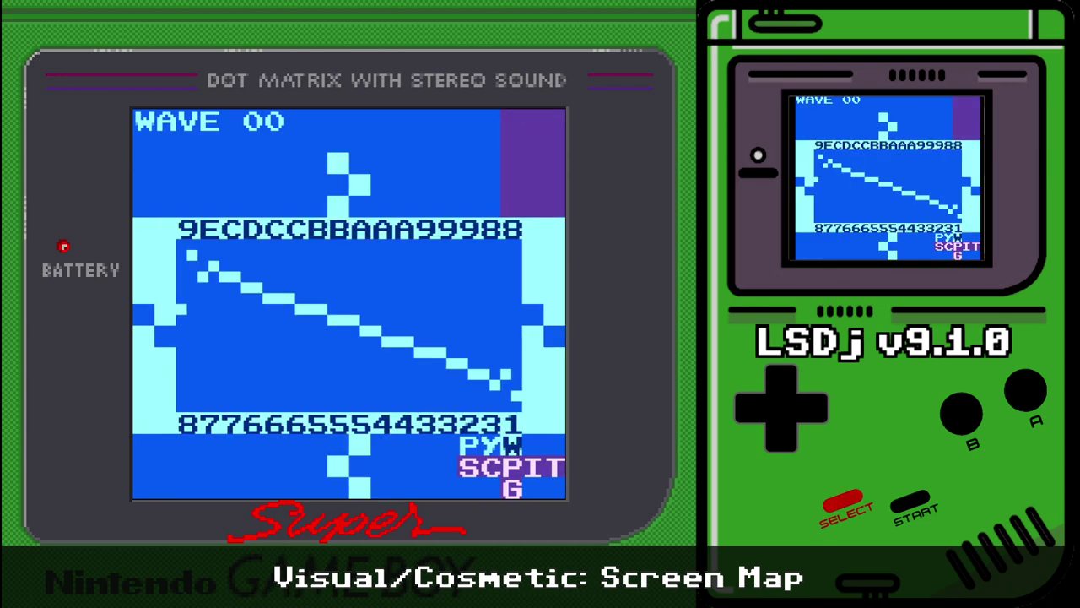
key("shift+Right")
key("shift+Left")
key("shift+Left")
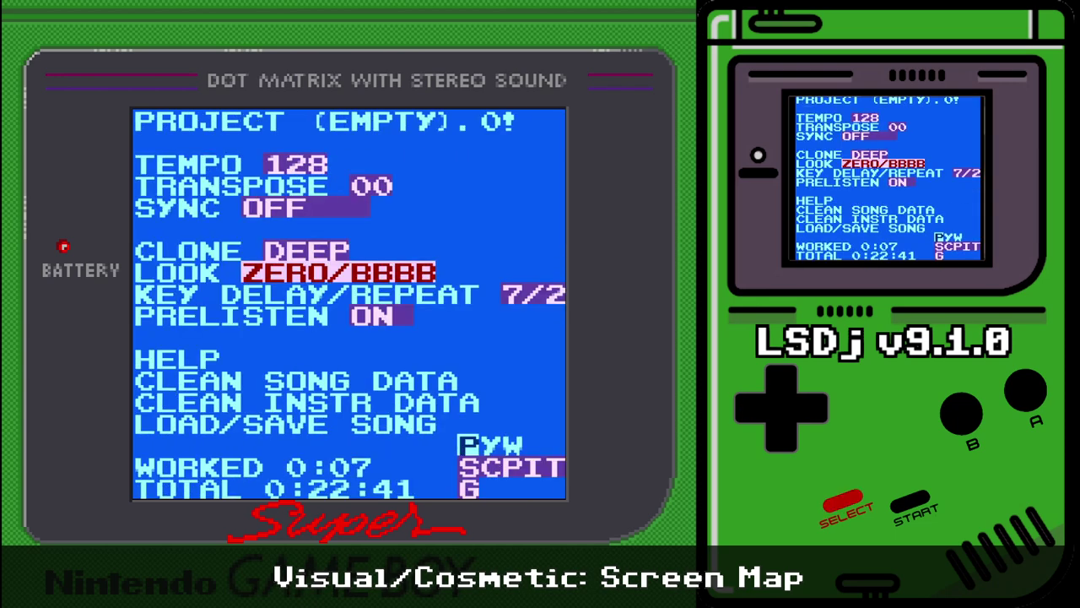
key("shift+Right")
key("shift+Right")
key("shift+Left")
key("shift+Right")
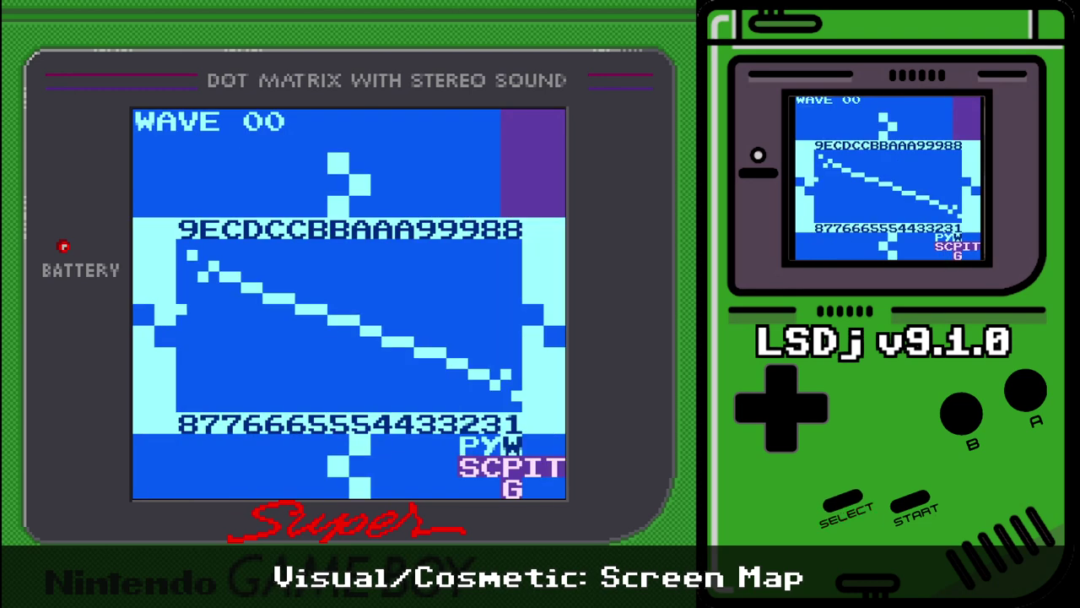
- Examine the screen map going from synth down to chain, across to table, and up to the wave screen
key("shift")
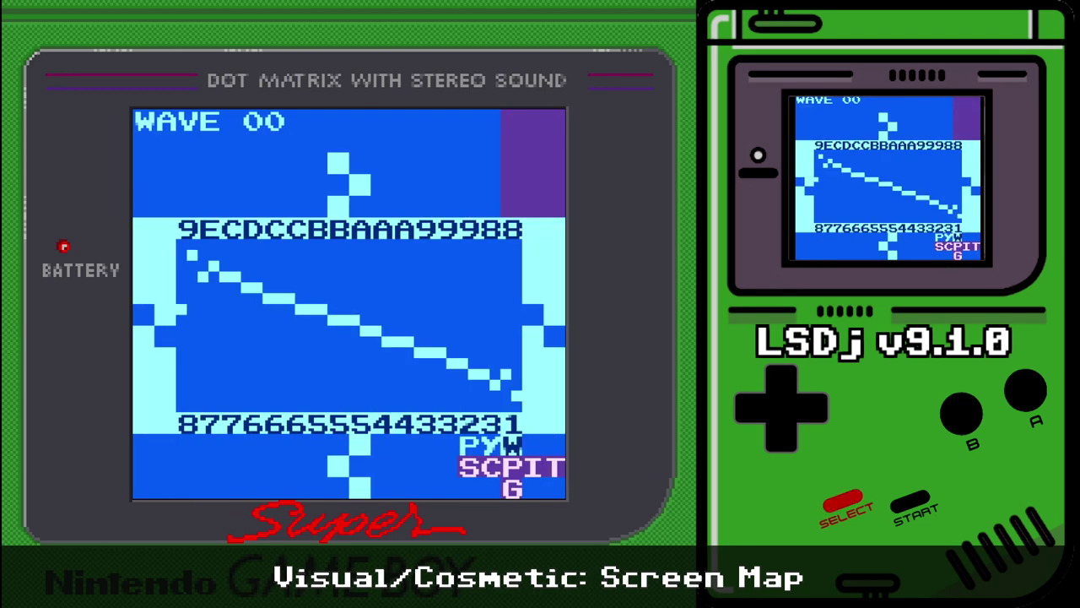
key("shift+Left")
key("shift+Down")
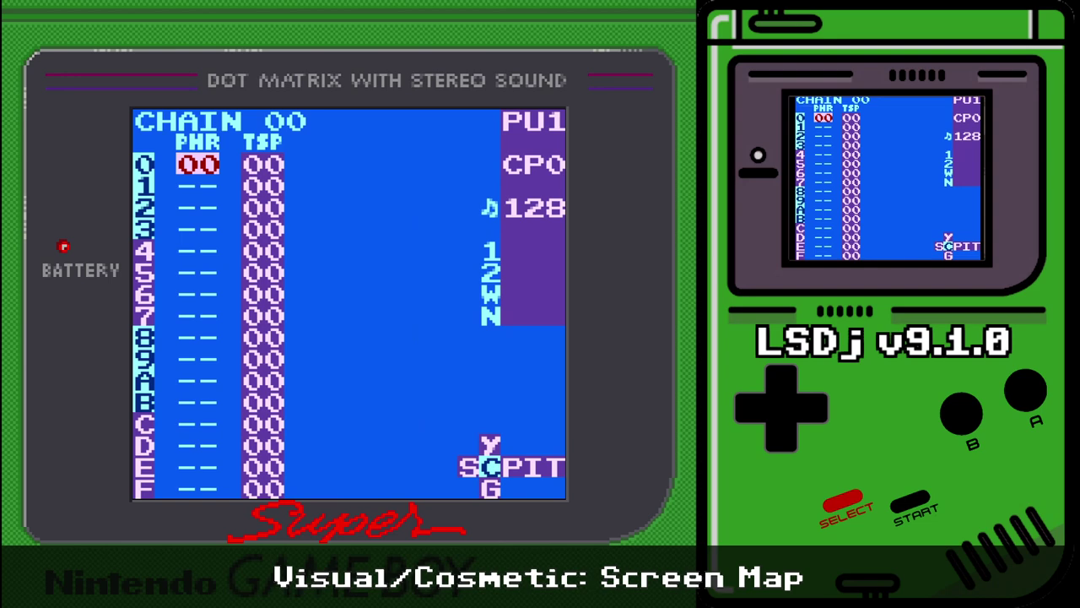
key("shift+Up")
key("shift+Down")
key("shift+Right")
key("shift+Right")
key("shift+Right")
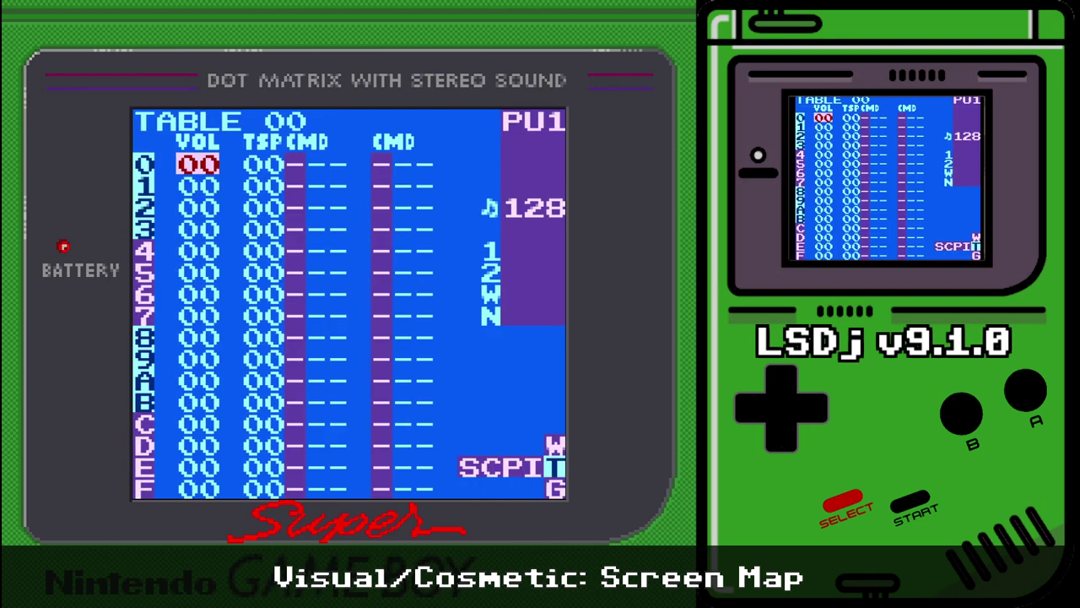
key("shift+Up")
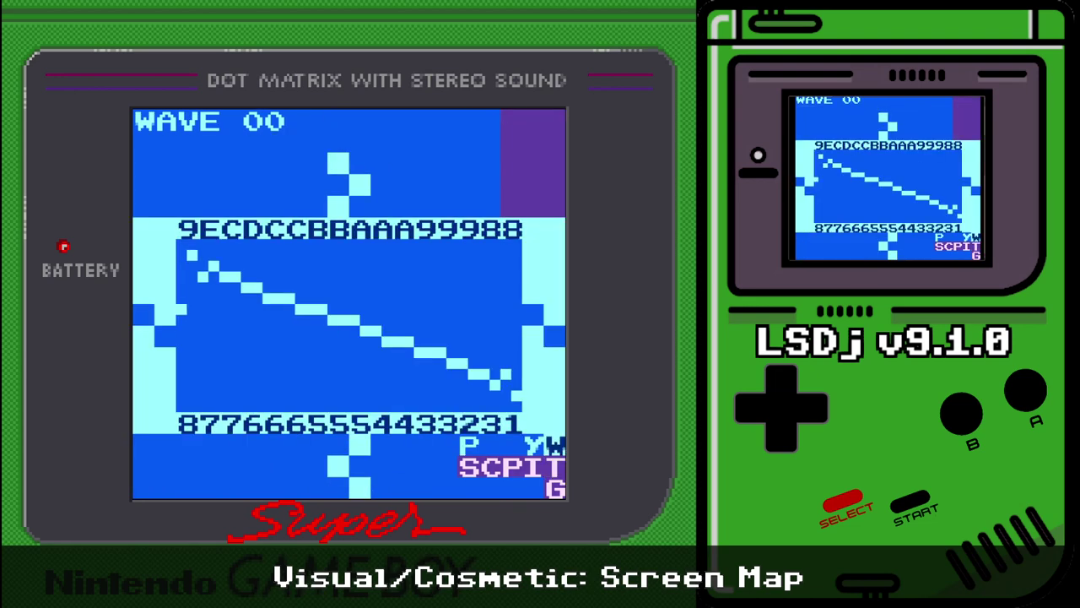
- Examine the map when the wave screen is reached from instrument and from table, and return to the song screen
key("shift+Down")
key("shift+Left")
key("shift+Up")
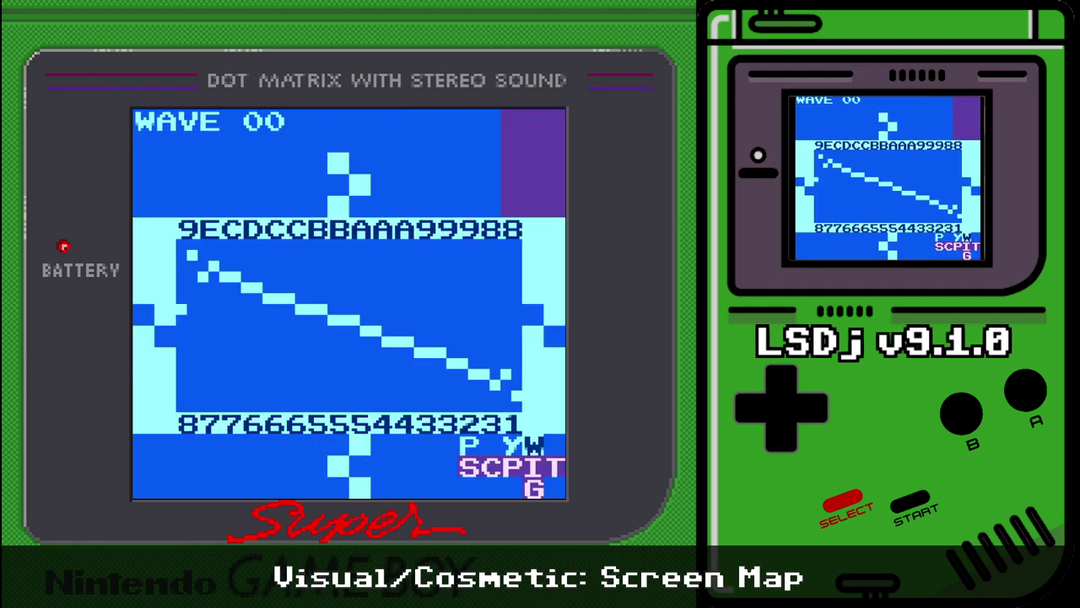
key("shift+Down")
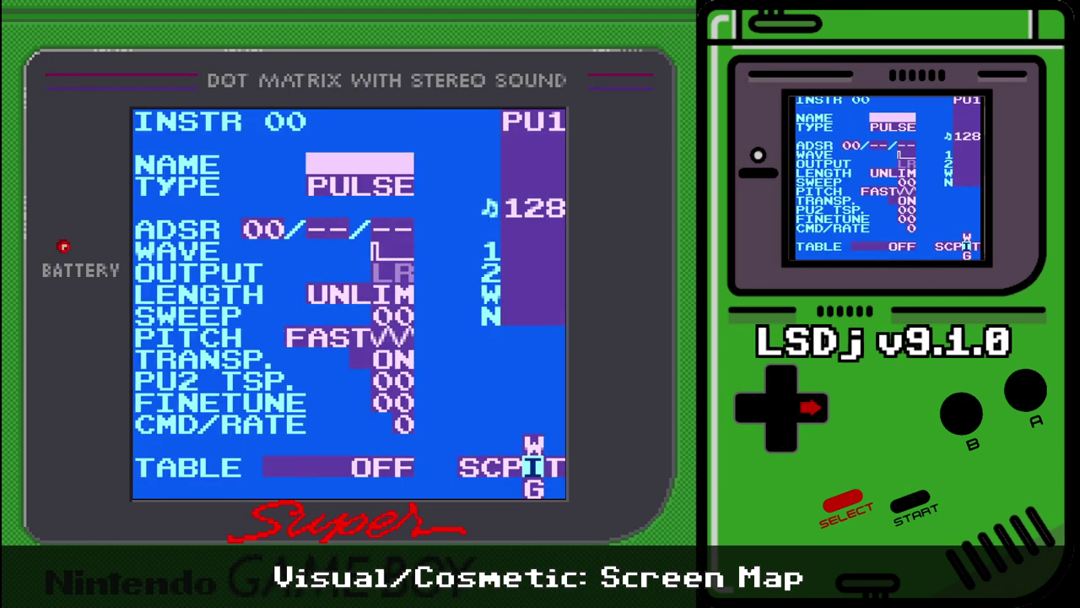
key("shift+Right")
key("shift+Up")
key("shift+Down")
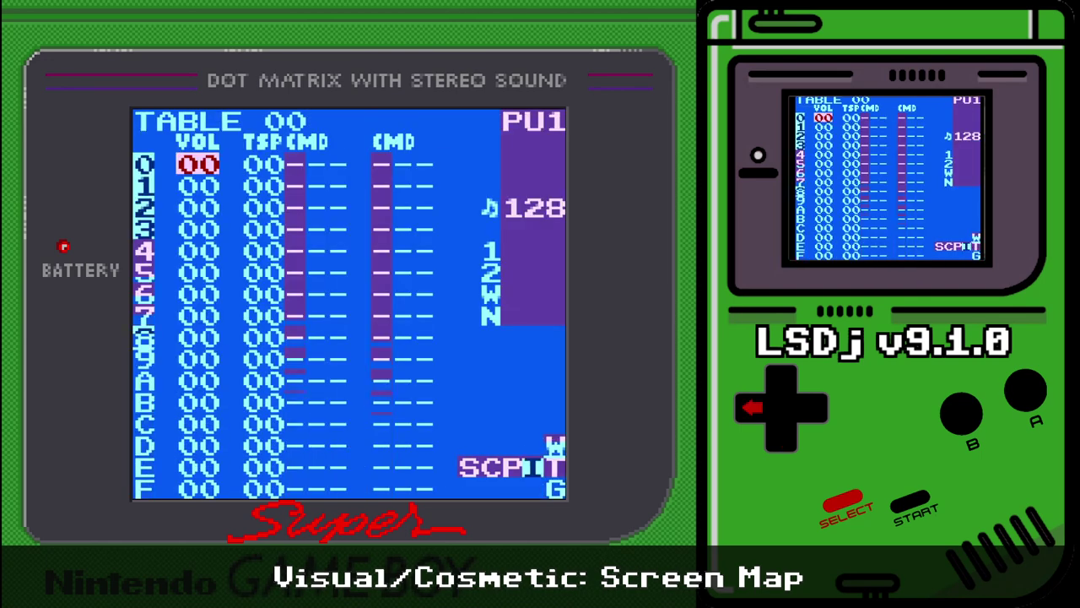
key("shift+Left")
key("shift+Left")
key("shift+Left")
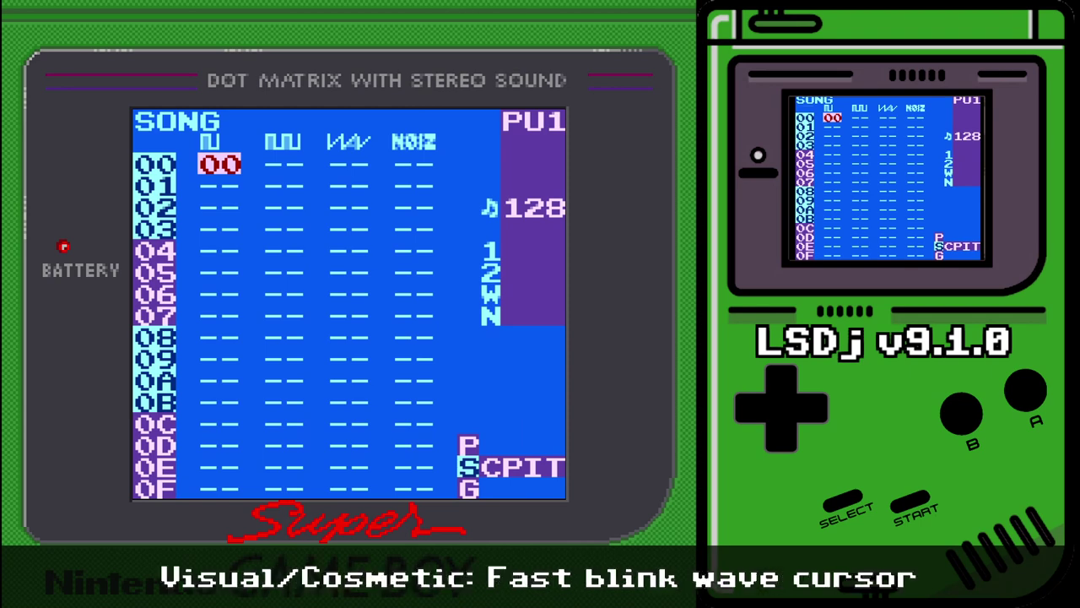
- Open the wave screen above phrase and move the cursor back and forth along wave 00 to examine its blinking
key("shift+Right")
key("shift+Right")
key("shift+Up")
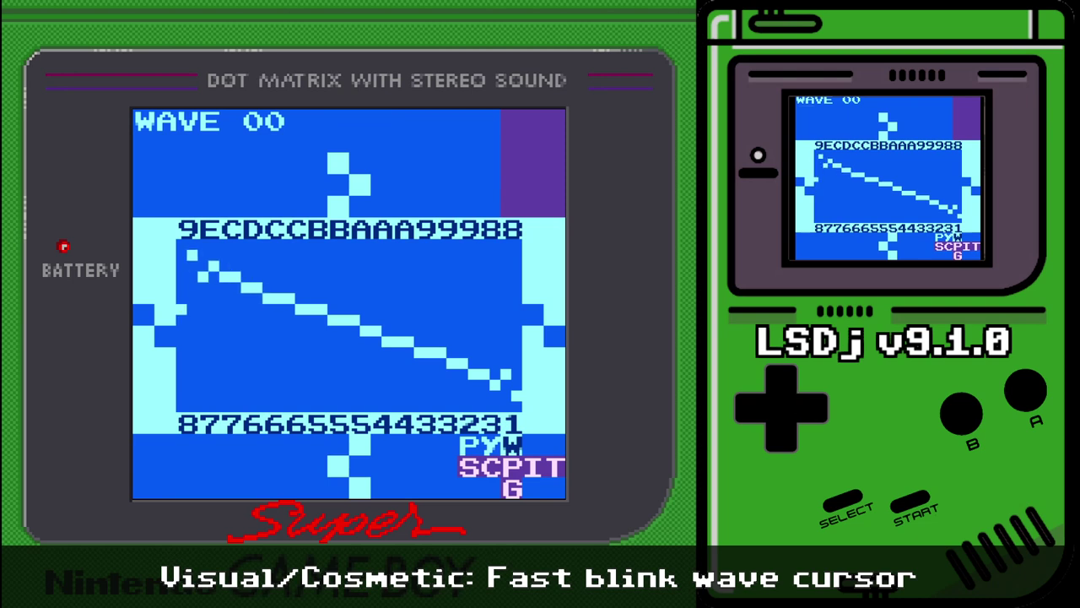
key("Right")
key("Right")
key("Left")
key("Left")
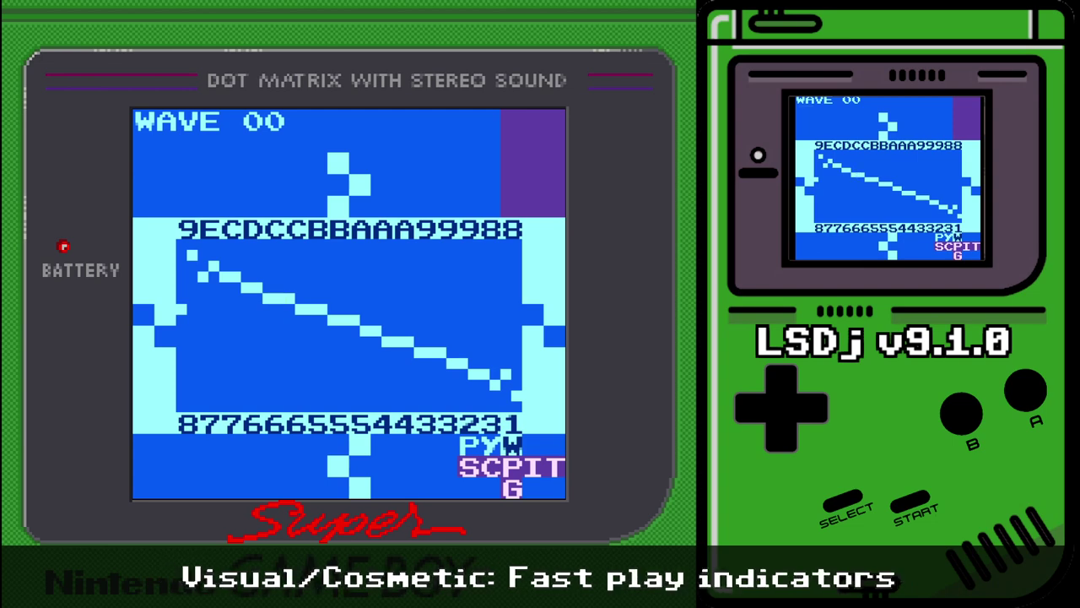
- Insert a note on row 0 of phrase 00 to allocate instrument 00, and delete the note again
key("shift+Down")
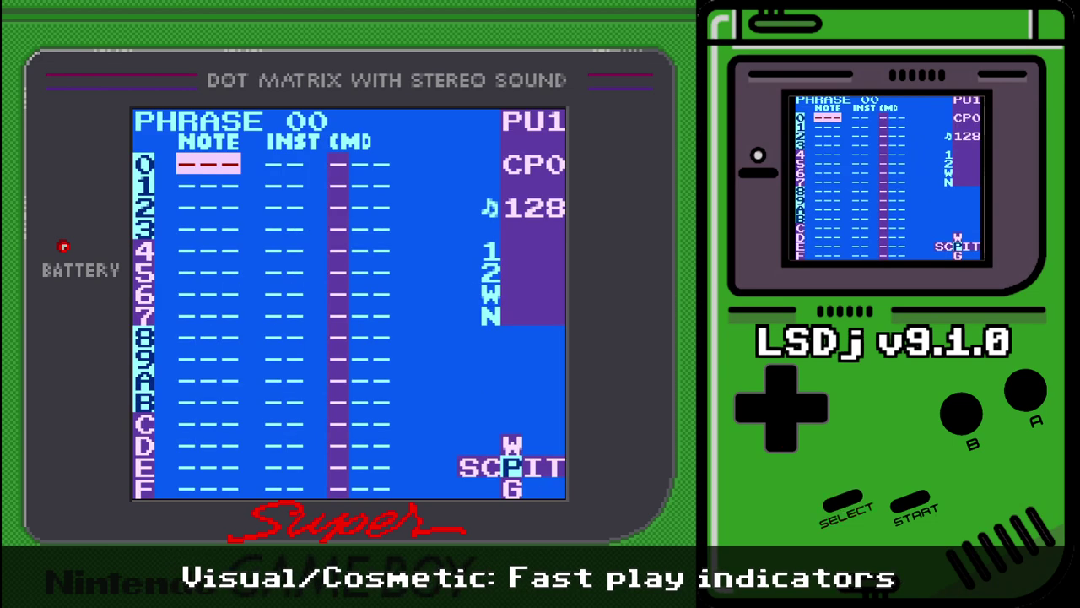
key("x")
key("shift")
key("shift+Right")
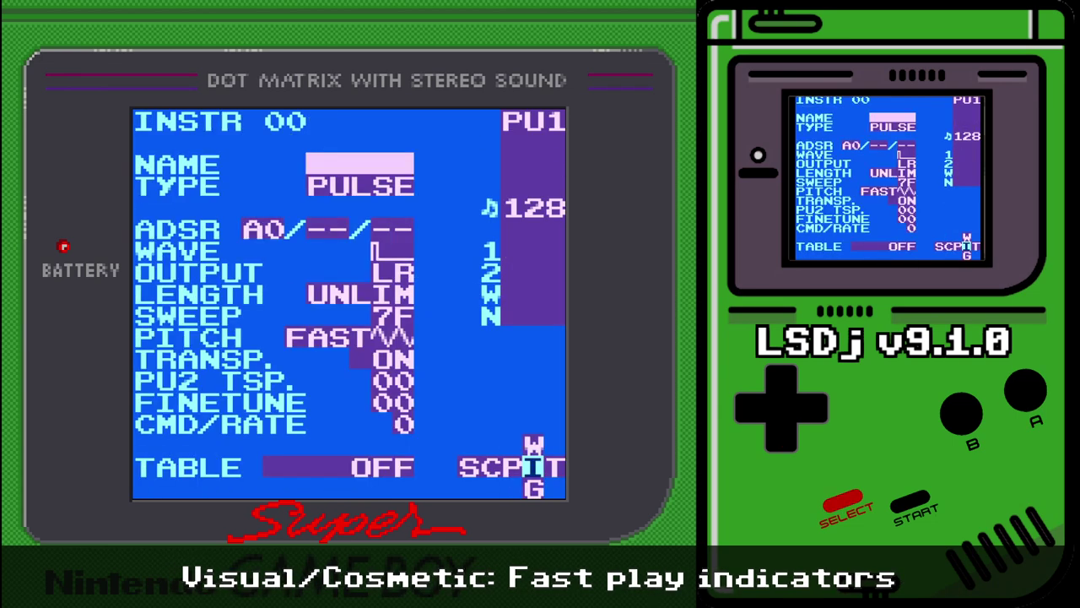
key("shift+Right")
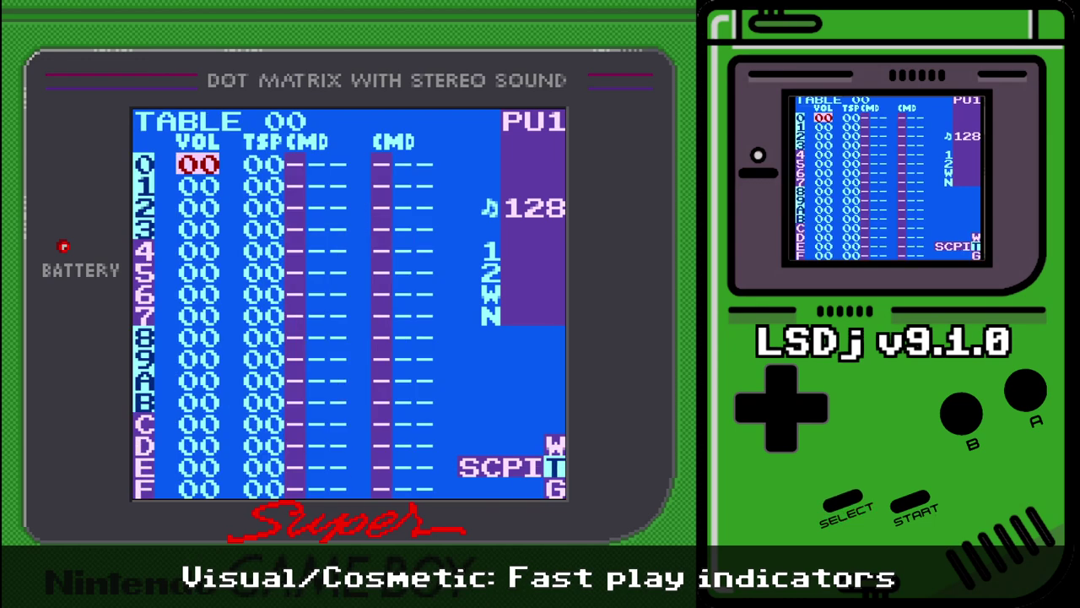
key("shift+Left")
key("shift+Left")
key("z+x")
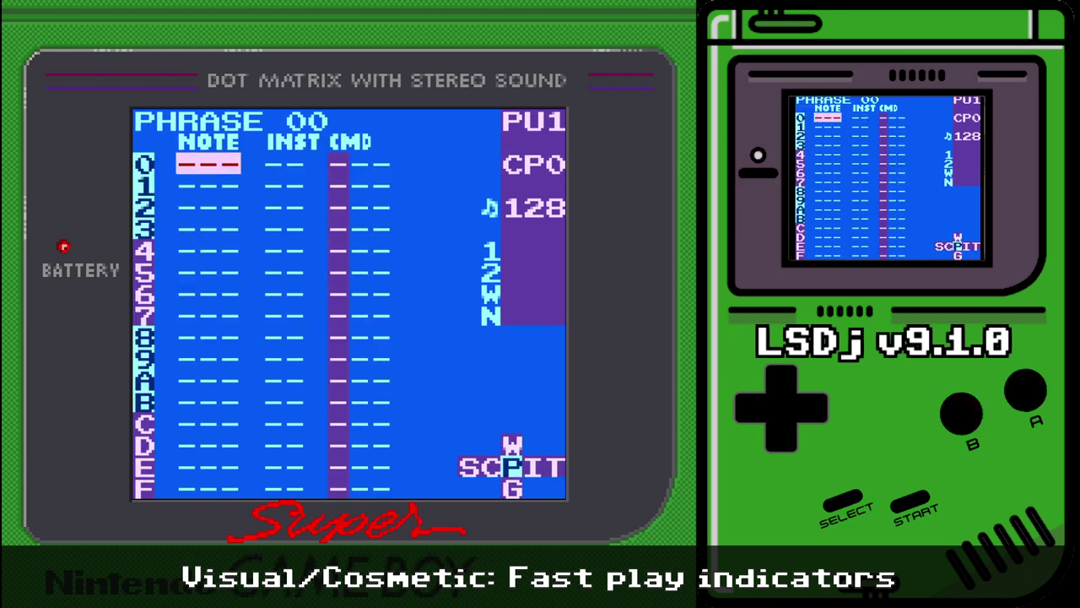
- Start playback from the table 00 screen and return to phrase 00 to examine its play indicator
key("shift+Right")
key("shift+Right")
key("Return")
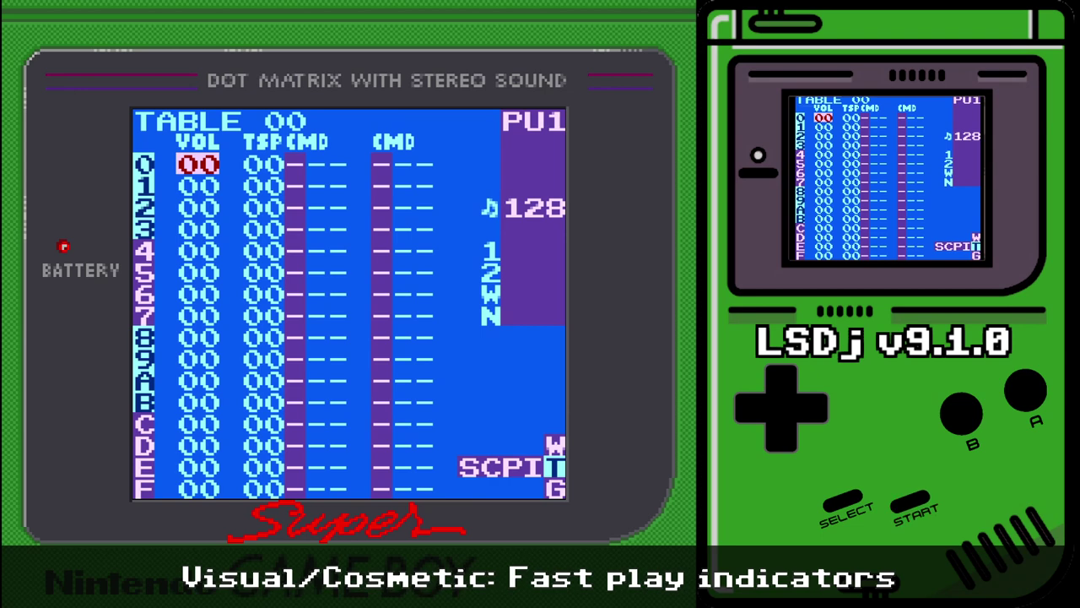
key("Right")
key("shift+Left")
key("shift+Left")
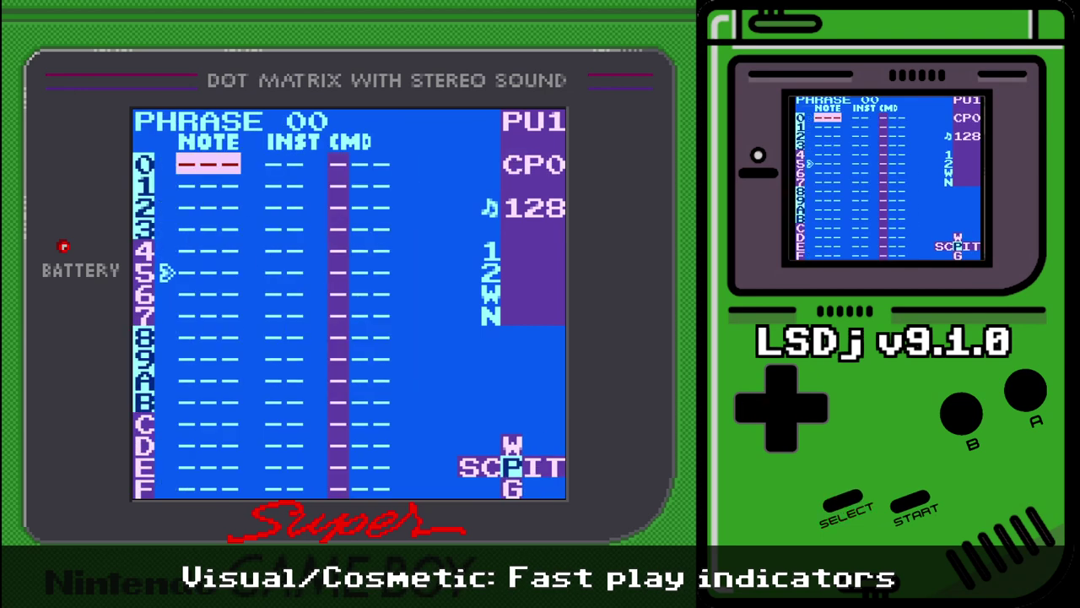
- Enter the command A00 on row 0 of phrase 00 so that table 00 runs during playback
key("Right")
key("Right")
key("x")
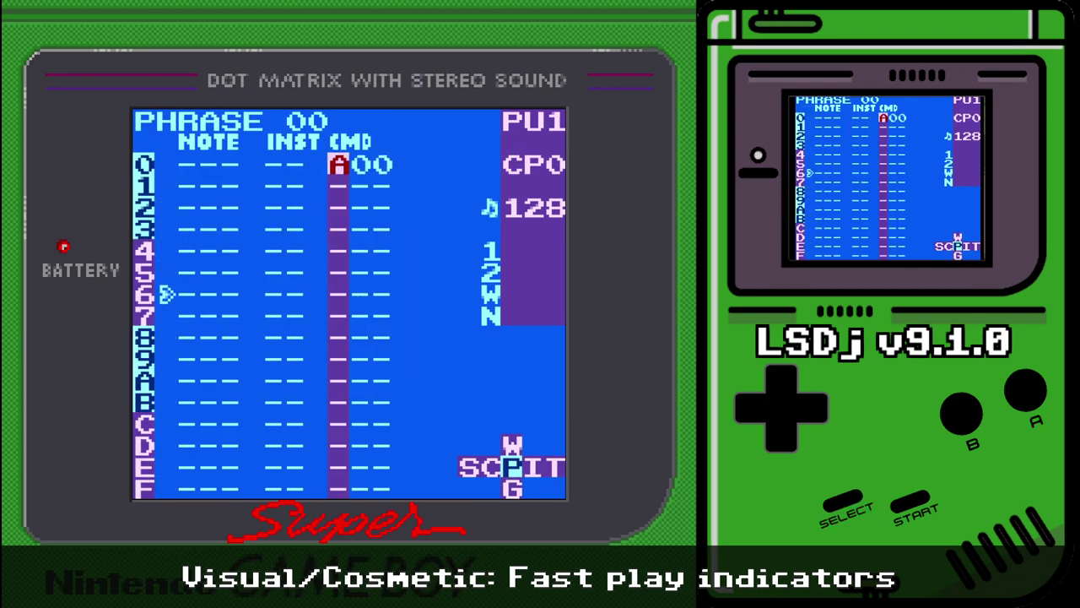
- Enter the command H00 in the first command column on row 5 of table 00
key("shift+Right")
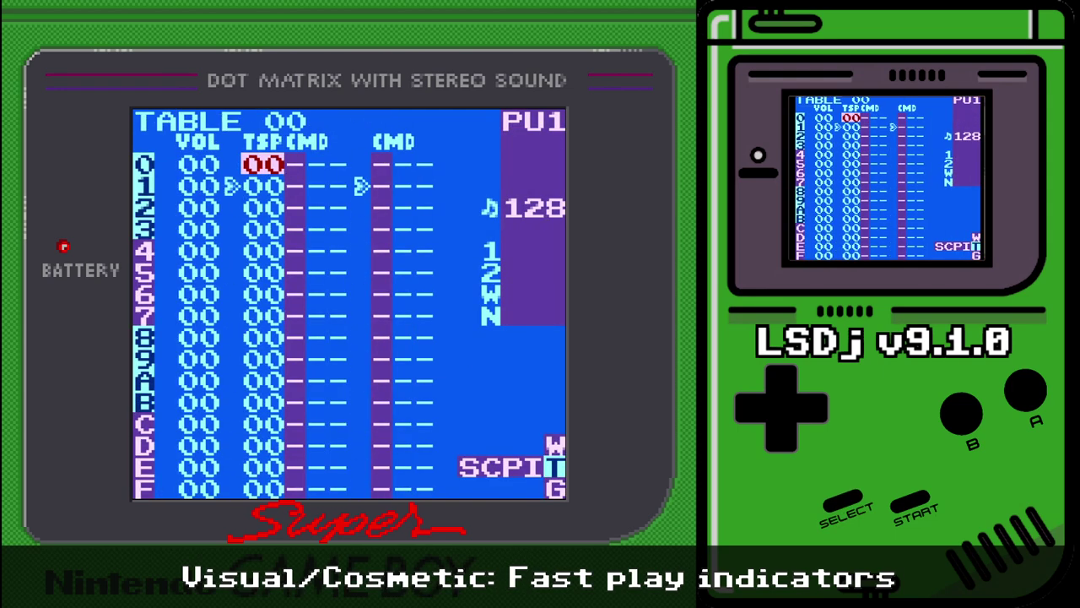
key("Down")
key("Down")
key("Down")
key("Down")
key("Down")
key("Right")
key("x")
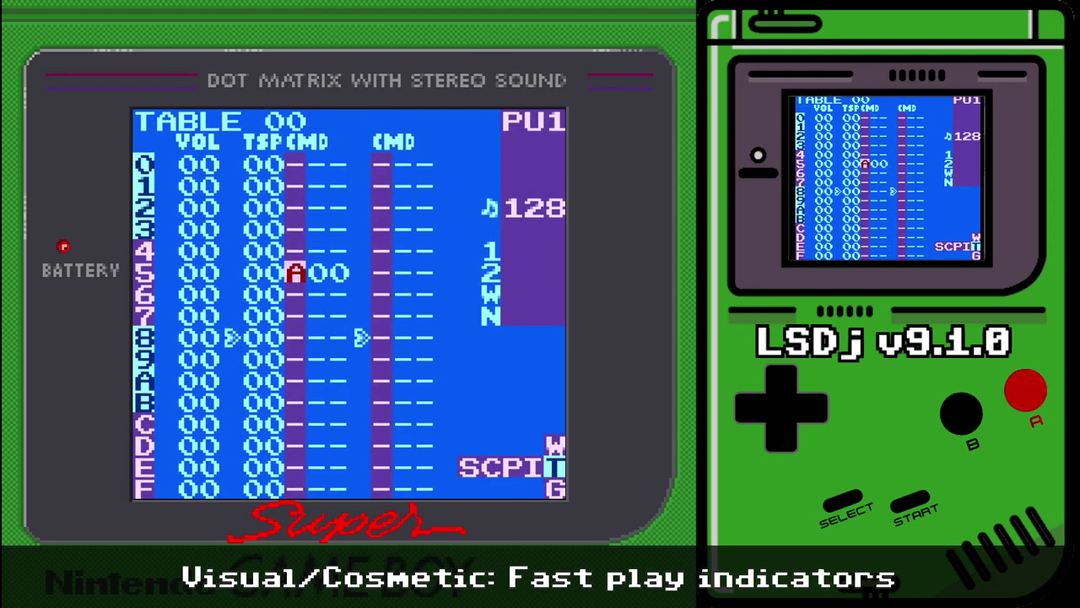
key("x+Right")
key("x+Right")
key("x+Right")
key("x+Right")
key("x+Right")
key("x+Right")
key("x+Right")
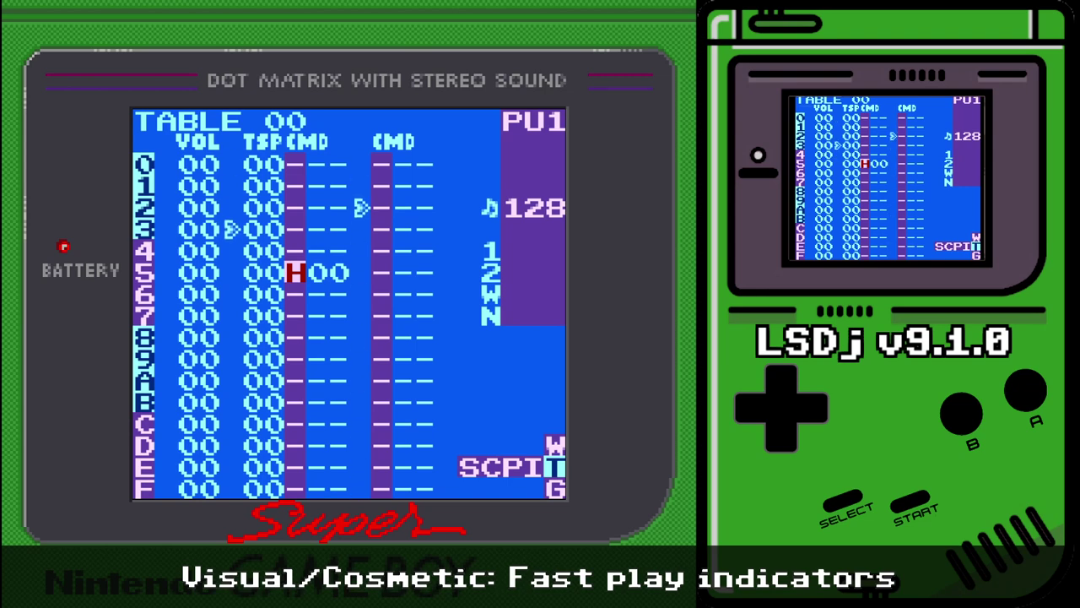
- Leave table 00 and return to the song screen
key("a+s")
key("shift+Left")
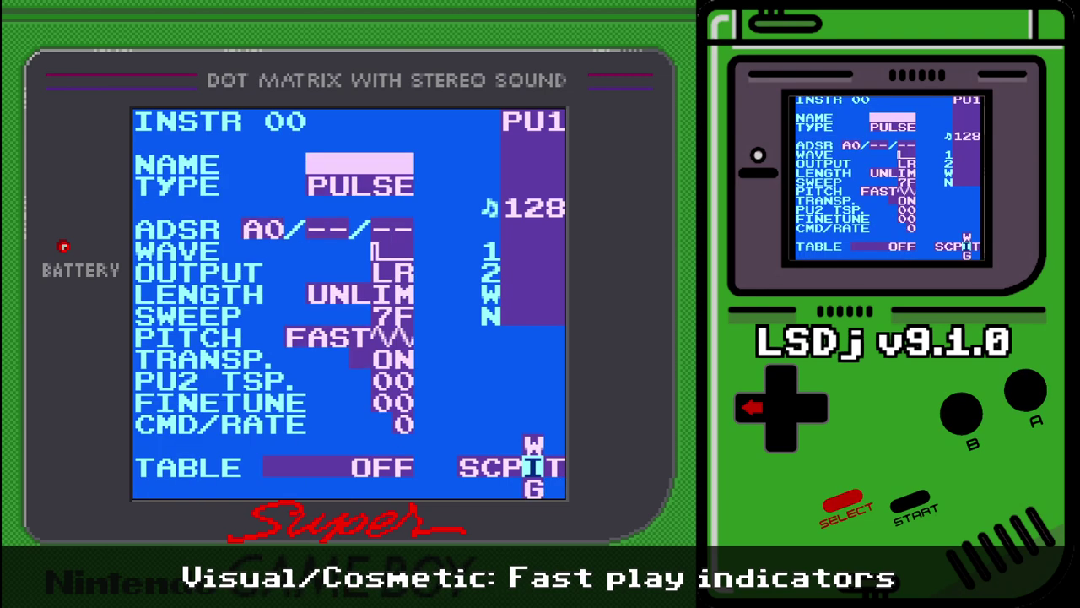
key("shift+Left")
key("shift+Left")
key("shift+Left")
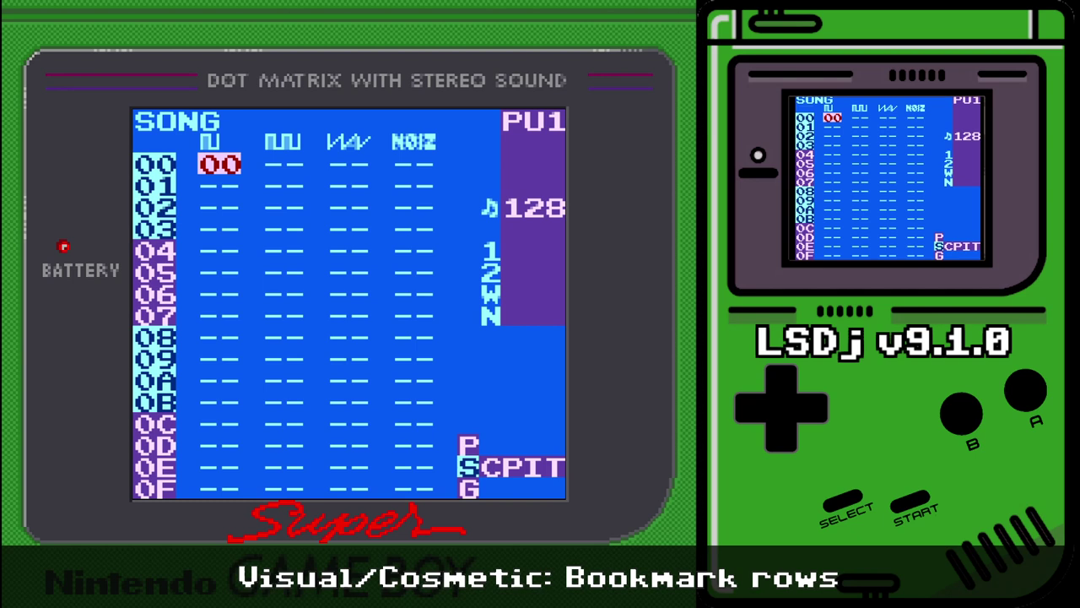
- Bookmark row 04 of the song across all four channels
key("Down")
key("Down")
key("Down")
key("Down")
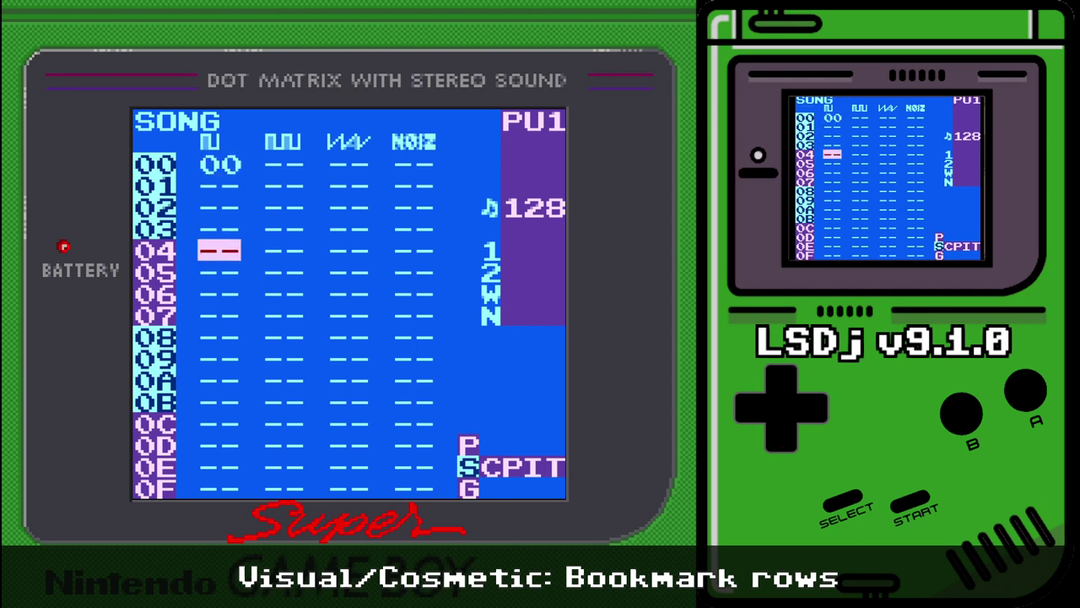
key("z")
key("z")
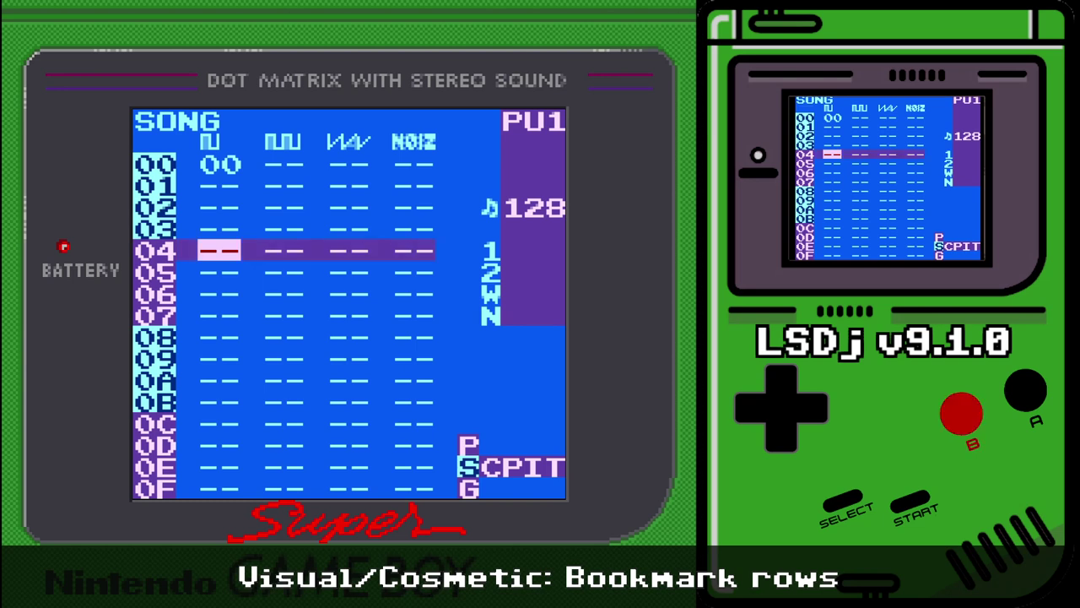
- Bookmark row 09 of the song across all four channels
key("Up")
key("Up")
key("Up")
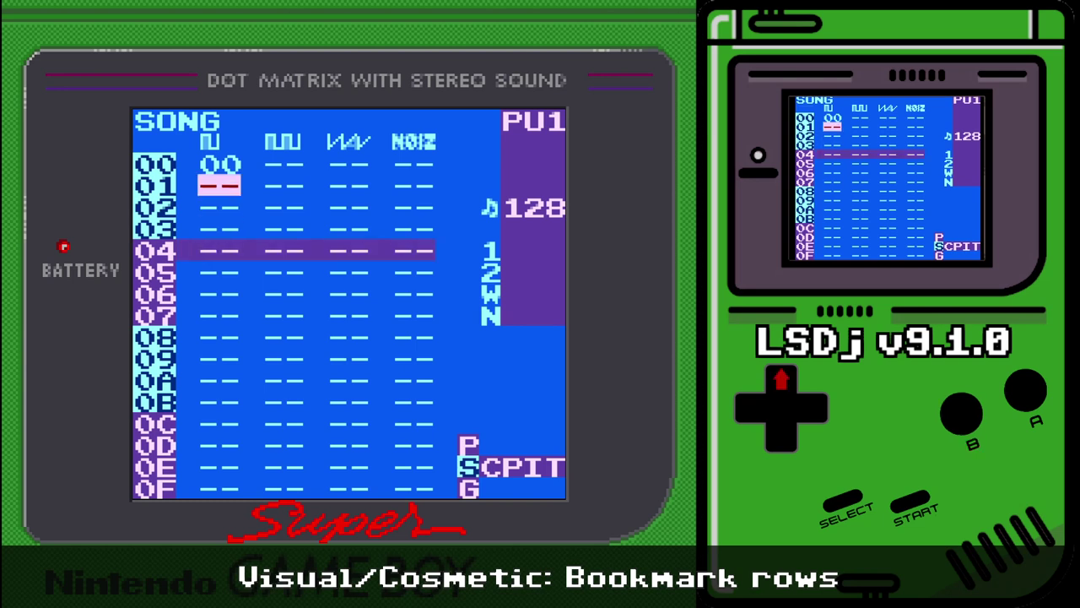
key("Down")
key("Down")
key("Down")
key("Down")
key("Up")
key("Down")
key("Down")
key("Down")
key("Down")
key("Down")
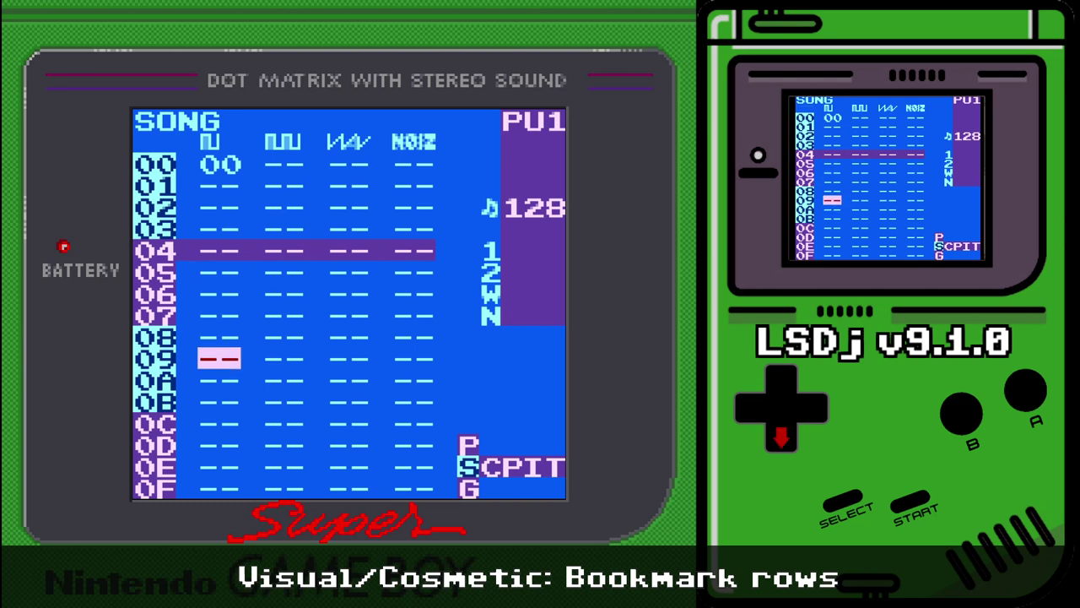
key("z")
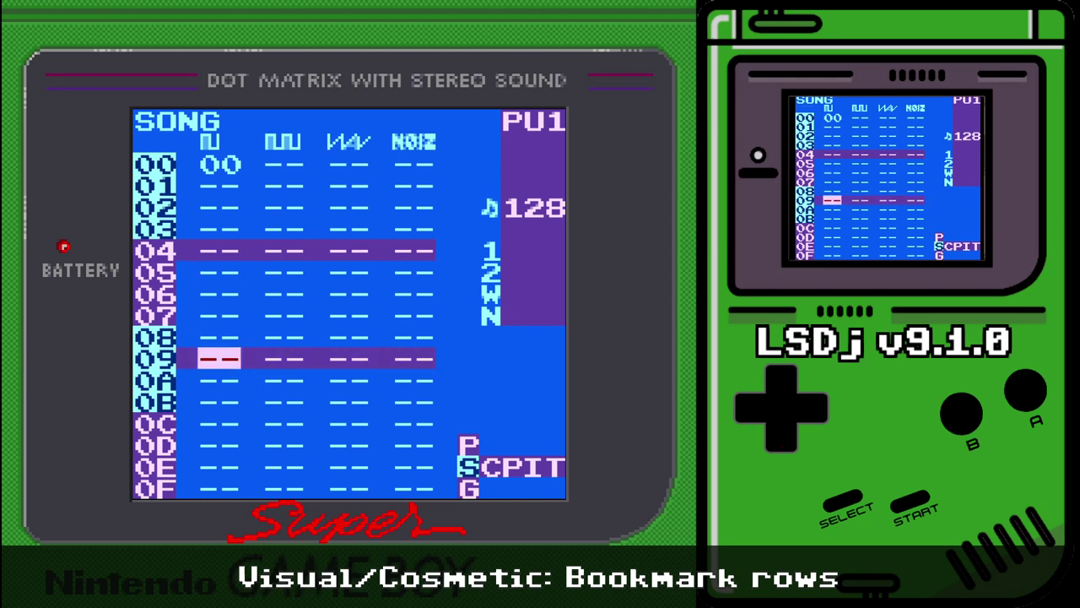
key("z")
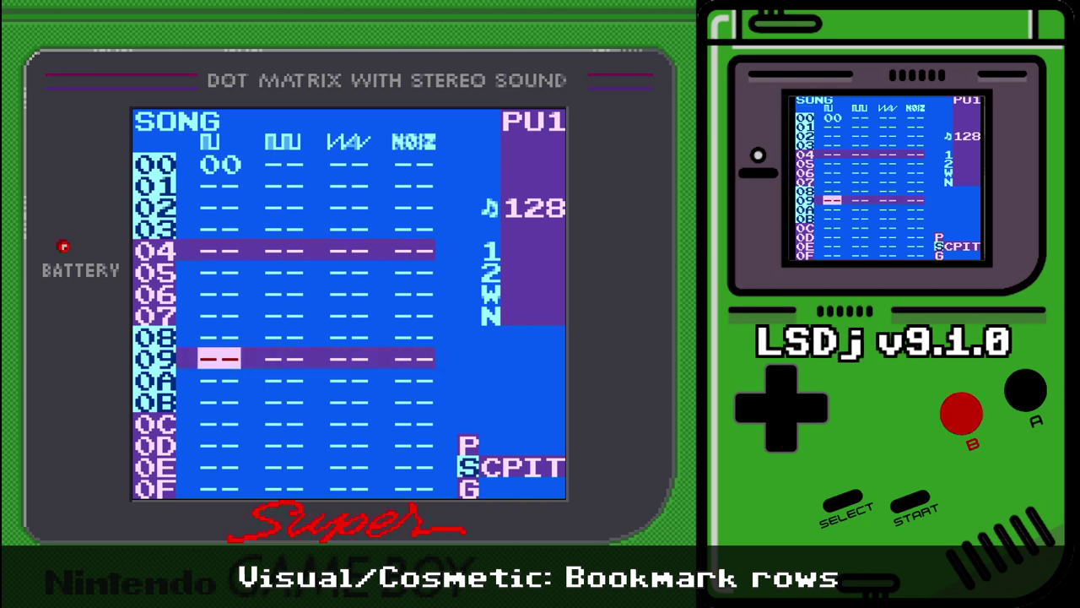
- Jump back and forth between the bookmarked song rows 04 and 09, and return to row 00
key("Up")
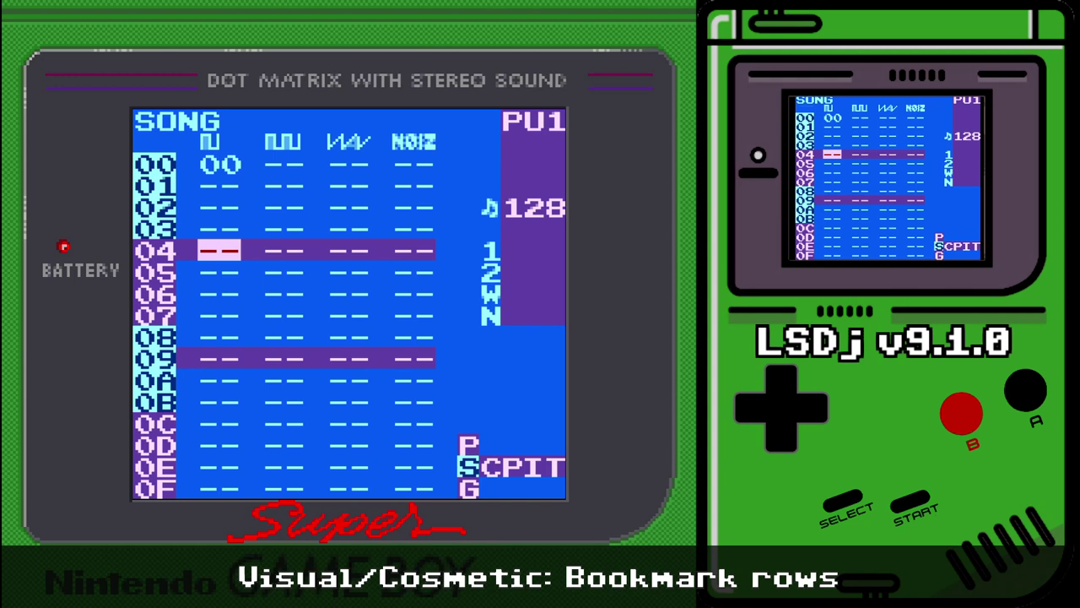
key("Up")
key("Down")
key("Down")
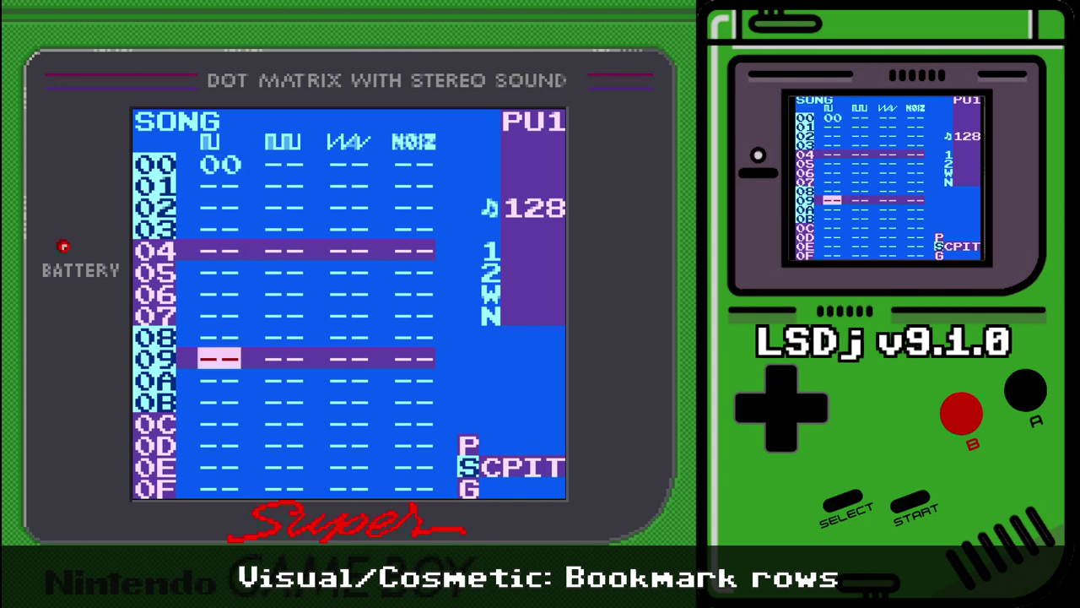
key("Down")
key("Up")
key("Up")
key("Up")
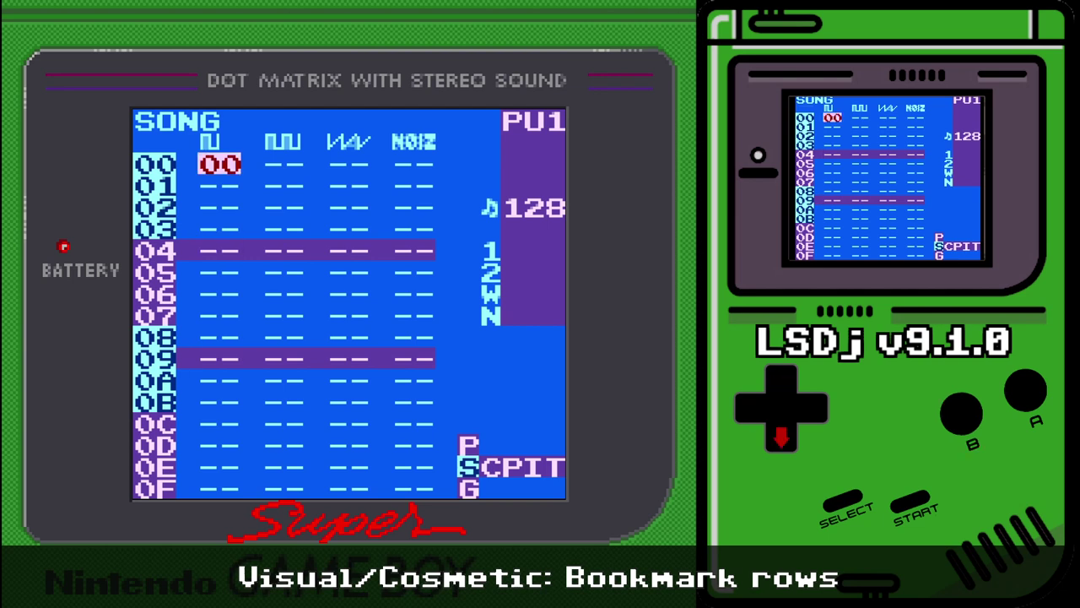
- Examine the bookmark shading of row 04 by moving across to the noise channel and back to pulse 1
key("Down")
key("Down")
key("Down")
key("Down")
key("Right")
key("Right")
key("Right")
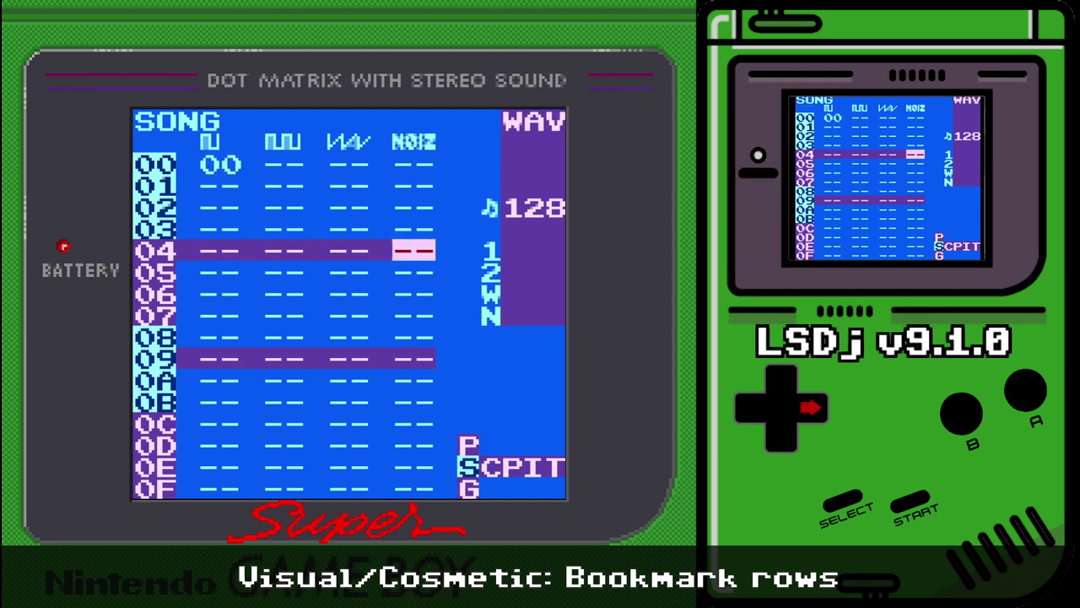
key("Left")
key("Left")
key("Left")
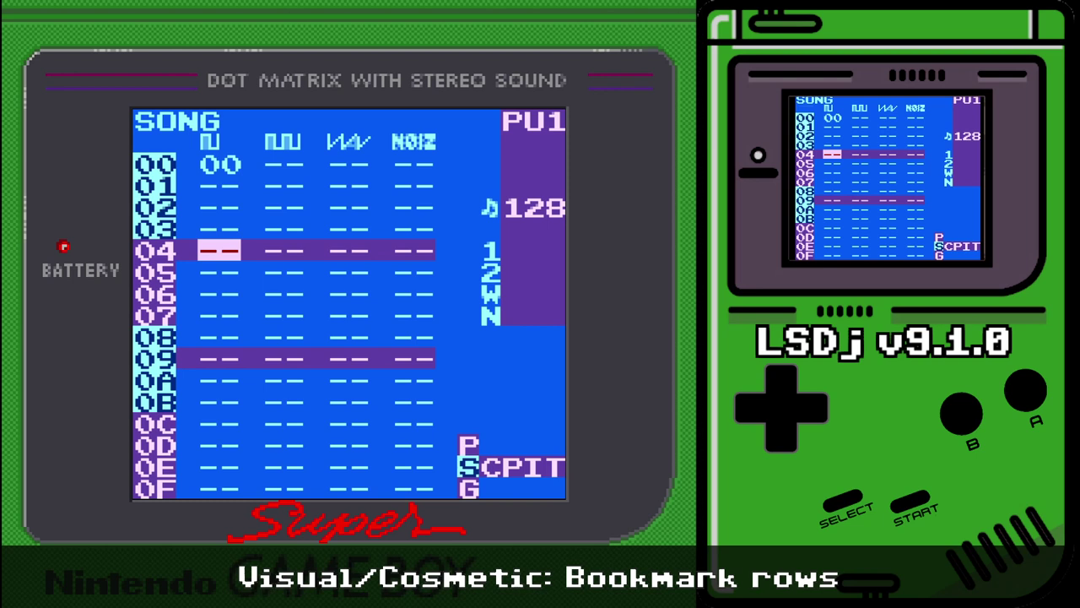
- Remove the bookmark from row 04 of the song
key("Up")
key("Up")
key("Up")
key("Down")
key("Down")
key("Down")
key("Down")
key("Up")
key("z")
key("z")
- Remove the bookmark from row 09 of the song
key("Down")
key("Down")
key("Down")
key("Down")
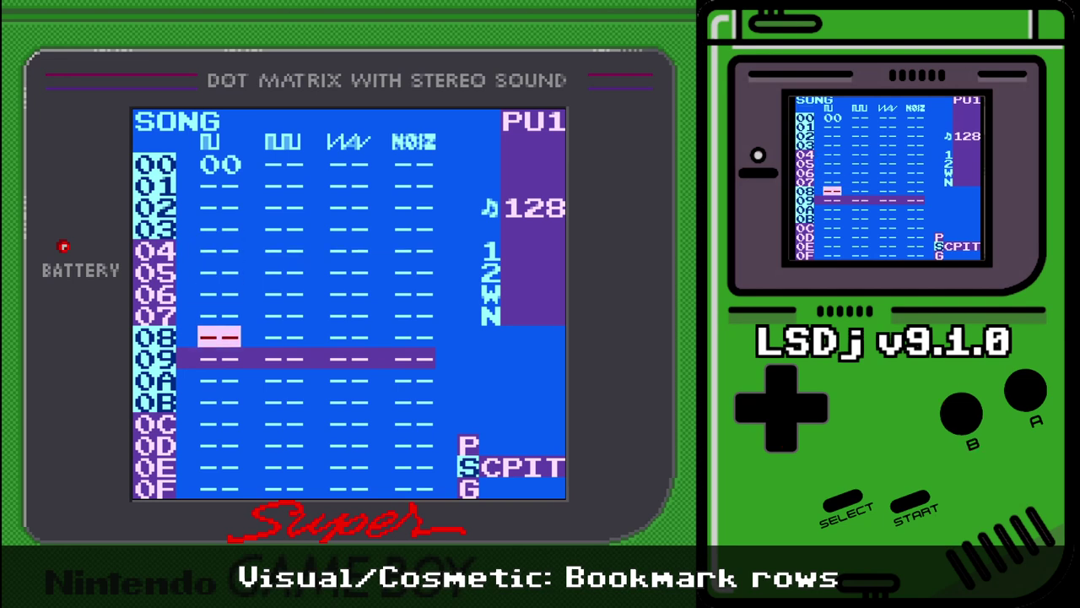
key("Down")
key("z")
- Bookmark row 02 of the song across all four channels
key("Up")
key("Up")
key("Up")
key("Up")
key("Up")
key("Up")
key("Up")
key("Up")
key("Up")
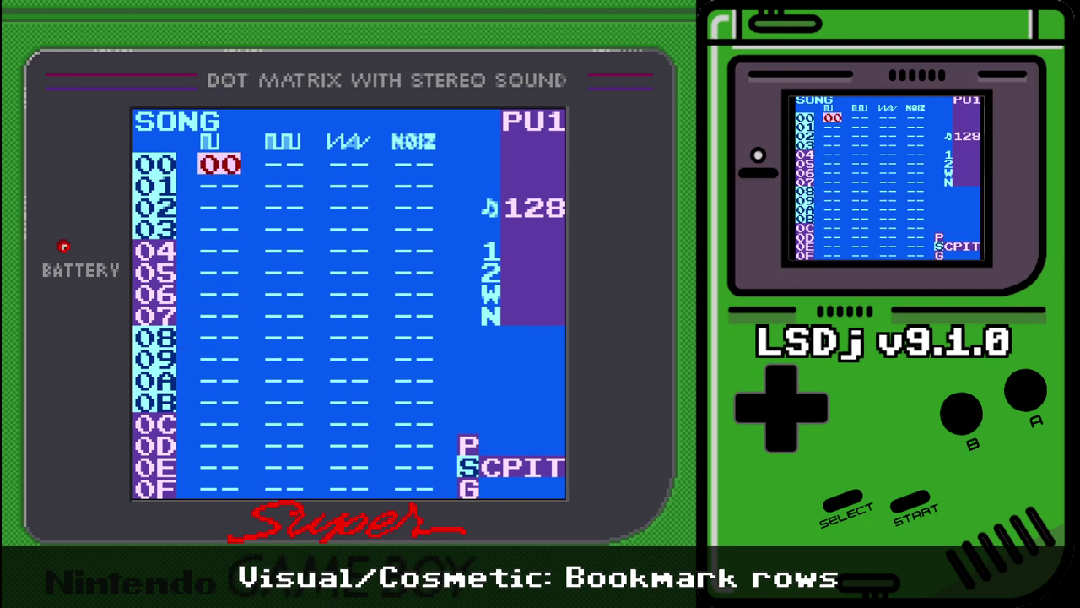
key("Down")
key("Down")
key("z")
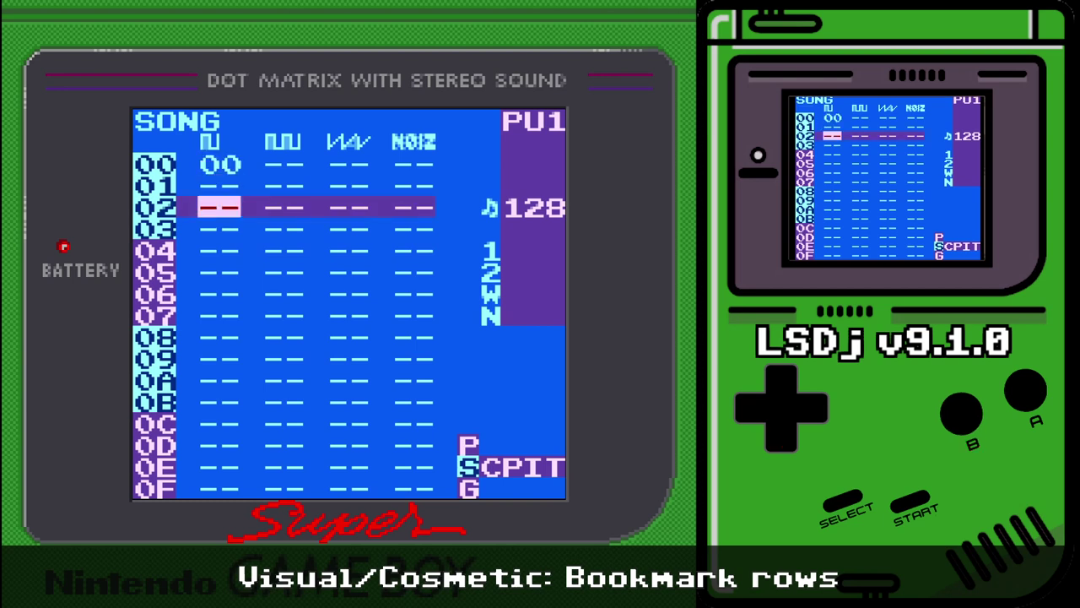
- Bookmark row 08 of the song across all four channels
key("Down")
key("Down")
key("Down")
key("Down")
key("Down")
key("Down")
key("z")
key("z")
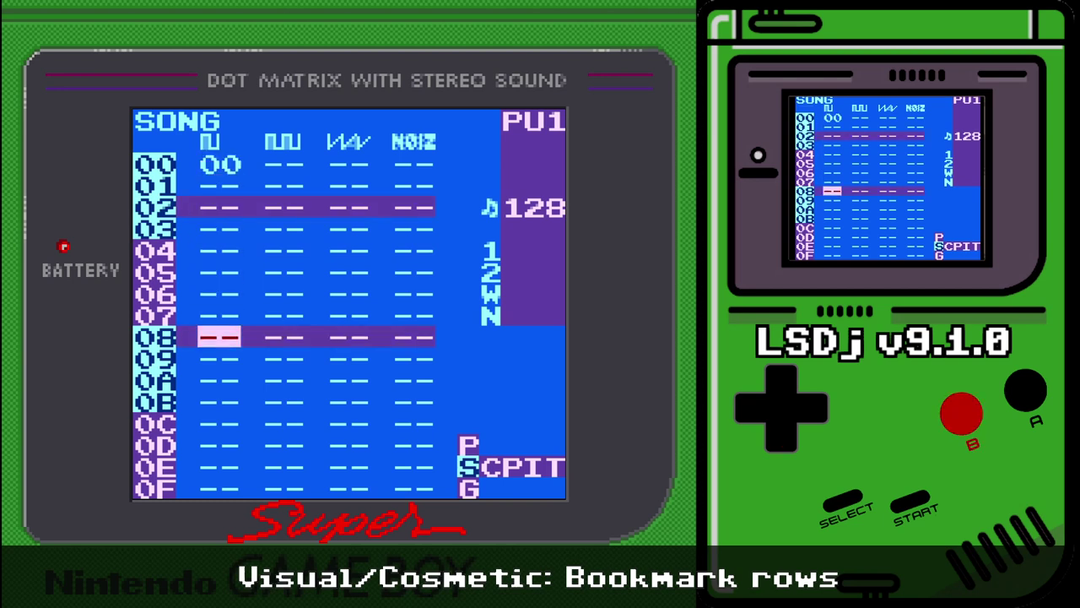
- Remove the bookmark from row 08 and go back up to the bookmarked row 02
key("a")
key("a")
key("Up")
key("Up")
key("Up")
key("Up")
key("Up")
key("Up")
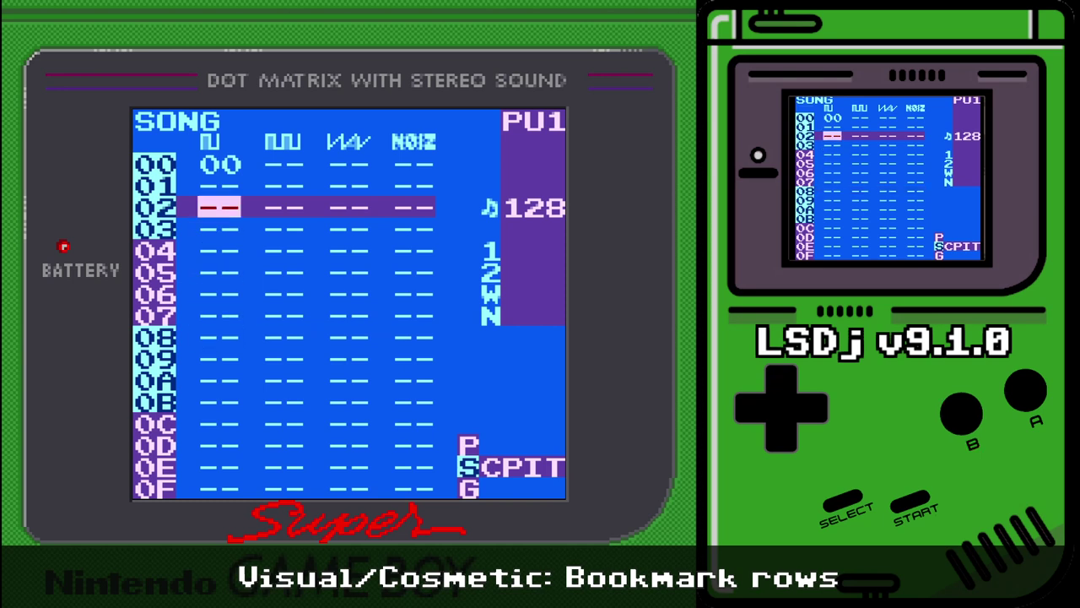
key("Right")
key("Right")
key("Right")
key("Left")
key("Left")
key("Left")
- Remove the bookmark from row 02 of the song and go back to row 00
key("z")
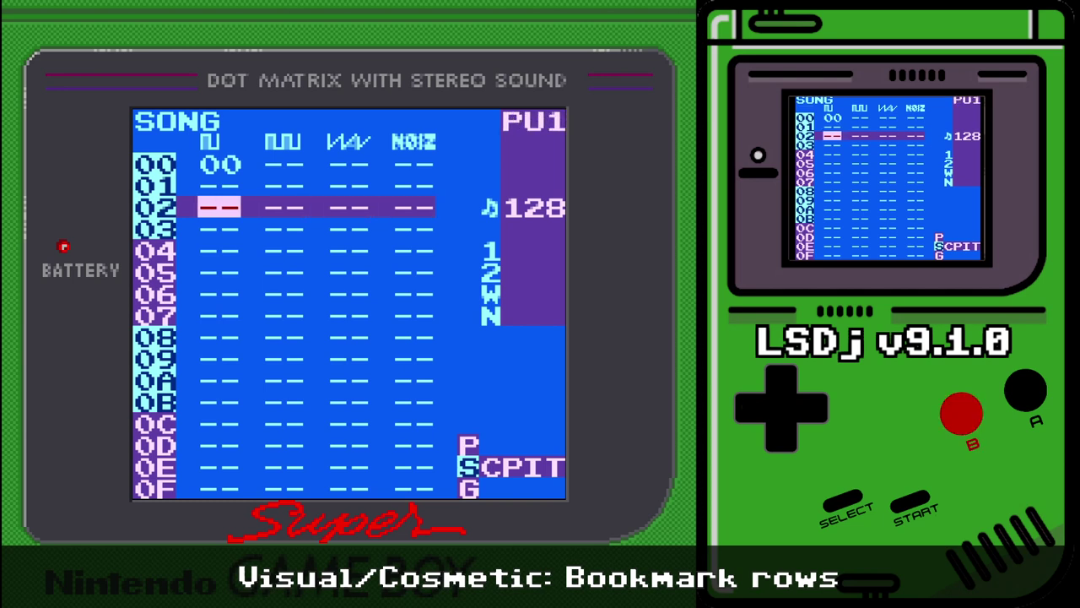
key("Up")
key("Up")
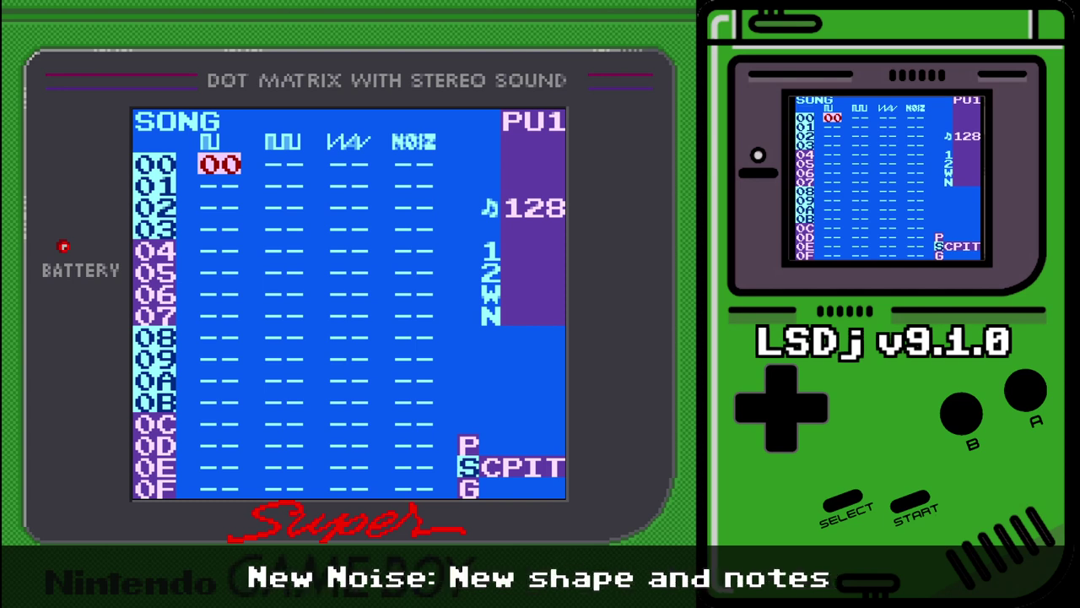
- Create chain 01 in the noise channel at song row 00 and add phrase 01 to its first row
key("Right")
key("Right")
key("Right")
key("x")
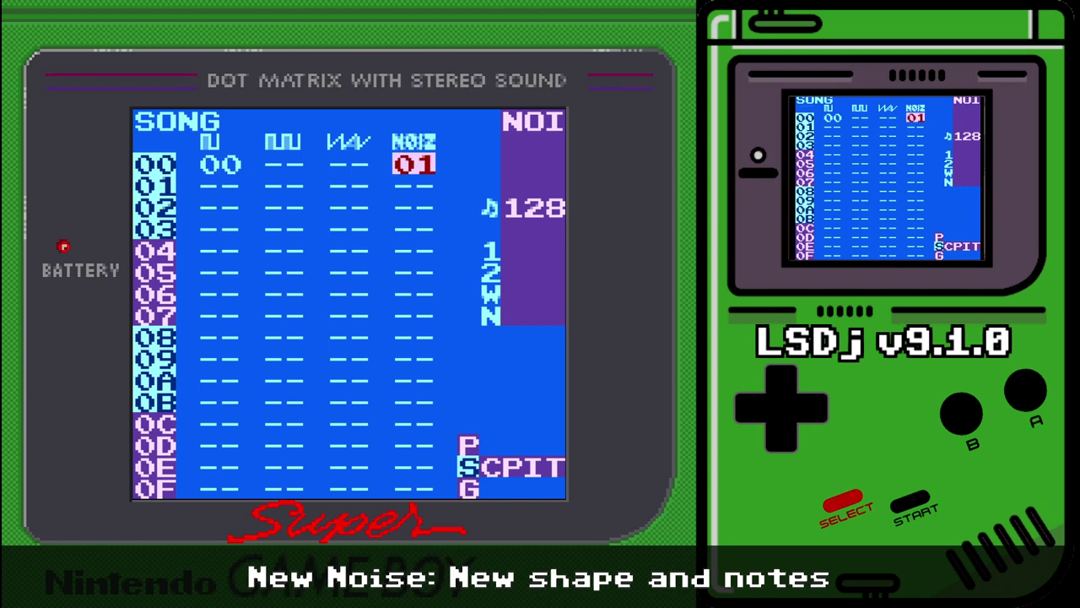
key("shift+Right")
key("x")
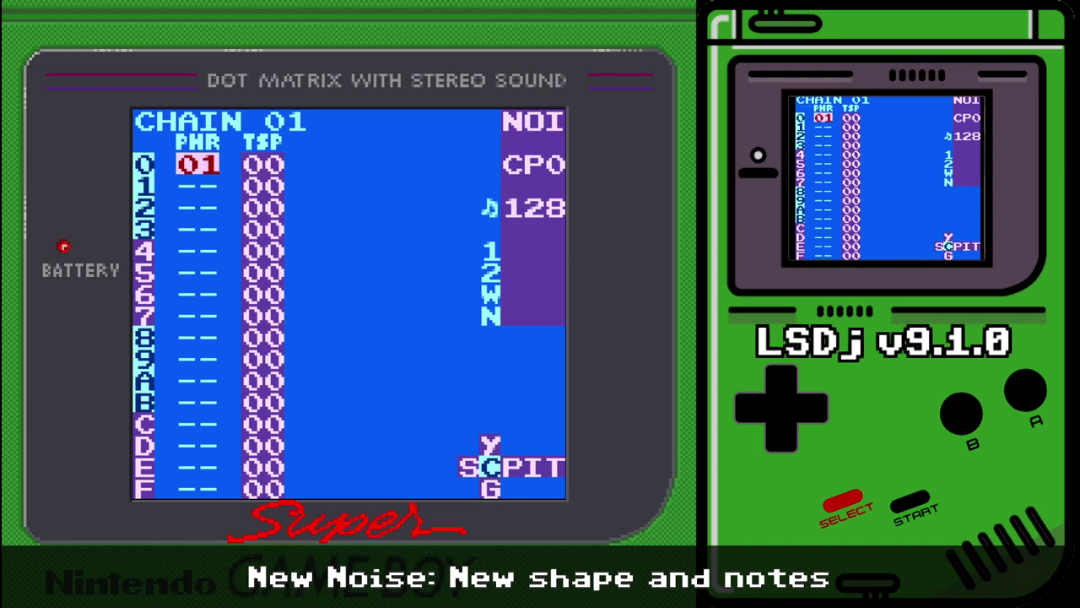
- Open phrase 01 and enter the note C 8 with instrument 01 on row 0
key("BackSpace+Right")
key("Left")
key("Left")
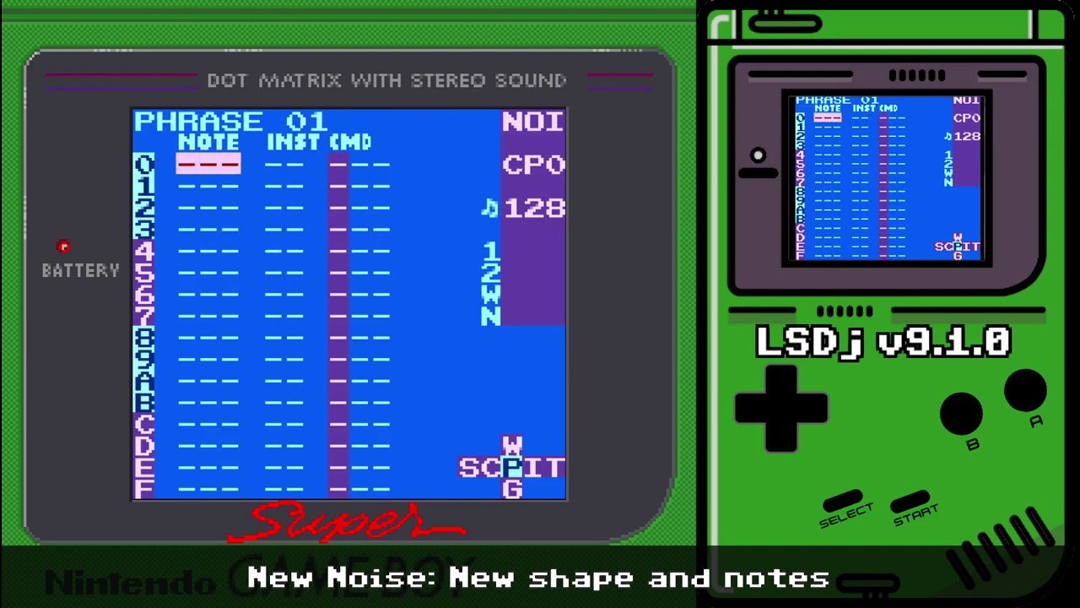
key("z")
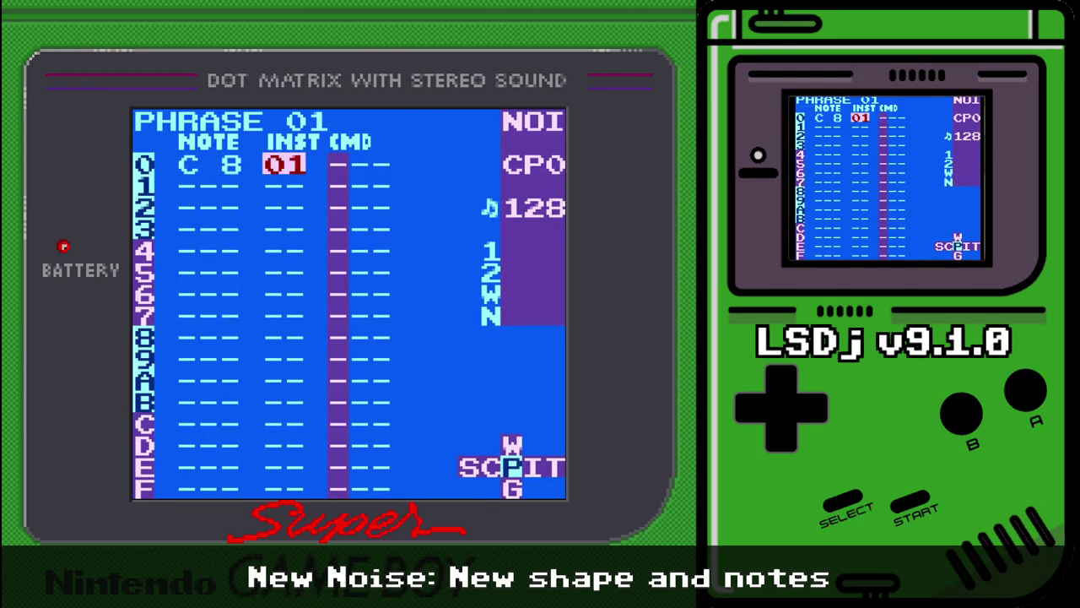
- Set the ADSR of noise instrument 01 to 5B/00/--
key("BackSpace+Right")
key("Down")
key("z+Down")
key("z+Down")
key("z+Down")
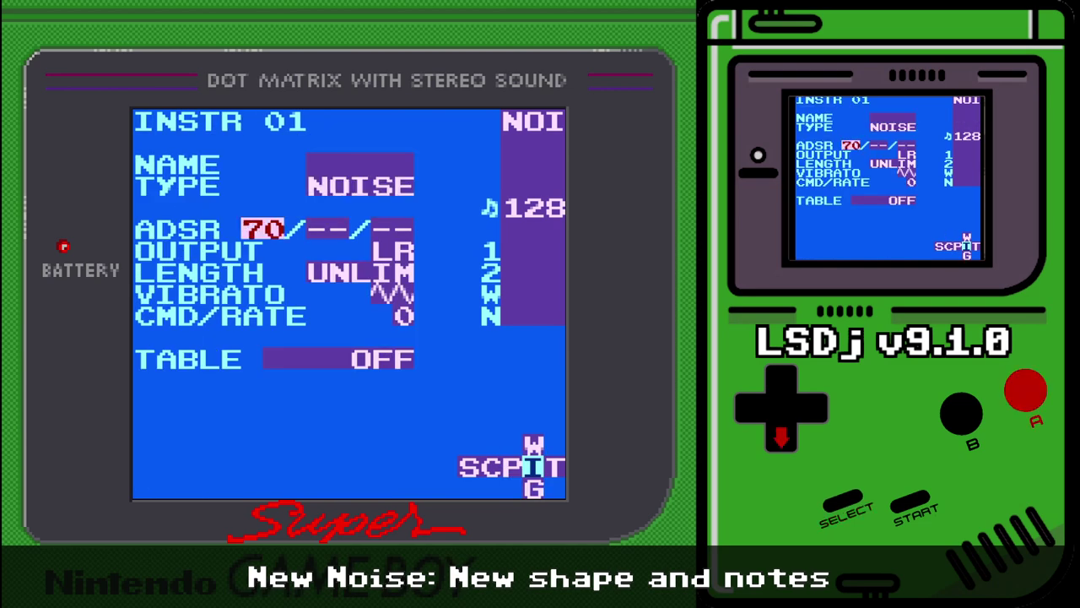
key("z+Down")
key("z+Down")
key("z+Right")
key("z+Right")
key("z+Right")
key("z+Right")
key("z+Right")
key("z+Right")
key("z+Right")
key("z+Right")
key("z+Right")
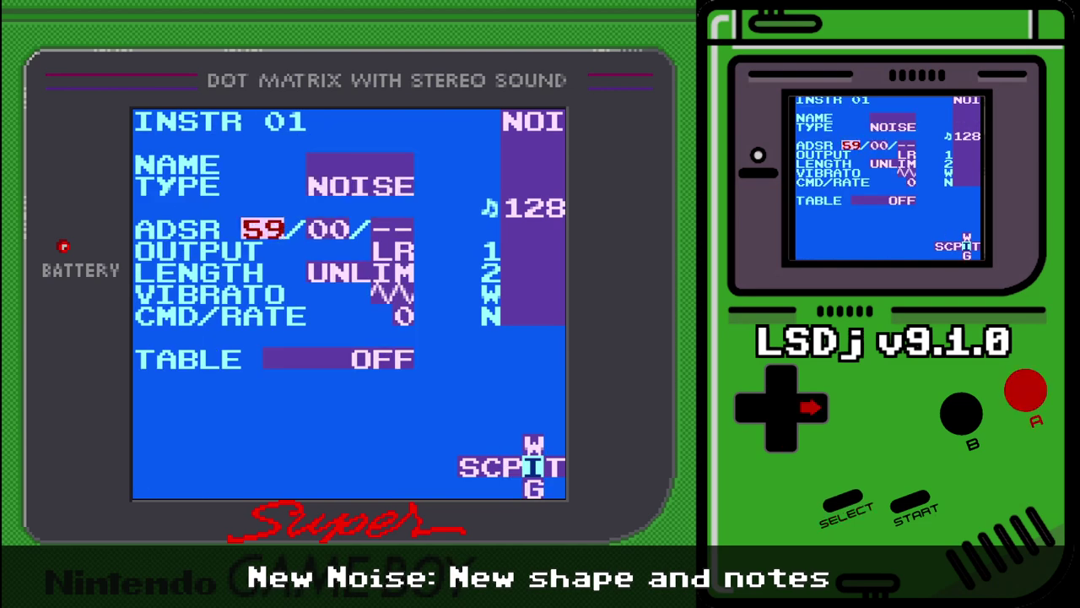
key("z+Right")
key("z+Right")
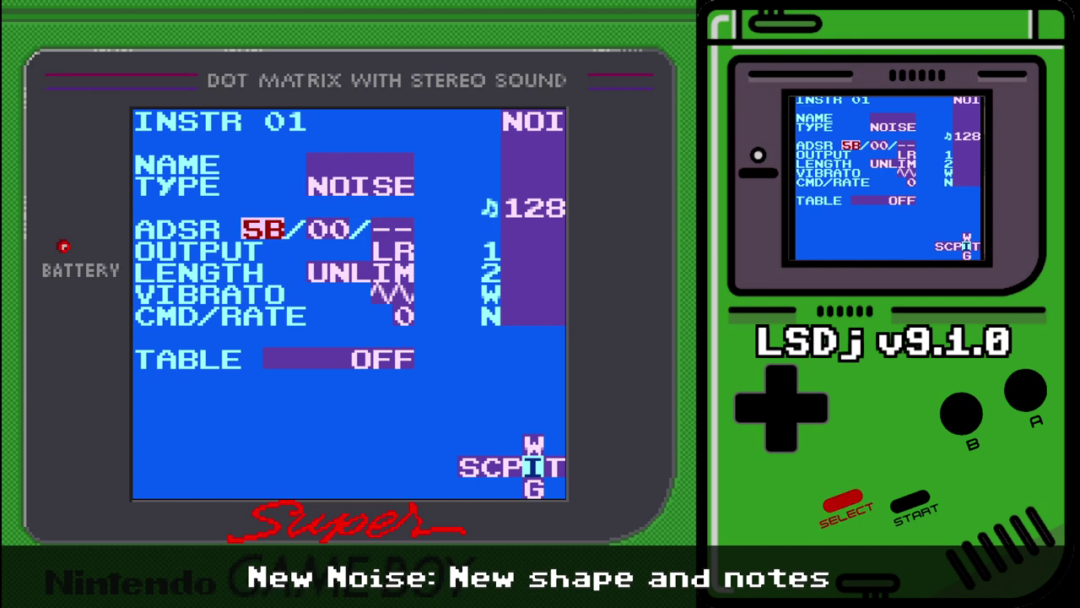
- Return to phrase 01 and sweep the noise note on row 0 down through C 7 and G#3 to C 1
key("BackSpace+Left")
key("Left")
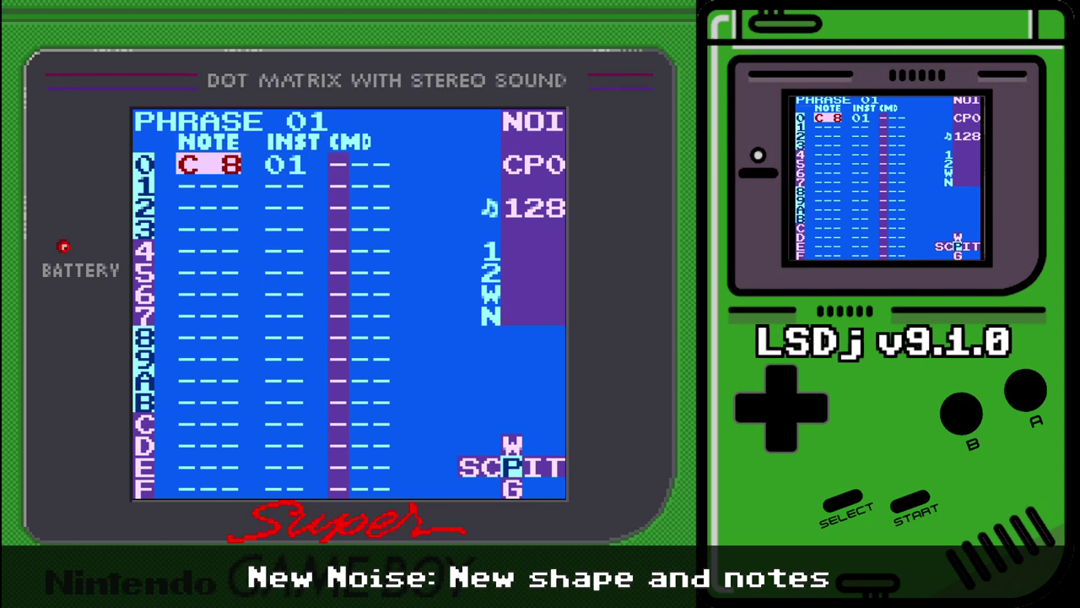
key("x+Left")
key("x+Left")
key("x+Left")
key("x+Left")
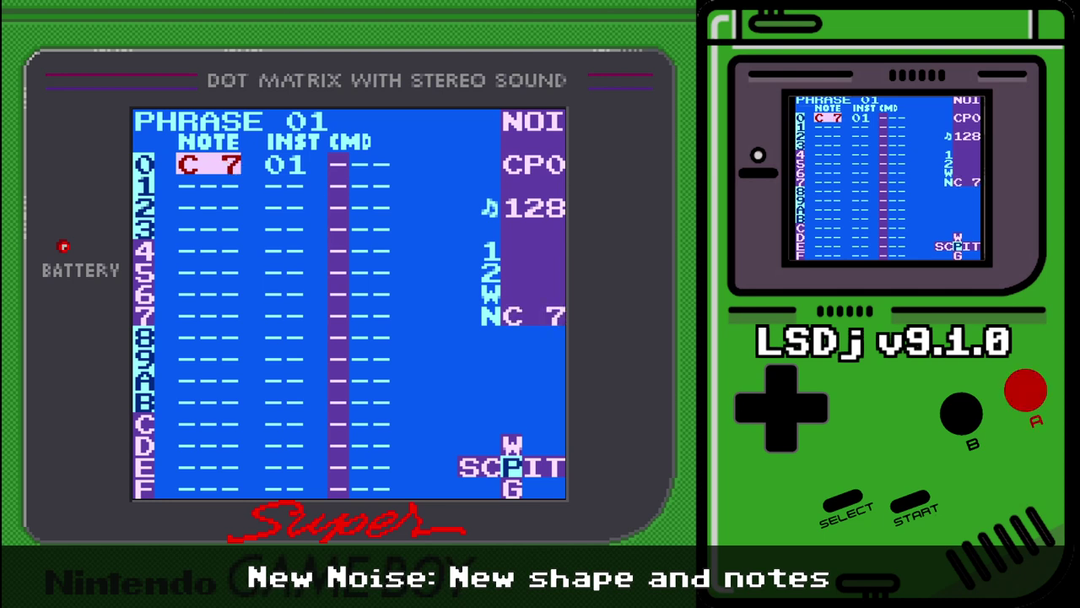
key("x+Left")
key("x+Left")
key("x+Left")
key("x+Left")
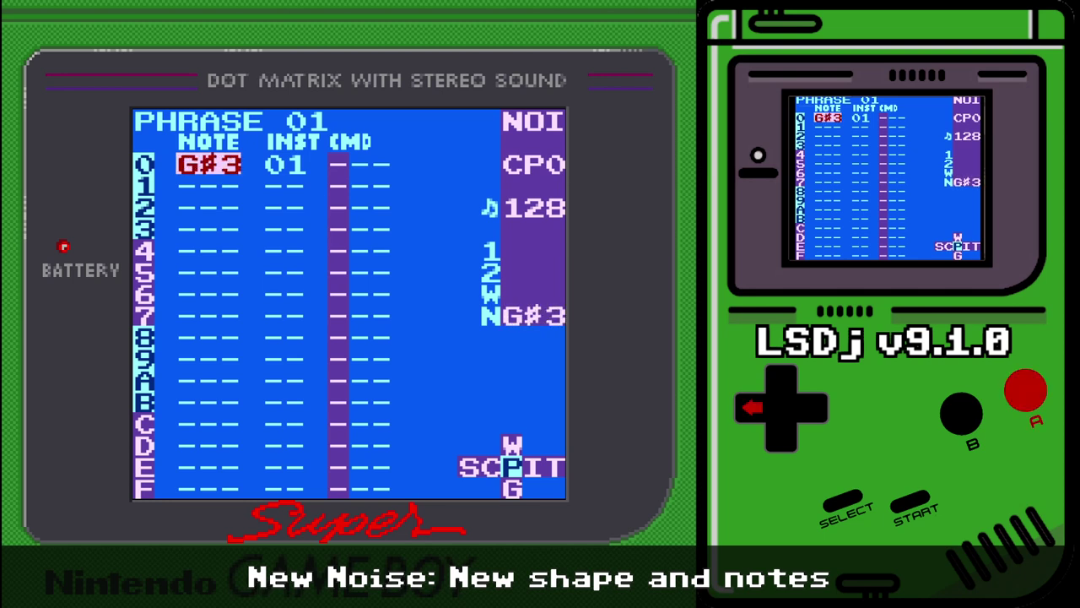
key("x+Left")
key("x+Left")
key("x+Left")
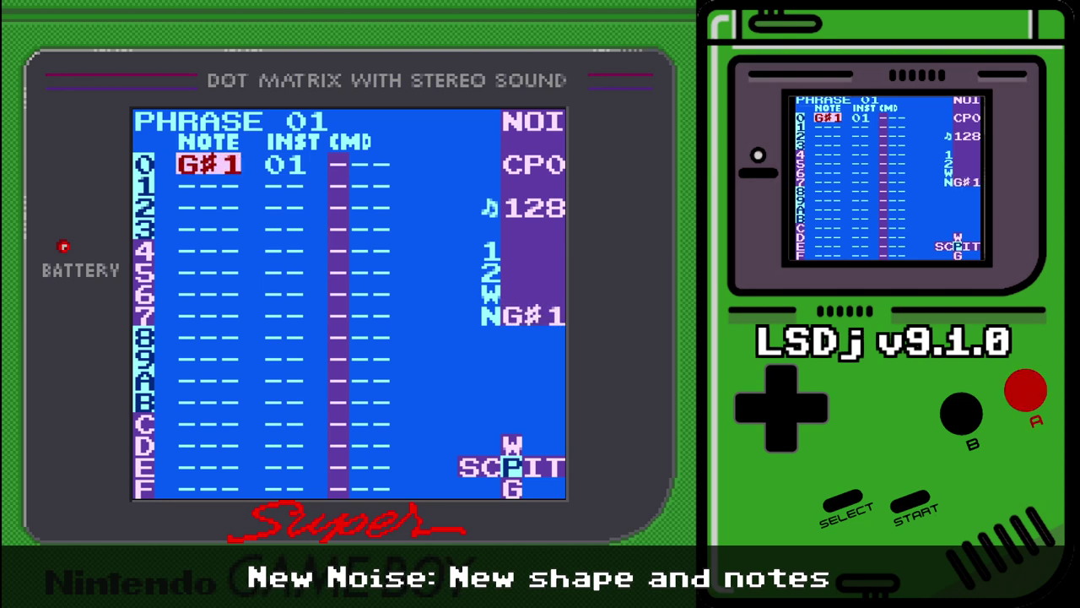
key("x+Left")
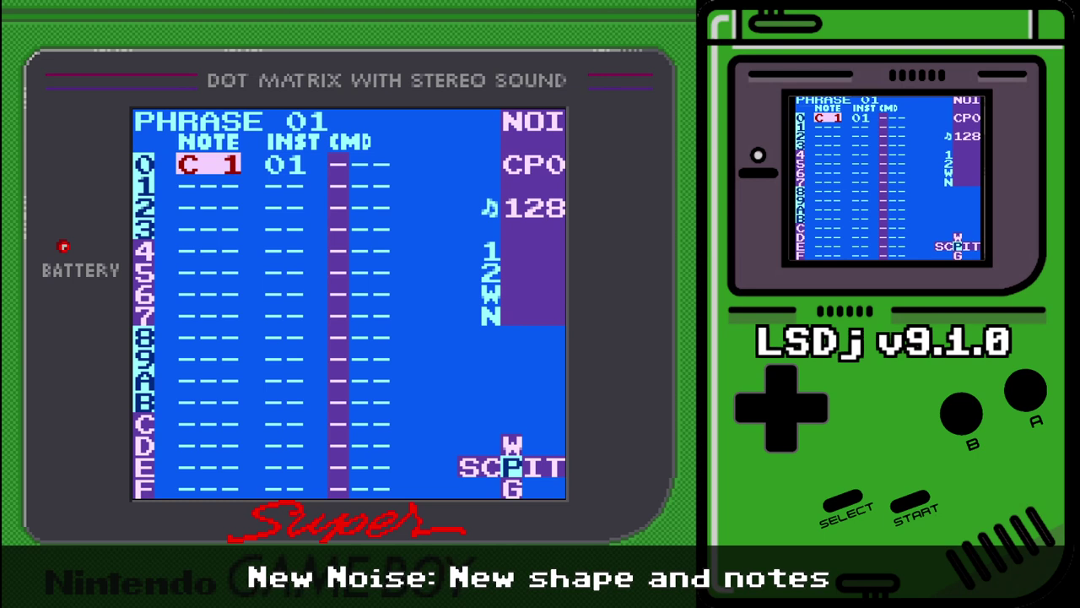
- Lower the row 0 note an octave at a time past C 0 and change it to C-3
key("x+Down")
key("x+Down")
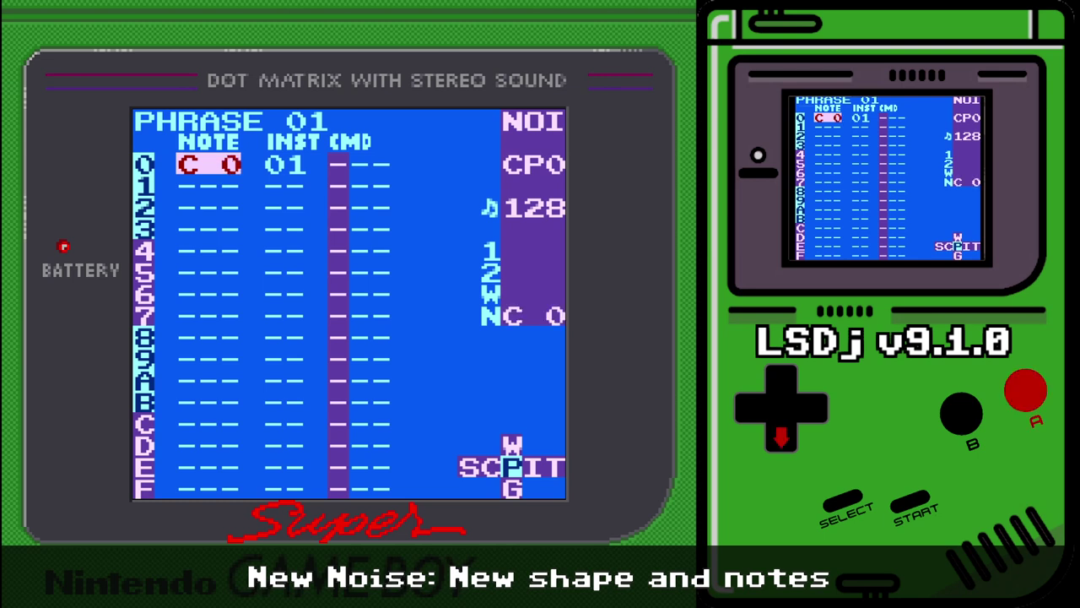
key("x+Down")
key("x+Down")
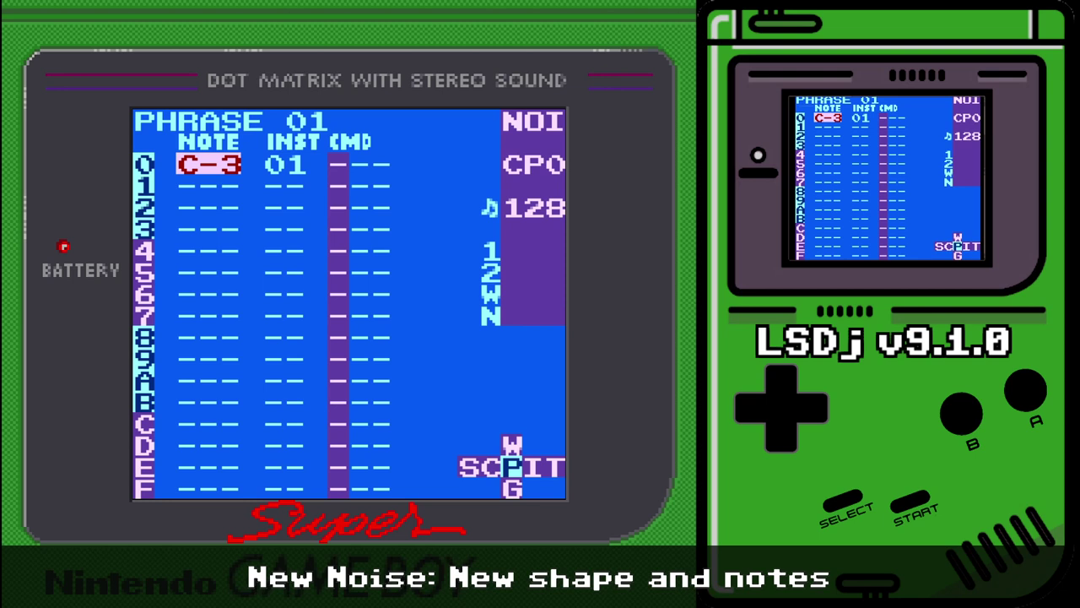
- Audition the row 0 noise note up and down through G-4 and F-5, ending on C-5
key("x")
key("x+Up")
key("x+Up")
key("x+Left")
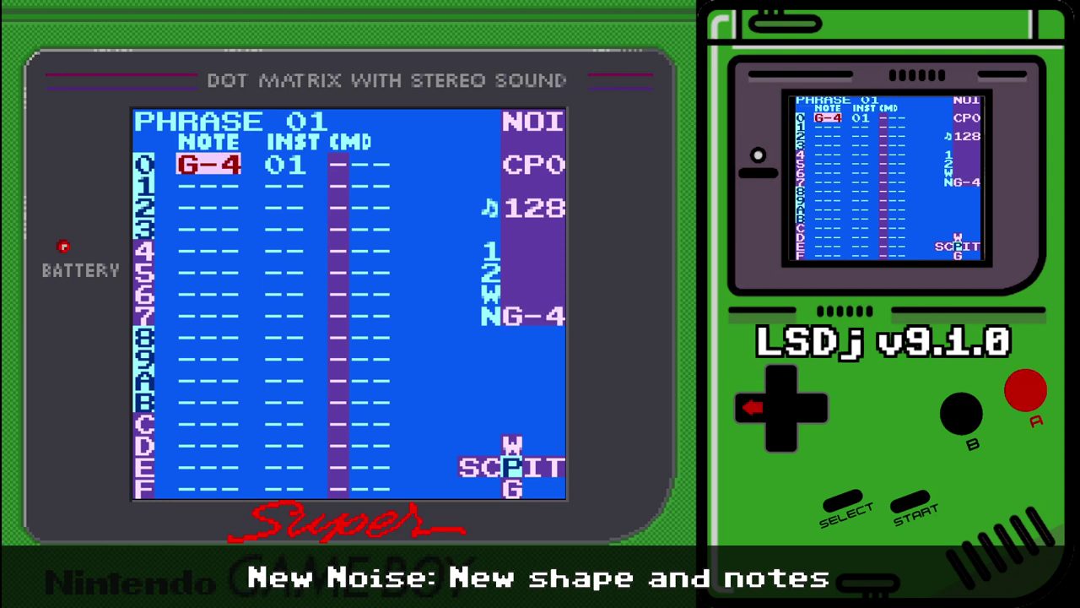
key("x+Left")
key("x+Left")
key("x+Left")
key("x+Left")
key("x+Up")
key("x+Right")
key("x+Right")
key("x+Right")
key("x+Right")
key("x+Right")
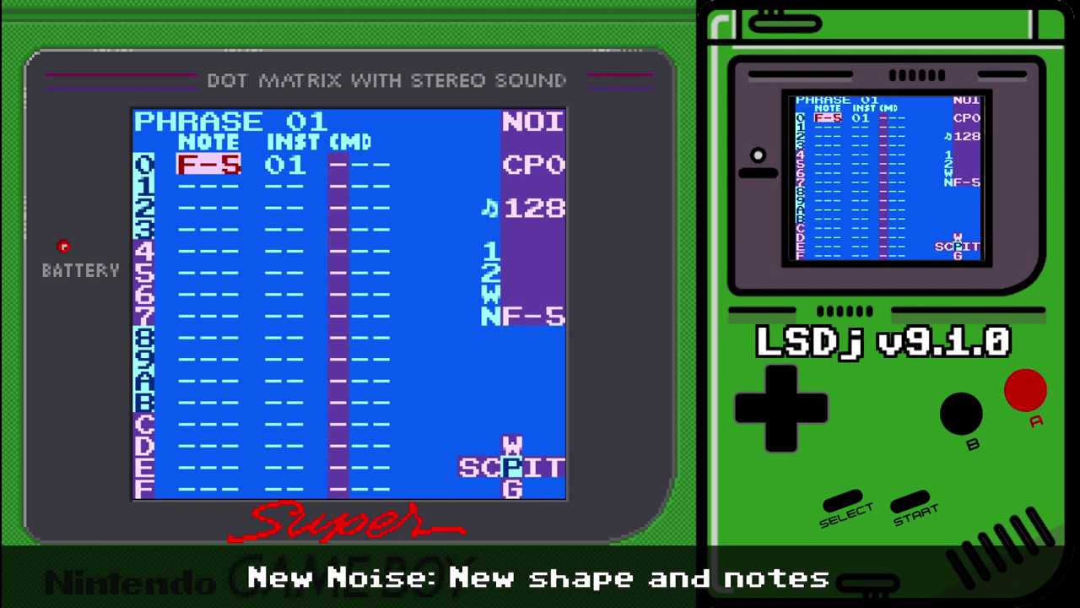
key("x+Left")
key("x+Left")
key("x+Left")
key("x+Left")
key("x+Left")
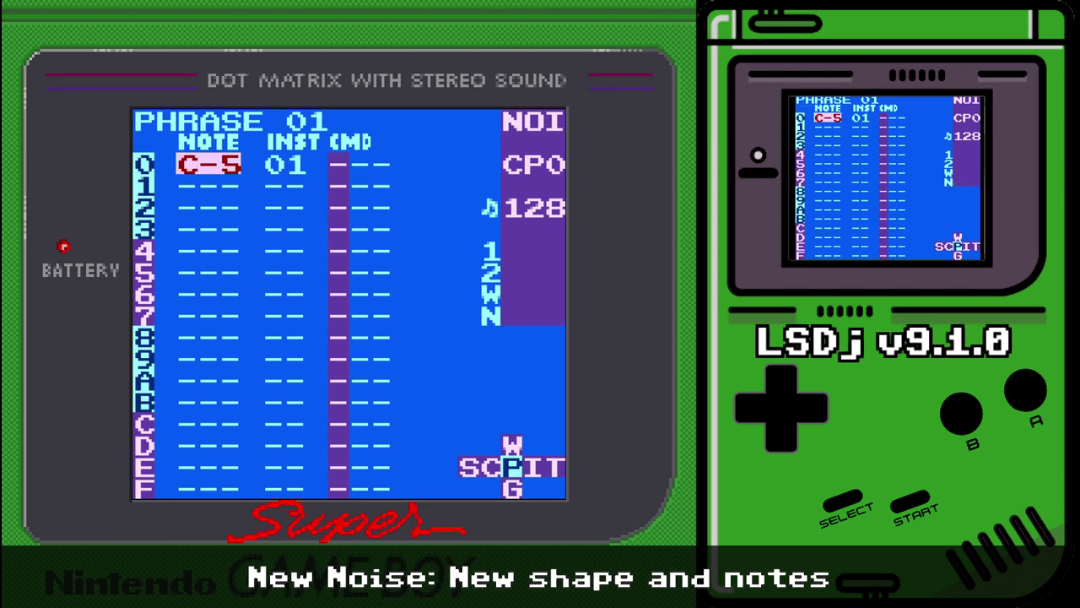
- Play the C-5 noise note, raise it octave by octave and change it to 3B
key("x")
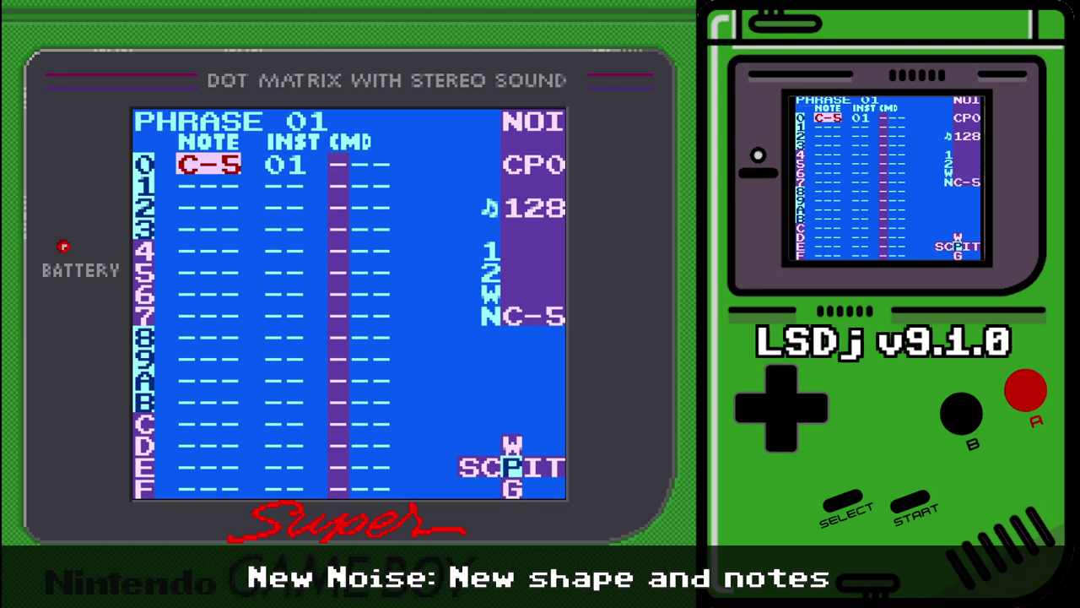
key("x+Up")
key("x+Up")
key("x+Up")
key("x+Up")
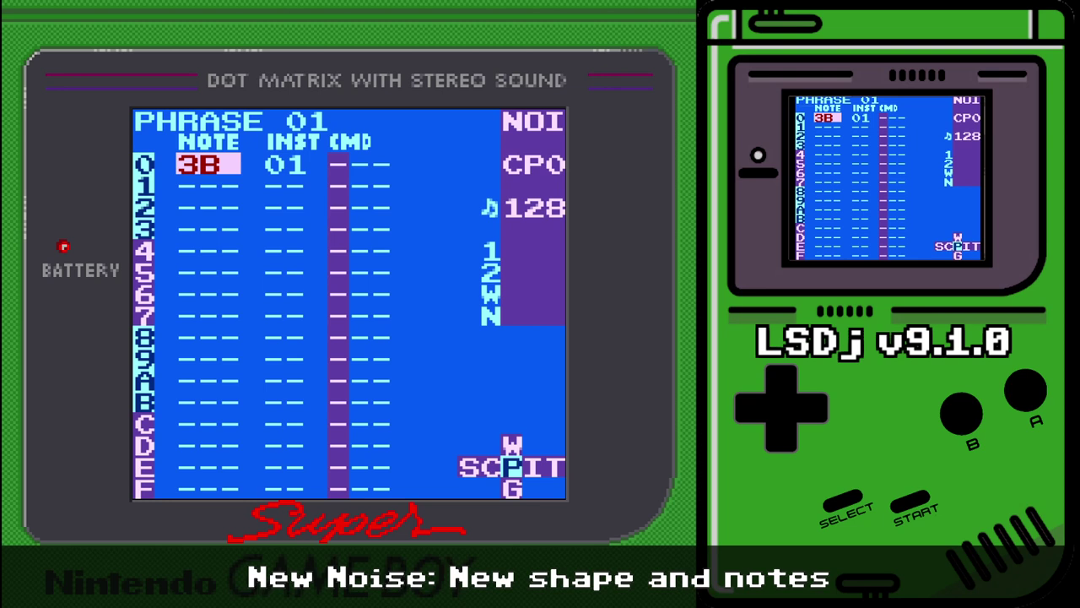
- Sweep the row 0 noise value down one step at a time through 34, 2A and 20 to 18
key("x+Left")
key("x+Left")
key("x+Left")
key("x+Left")
key("x+Left")
key("x+Left")
key("x+Left")
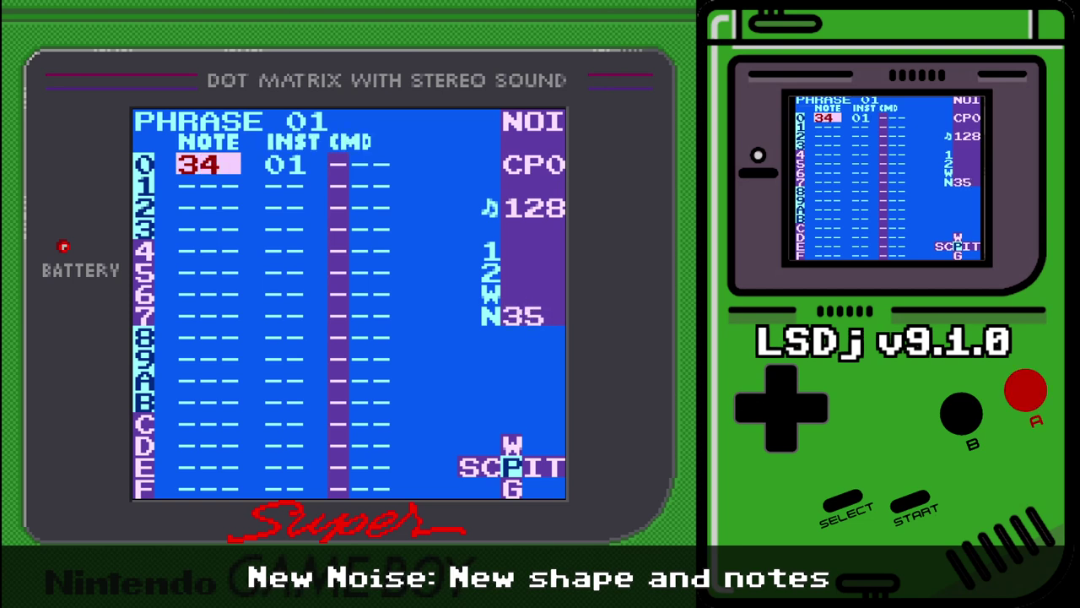
key("x+Left")
key("x+Left")
key("x+Left")
key("x+Left")
key("x+Left")
key("x+Left")
key("x+Left")
key("x+Left")
key("x+Left")
key("x+Left")
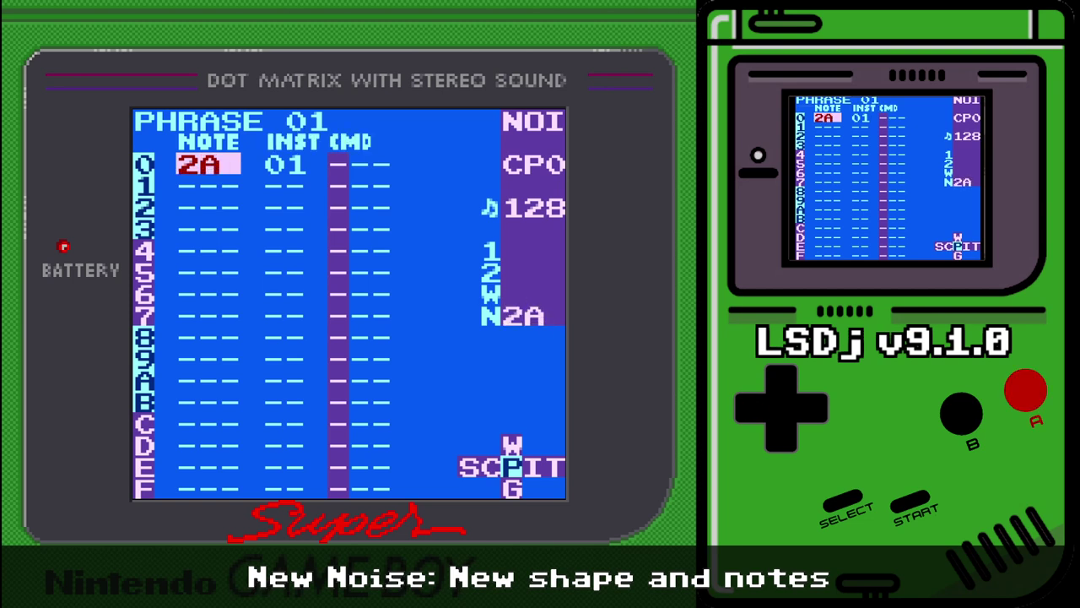
key("x+Left")
key("x+Left")
key("x+Left")
key("x+Left")
key("x+Left")
key("x+Left")
key("x+Left")
key("x+Left")
key("x+Left")
key("x+Left")
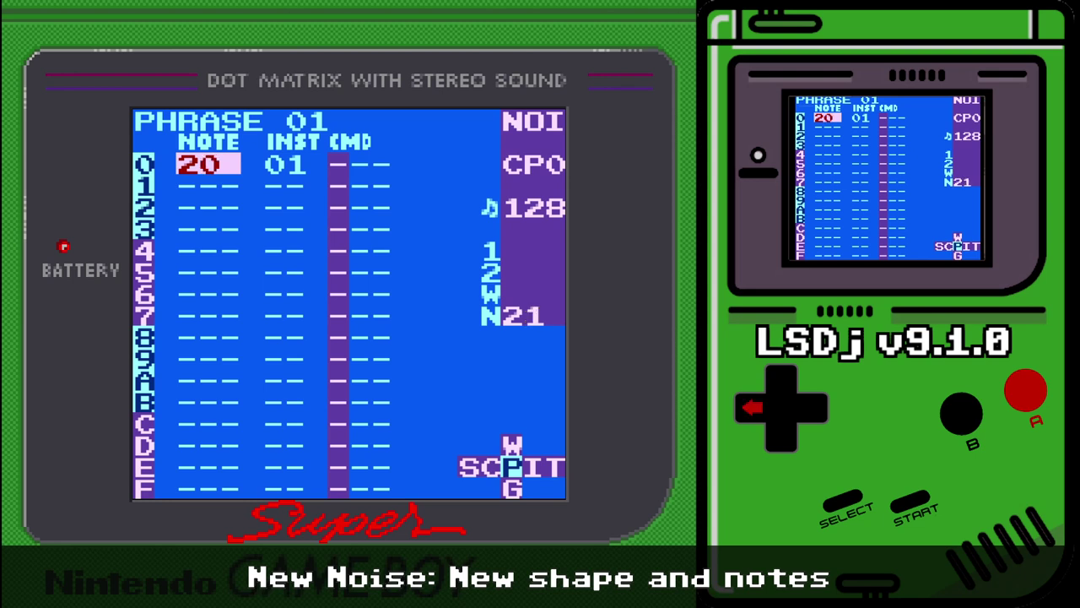
key("x+Left")
key("x+Left")
key("x+Left")
key("x+Left")
key("x+Left")
key("x+Left")
key("x+Left")
key("x+Left")
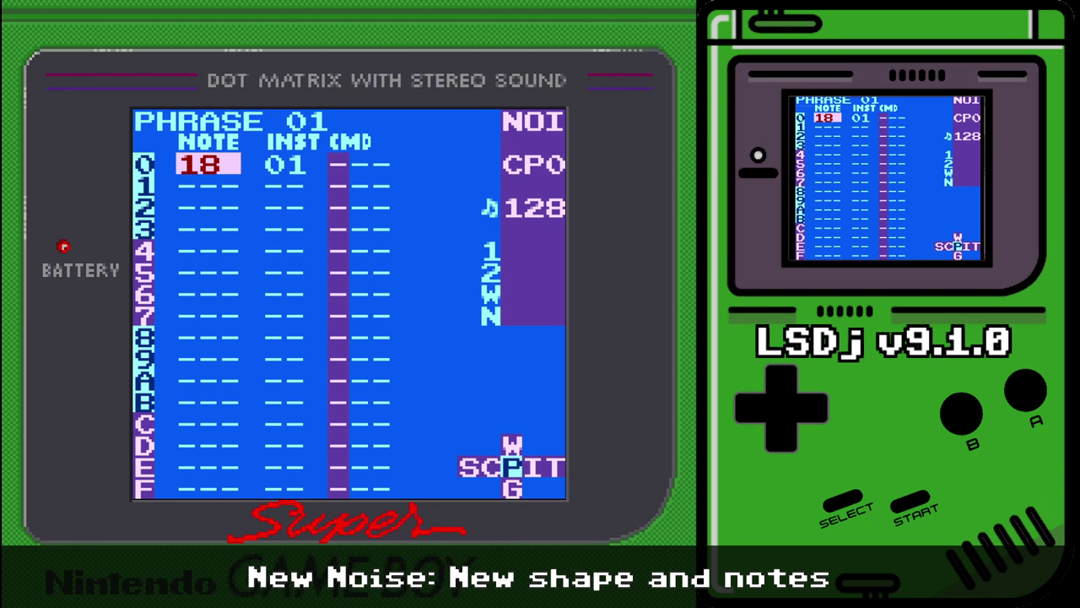
- Sweep the row 0 noise note up through 29 and F-4, then settle on 01
key("x+Right")
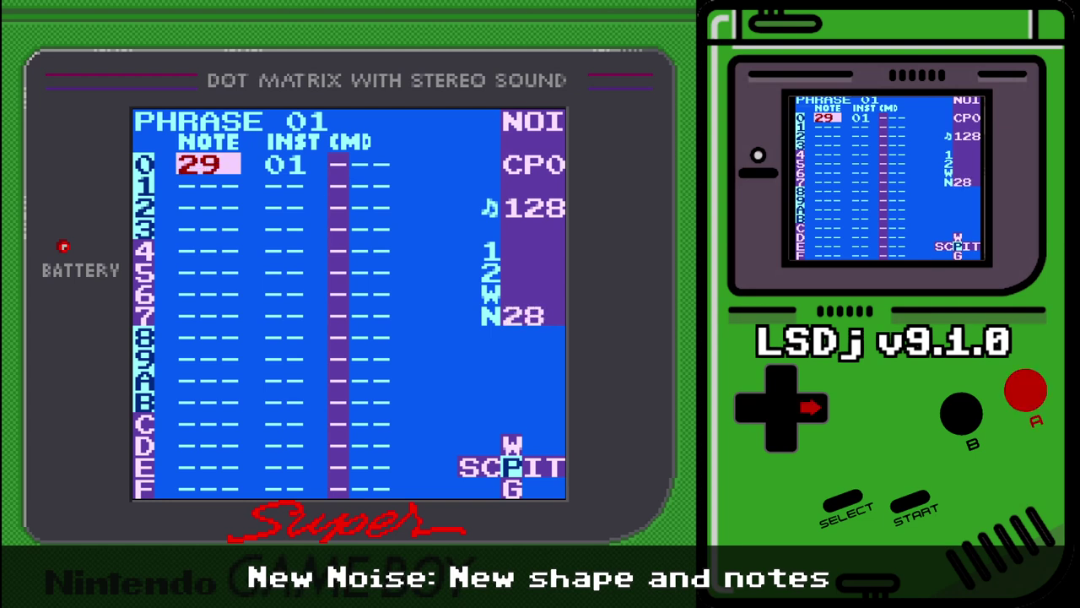
key("x+Right")
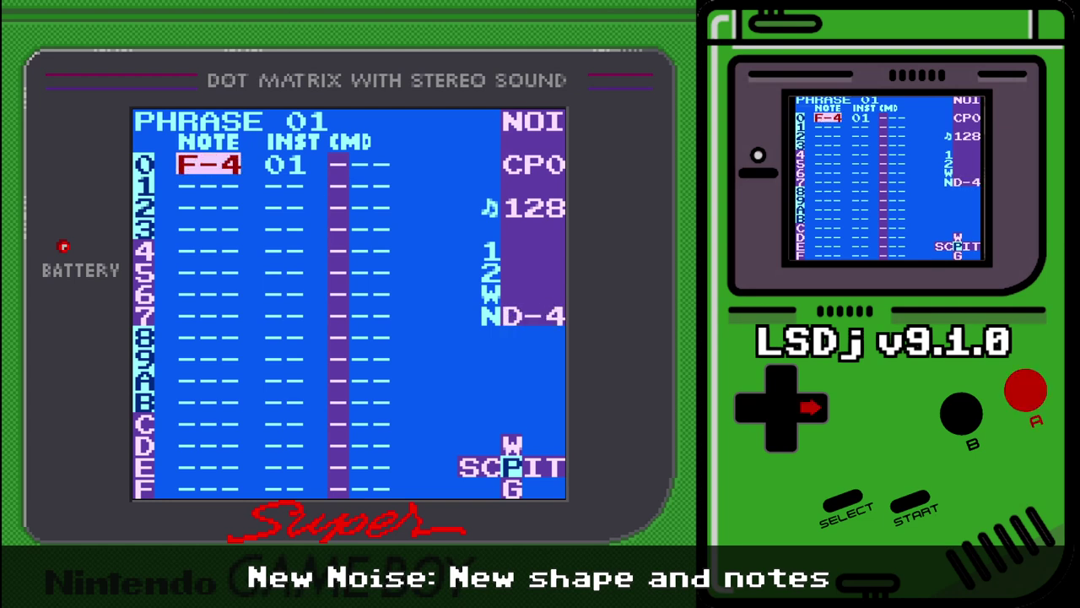
key("x+Right")
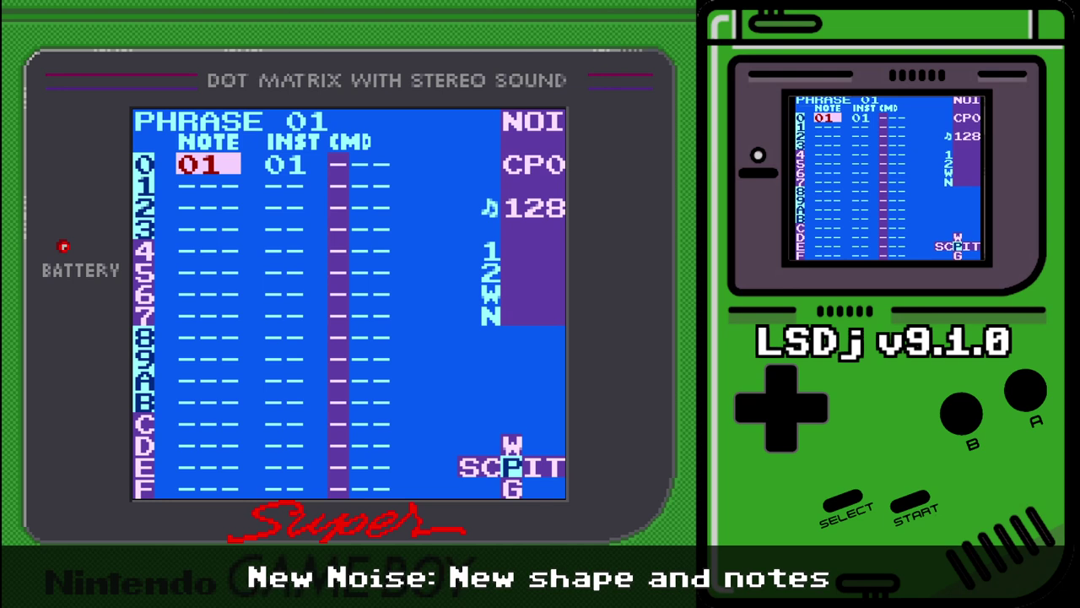
key("Right")
key("Right")
key("Left")
key("Left")
key("Right")
key("Right")
key("Right")
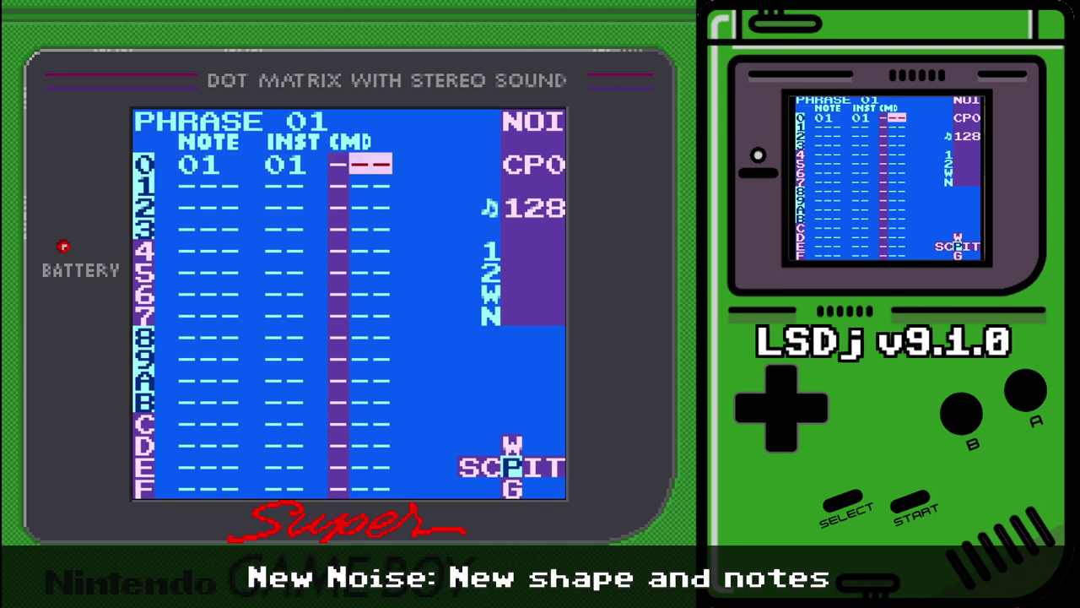
key("Left")
key("Left")
key("Left")
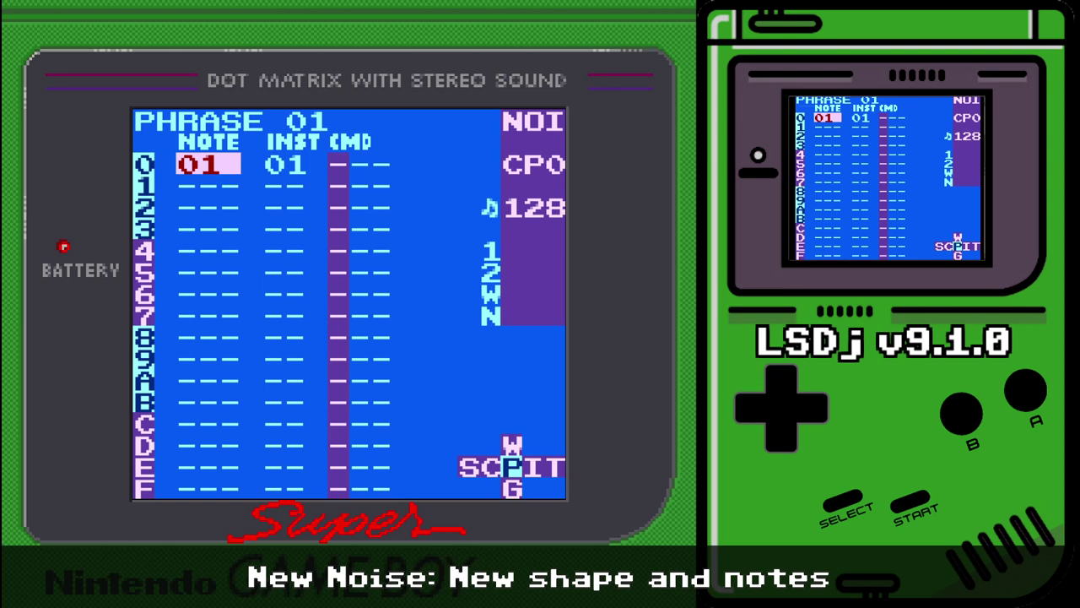
- Add the command S00 to row 0 of phrase 01
key("Right")
key("Right")
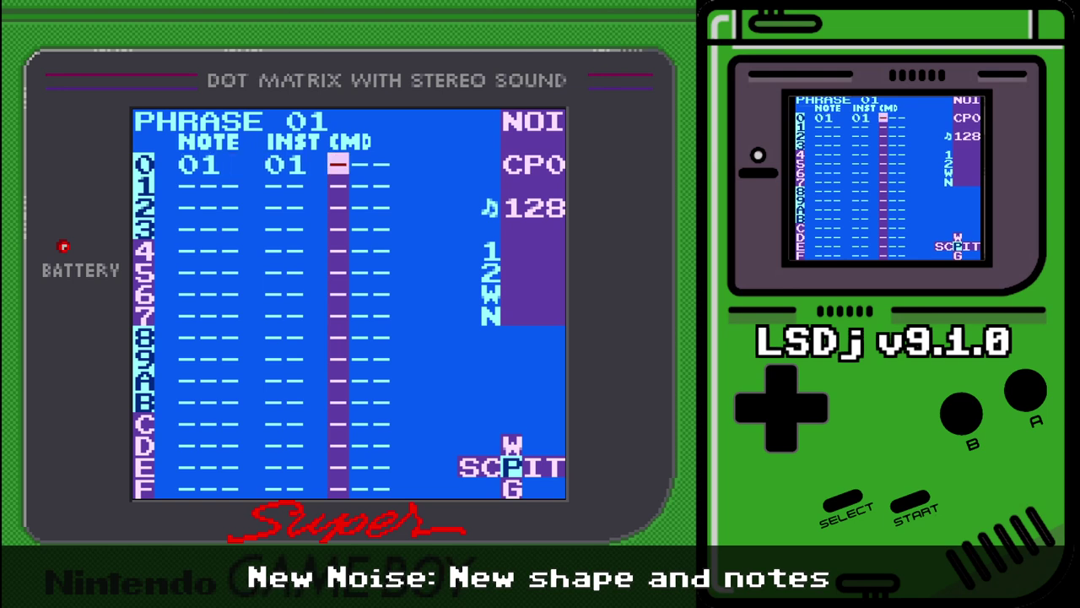
key("x")
key("x+Right")
key("x+Right")
key("x+Right")
key("x+Right")
key("x+Right")
key("x+Right")
key("x+Right")
key("x+Right")
key("x+Right")
key("x+Right")
key("x+Right")
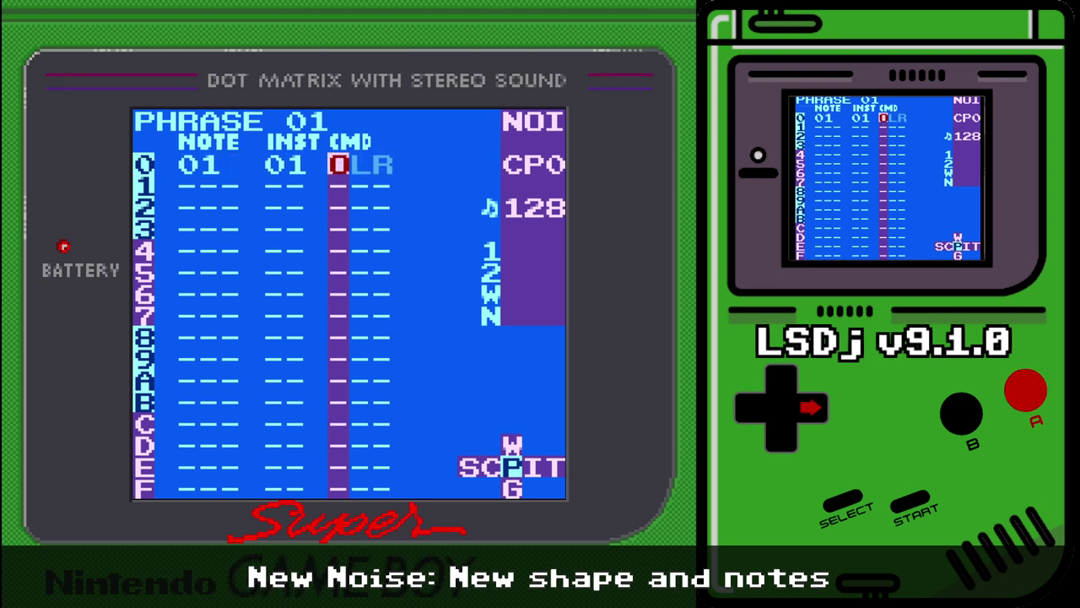
key("Right")
key("Right")
key("Right")
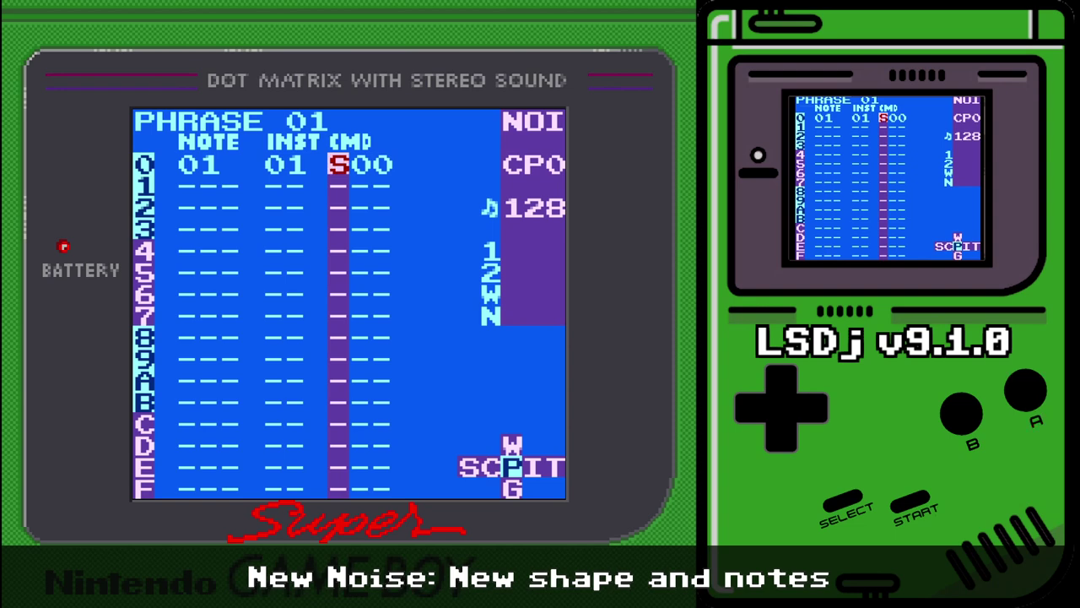
key("shift+Left")
key("Right")
key("Left")
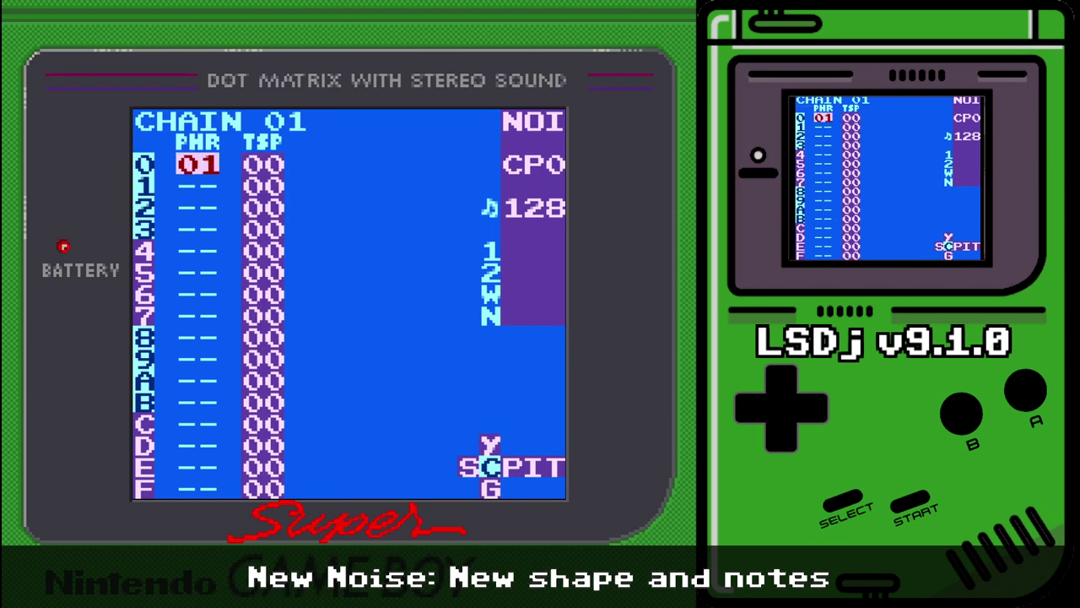
key("shift+Right")
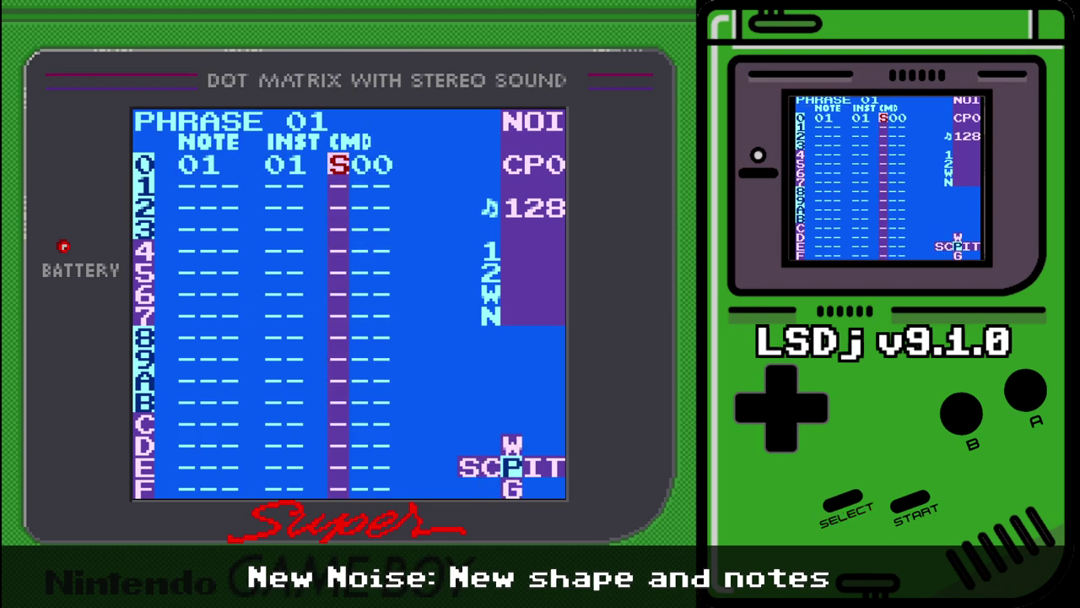
key("Down")
key("Up")
key("Left")
key("Left")
key("Right")
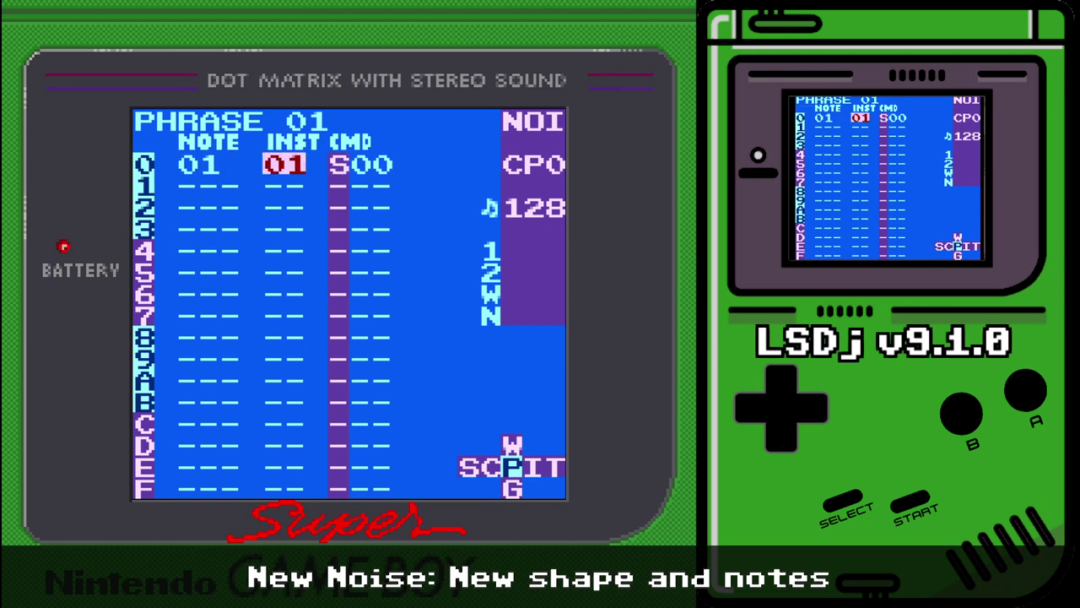
key("Left")
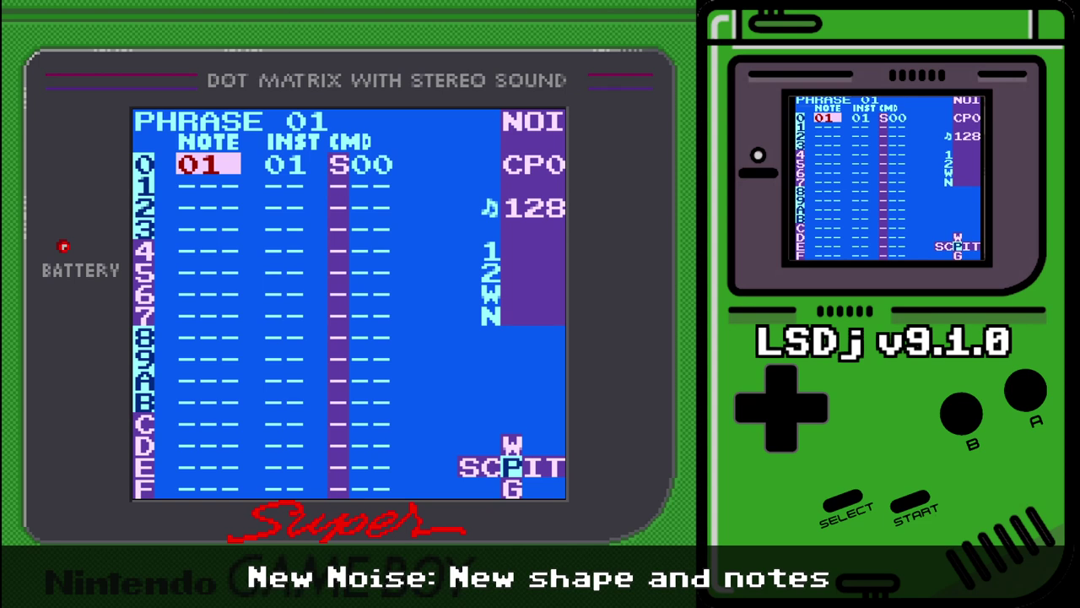
key("Right")
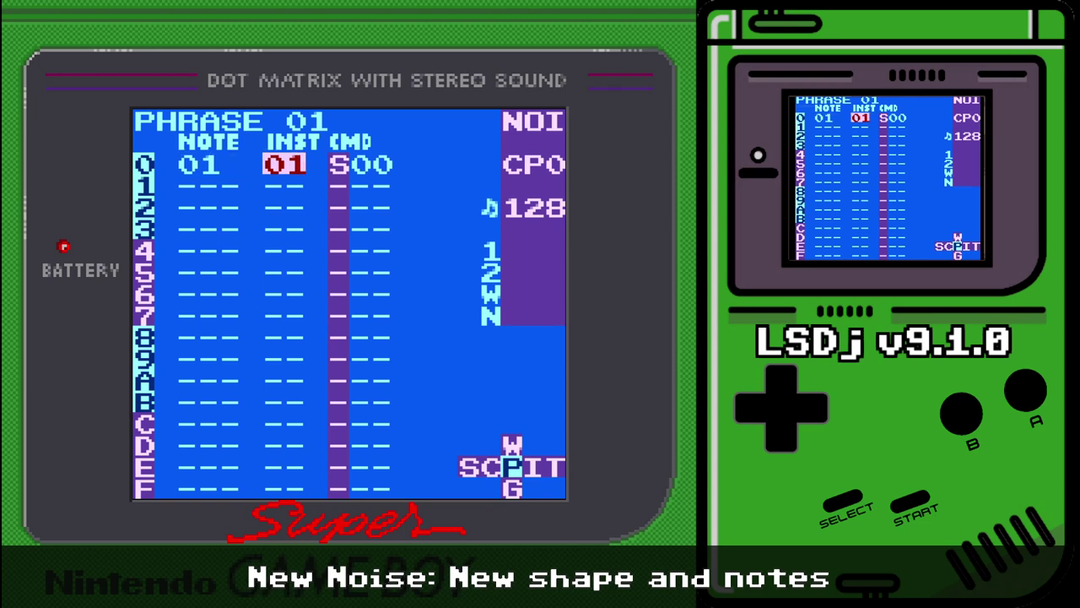
- Clear the S00 command from row 0 of phrase 01
key("Right")
key("z+x")
key("Left")
key("Left")
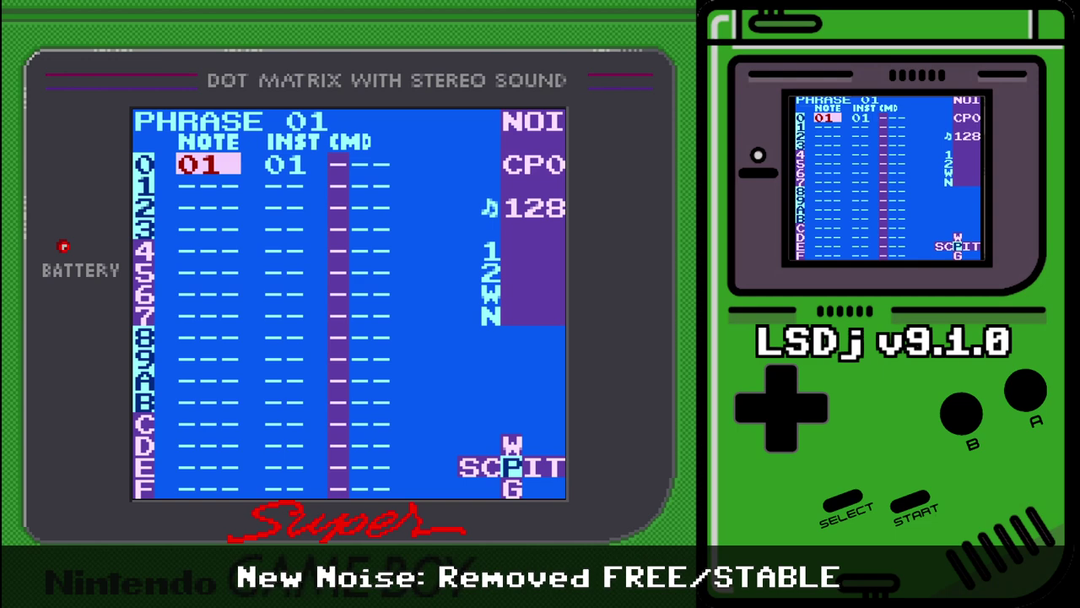
- Review the ADSR, output, length and vibrato settings of noise instrument 01, and return to phrase 01
key("Right")
key("shift+Right")
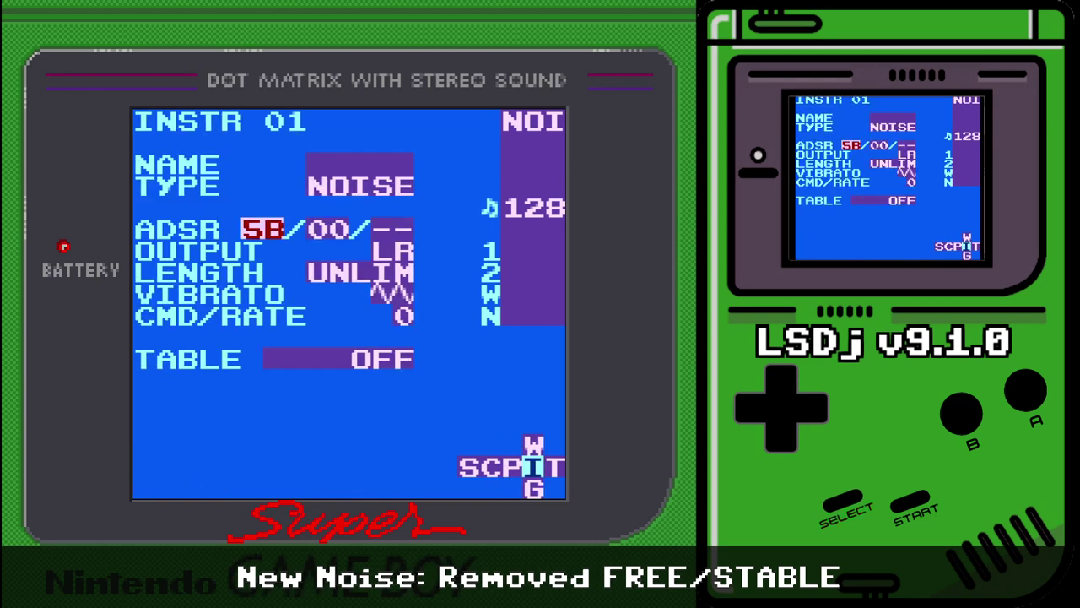
key("Down")
key("Down")
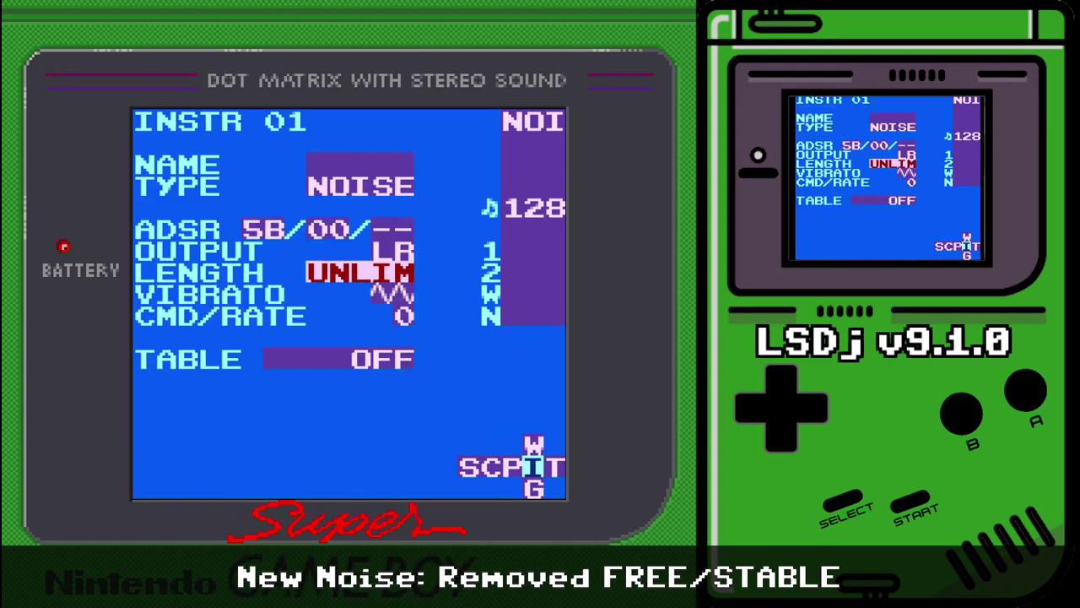
key("Down")
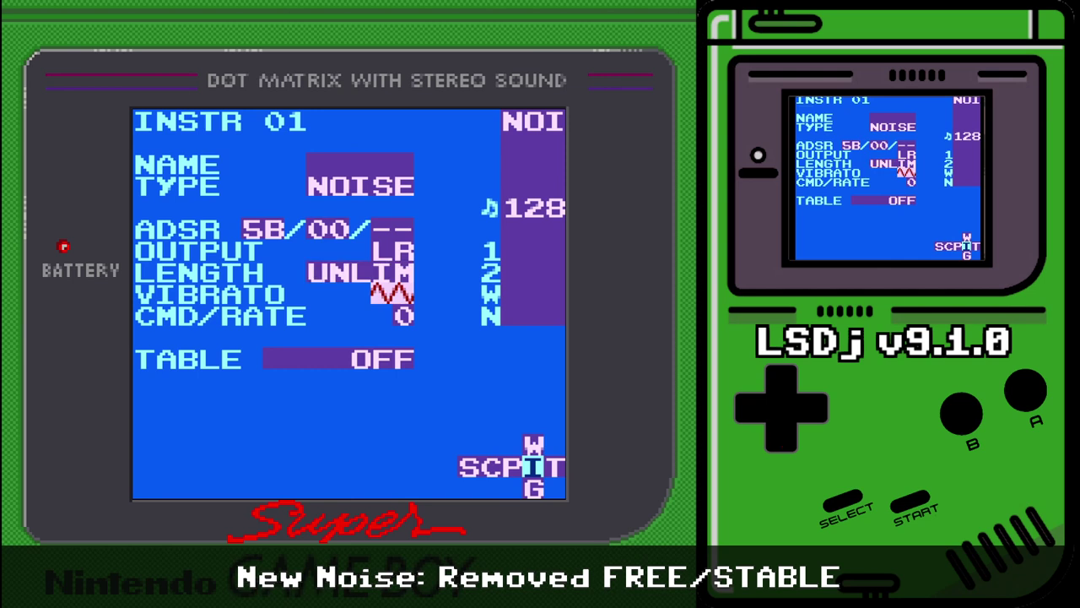
key("Up")
key("Up")
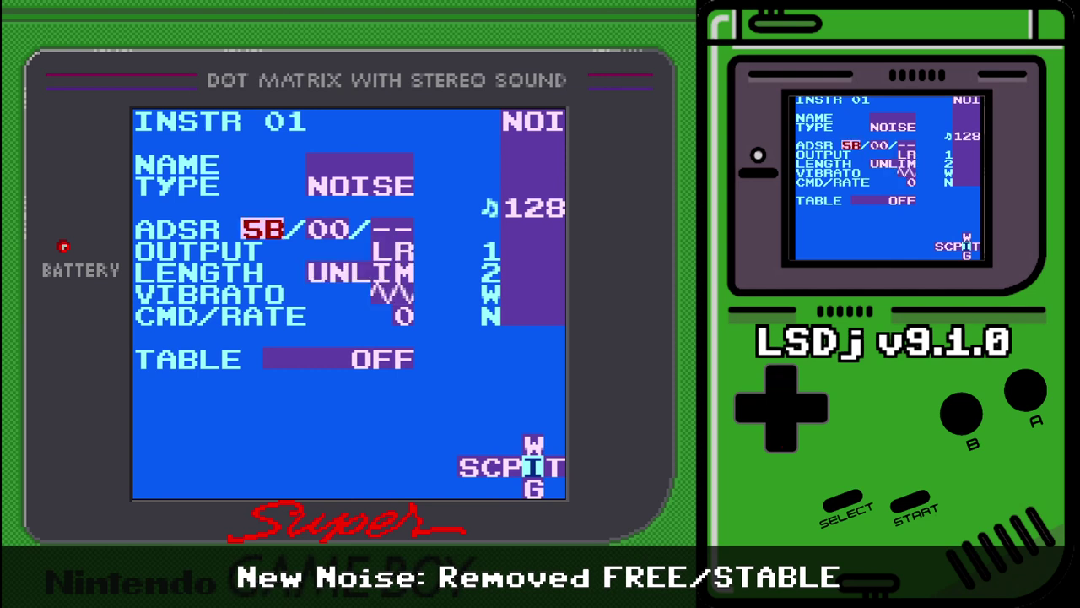
key("shift")
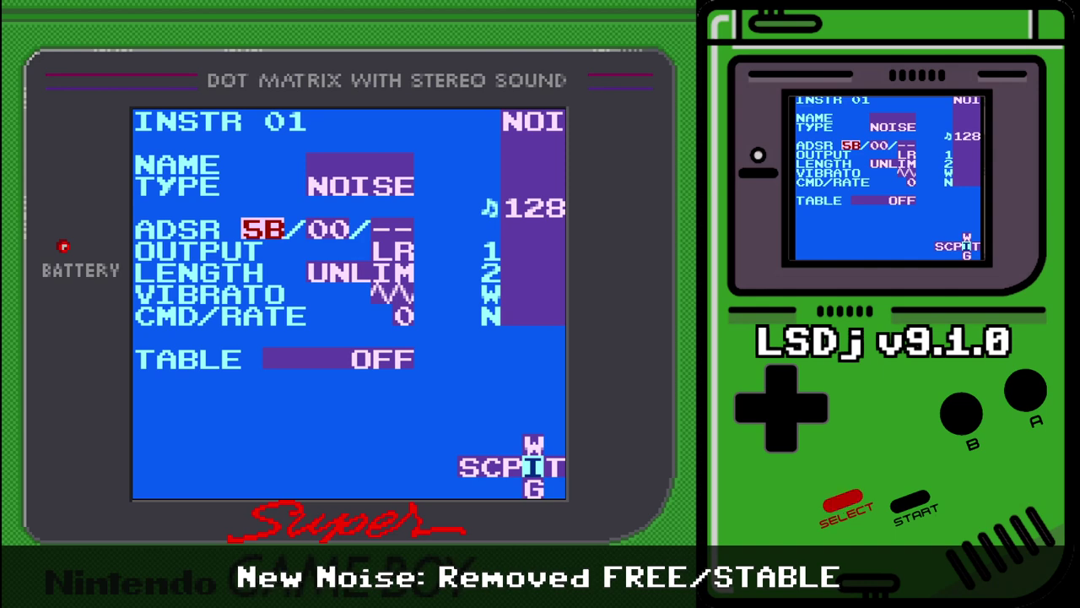
key("shift+Left")
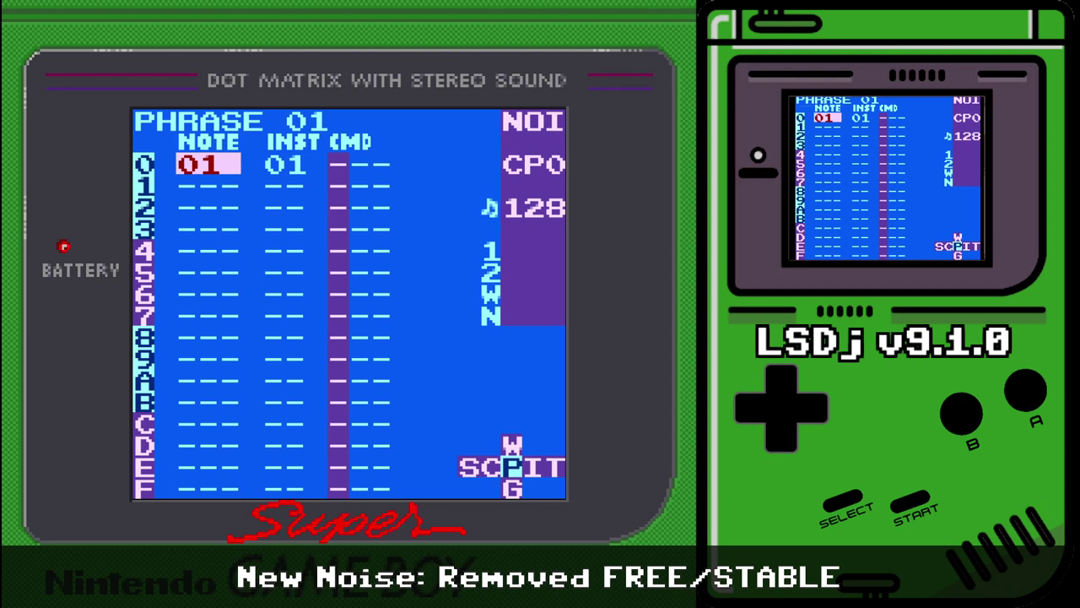
key("Right")
key("Right")
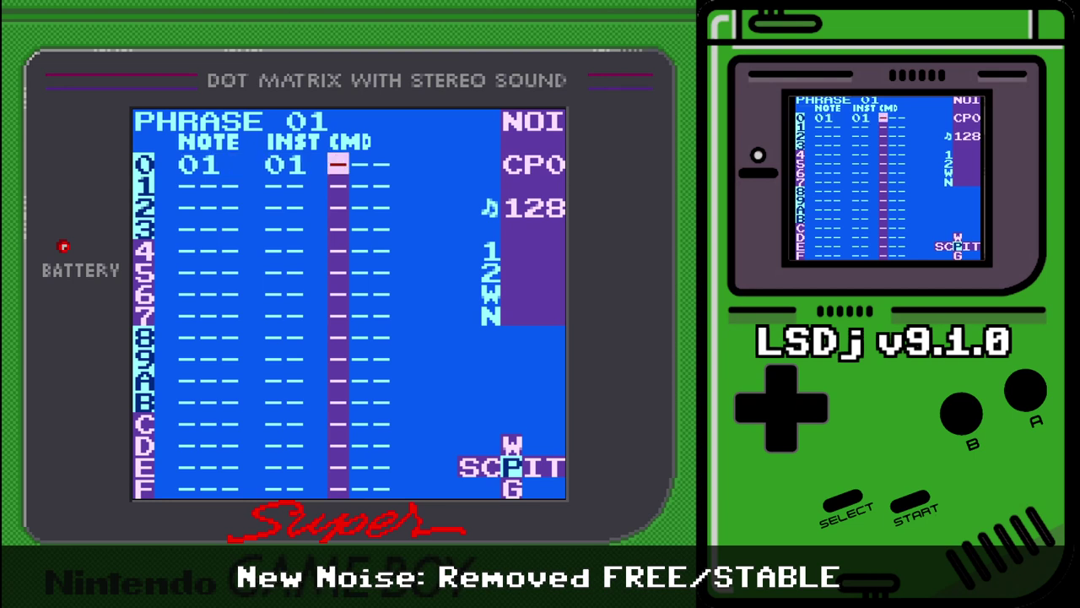
key("Left")
key("Left")
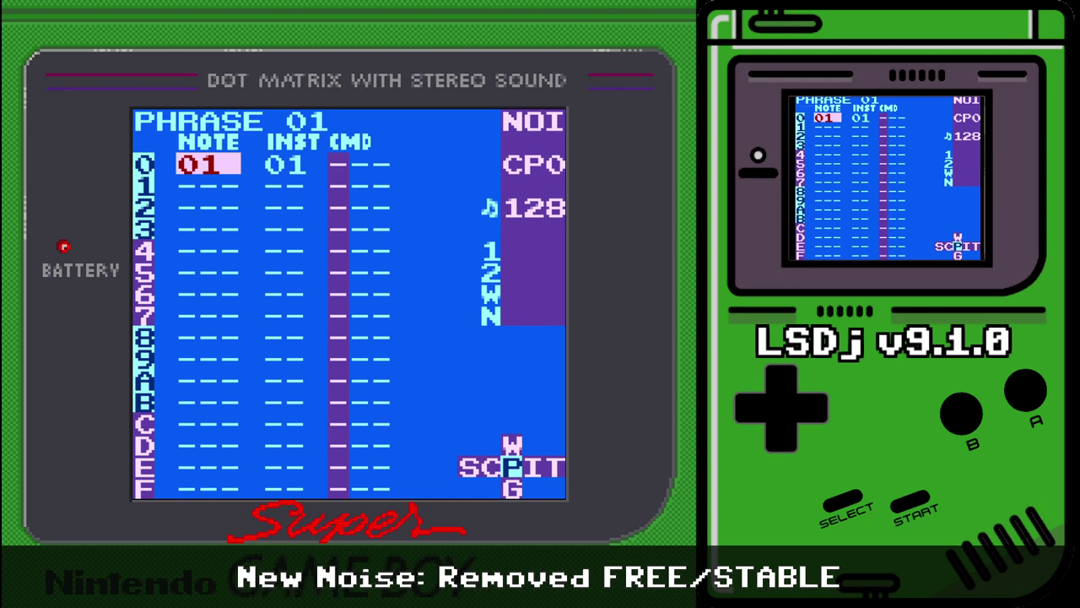
key("Right")
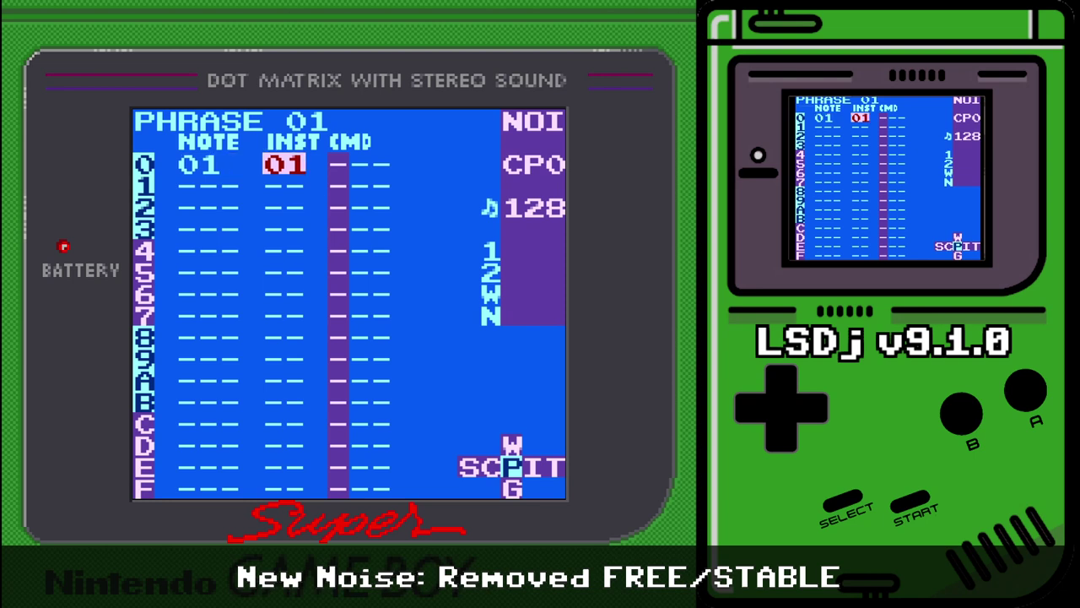
key("Right")
key("Left")
key("Left")
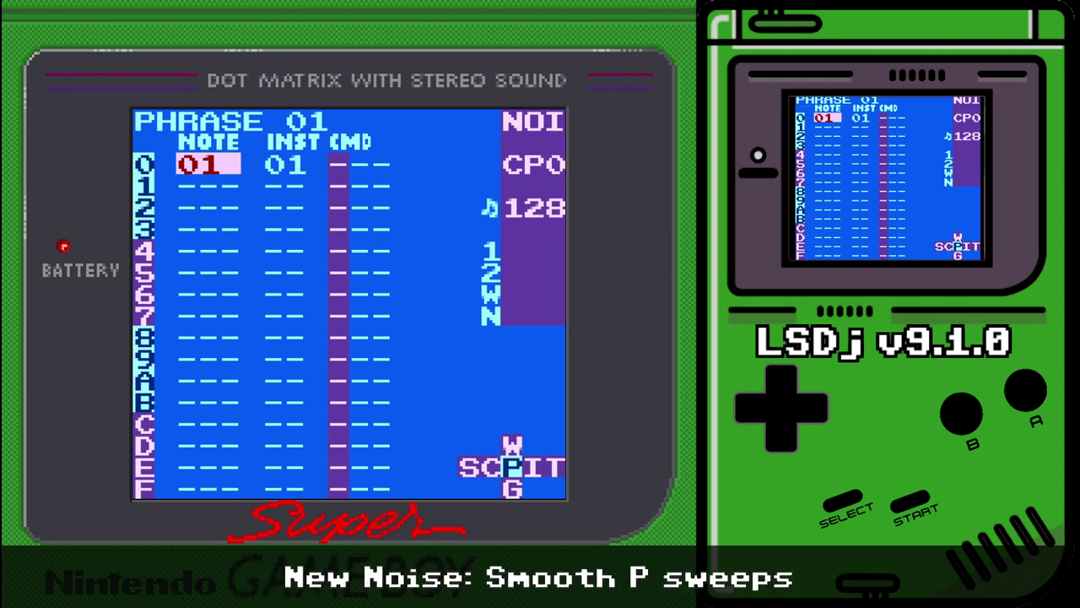
- Add a P command with value 01 to row 0 of phrase 01
key("Right")
key("Right")
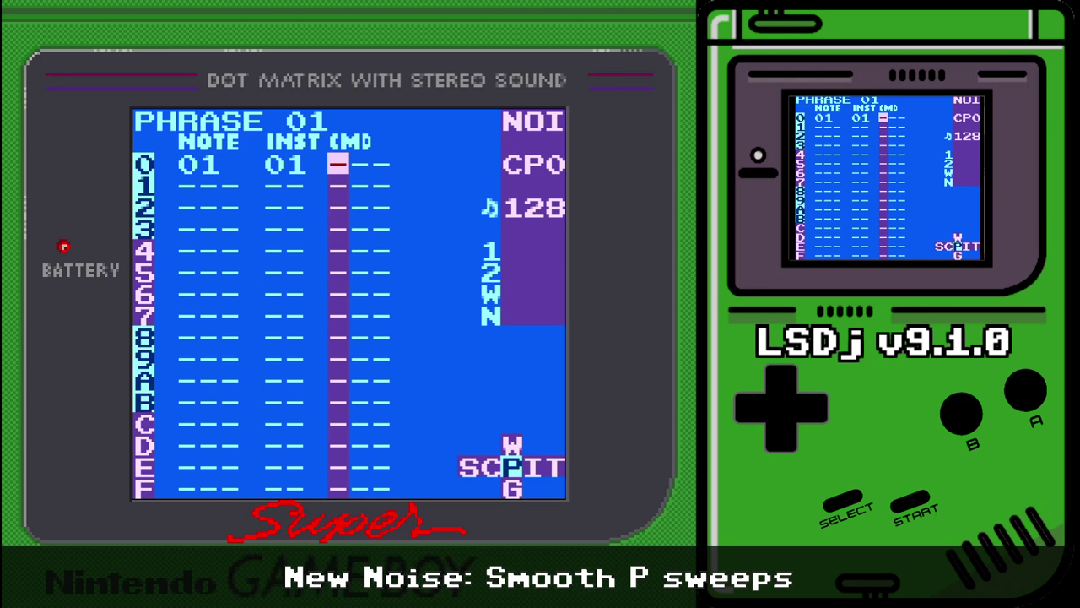
key("x")
key("Left")
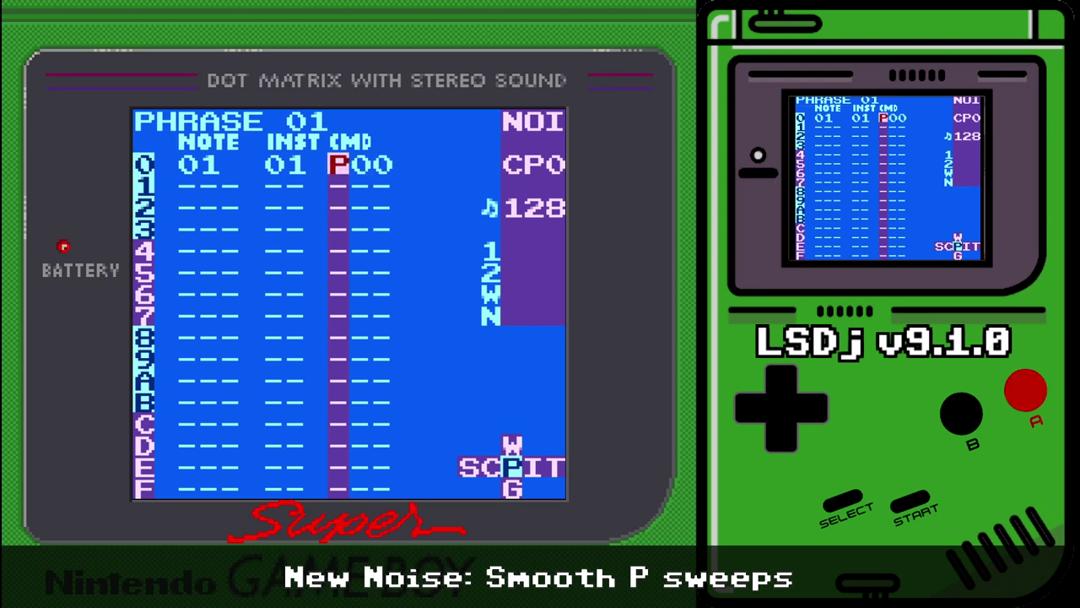
key("Right")
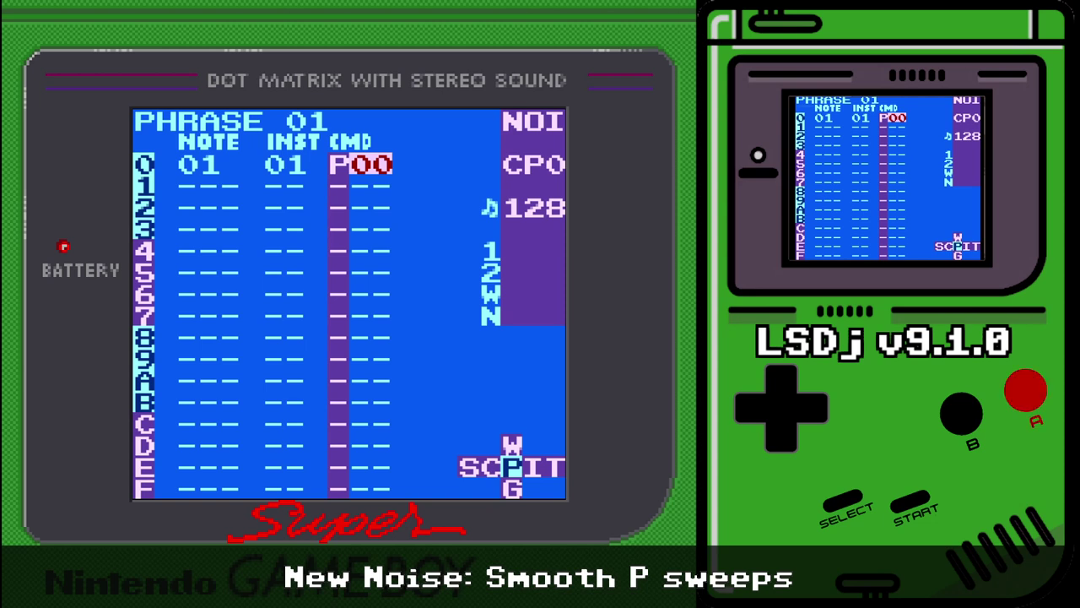
key("x+Right")
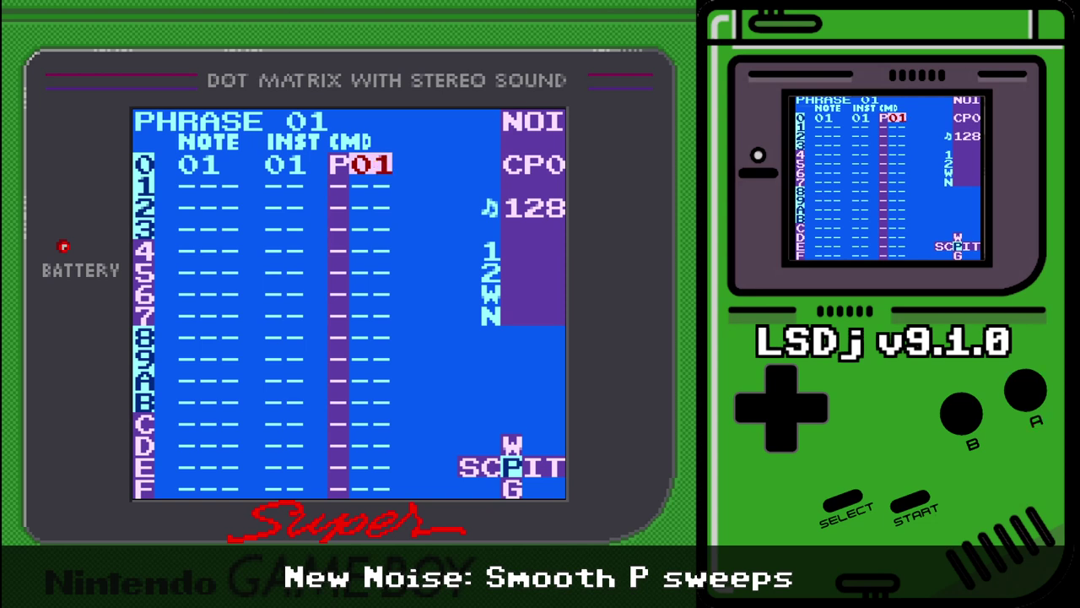
- Play the row 0 noise note to hear its pitch sweep with P01
key("Left")
key("Right")
key("Left")
key("Left")
key("Left")
key("x")
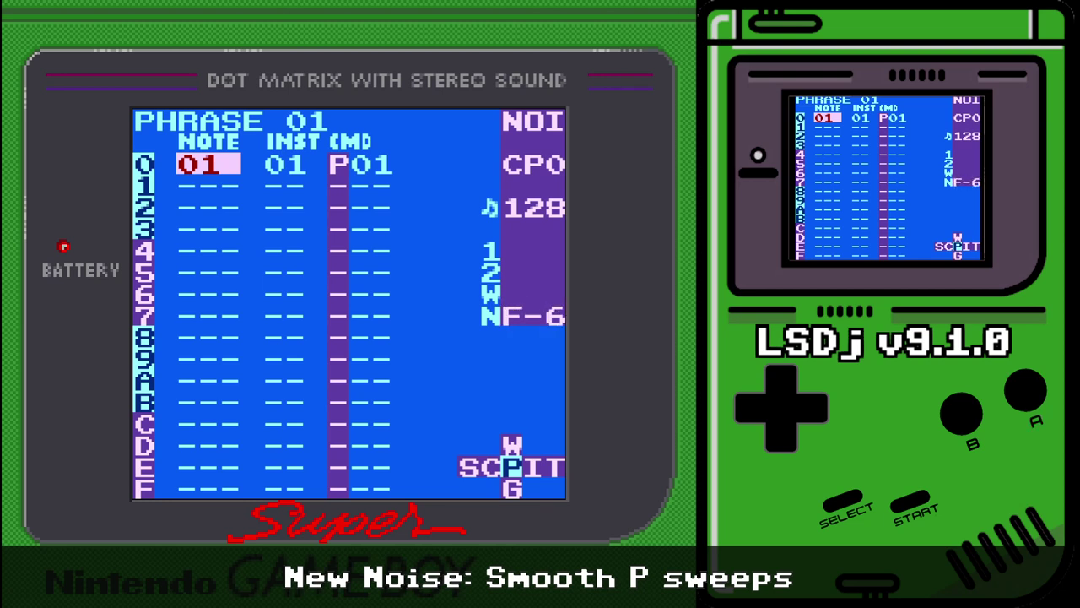
key("Right")
key("Right")
key("Right")
key("Left")
key("Left")
key("Left")
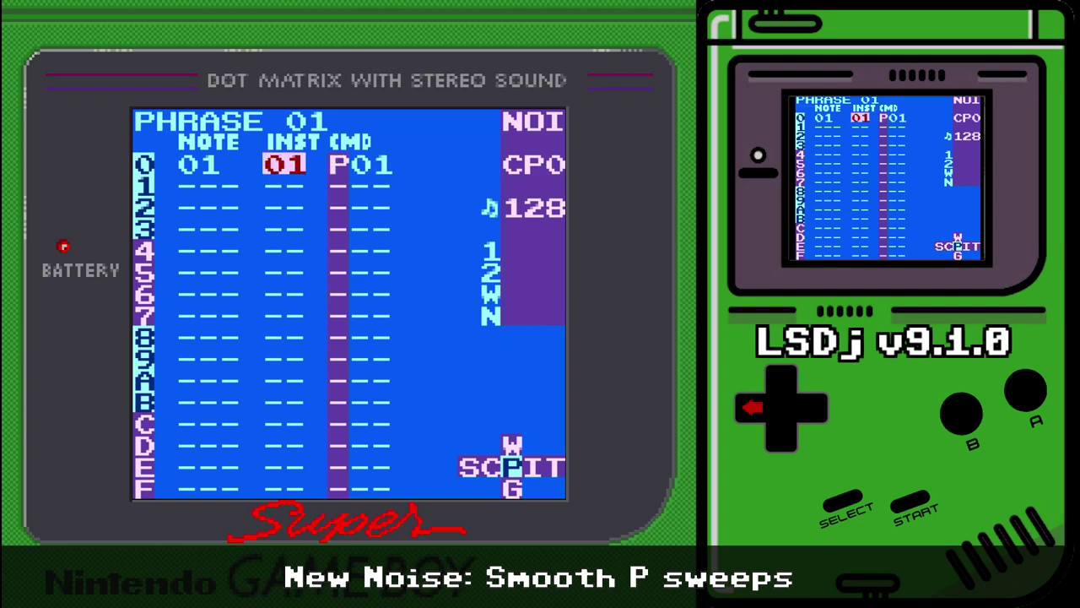
- Set the first ADSR stage of noise instrument 01 to 50 and return to phrase 01
key("shift")
key("shift+Right")
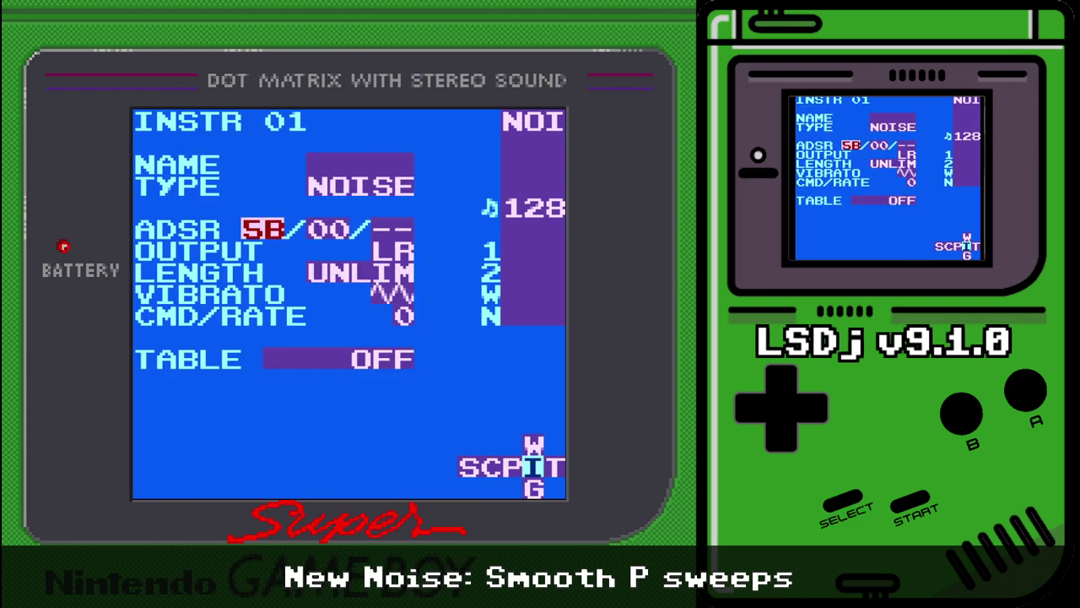
key("shift")
key("s")
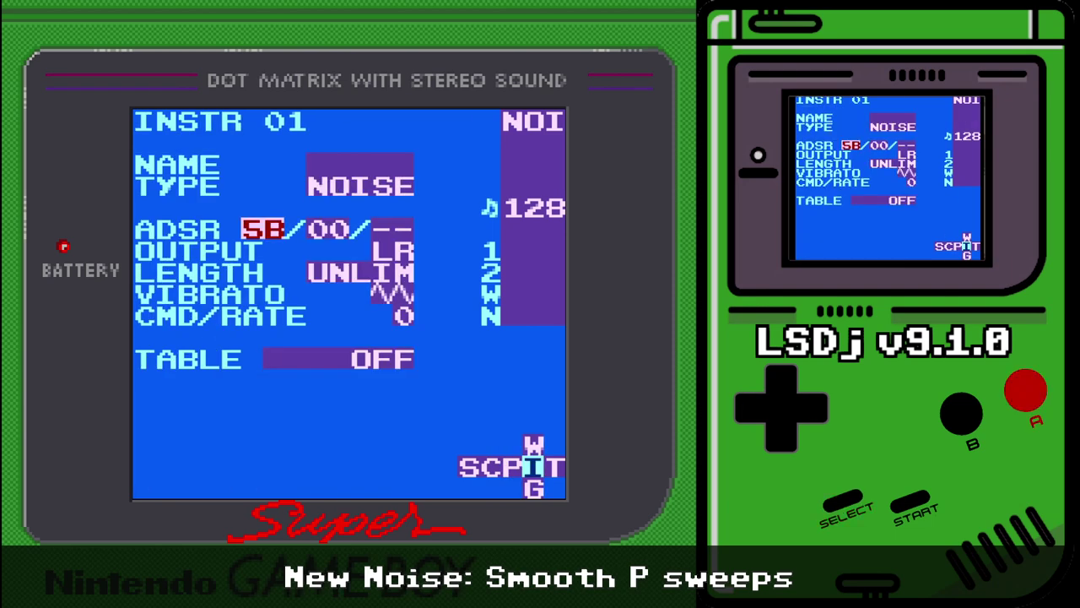
key("Left")
key("Left")
key("Left")
key("Left")
key("Left")
key("Left")
key("Left")
key("Left")
key("Left")
key("Left")
key("Left")
key("shift")
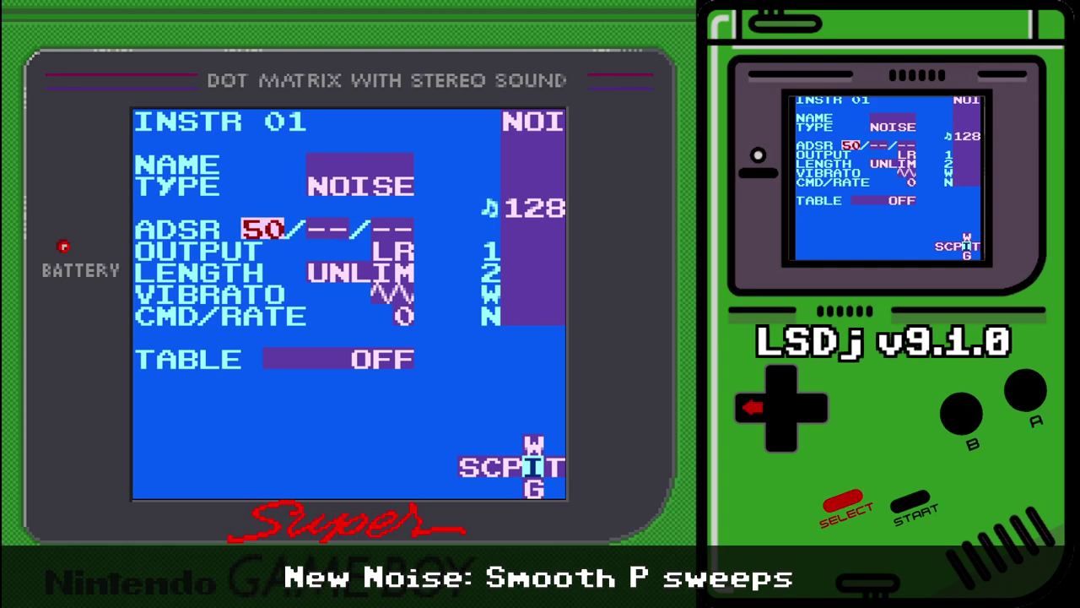
key("s")
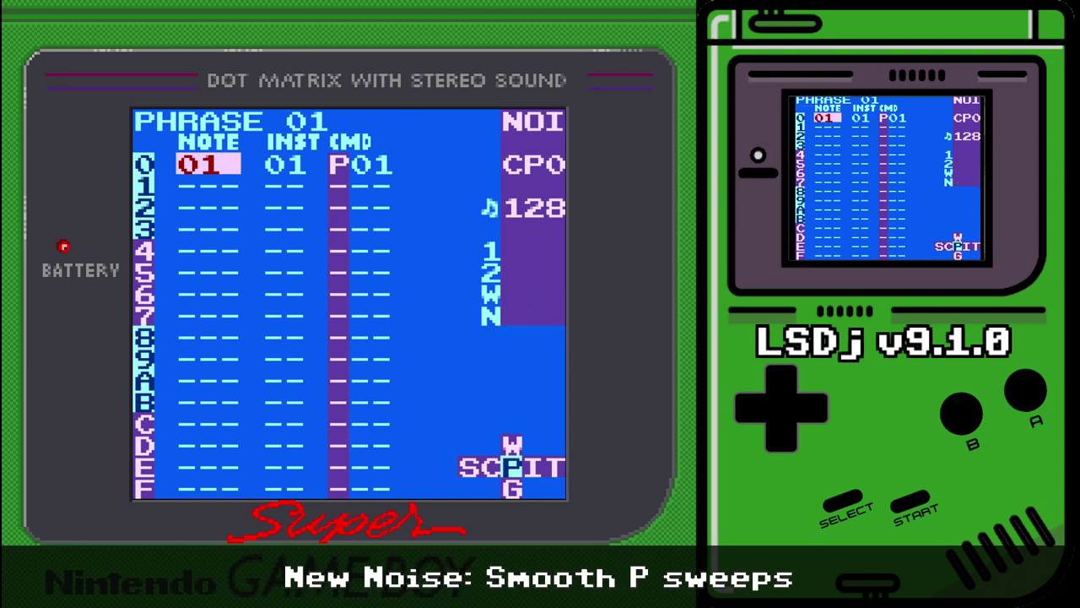
- Raise the row 0 P command value to 04 and play the note
key("Right")
key("Right")
key("Right")
key("x+Right")
key("x+Right")
key("x+Right")
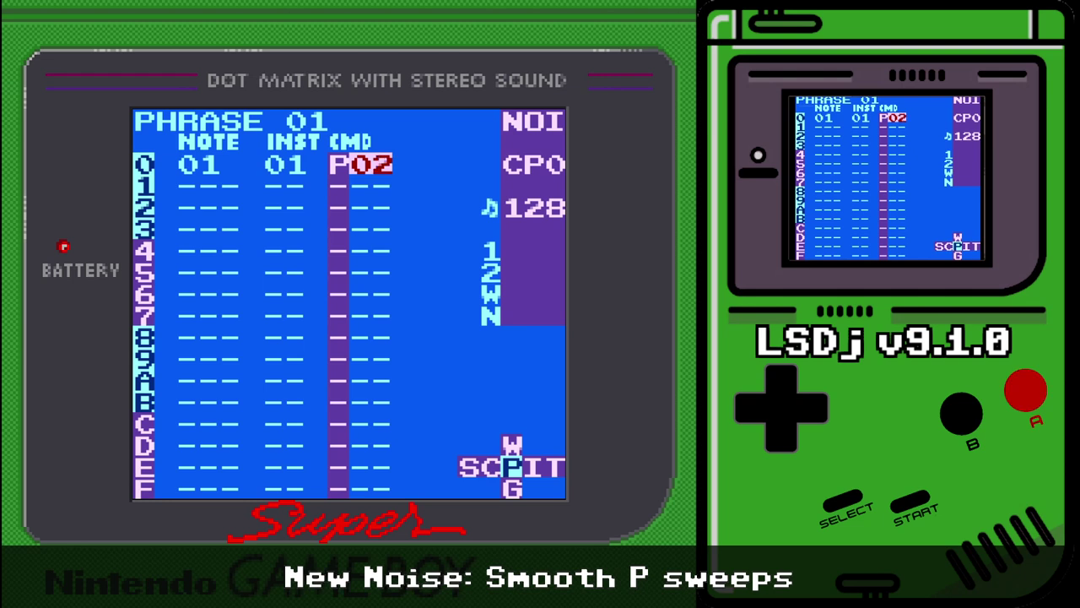
key("Left")
key("Left")
key("Left")
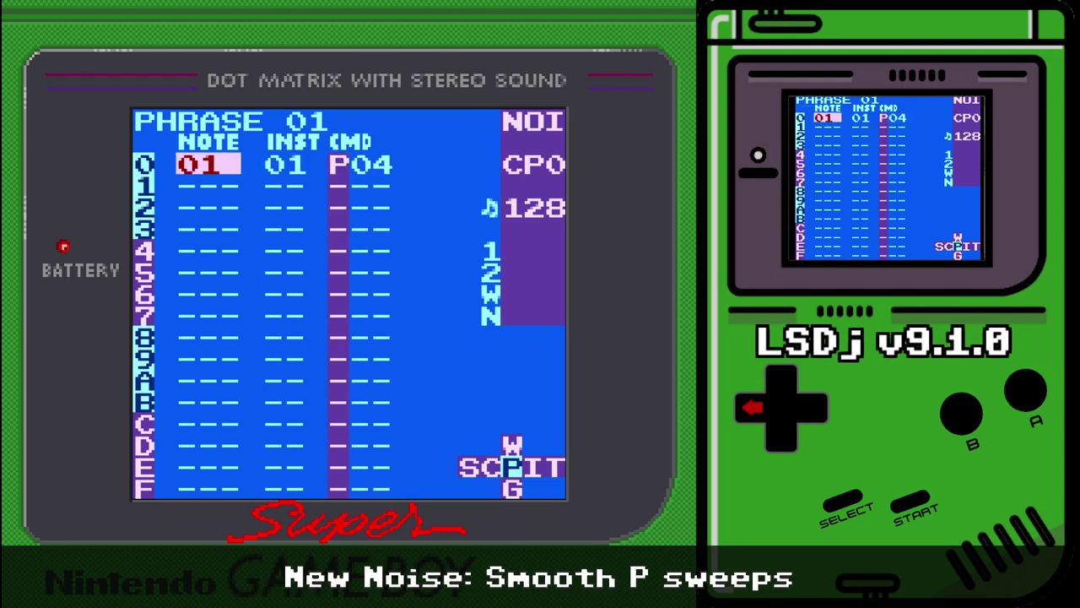
key("x")
- Raise the row 0 noise note through 25 to 2D and play it with the P04 sweep
key("s+Up")
key("s+Up")
key("s+Up")
key("s+Up")
key("s+Up")
key("s+Up")
key("s+Up")
key("s+Up")
key("s+Up")
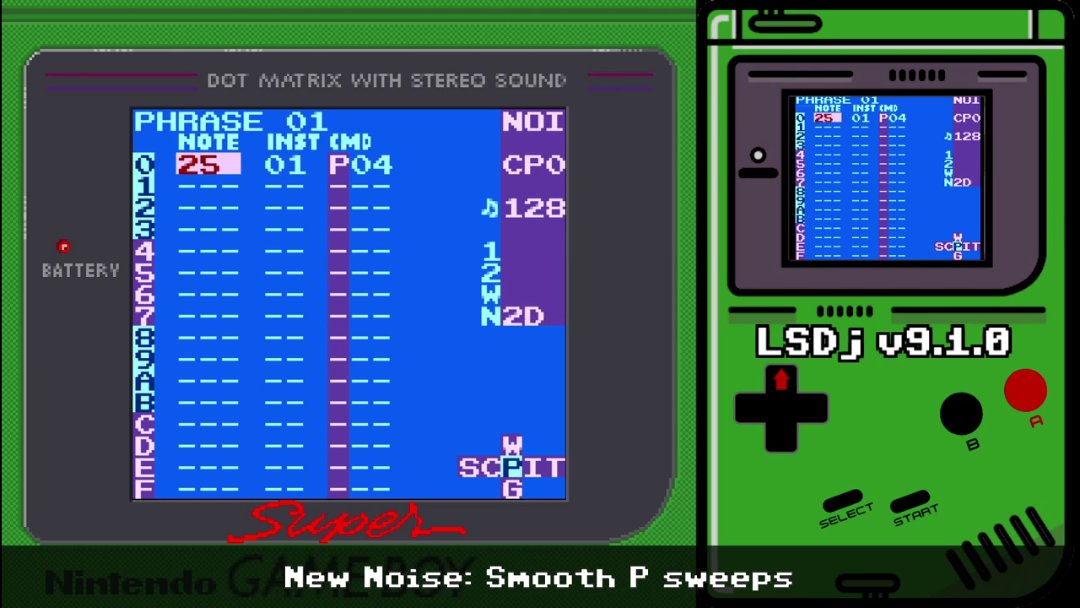
key("Up")
key("x")
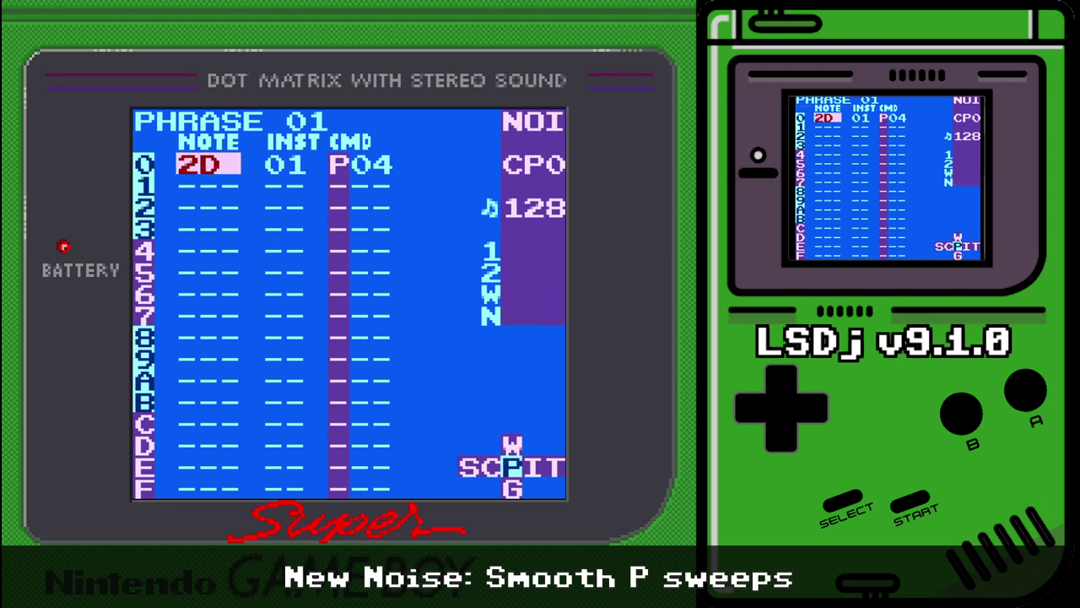
key("x")
- Raise the row 0 P command value to 4A and play the 2D note
key("Right")
key("Right")
key("Right")
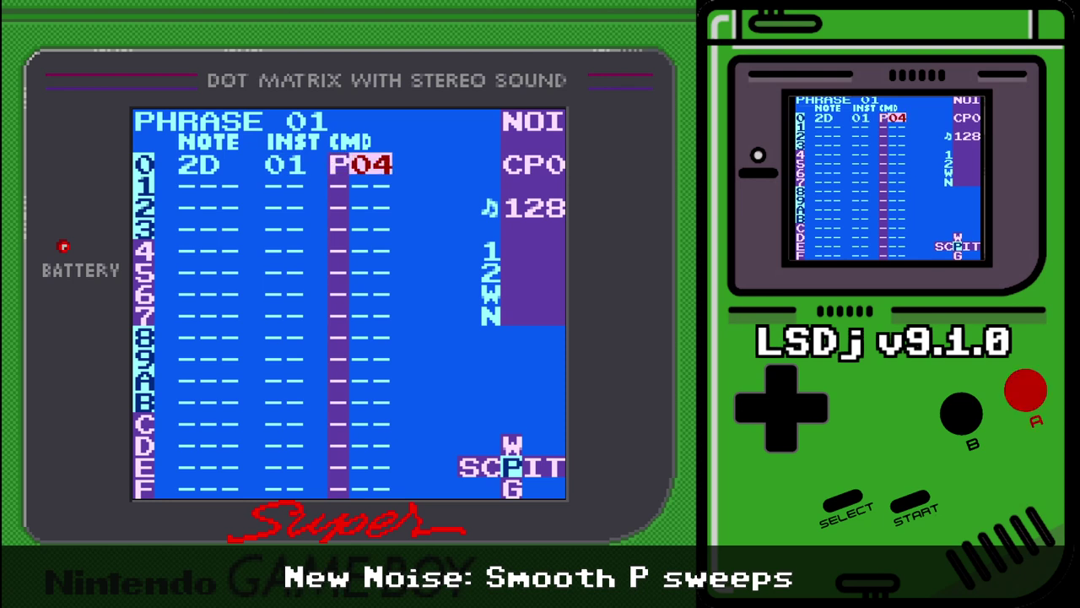
key("x+Right")
key("x+Up")
key("x+Up")
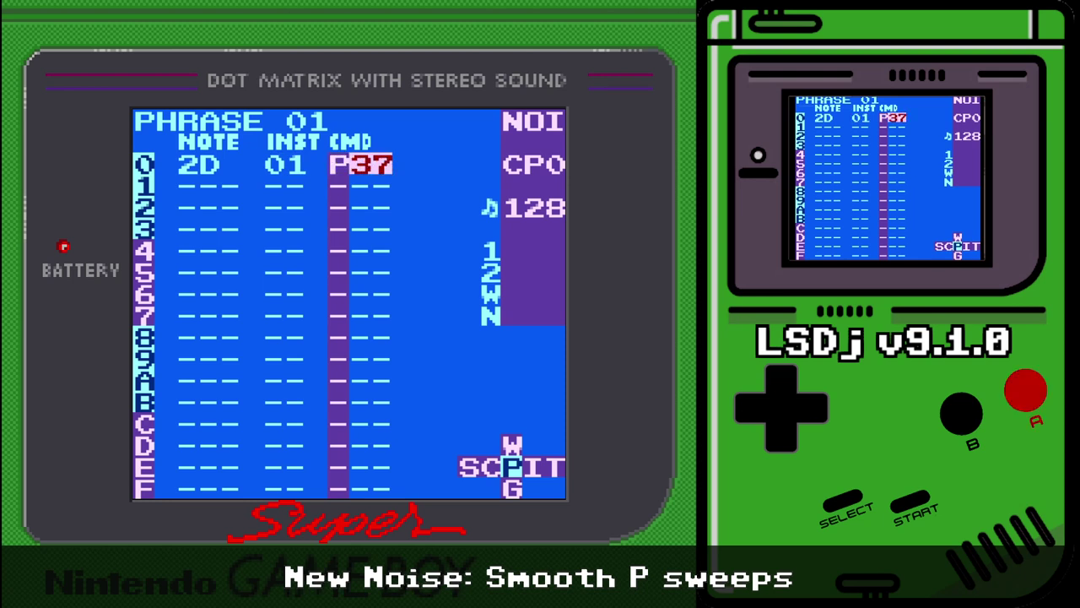
key("x+Up")
key("x+Right")
key("x+Right")
key("x+Right")
key("Left")
key("Left")
key("Left")
key("x")
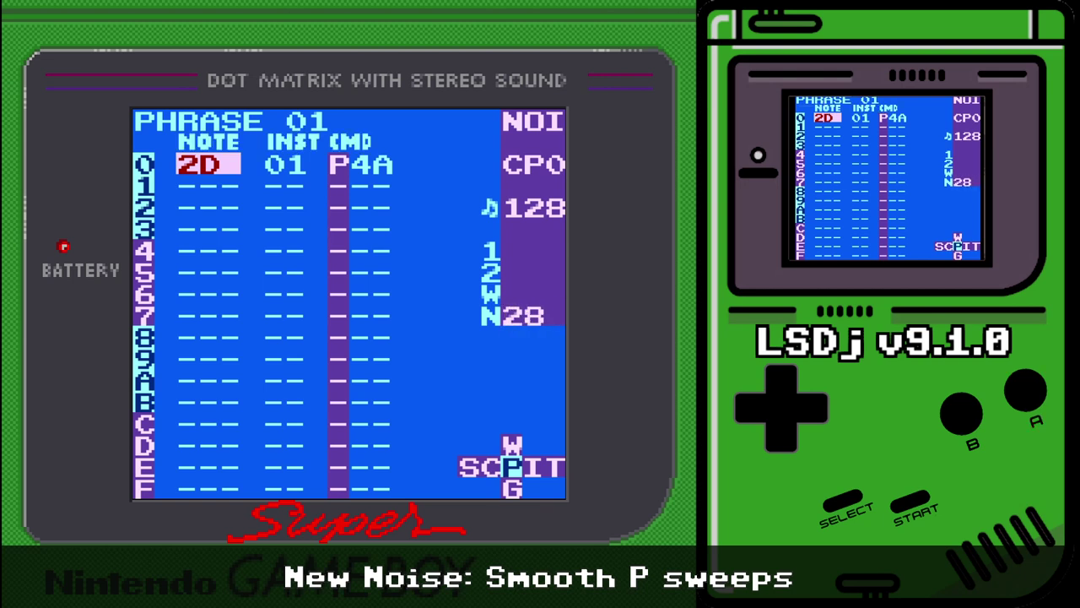
- Raise the row 0 P command value to 9C and play the 2D note
key("Right")
key("Right")
key("Right")
key("x+Up")
key("x+Up")
key("x+Up")
key("x+Up")
key("x+Up")
key("x+Right")
key("x+Right")
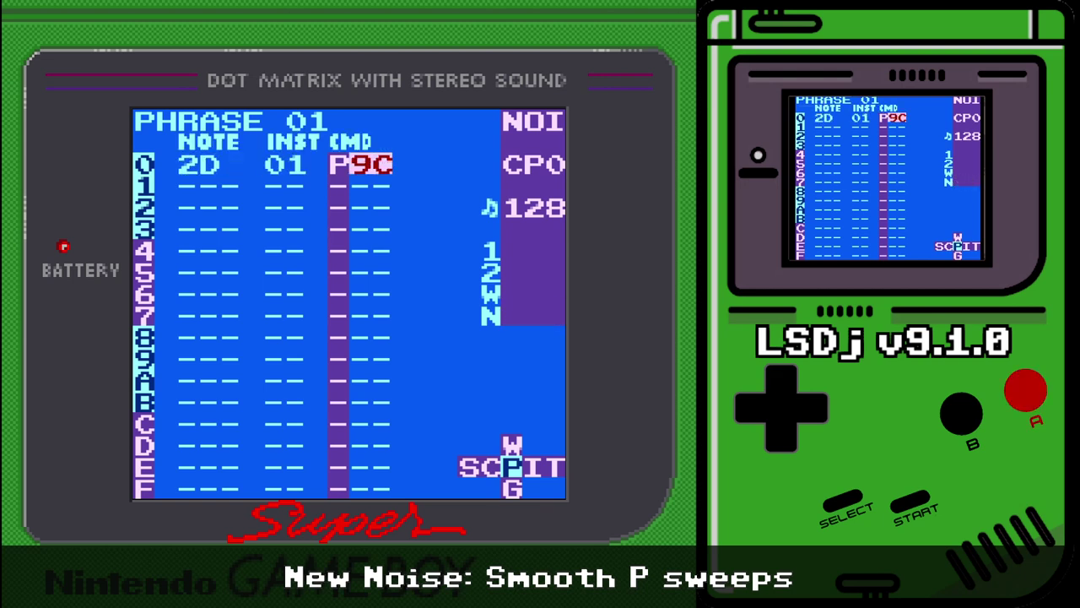
key("Left")
key("Left")
key("Left")
key("x")
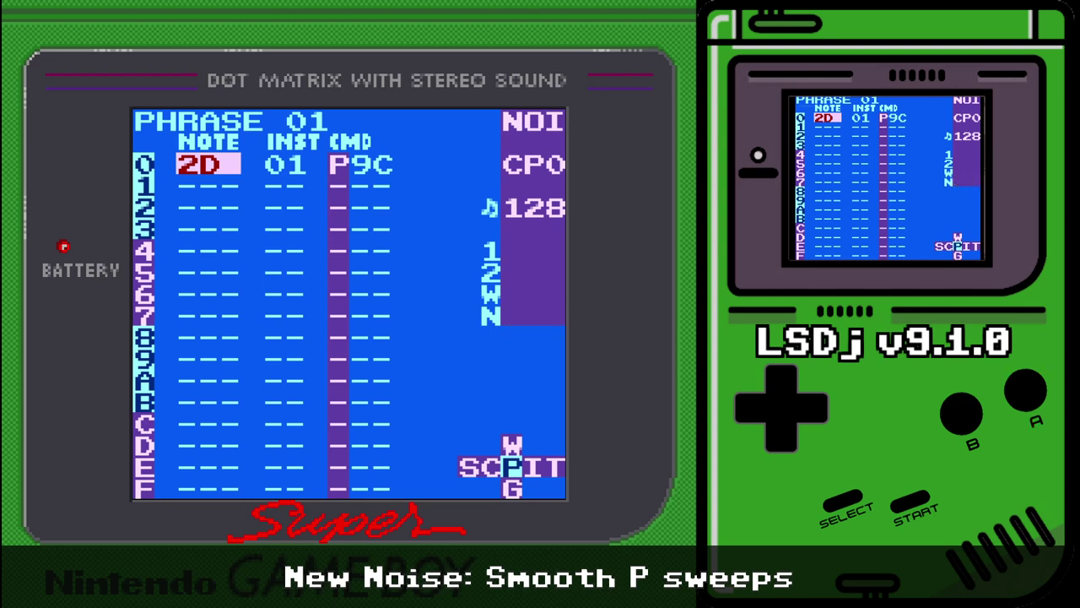
key("Right")
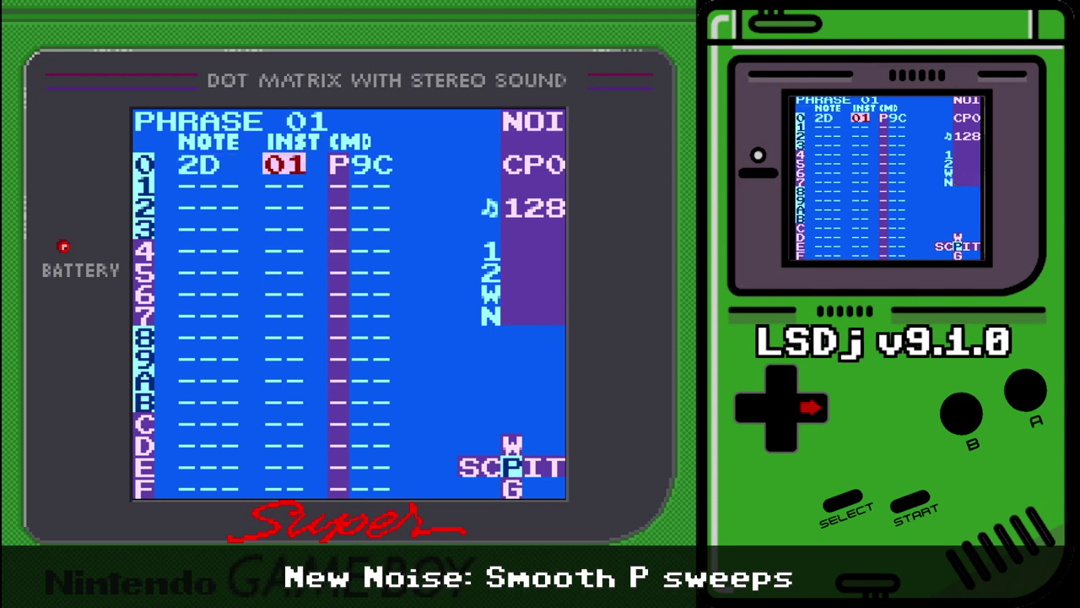
key("Right")
key("Right")
key("Left")
key("Left")
key("Left")
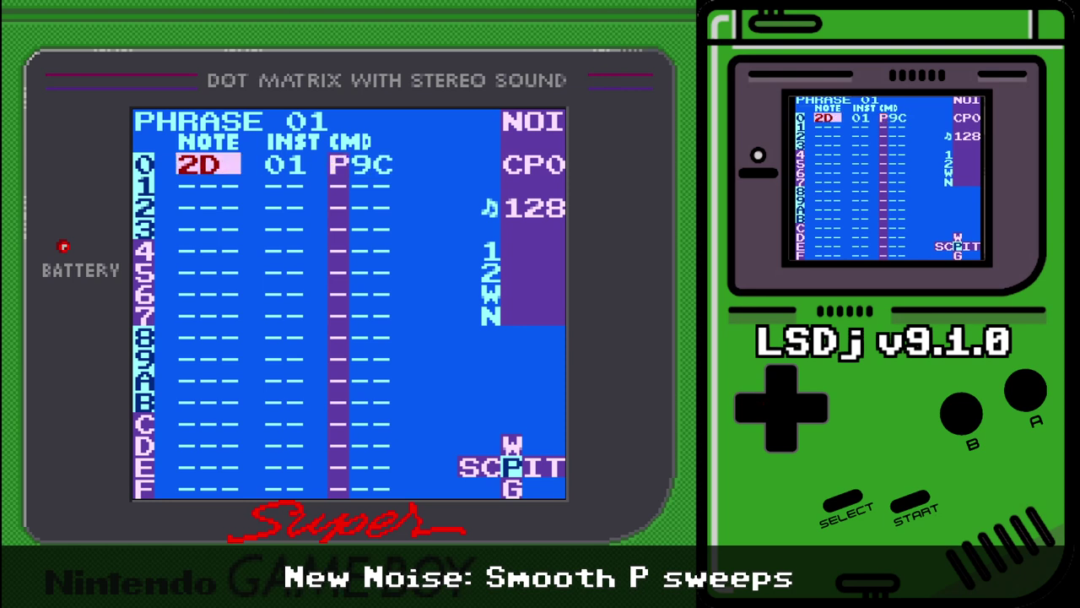
- Set the row 0 P command value to FC and play the 2D note
key("Right")
key("Right")
key("Right")
key("x")
key("Down")
key("Down")
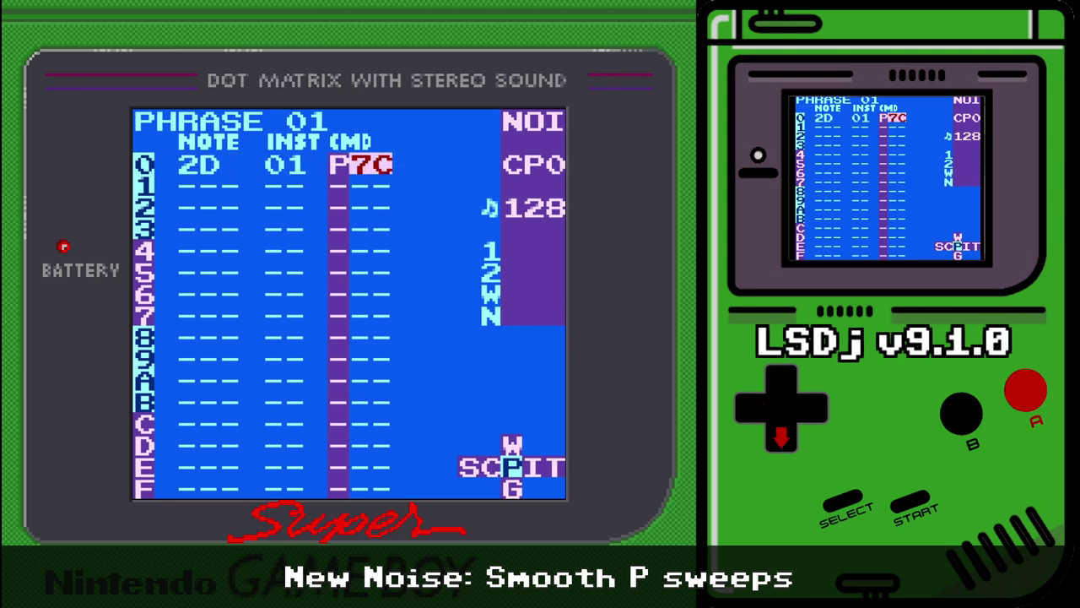
key("Up")
key("Up")
key("Up")
key("Up")
key("Up")
key("Up")
key("Up")
key("Down")
key("Left")
key("Left")
key("Left")
key("x")
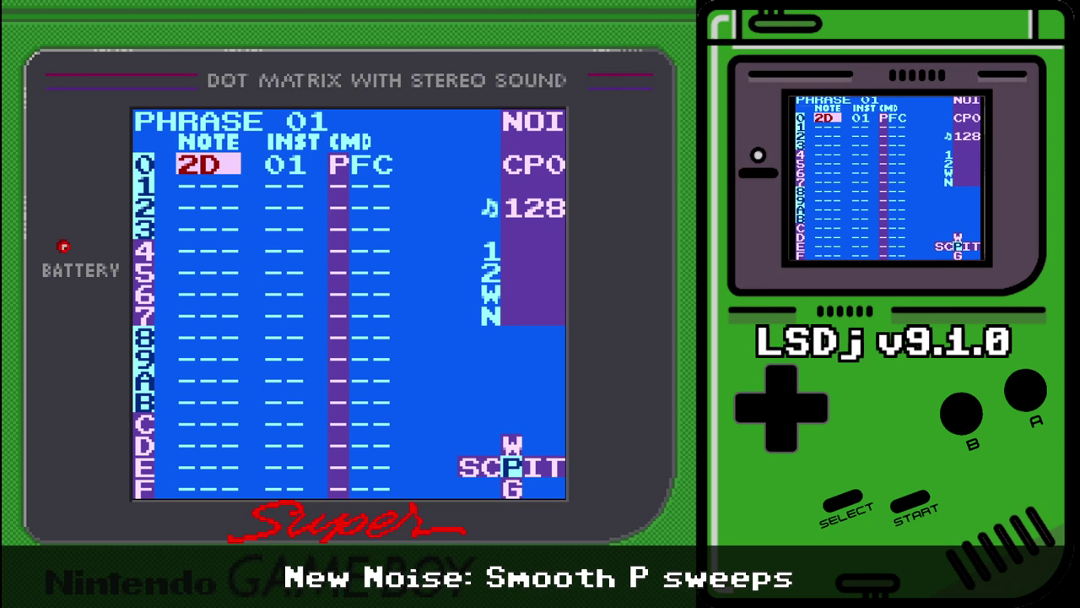
key("Right")
key("Right")
key("Right")
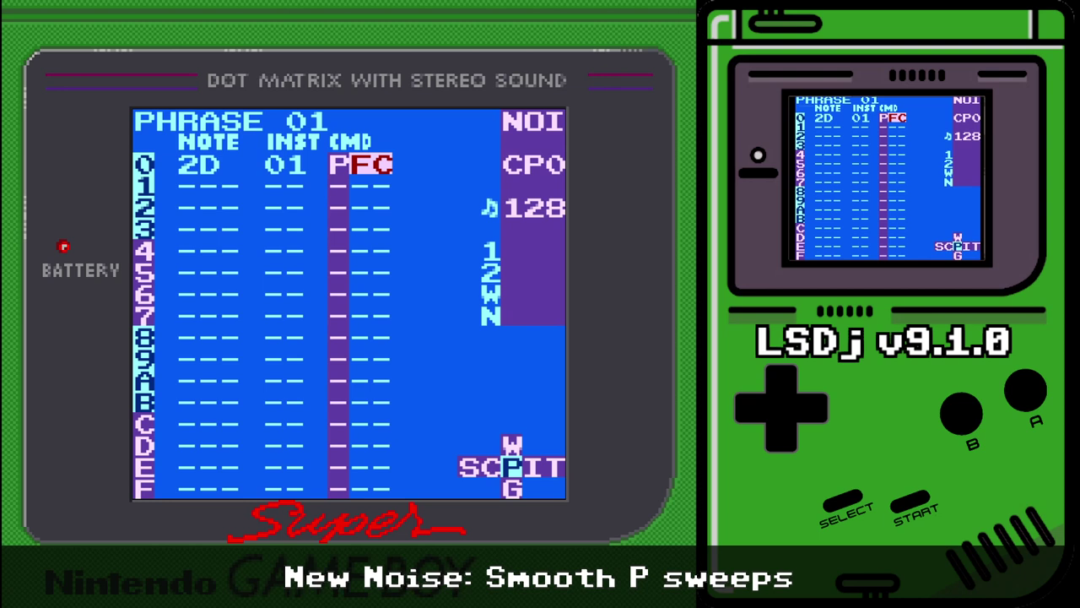
key("Left")
key("Left")
key("Left")
key("Down")
key("Down")
key("Right")
key("Right")
key("Right")
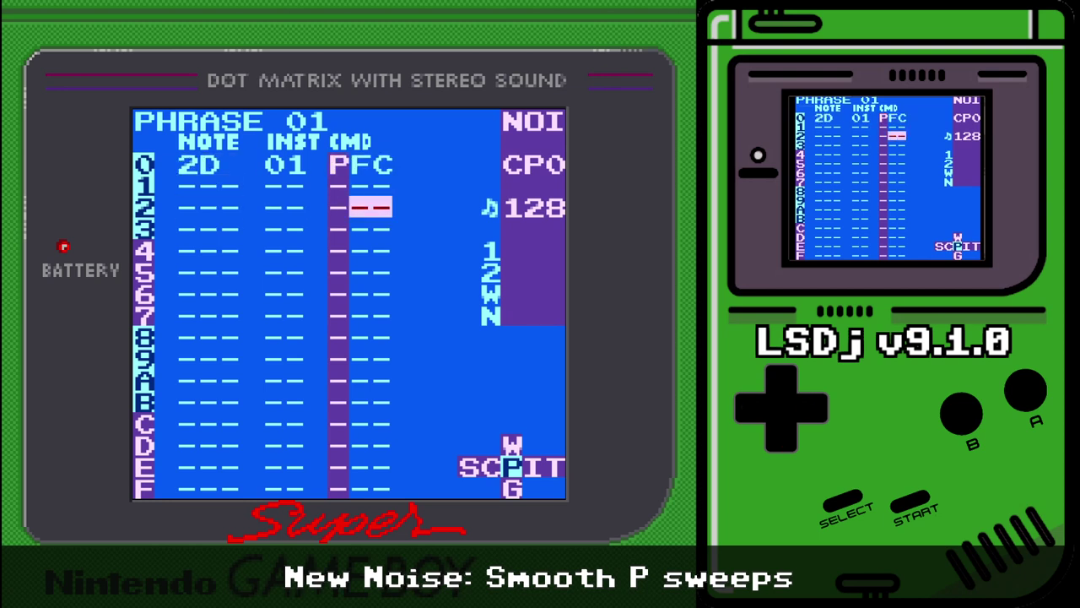
key("Left")
key("Left")
key("Left")
key("Right")
key("Right")
key("Right")
key("Left")
key("Left")
key("Left")
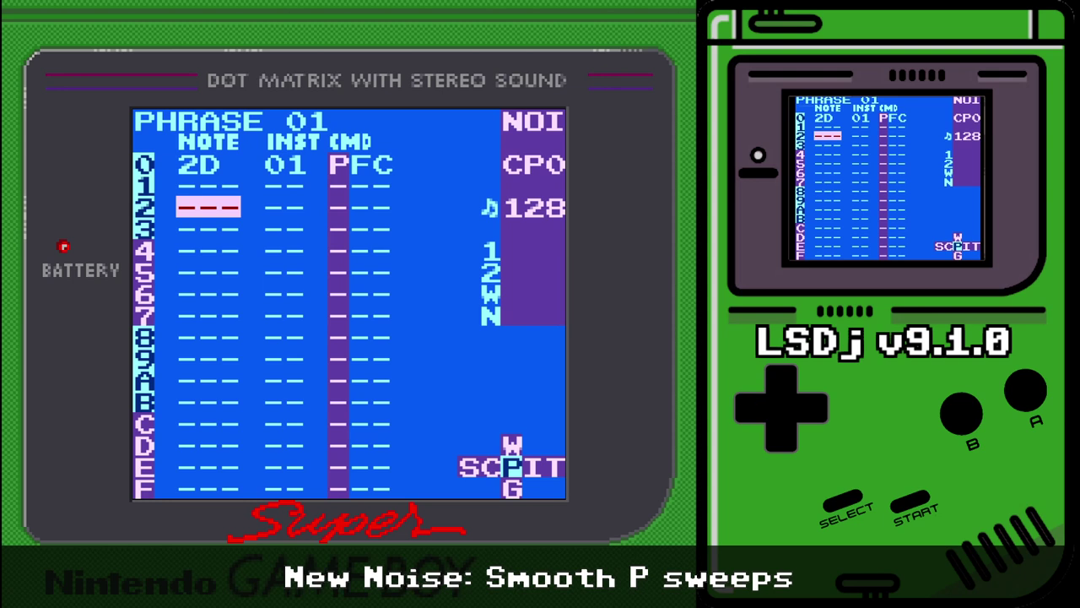
key("Up")
key("Up")
key("Right")
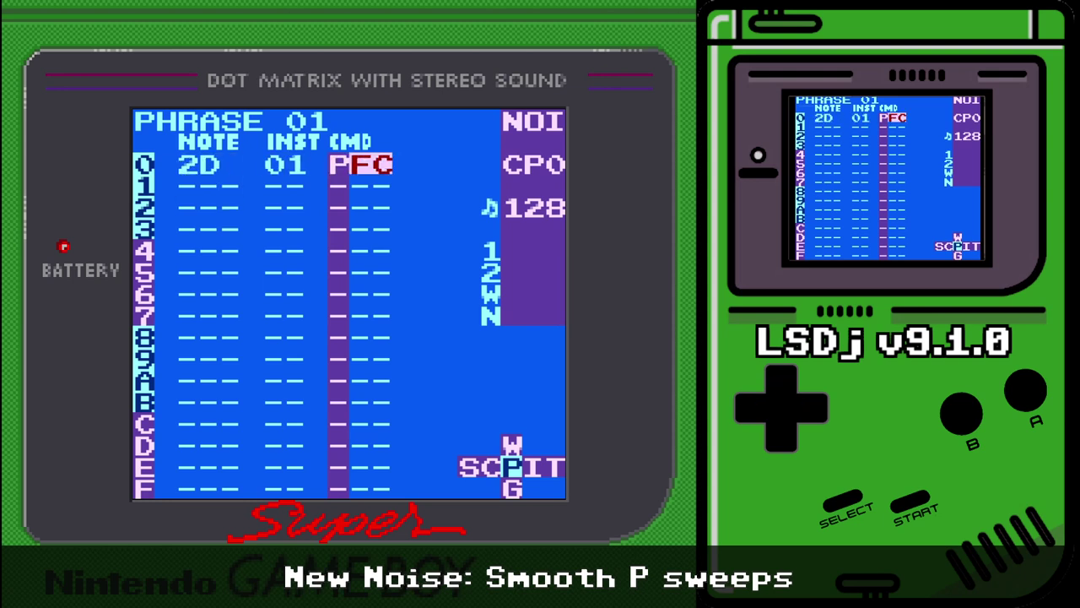
key("Left")
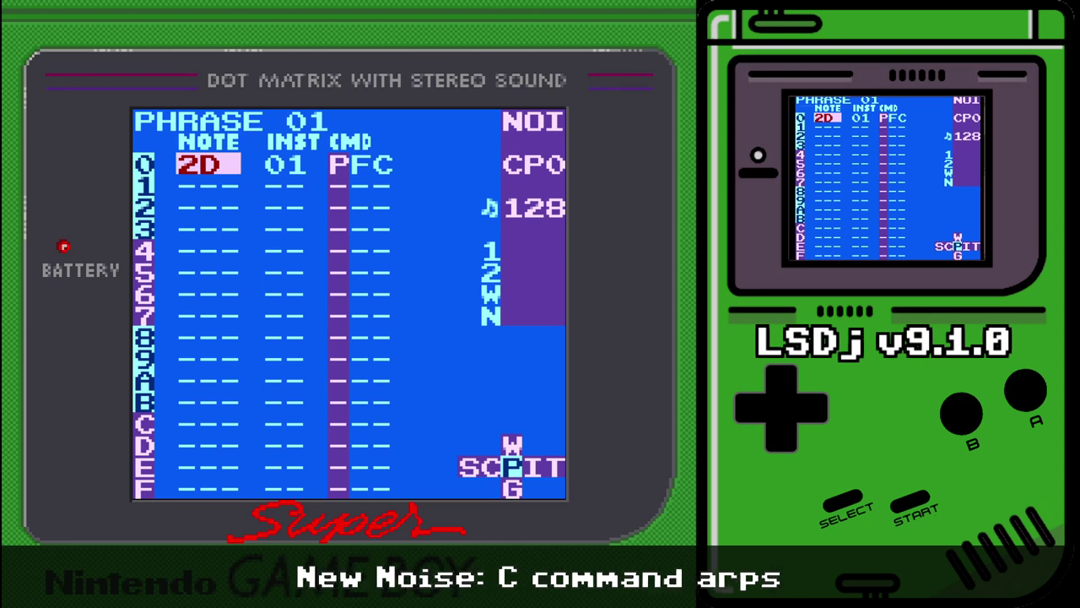
- Delete the P command from row 0
key("Right")
key("Right")
key("Right")
key("Left")
key("a+s")
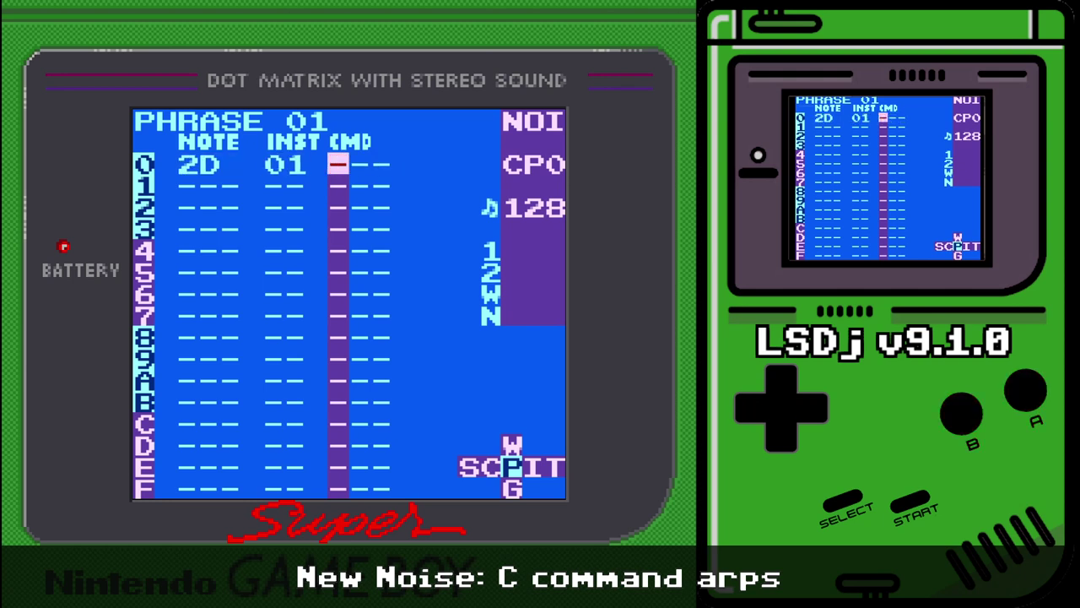
- Insert a C command with value 10 in row 0 and return to its note
key("x")
key("x+Left")
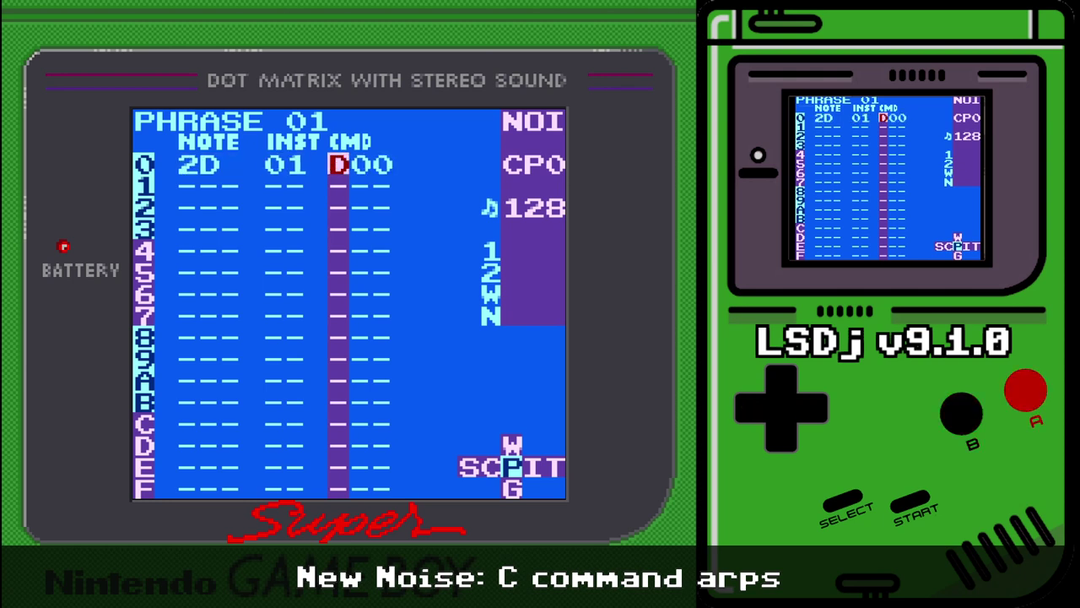
key("x+Left")
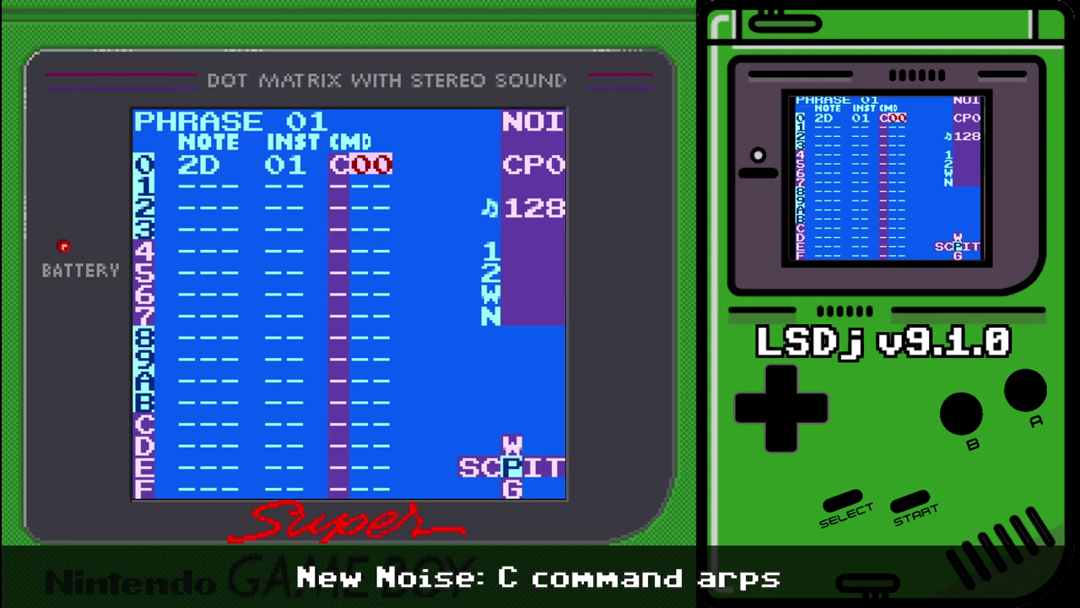
key("x")
key("x+Up")
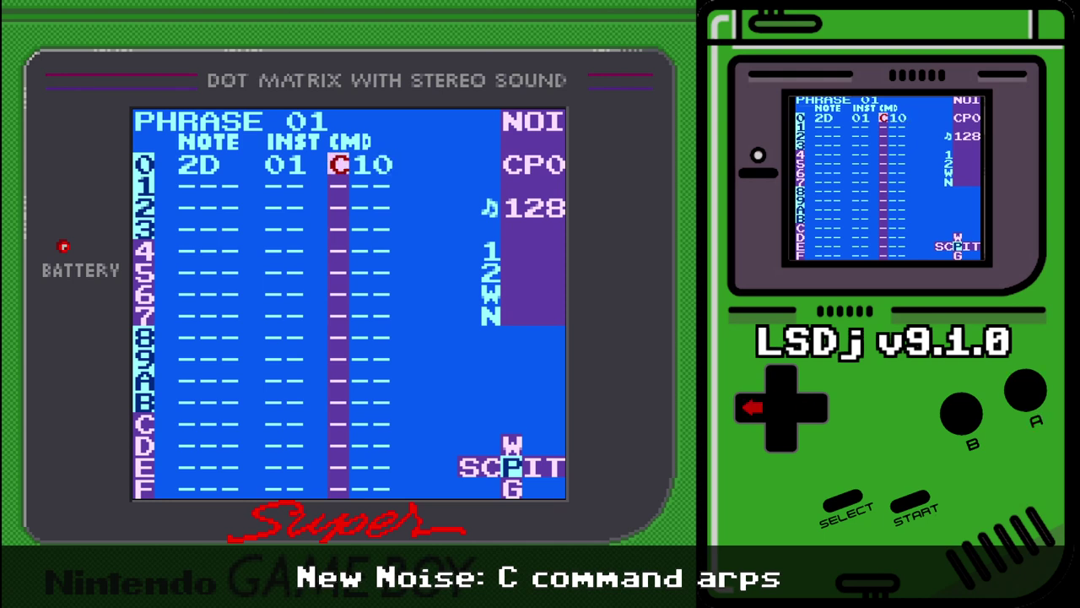
key("Left")
key("Left")
key("Right")
key("Right")
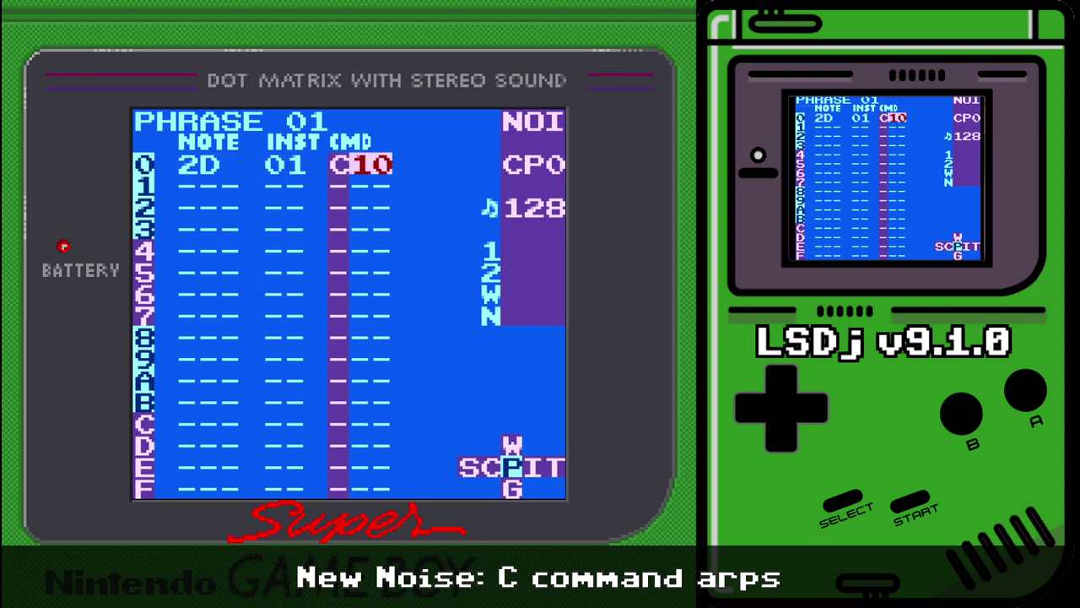
key("Left")
key("Left")
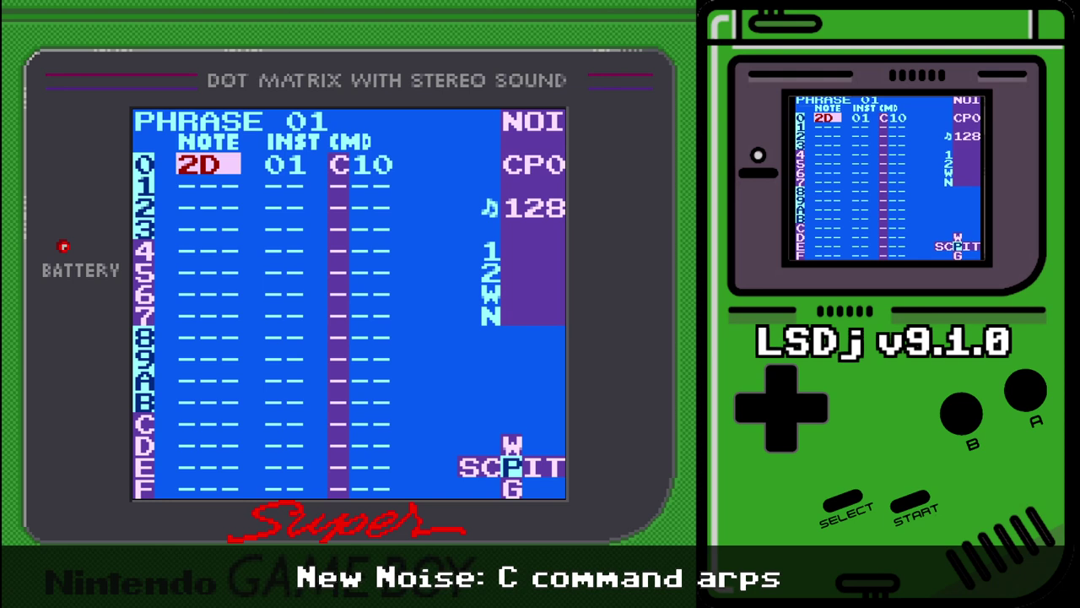
- Reset the row 0 C command value to 00 and play the 2D note
key("Right")
key("Right")
key("Right")
key("s+Down")
key("Left")
key("Left")
key("Left")
key("s")
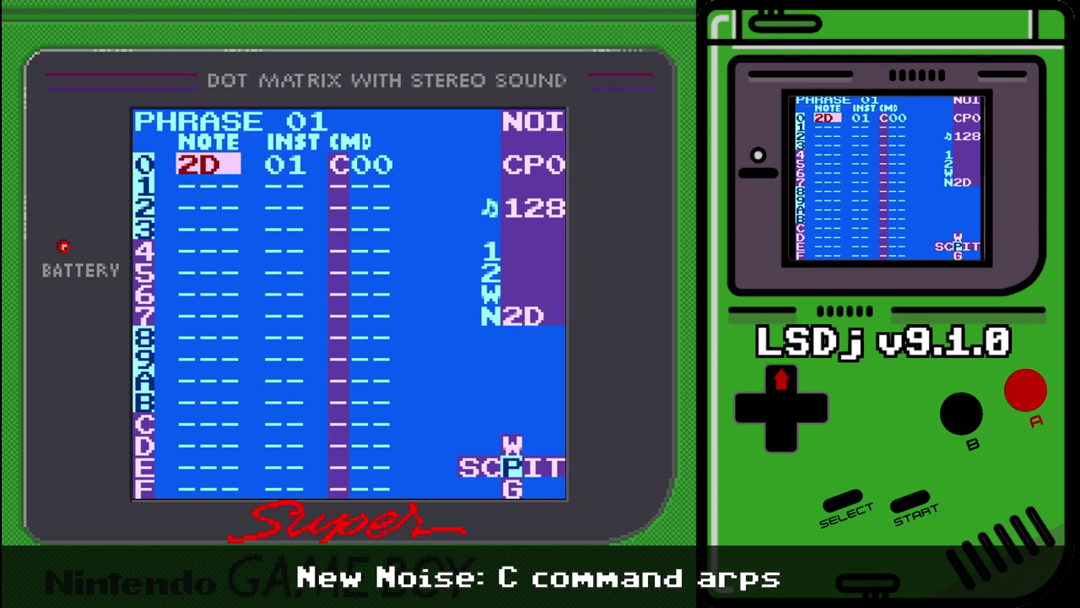
- Raise the row 0 noise note from 2D through C 0 to C 4, playing it along the way
key("s+Up")
key("s+Up")
key("s+Up")
key("s+Up")
key("s+Up")
key("s+Up")
key("s+Up")
key("s+Up")
key("s+Up")
key("s+Up")
key("s+Up")
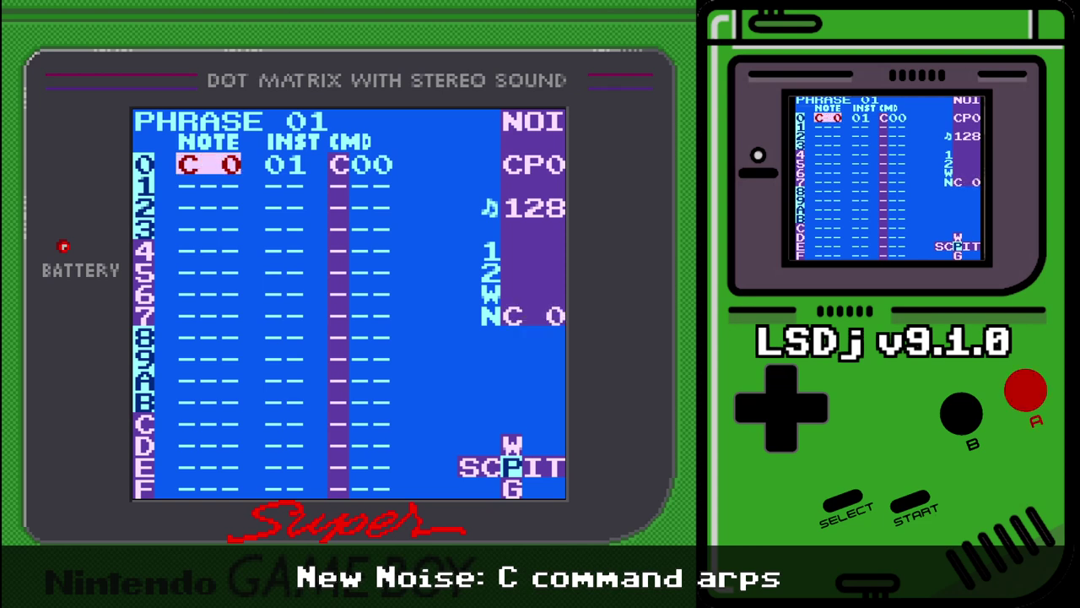
key("s+Down")
key("s+Down")
key("x+Down")
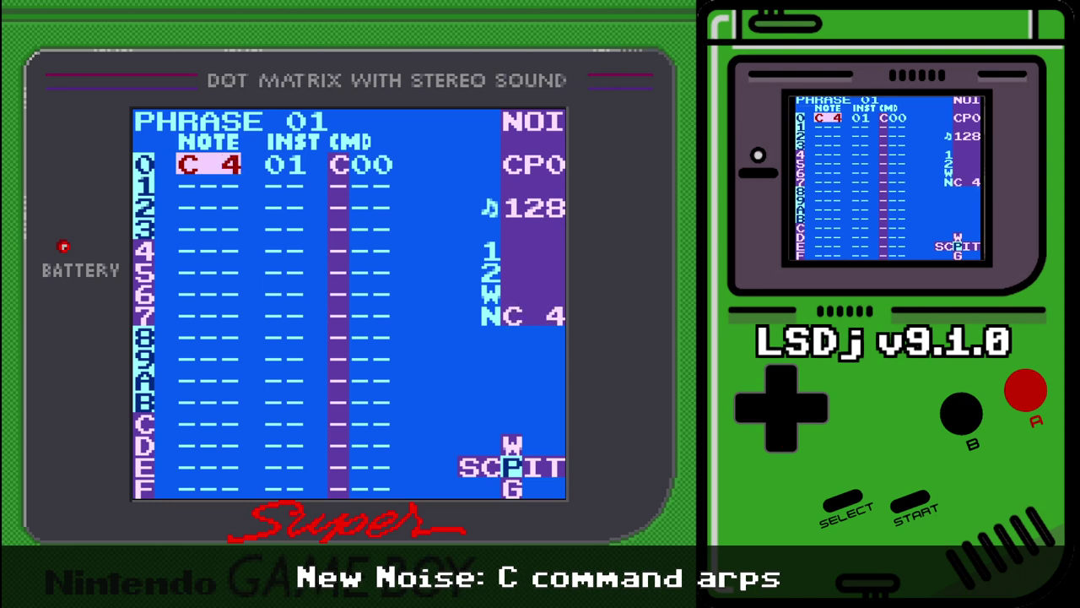
- Lower the row 0 note by two octaves and raise it by semitones to F 2
key("x+Down")
key("x+Down")
key("x+Right")
key("x+Right")
key("x+Right")
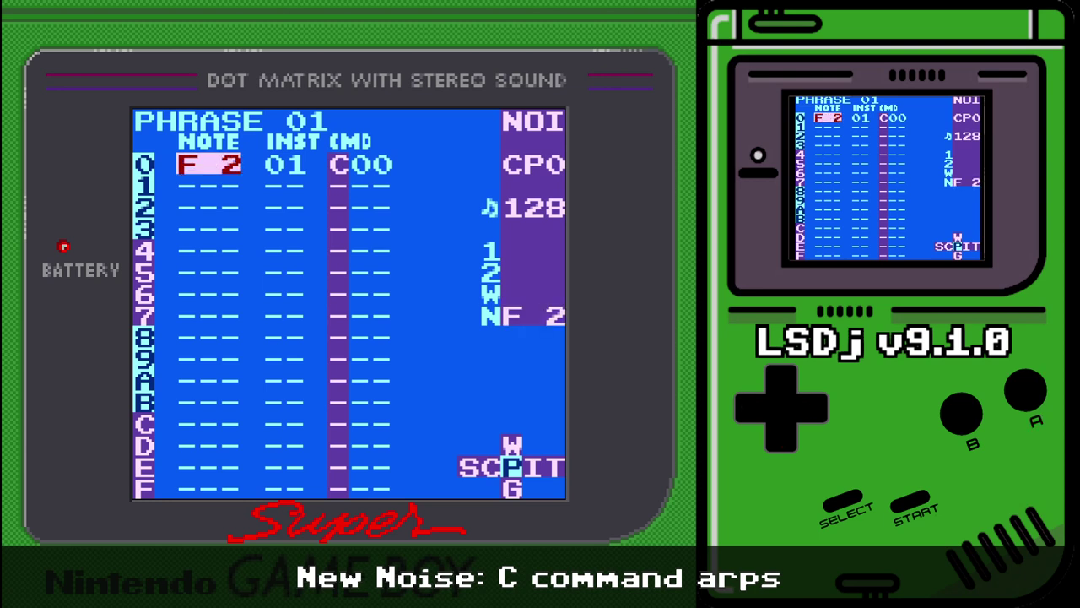
key("Right")
key("Right")
key("Right")
key("Left")
key("Left")
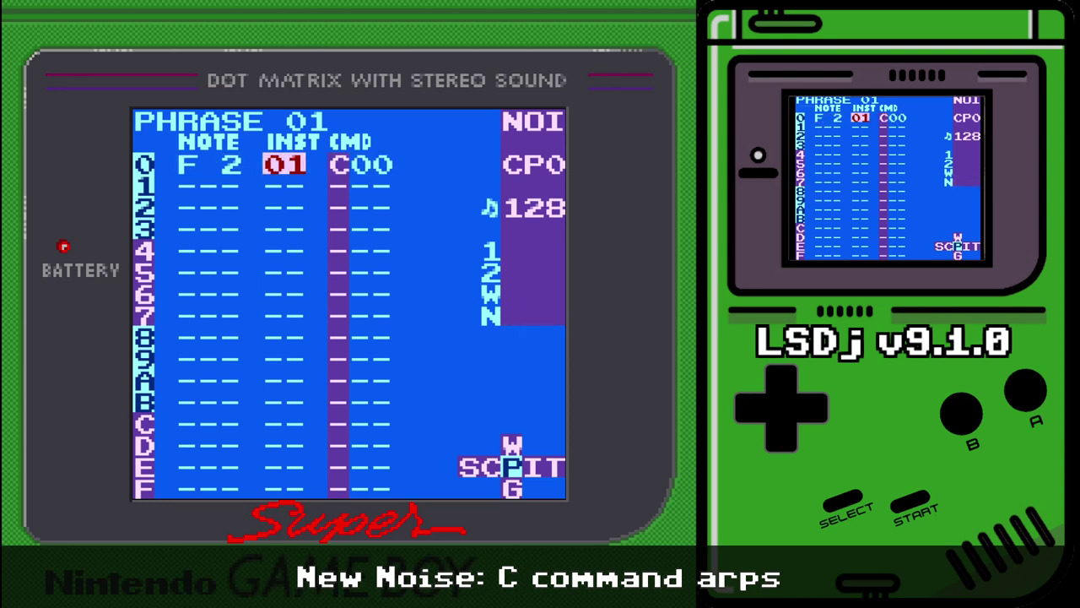
key("Left")
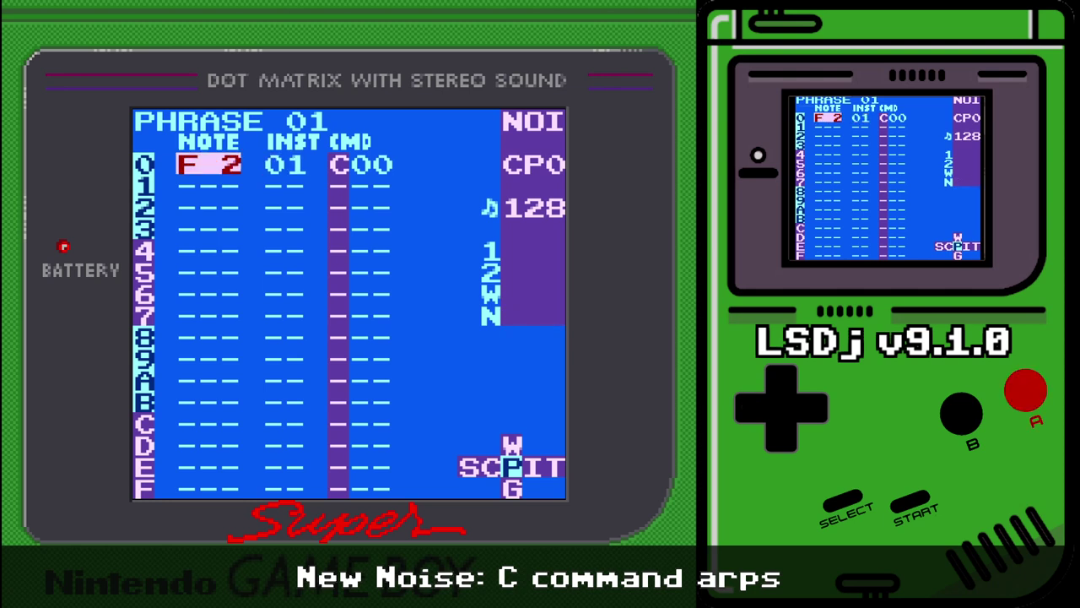
- Play the row 0 note upward in seven semitone steps and back down to F 2
key("x+Right")
key("x+Right")
key("x+Right")
key("x+Right")
key("x+Right")
key("x+Right")
key("x+Right")
key("x+Left")
key("x+Left")
key("x+Left")
key("x+Left")
key("x+Left")
key("x+Left")
key("x+Left")
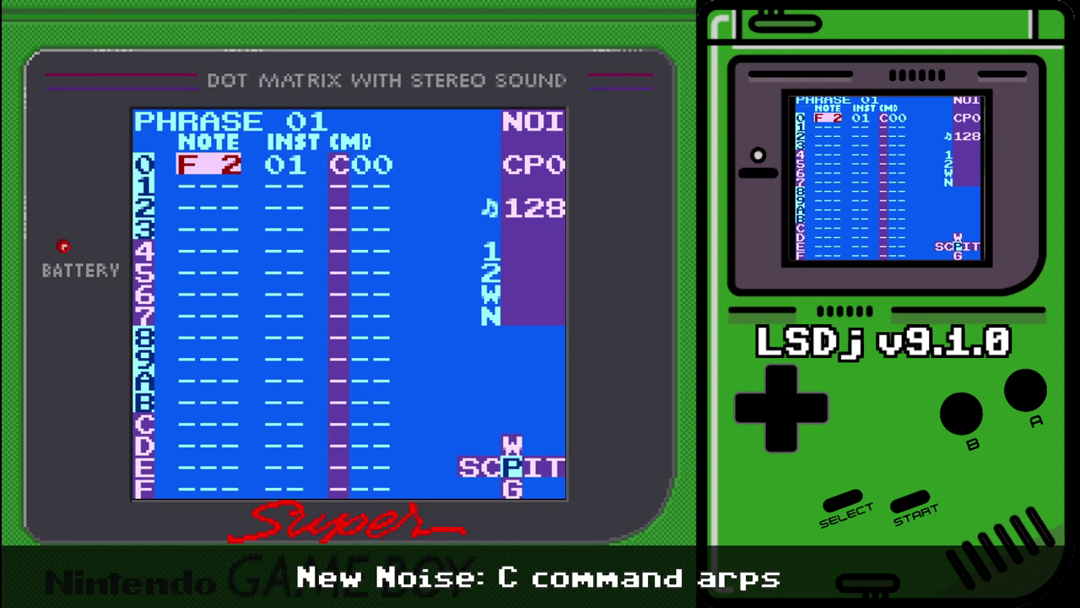
- Set the row 0 C command value to 12 and return to the note
key("Right")
key("Right")
key("Right")
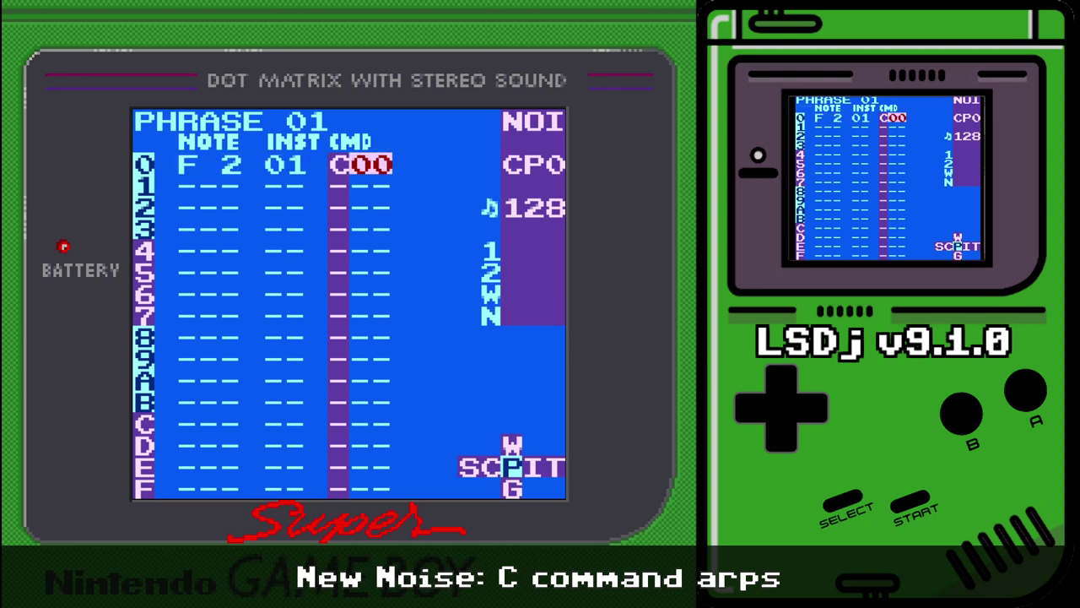
key("x")
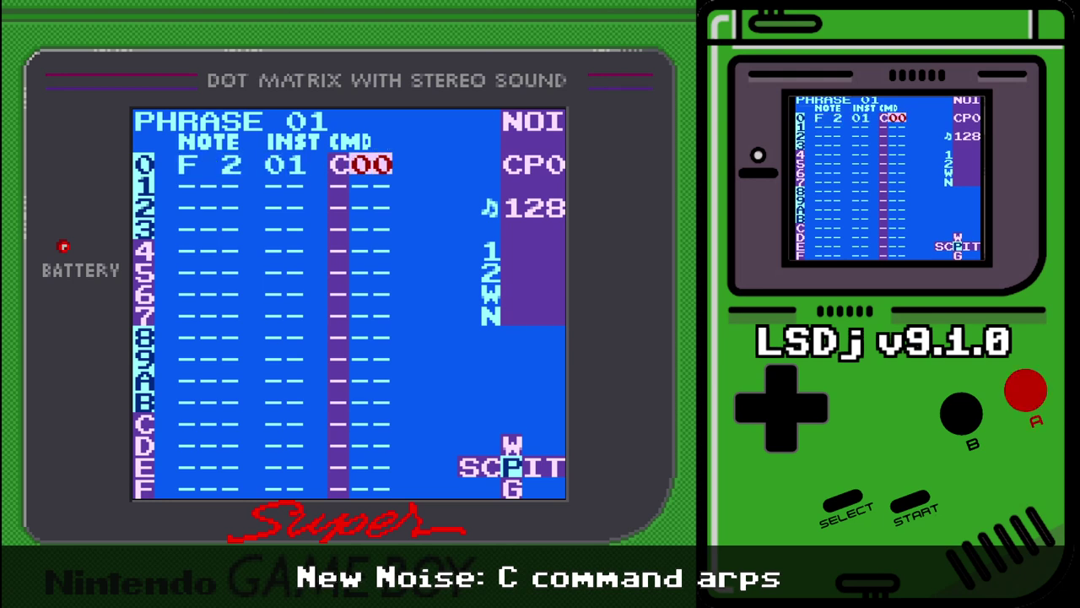
key("x+Up")
key("x+Right")
key("x+Right")
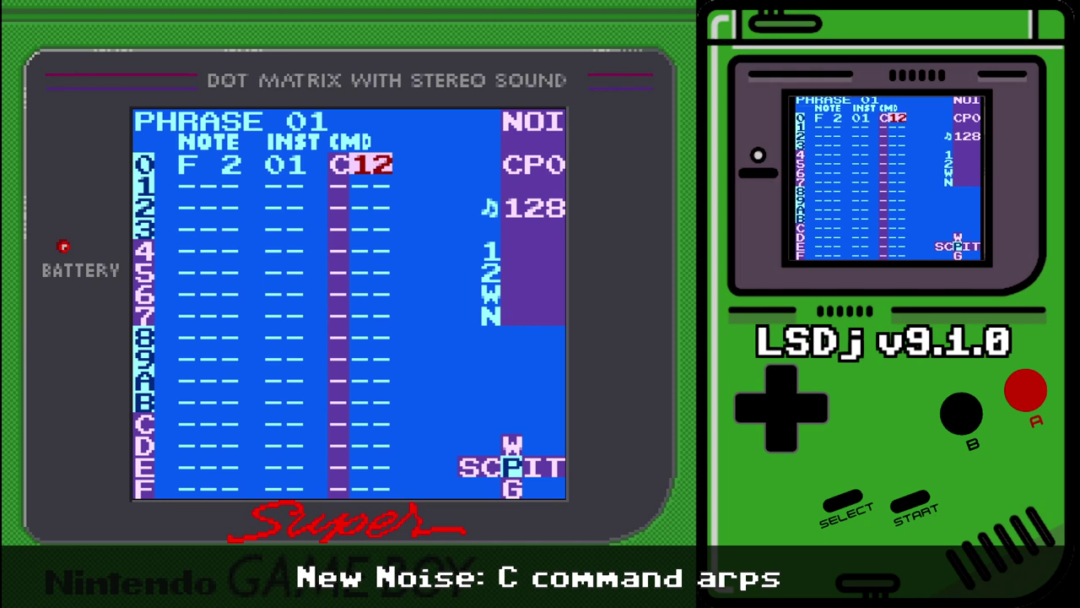
key("Left")
key("Left")
key("Left")
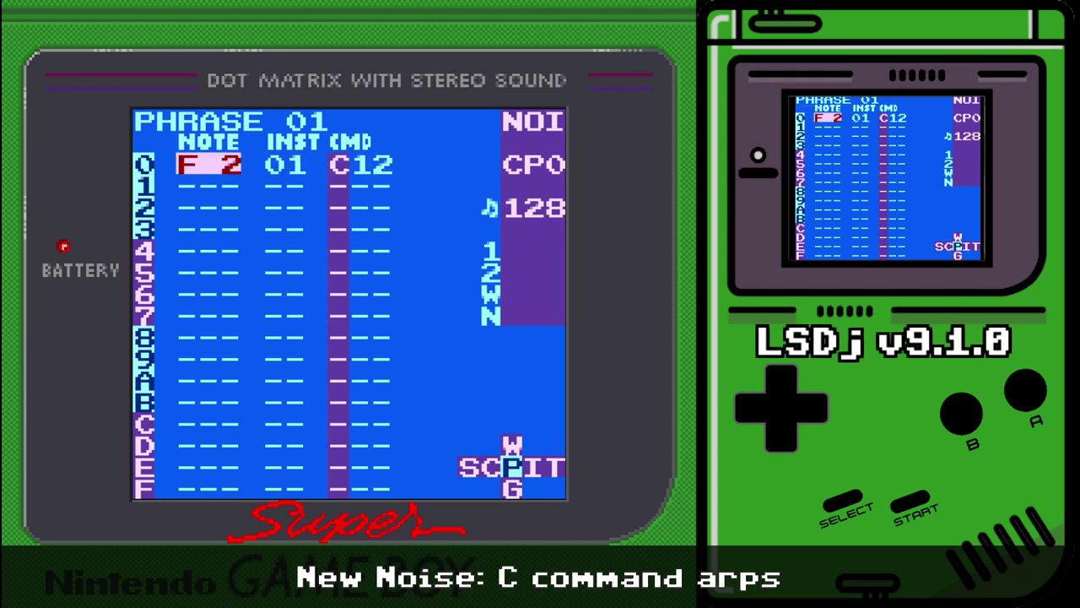
- Play the F 2 note with the C12 arpeggio and raise it by octaves to F 4
key("x")
key("x+Up")
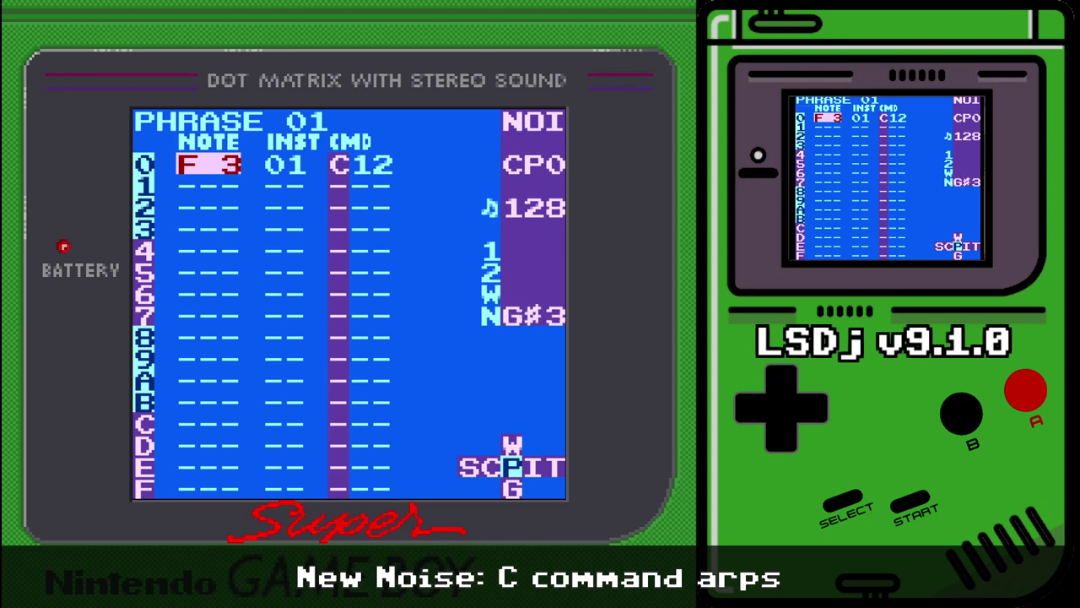
key("x+Up")
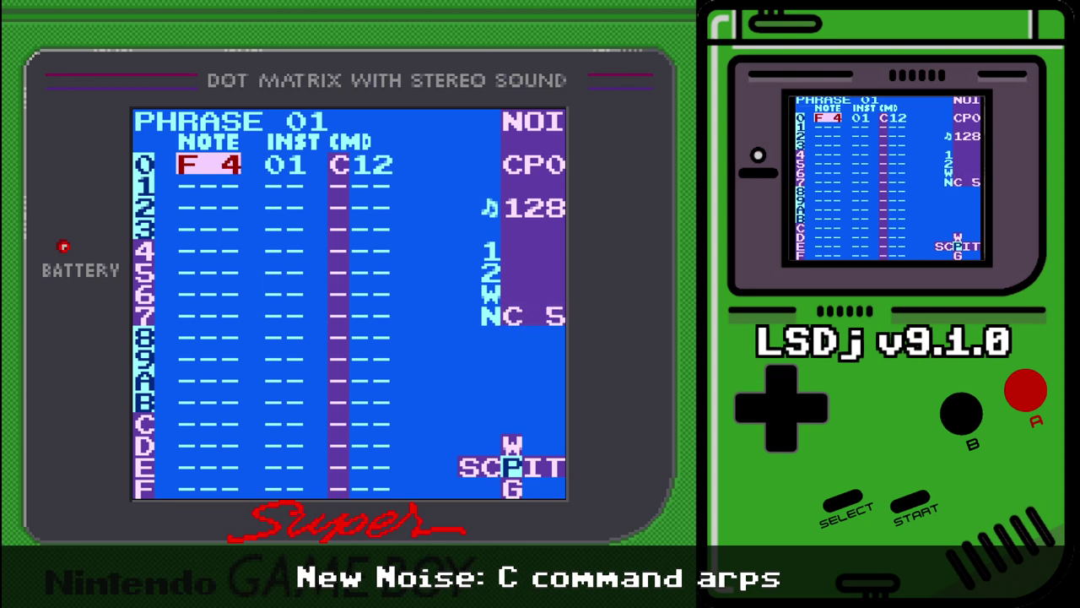
- Step the row 0 note by semitones up and down to C 4, playing the C12 arpeggio
key("x+Right")
key("x+Right")
key("x+Right")
key("x+Left")
key("x+Left")
key("x+Left")
key("x+Left")
key("x+Left")
key("x+Left")
key("x+Left")
key("x+Left")
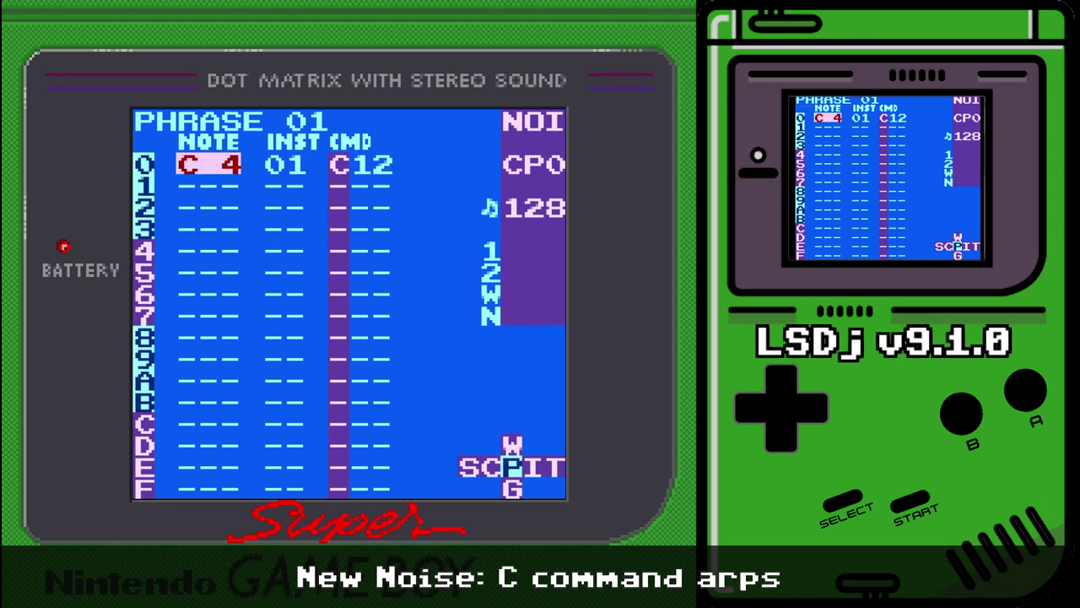
- Set the row 0 C command value to 6F and play the C 4 note
key("Right")
key("Right")
key("Right")
key("x")
key("x+Up")
key("x+Up")
key("x+Up")
key("x+Up")
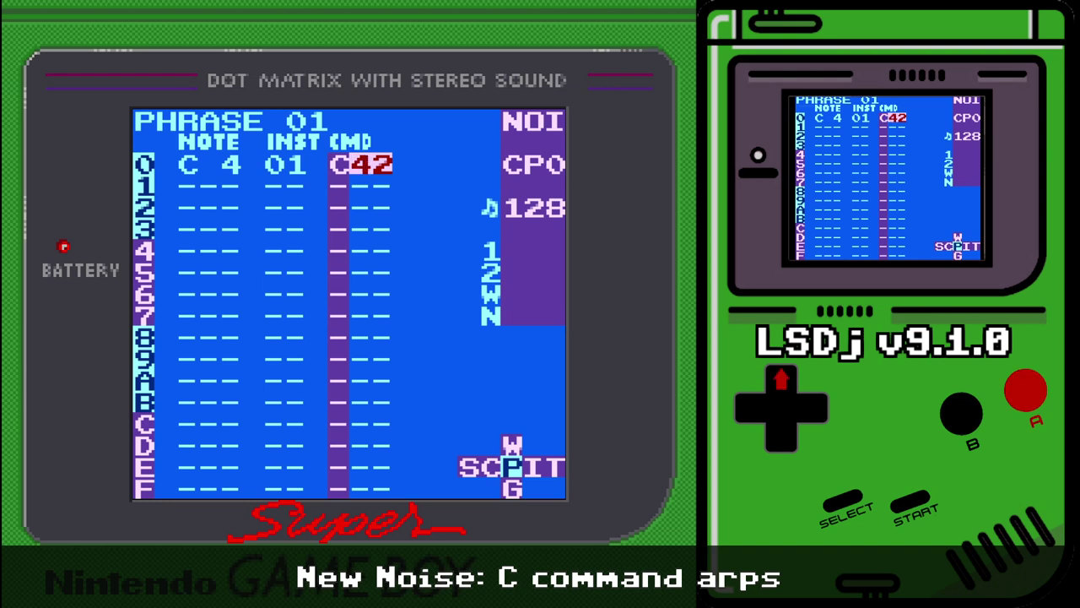
key("x+Right")
key("x+Right")
key("x+Right")
key("x+Right")
key("x+Right")
key("x+Right")
key("x+Right")
key("x+Right")
key("x+Right")
key("x+Right")
key("x+Right")
key("x+Right")
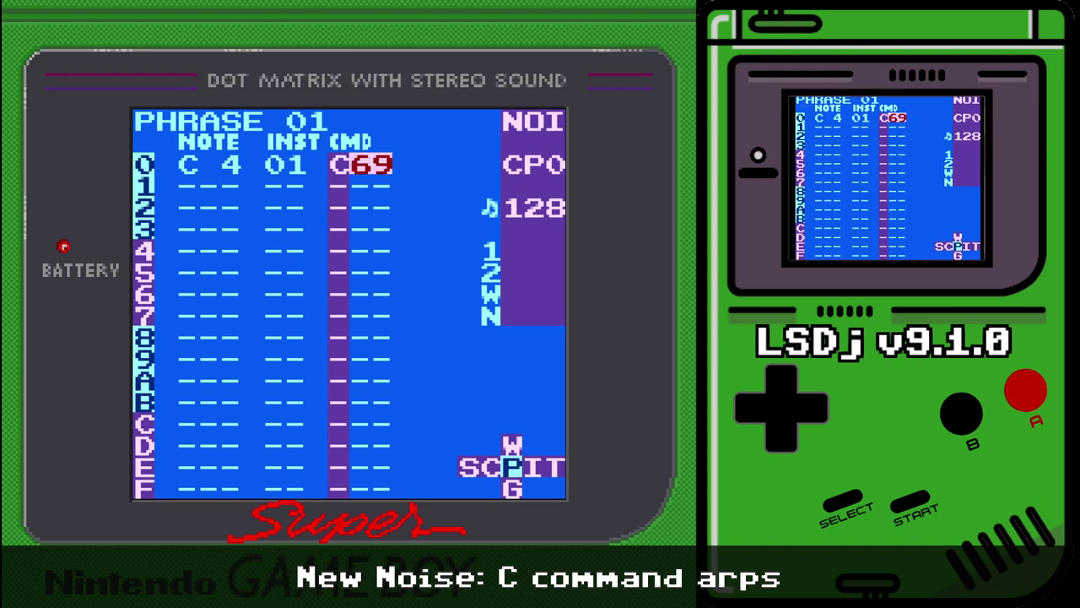
key("x+Right")
key("Left")
key("Left")
key("Left")
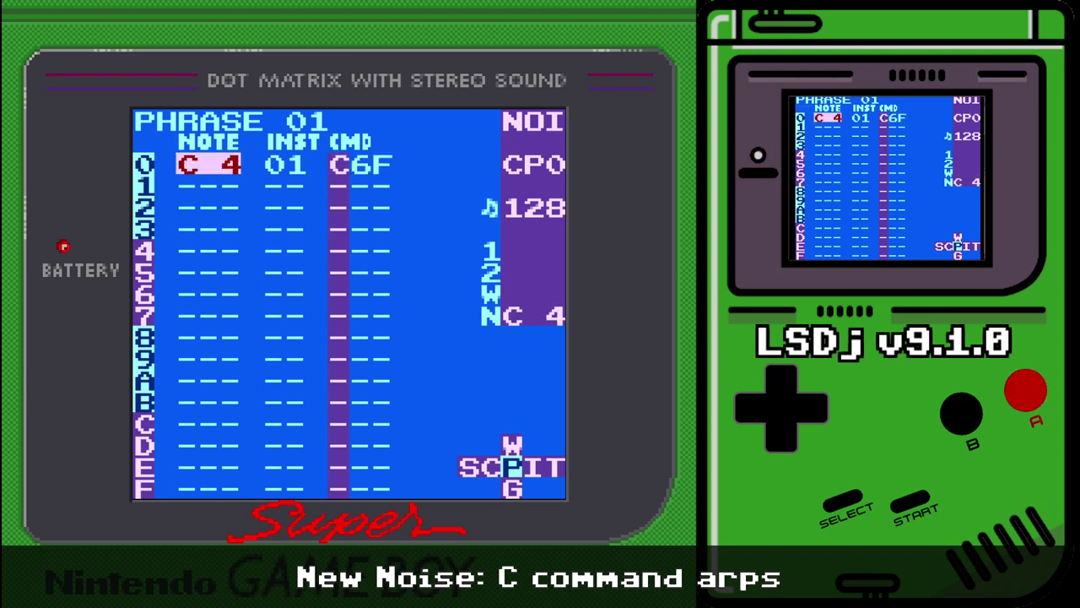
- Lower the row 0 note by an octave and then by semitones to F 2, playing the C6F arpeggio
key("x+Down")
key("x+Left")
key("x+Left")
key("x+Left")
key("x+Left")
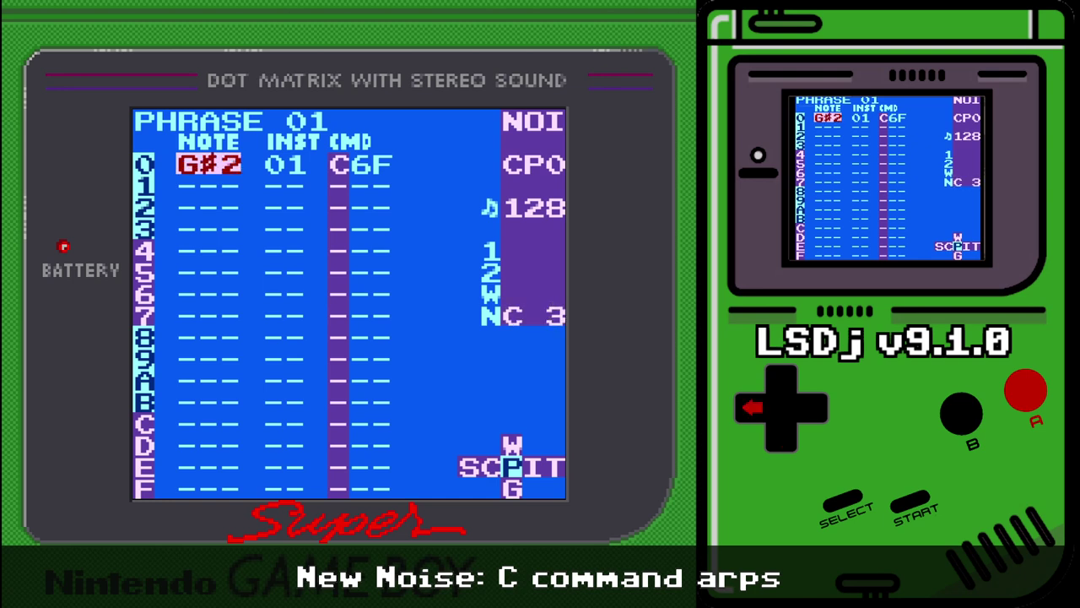
key("x+Left")
key("x+Left")
key("x+Left")
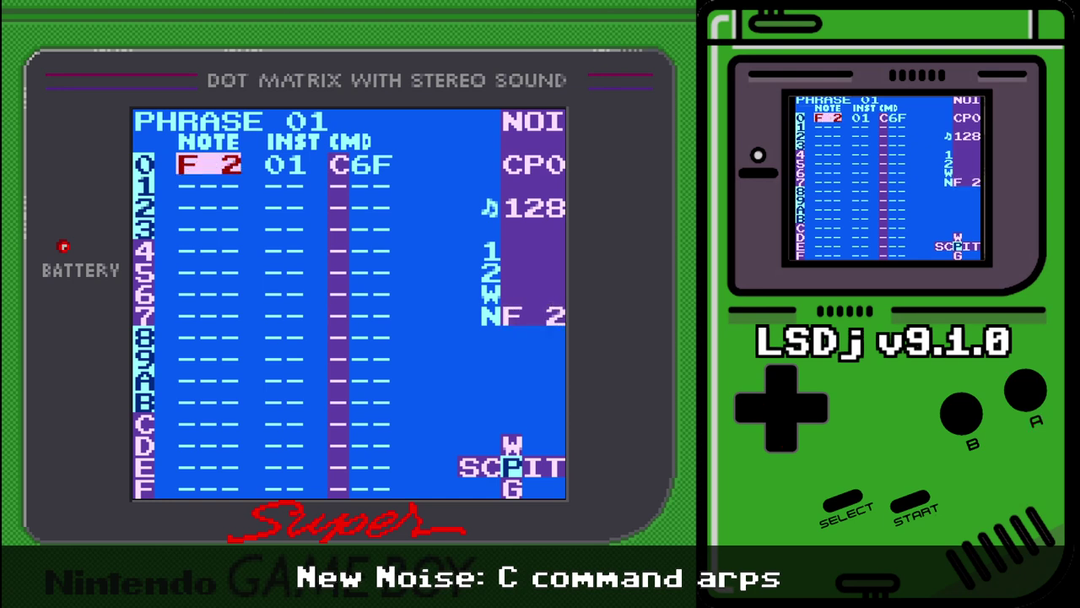
- Set instrument 01's CMD/RATE to 1 and play the F 2 note with the slower C6F arpeggio
key("BackSpace+Right")
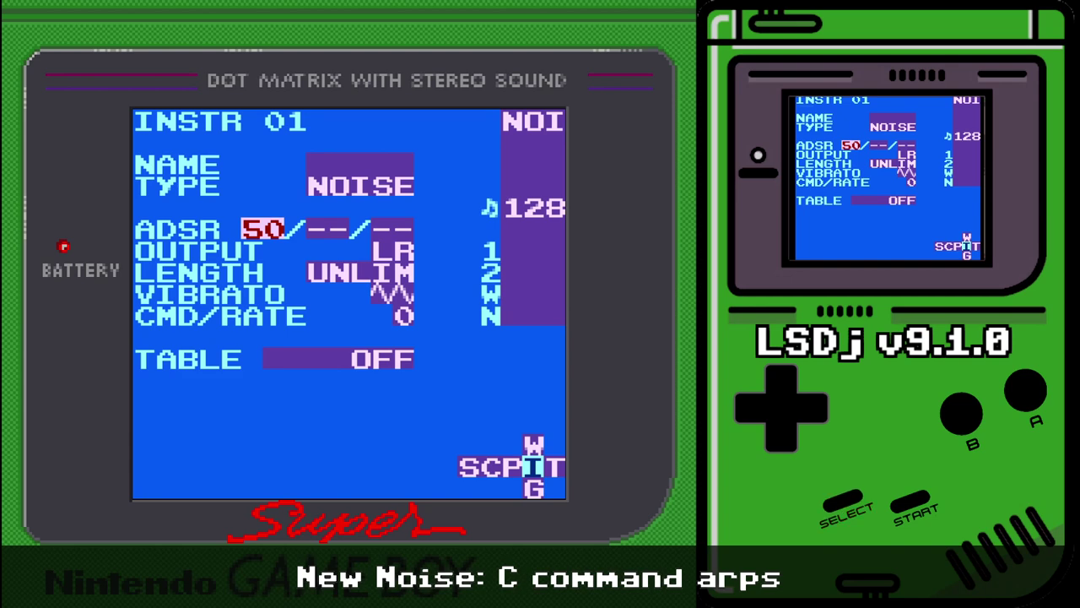
key("Down")
key("Down")
key("Down")
key("Down")
key("x")
key("x+Right")
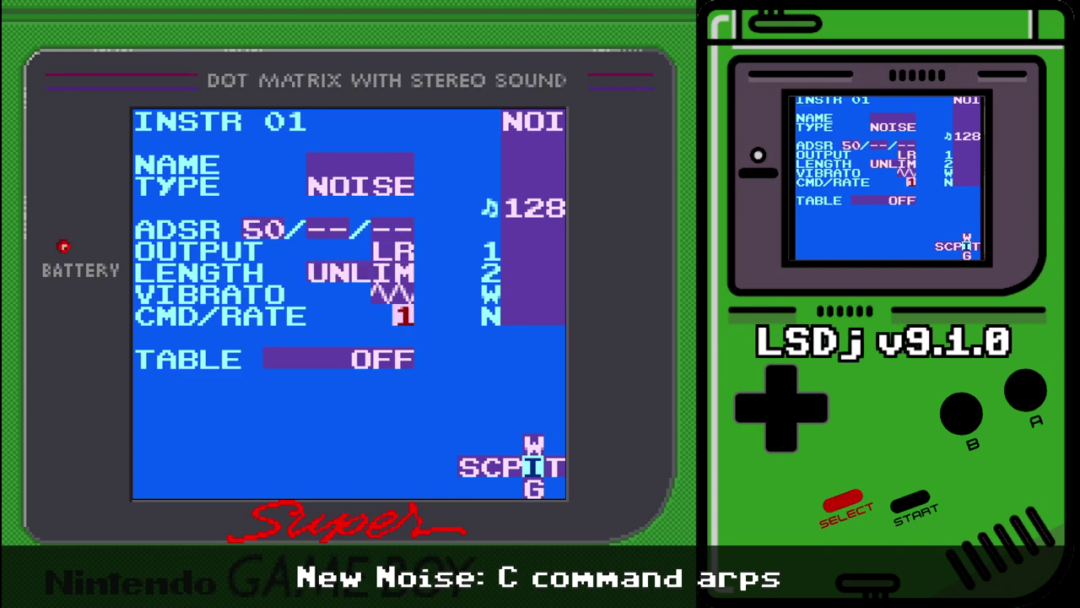
key("BackSpace+Left")
key("x")
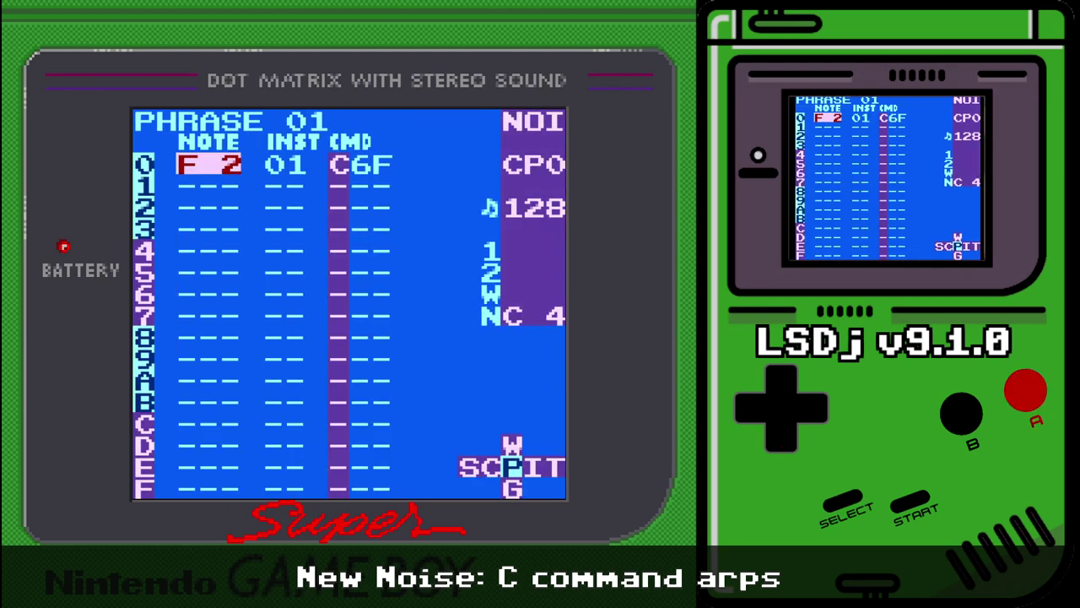
- Set instrument 01's CMD/RATE back to 0 and return to phrase 01
key("BackSpace+Right")
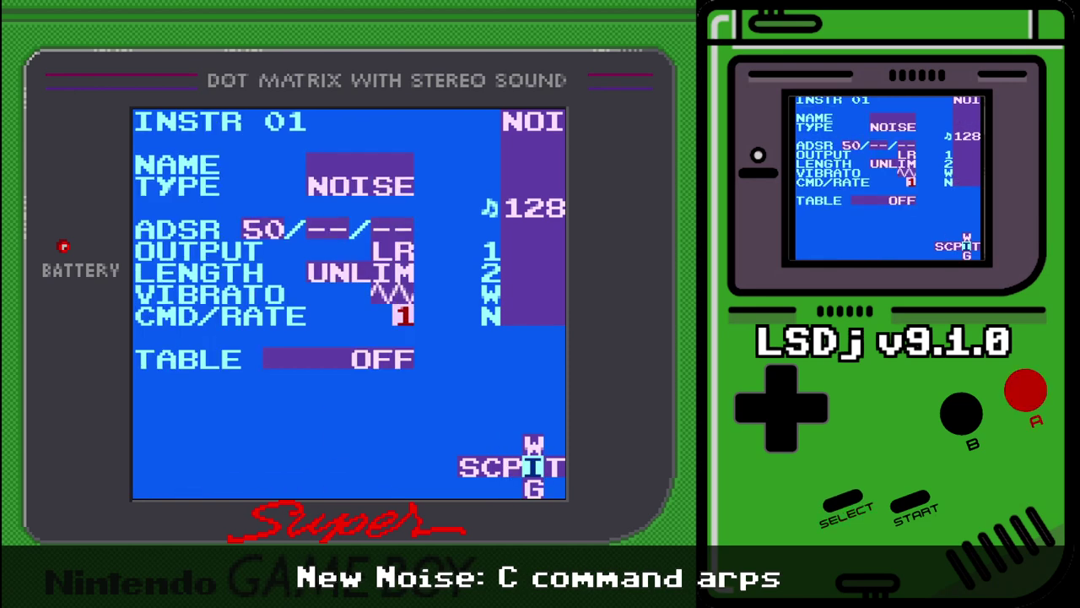
key("x+Left")
key("BackSpace+Left")
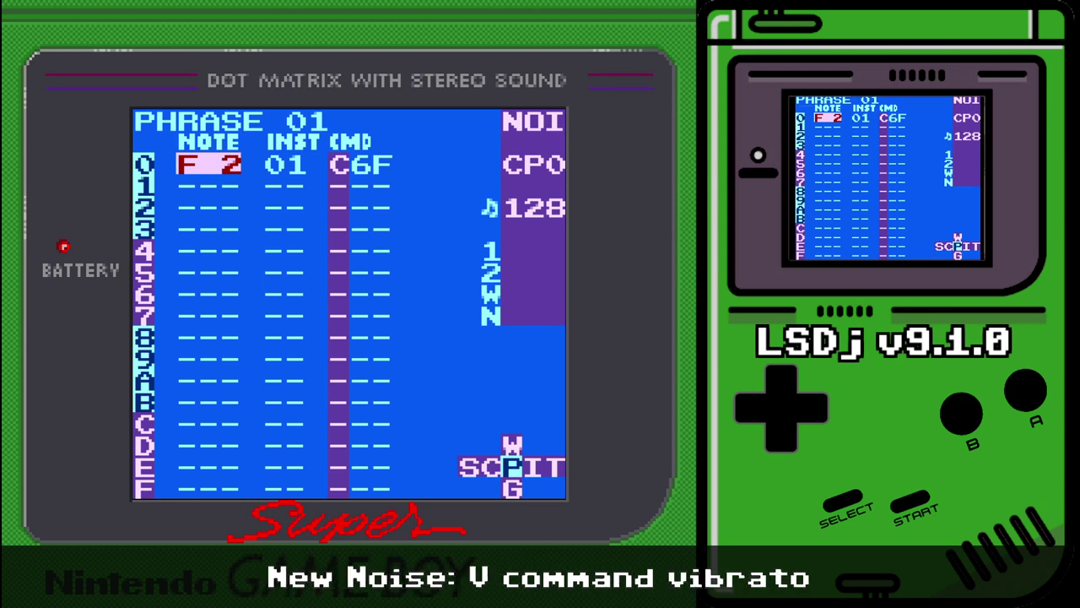
- Clear the C command in row 0 of phrase 01 and replace it with a V command
key("Right")
key("Right")
key("Right")
key("Left")
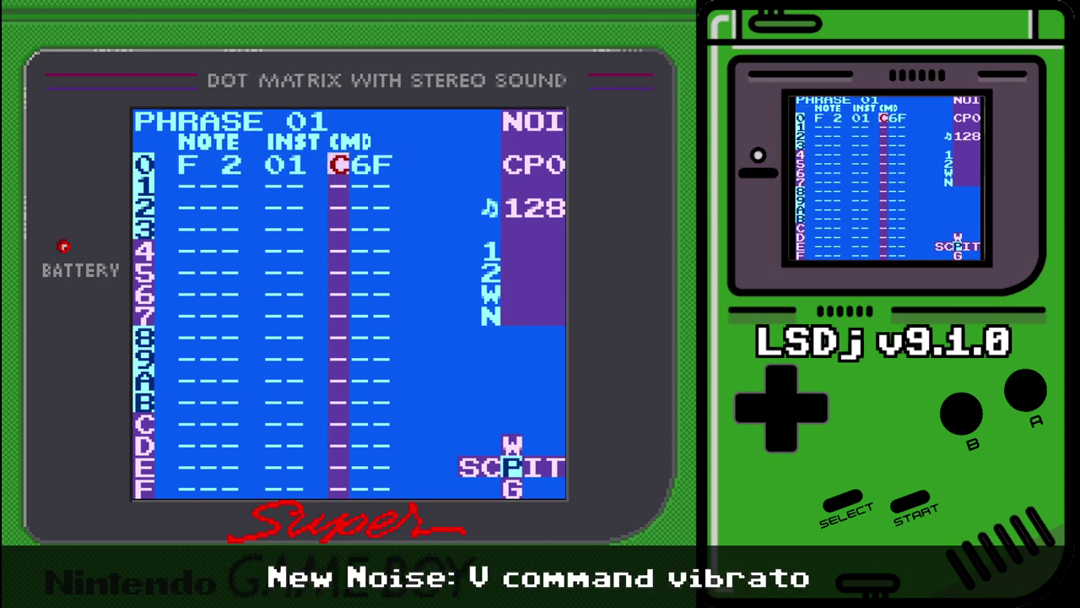
key("z+x")
key("x")
key("x+Right")
key("x+Right")
key("x+Right")
key("x+Right")
key("x+Right")
key("x+Right")
key("x+Right")
key("x+Right")
key("x+Right")
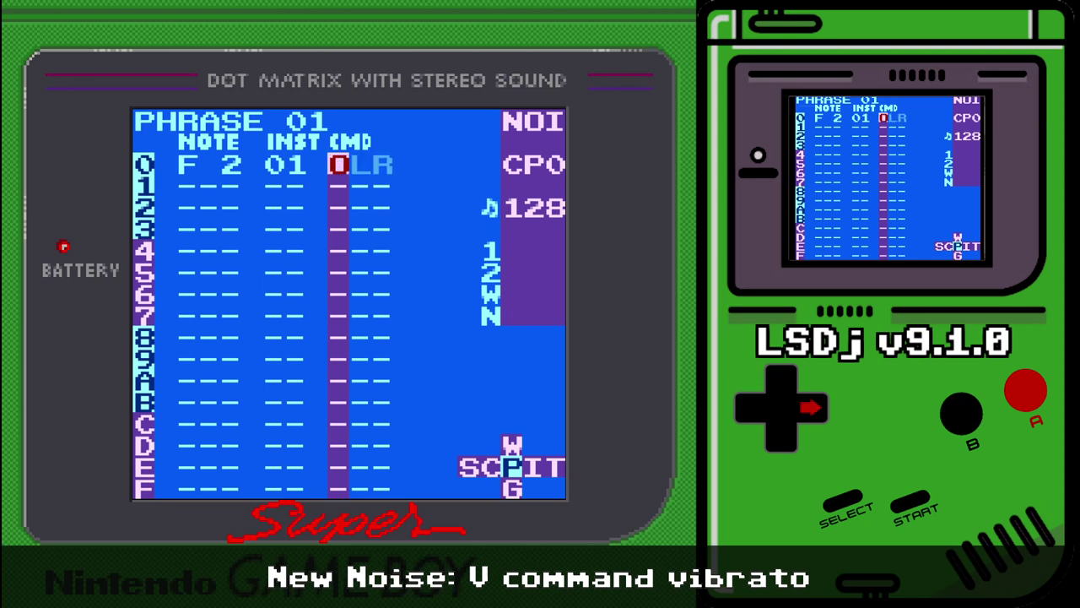
key("x+Right")
key("x+Right")
key("x+Right")
key("x+Right")
key("x+Right")
key("x+Right")
key("x+Right")
key("x+Left")
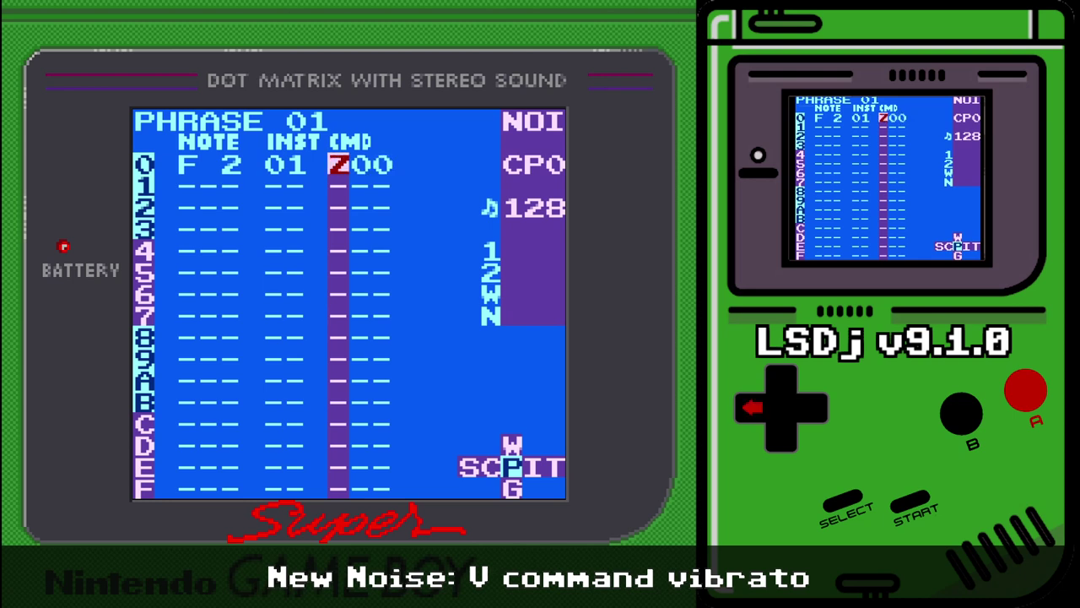
key("x+Left")
- Set the row 0 V command value to 15
key("Right")
key("x+Right")
key("Left")
key("Left")
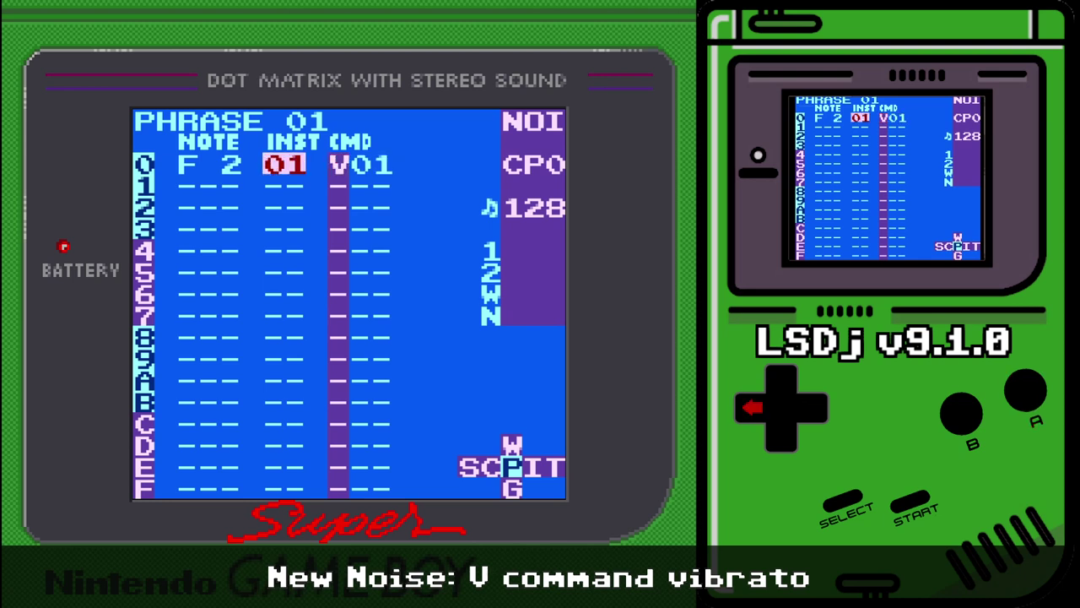
key("Right")
key("x+Right")
key("x+Right")
key("x+Right")
key("x+Right")
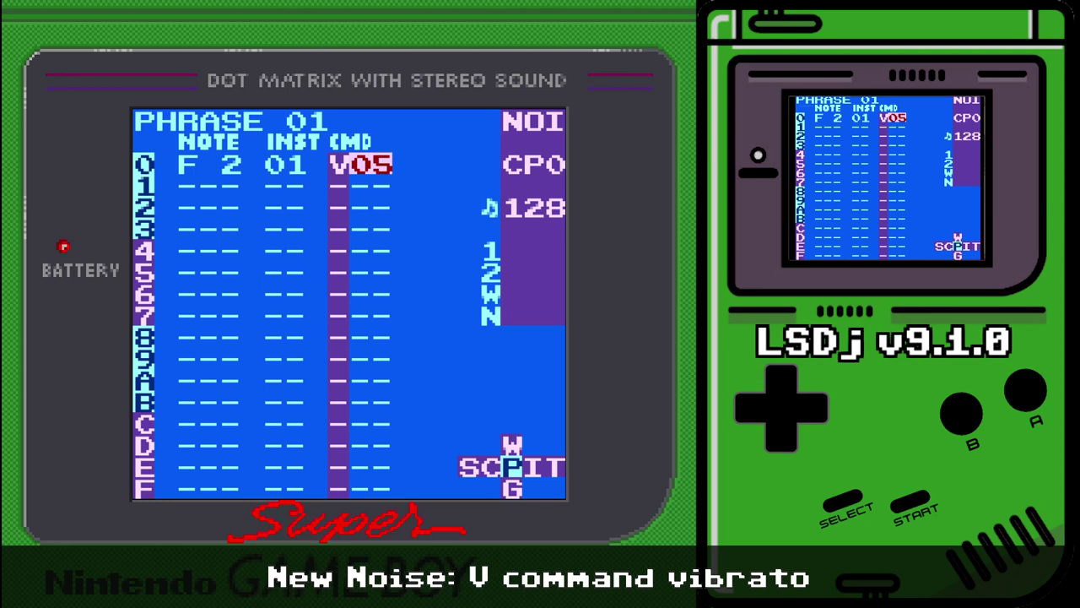
key("x")
key("x+Up")
- Play the F 2 note with the V15 vibrato and return to the command value
key("Left")
key("Left")
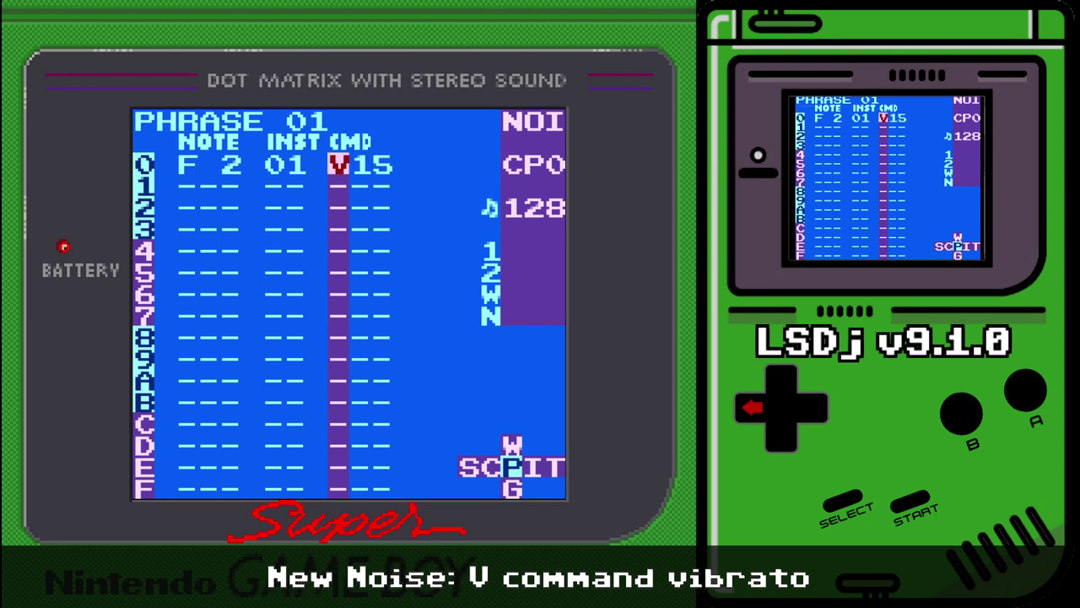
key("x")
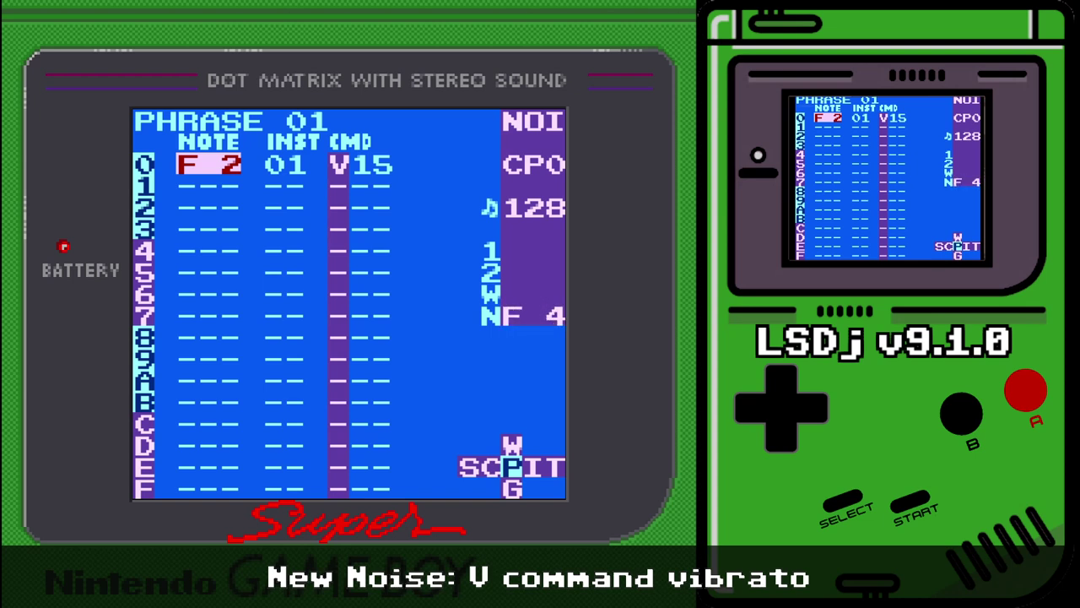
key("Right")
key("Right")
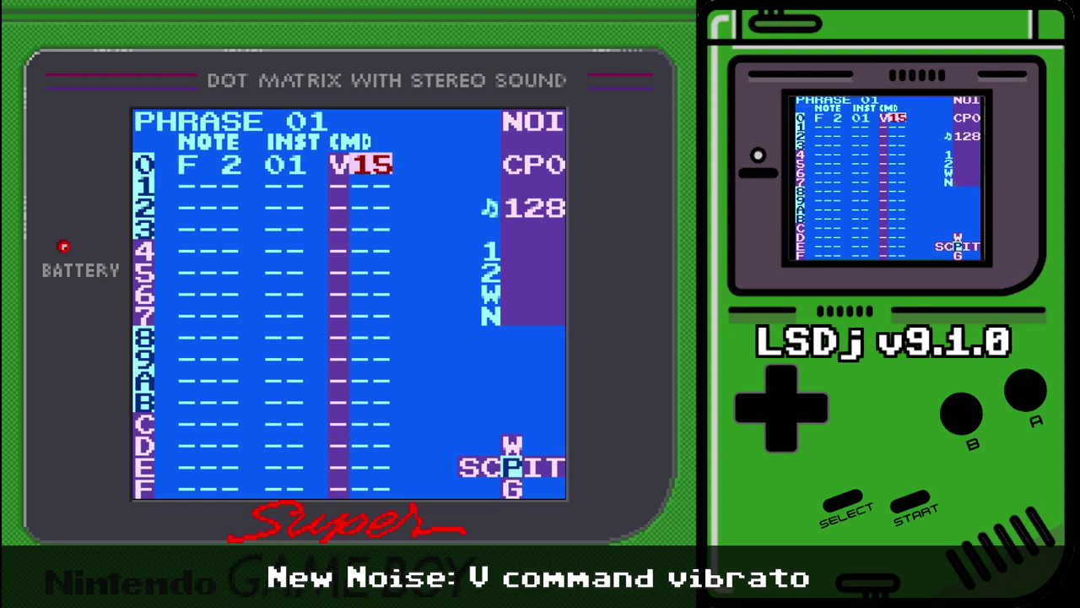
- Raise the row 0 V command value to AD
key("x+Up")
key("x+Up")
key("x+Up")
key("x+Up")
key("x+Up")
key("x+Up")
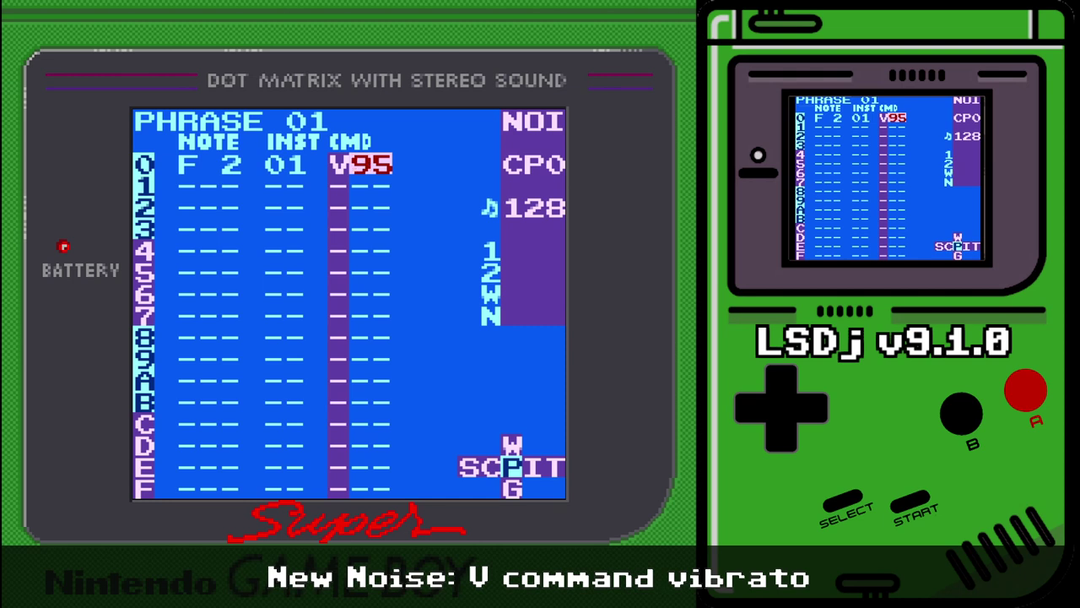
key("Up")
key("Right")
key("Right")
key("Right")
key("Right")
key("Right")
key("Right")
key("Right")
key("Right")
- Play the F 2 note with the VAD vibrato and lower it by octaves to F-2
key("Left")
key("Left")
key("Left")
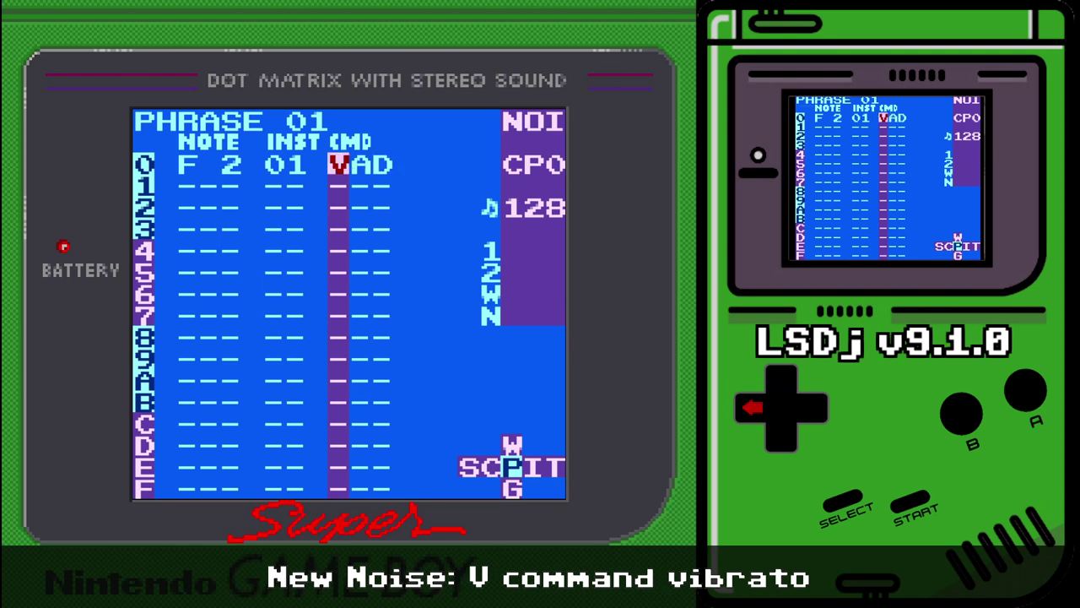
key("x")
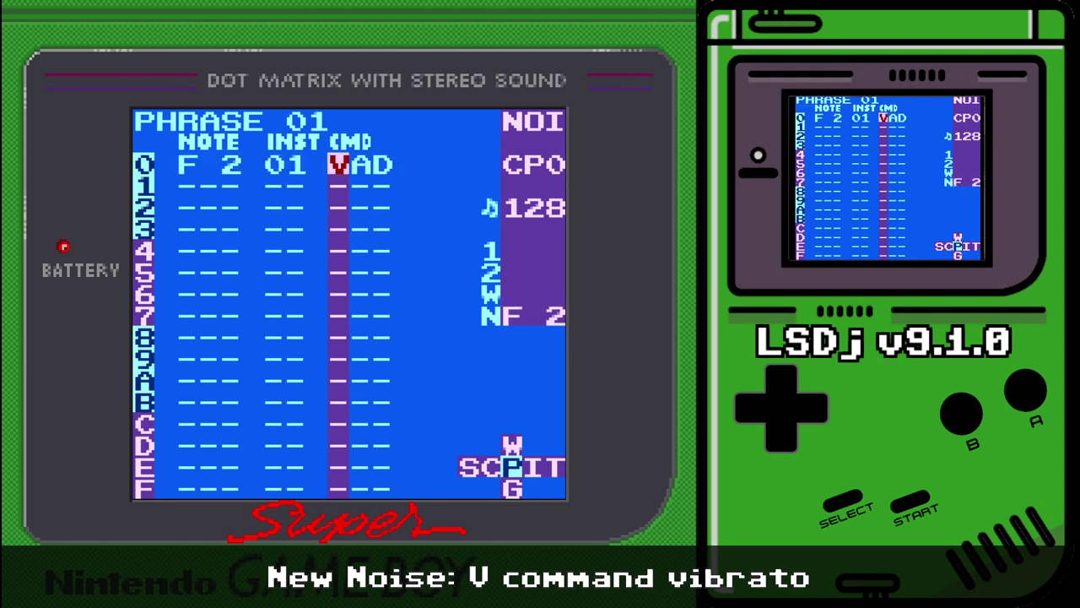
key("x")
key("Down")
key("Up")
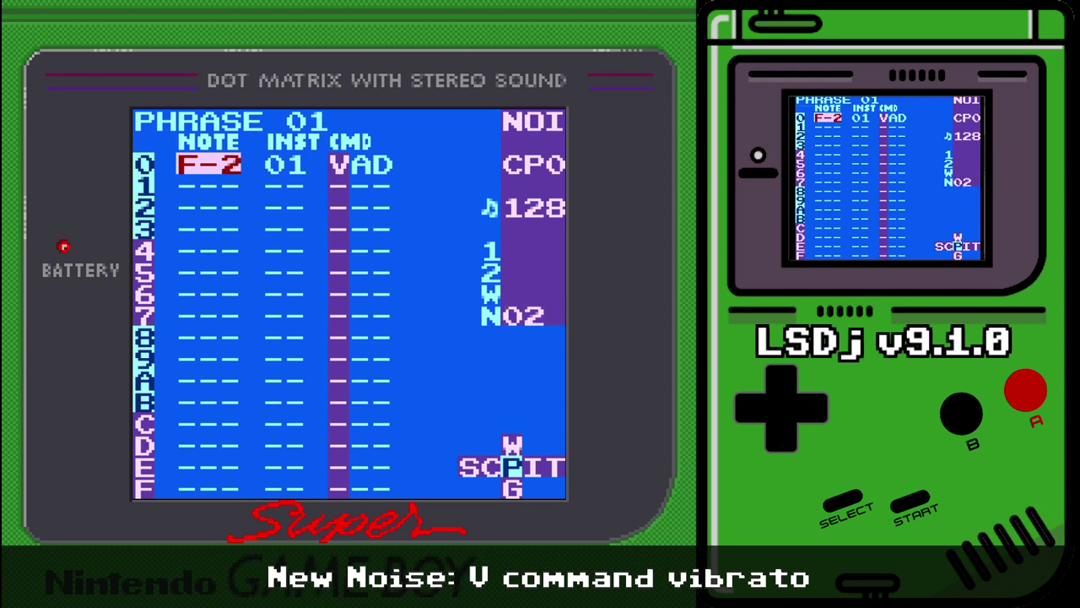
- Set the row 0 V command value to DD and play the F-2 note
key("Right")
key("Right")
key("Right")
key("x")
key("Up")
key("Up")
key("Up")
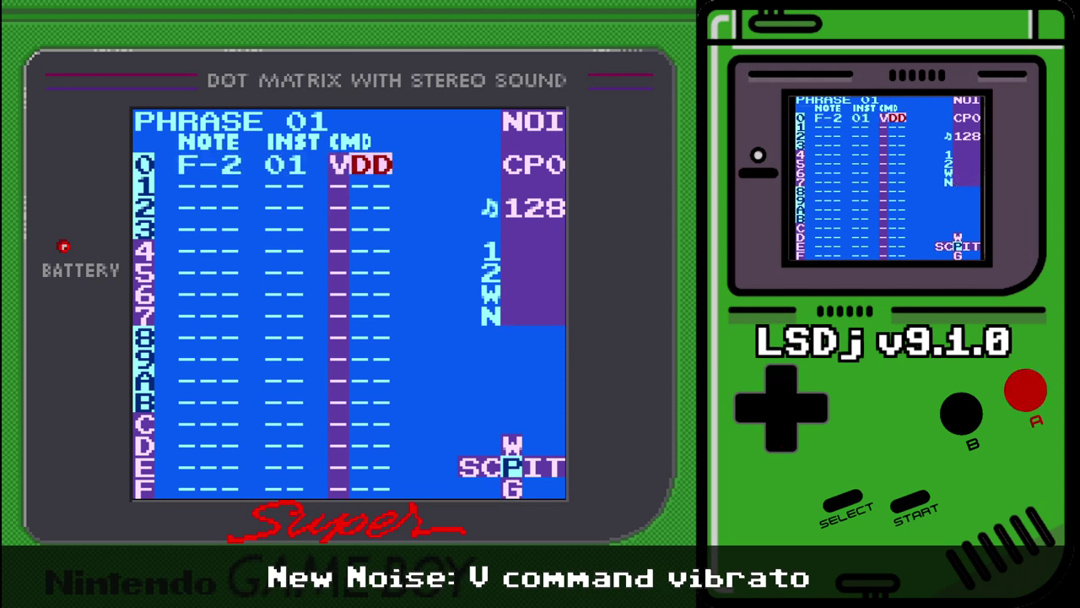
key("Left")
key("Left")
key("Left")
key("x")
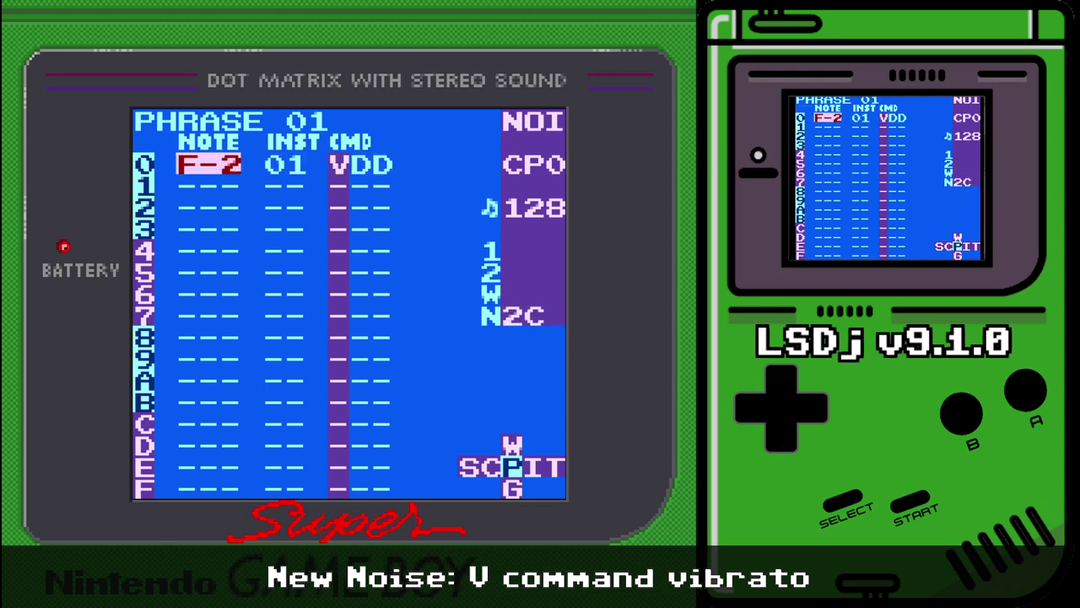
- Lower the row 0 V command value to D6
key("Right")
key("Right")
key("Right")
key("x")
key("Left")
key("Left")
key("Left")
key("Left")
key("Left")
key("Left")
key("Left")
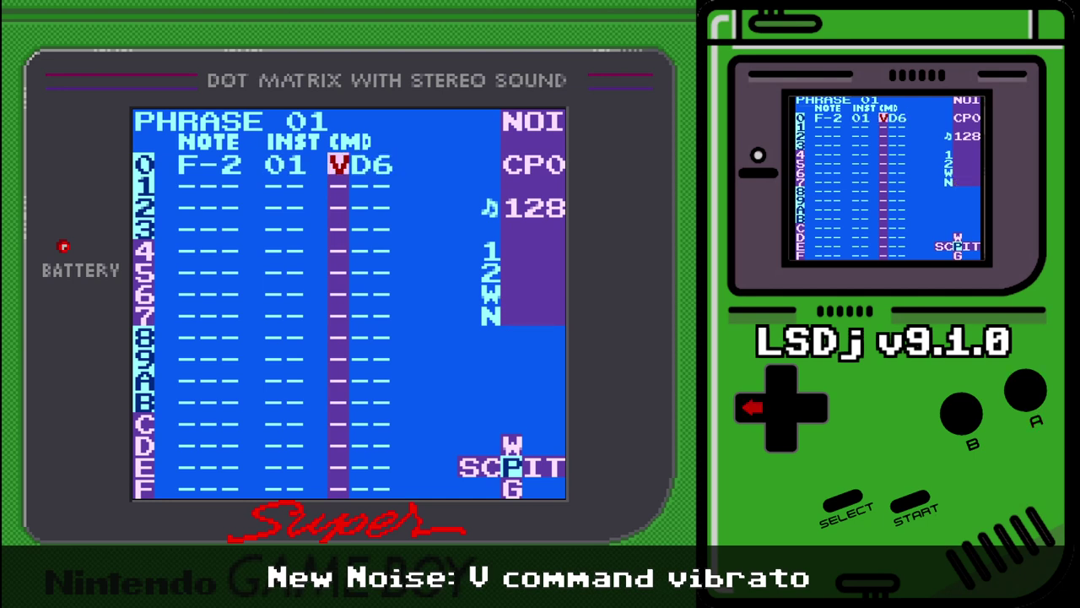
- Play the row 0 note with the VD6 vibrato and raise it by octaves to F 0
key("Left")
key("Left")
key("Left")
key("x")
key("Up")
key("Up")
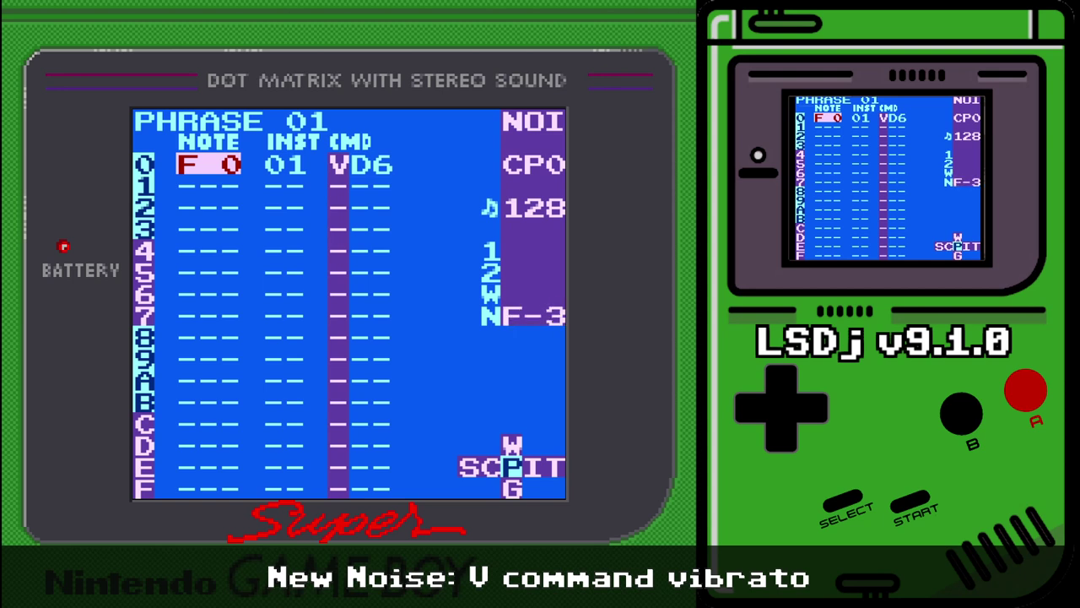
- Add a P command with value FF in row 1 of phrase 01
key("Down")
key("Right")
key("Right")
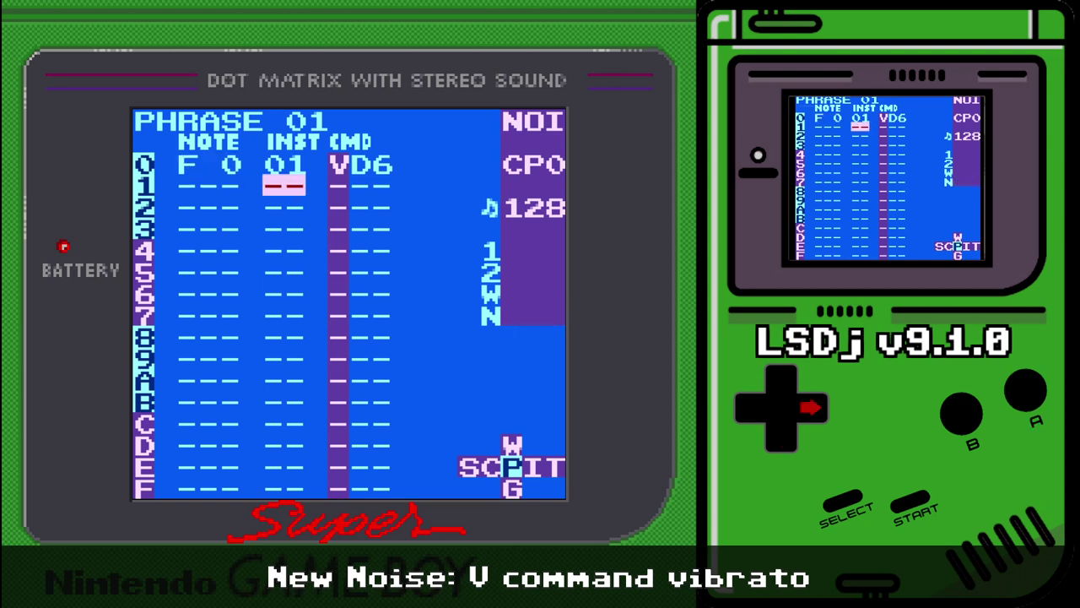
key("x")
key("Left")
key("Left")
key("Left")
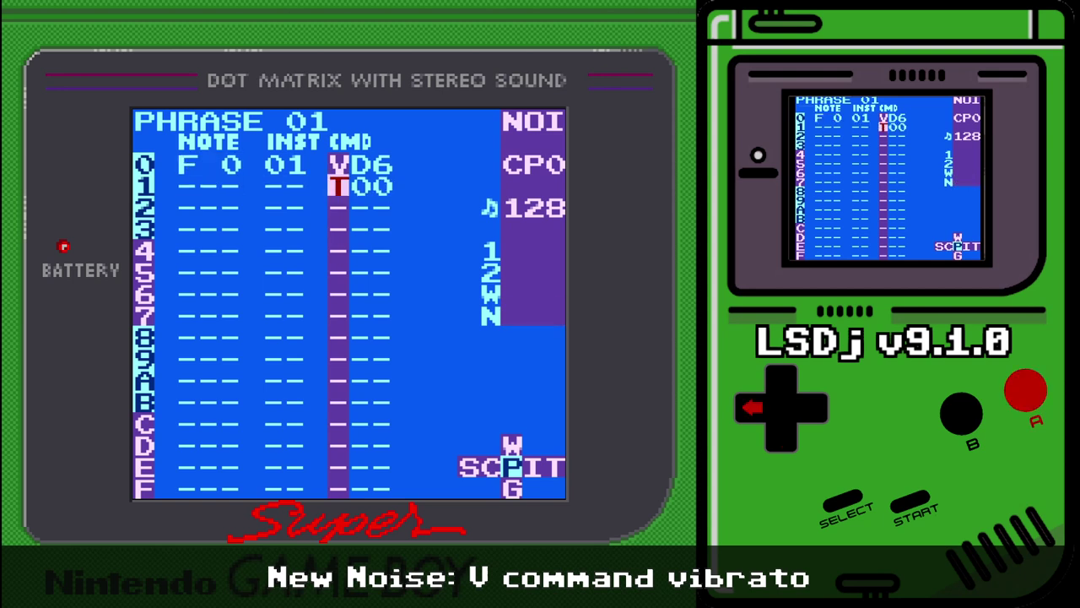
key("Right")
key("x")
key("Left")
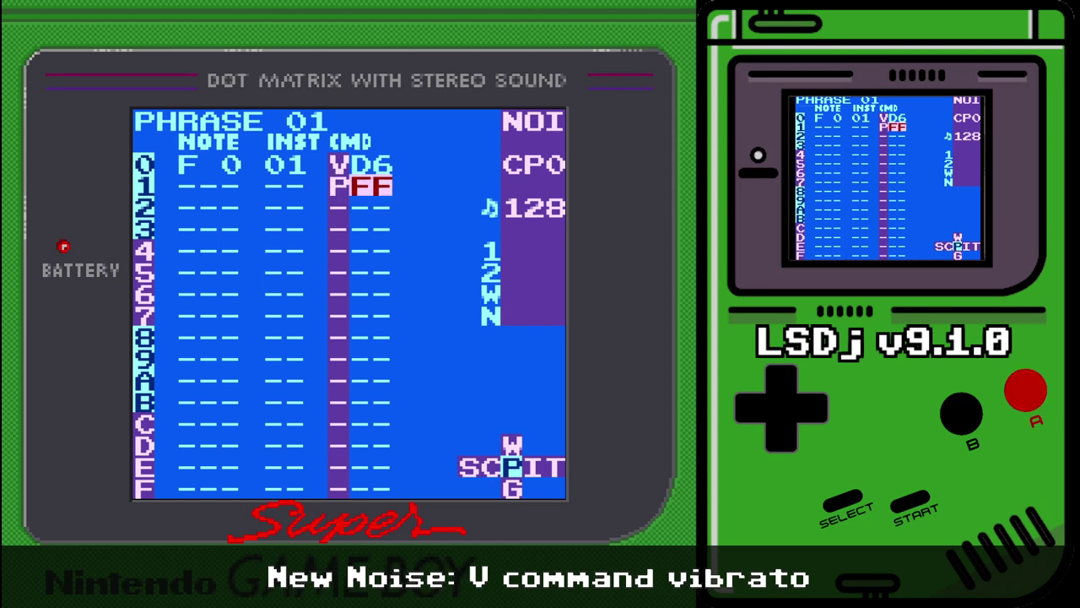
- Play the VD6 vibrato with the PFF sweep, raising the row 0 note by octaves to F 2, and stop playback
key("Left")
key("Up")
key("Left")
key("x")
key("Up")
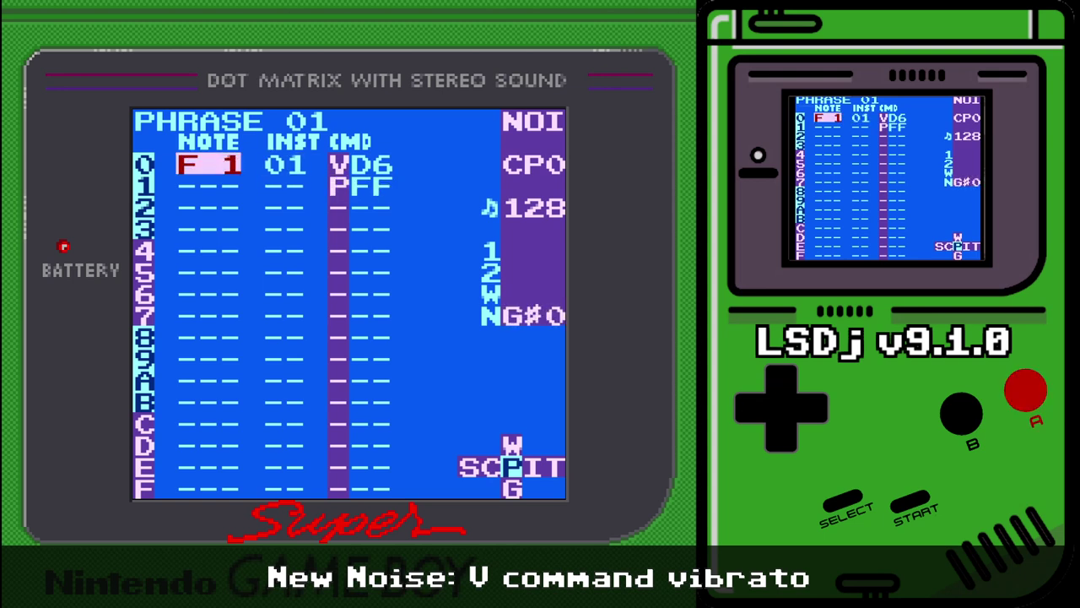
key("x")
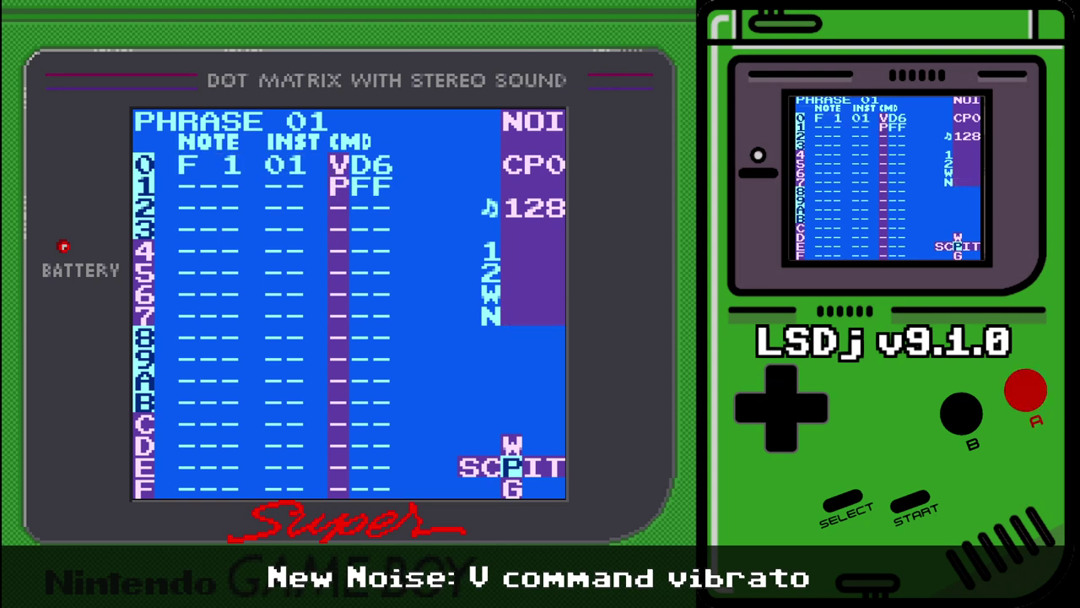
key("Up")
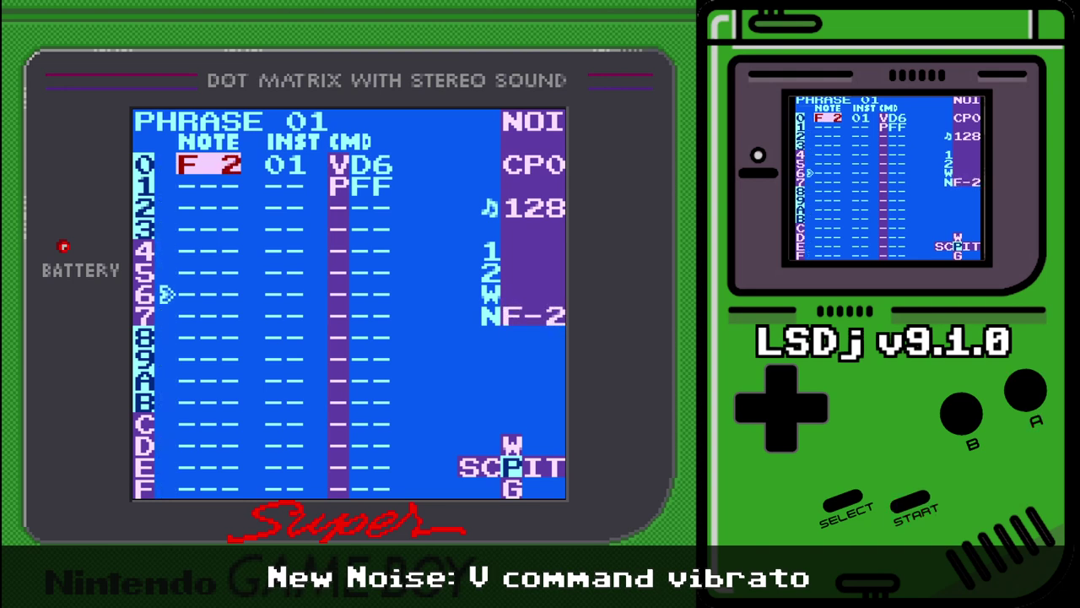
key("Return")
- Clear the P command from row 1 and the V command from row 0
key("Down")
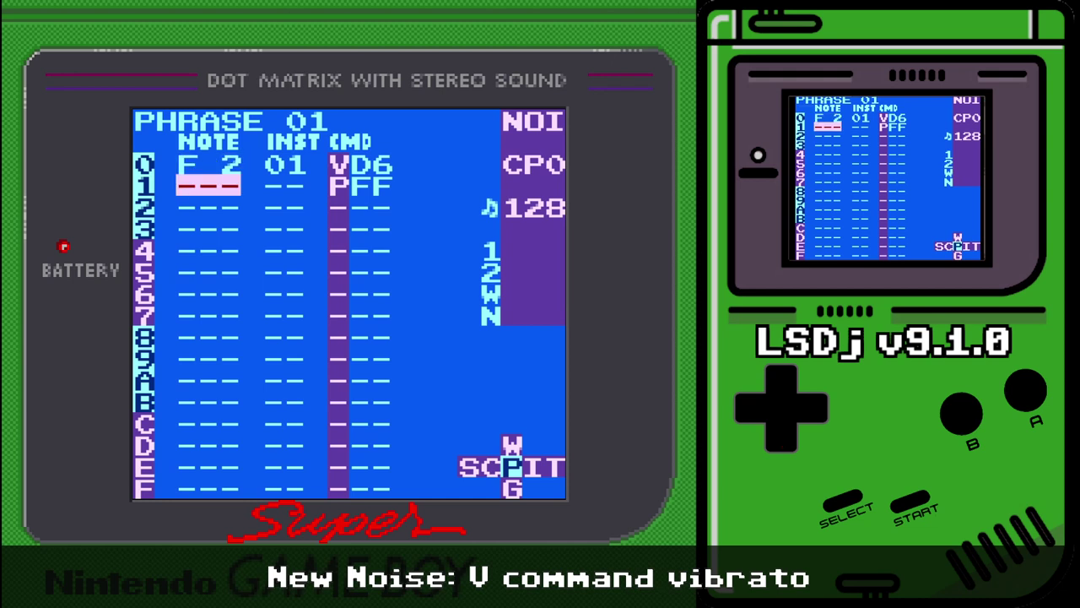
key("Right")
key("Right")
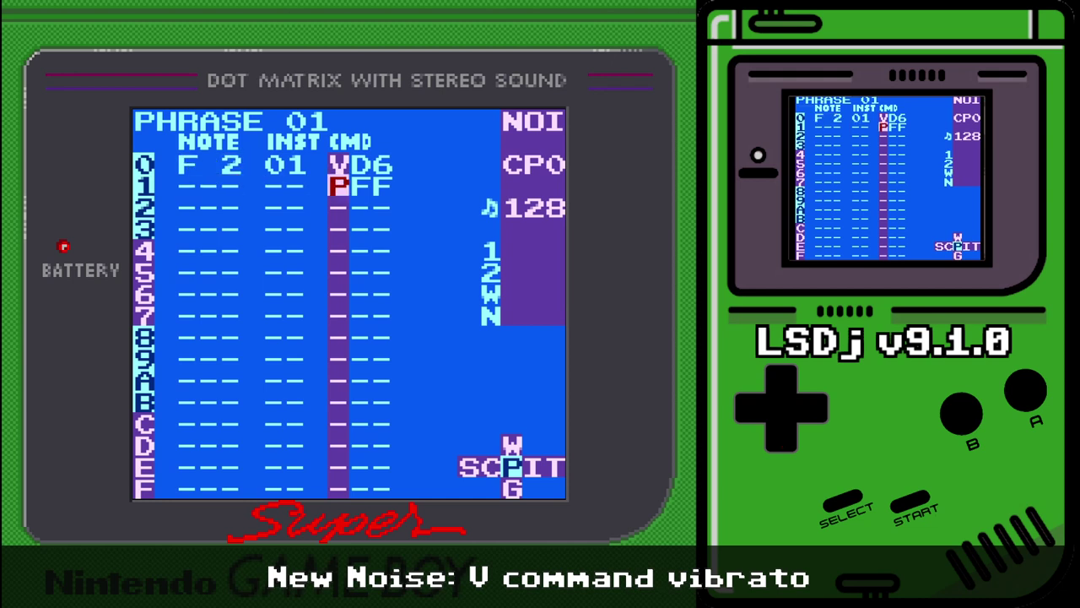
key("z+x")
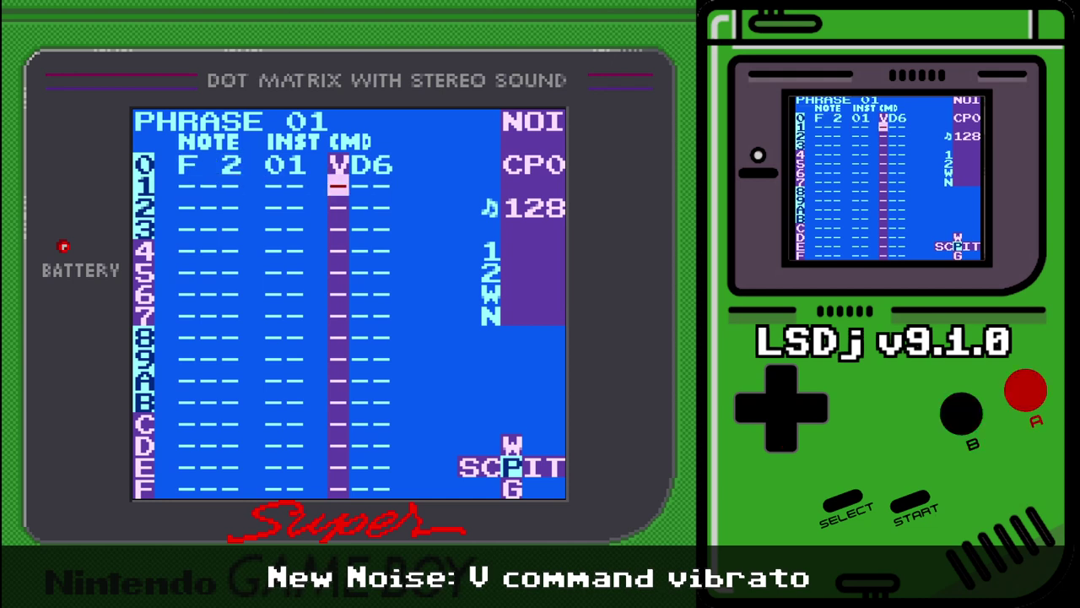
key("Up")
key("z+x")
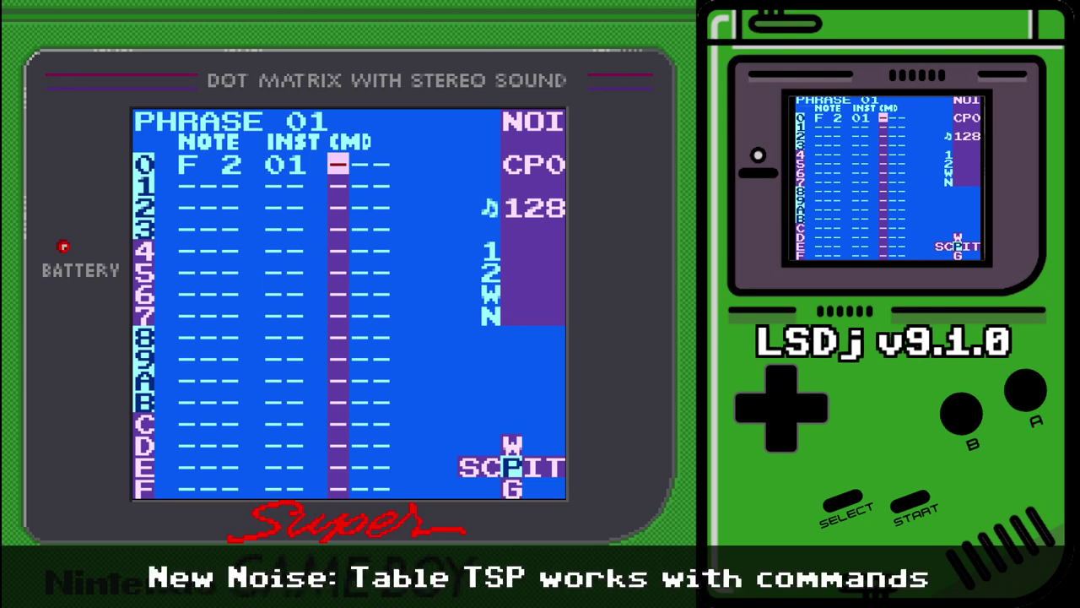
- Assign table 01 to noise instrument 01 and open that table
key("Left")
key("Left")
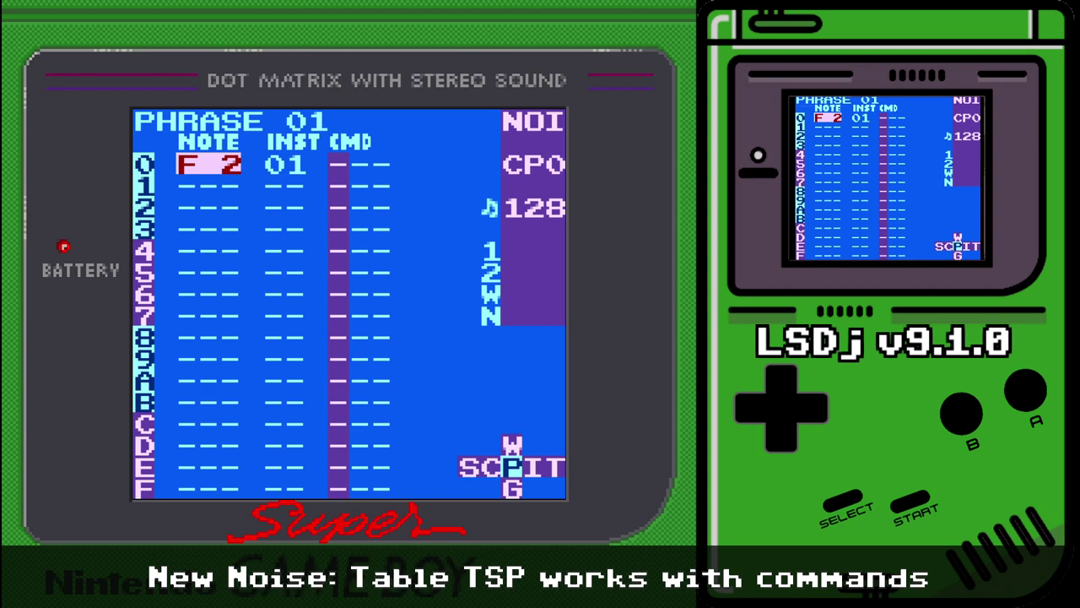
key("shift+Right")
key("Down")
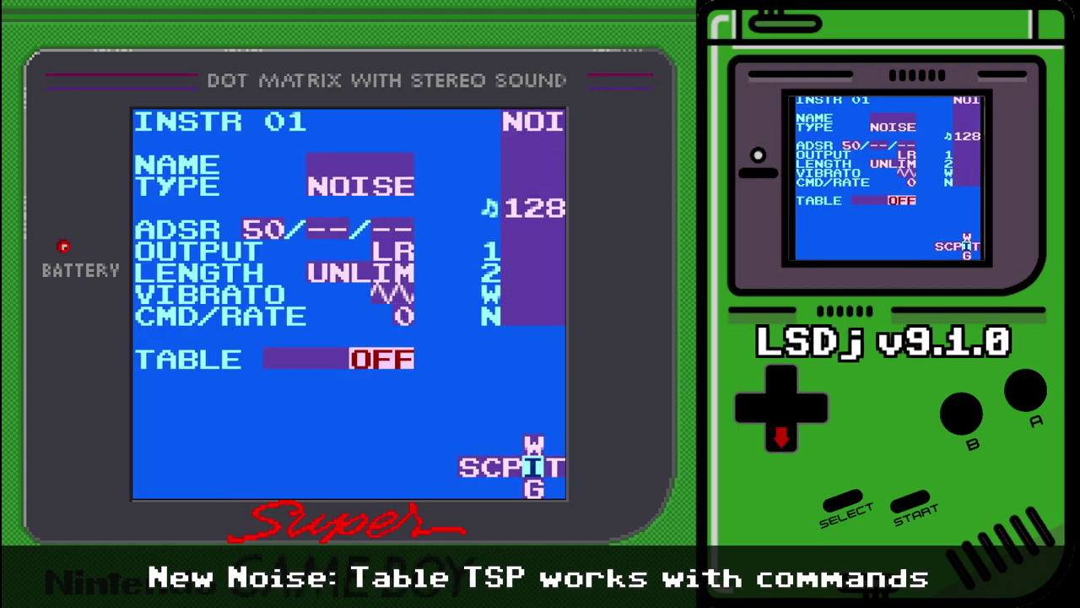
key("x")
key("x")
key("shift+Right")
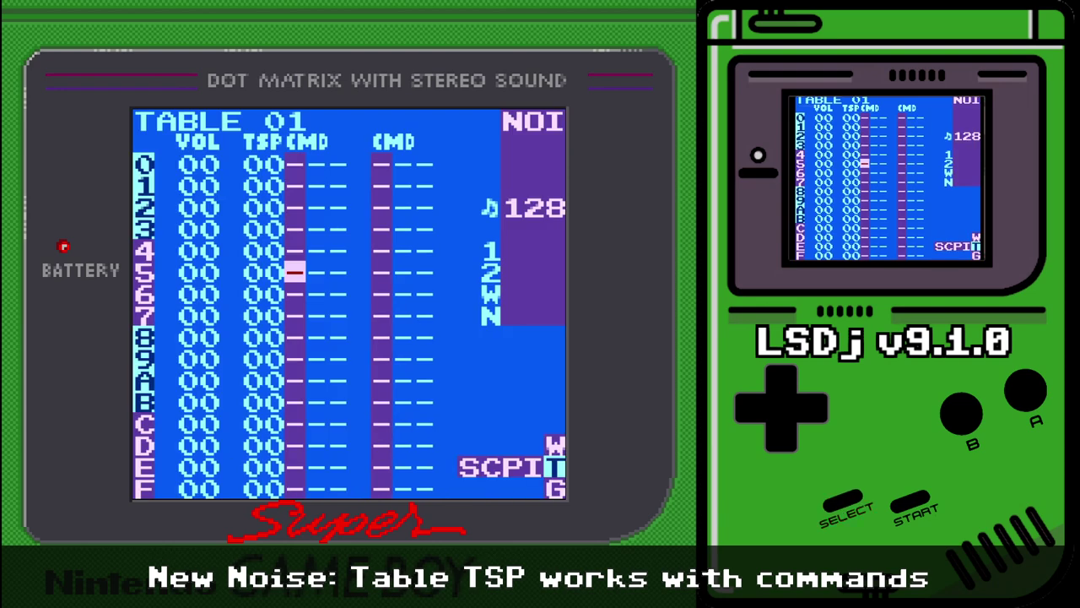
- Set the TSP values in table 01 to 02 in row 0 and 01 in row 1, and return to phrase 01
key("Up")
key("Up")
key("Up")
key("Up")
key("Up")
key("Left")
key("x")
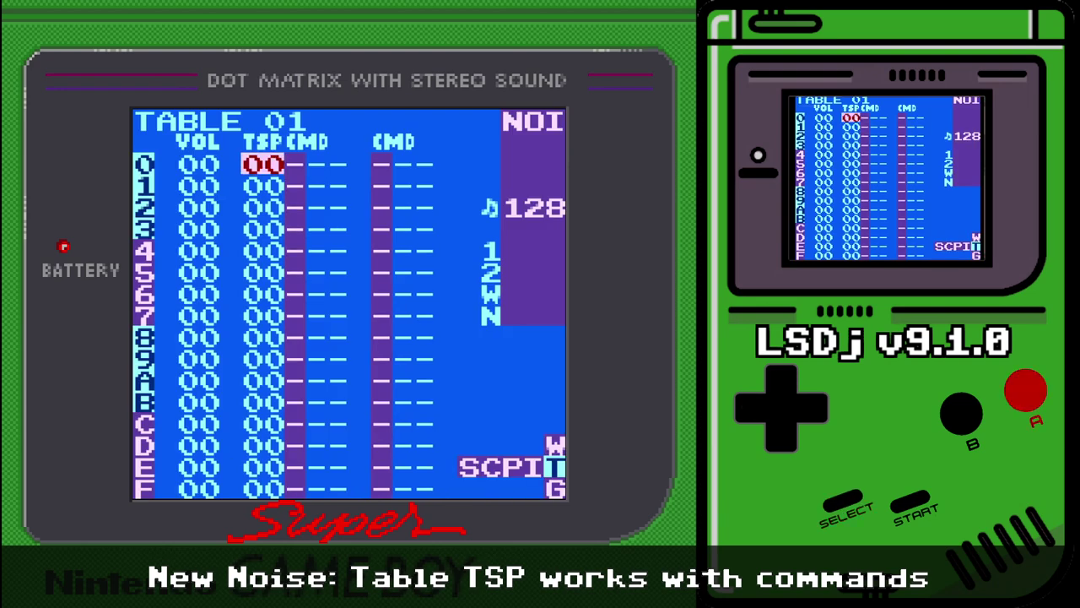
key("Right")
key("Right")
key("Down")
key("x")
key("shift+Left")
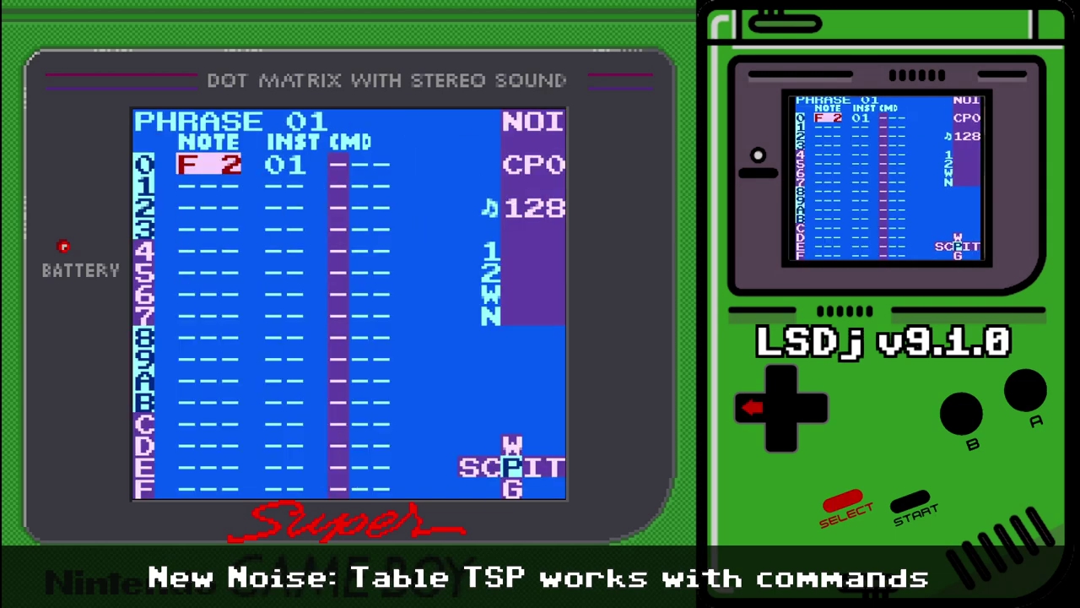
key("x")
key("shift+Right")
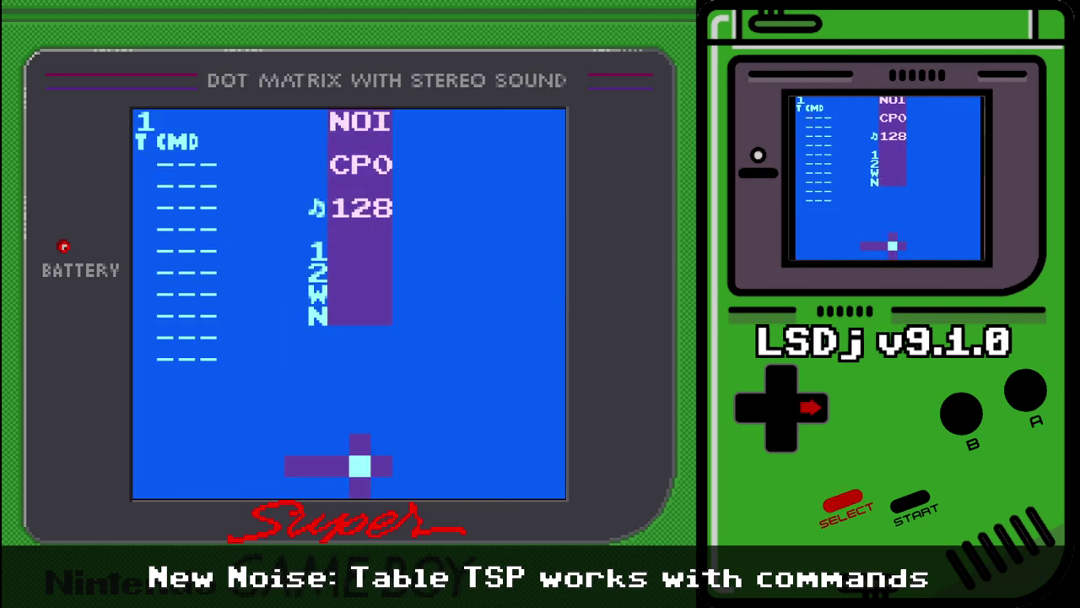
key("shift+Left")
key("shift+Left")
- Add an S command with value 04 in row 0 of phrase 01
key("Right")
key("Right")
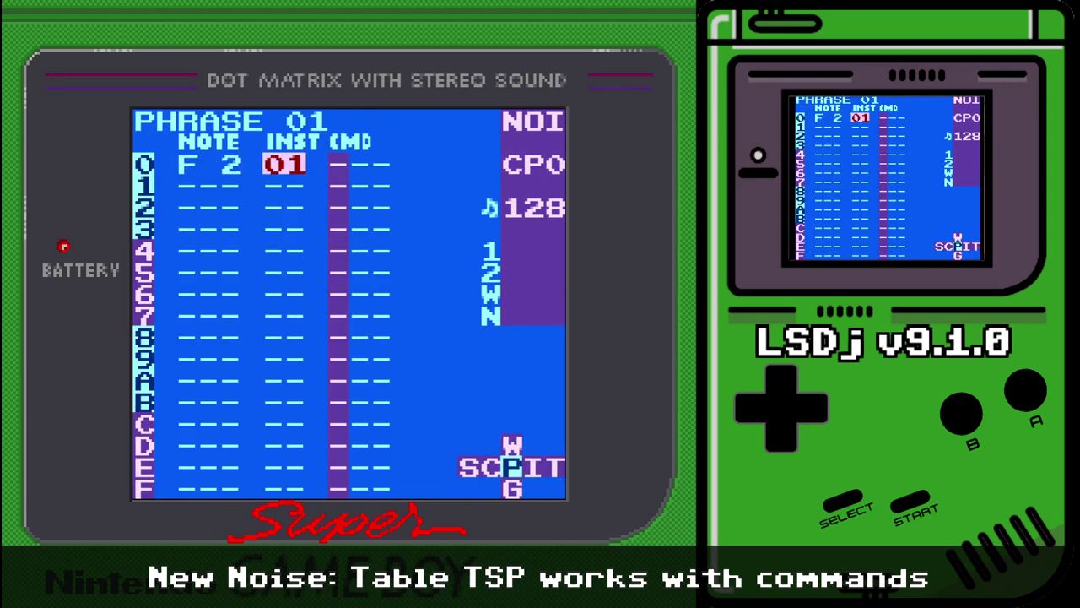
key("x")
key("x+Right")
key("x+Right")
key("x+Left")
key("x+Left")
key("x+Left")
key("x+Left")
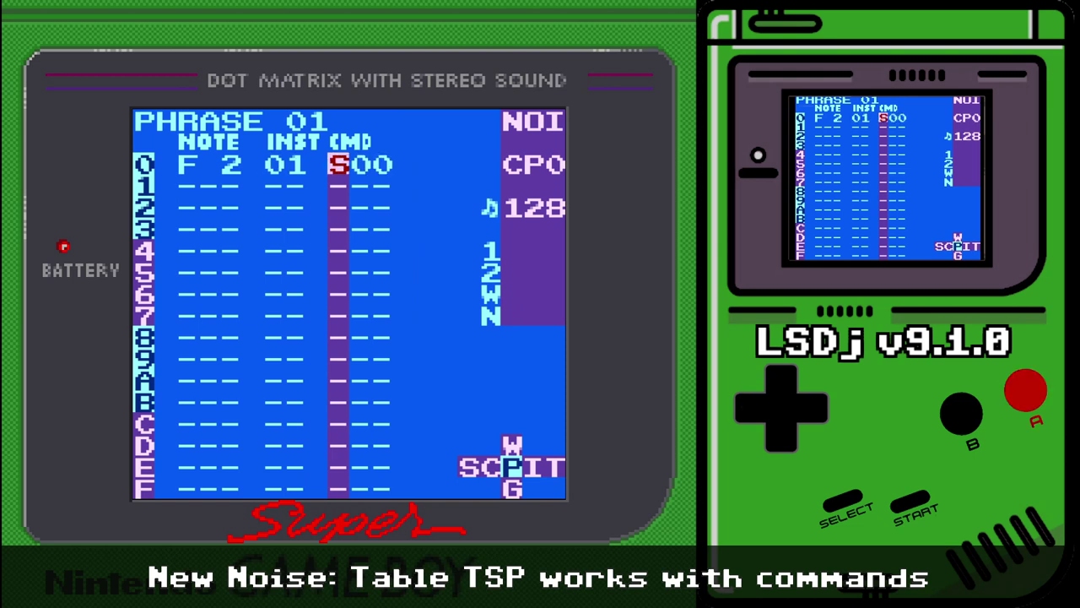
key("Right")
key("x+Up")
key("shift")
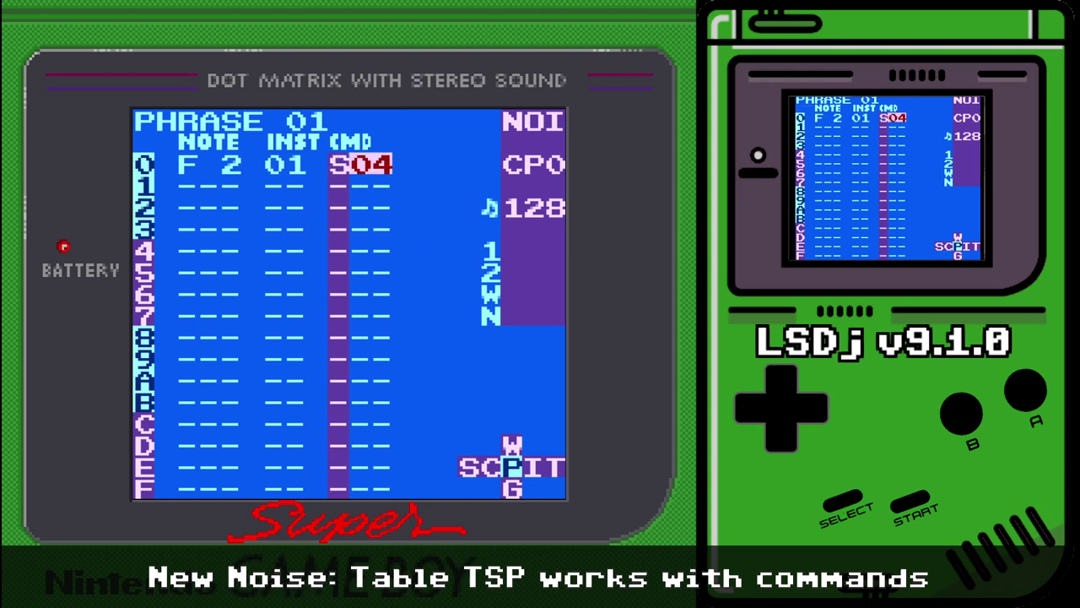
- Check the table assigned to instrument 01 and the TSP values in rows 0 and 1 of table 01, and return to phrase 01
key("Left")
key("Left")
key("Left")
key("shift+Right")
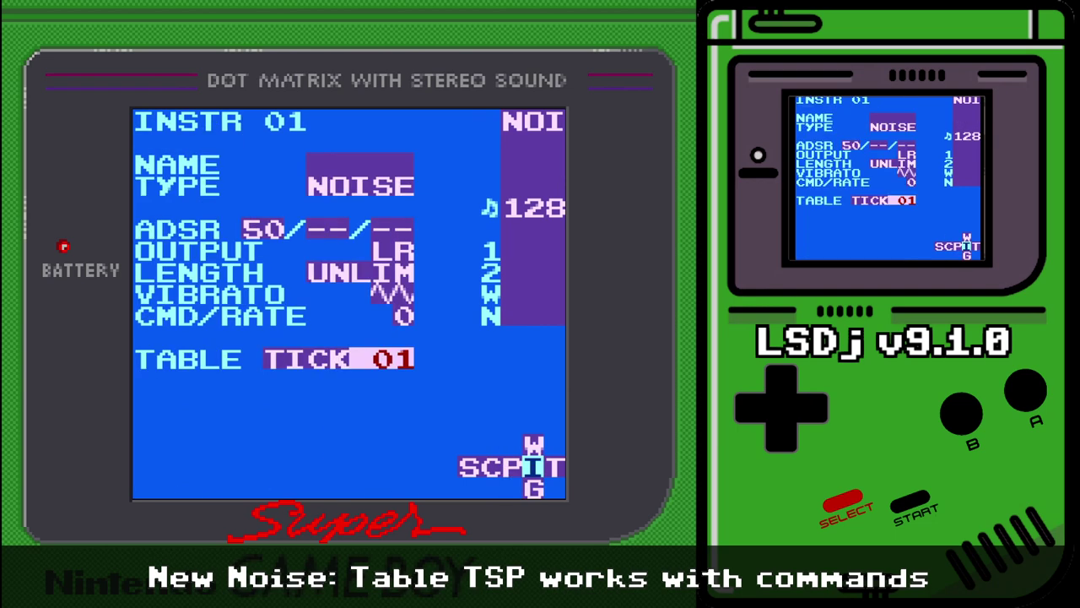
key("shift+Right")
key("Up")
key("Down")
key("Up")
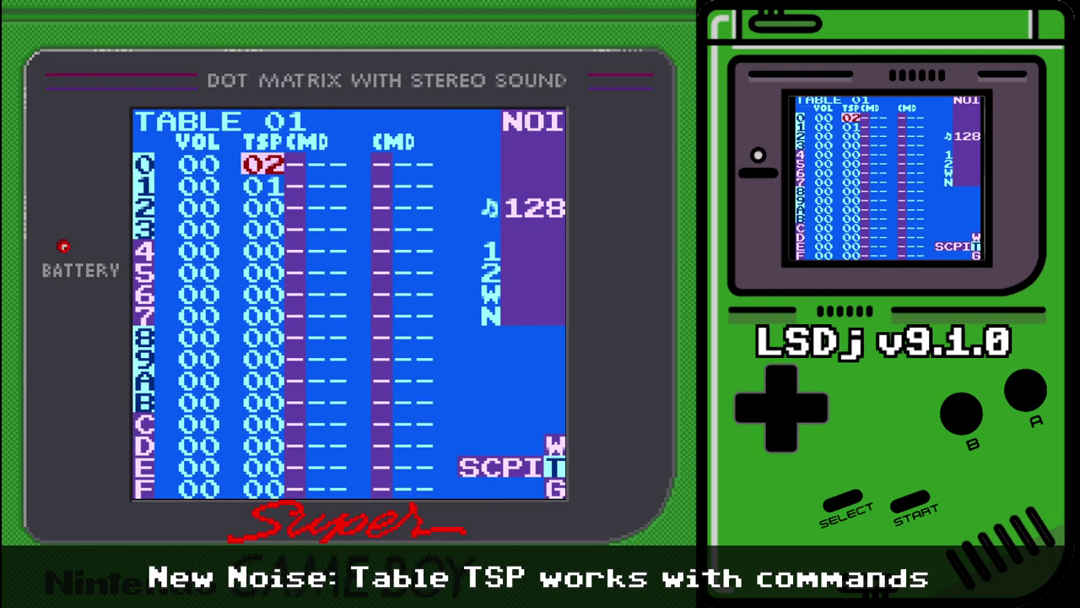
key("Down")
key("Up")
key("shift+Left")
key("shift+Left")
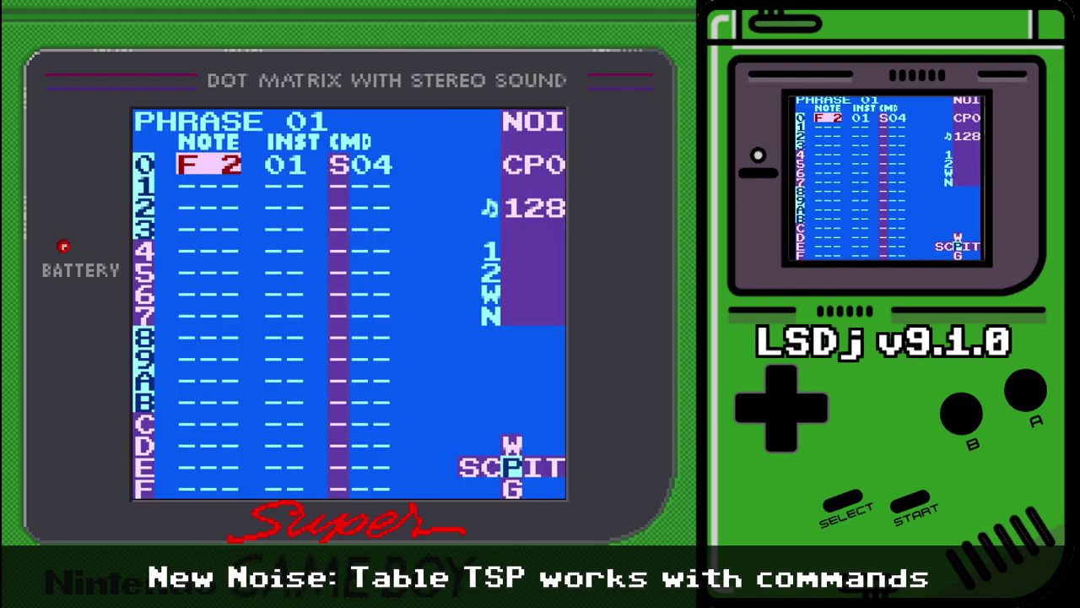
- Clear the S command from row 0 of phrase 01
key("Right")
key("Right")
key("Left")
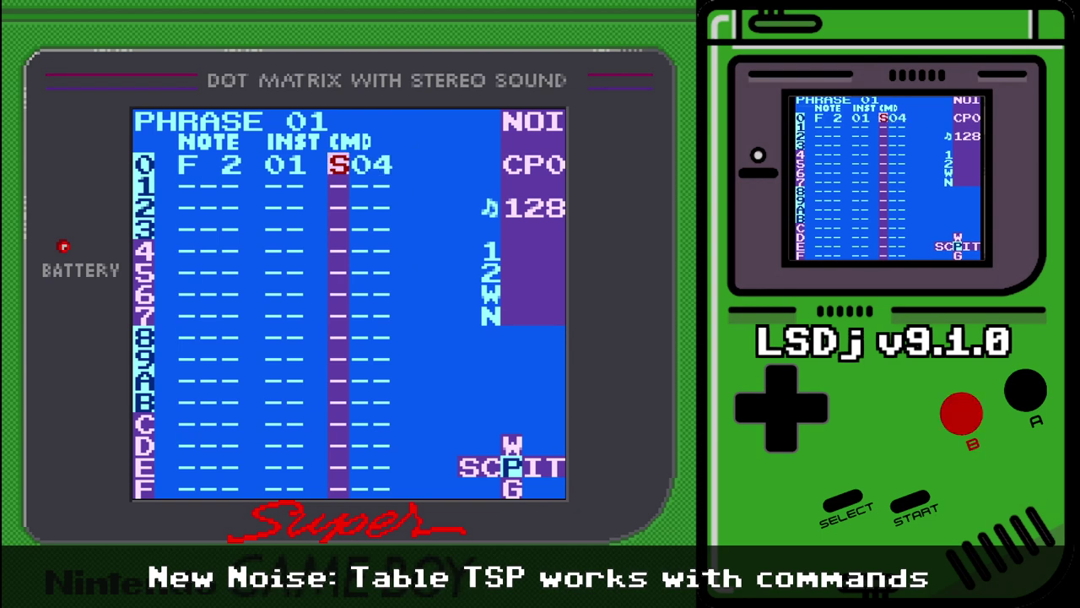
key("a+s")
- Open table 01 at the TSP value in row 0
key("Left")
key("Left")
key("shift+Right")
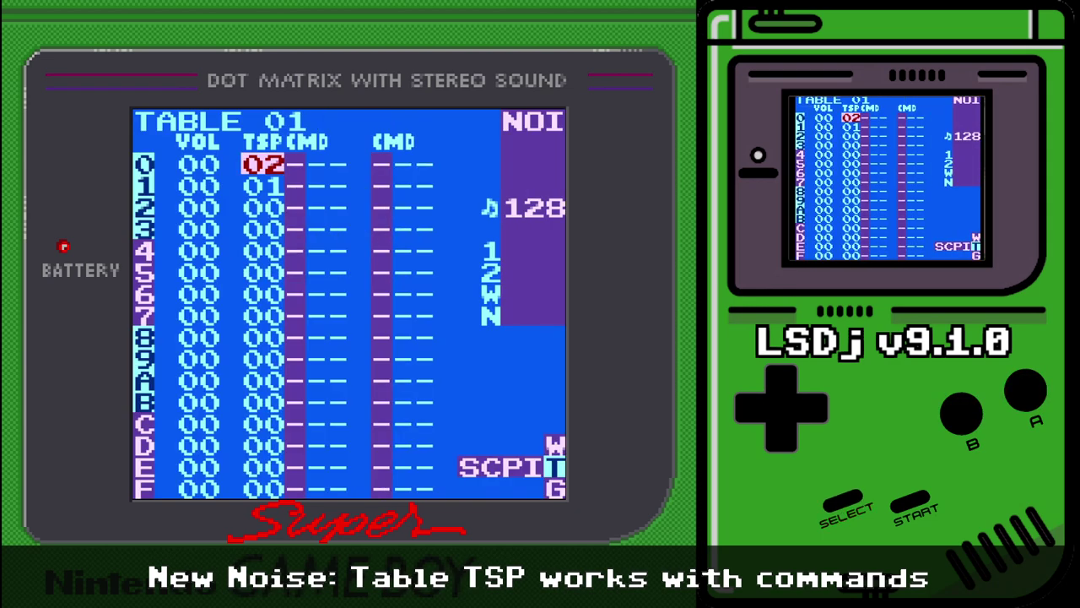
key("Down")
key("Down")
key("Up")
key("Up")
key("Down")
key("Up")
key("shift+Left")
key("shift+Left")
key("Down")
key("Down")
key("Down")
key("Down")
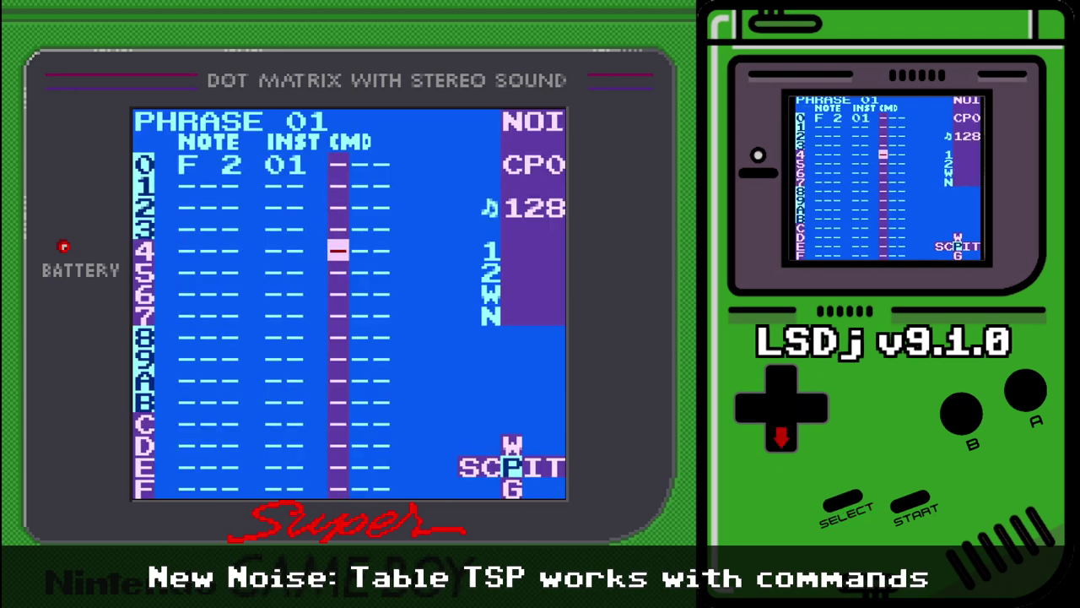
key("Up")
key("Up")
key("Up")
key("Up")
key("Down")
key("Down")
key("Down")
key("Down")
key("Down")
key("Down")
key("Up")
key("Up")
key("Up")
key("Up")
key("Up")
key("Up")
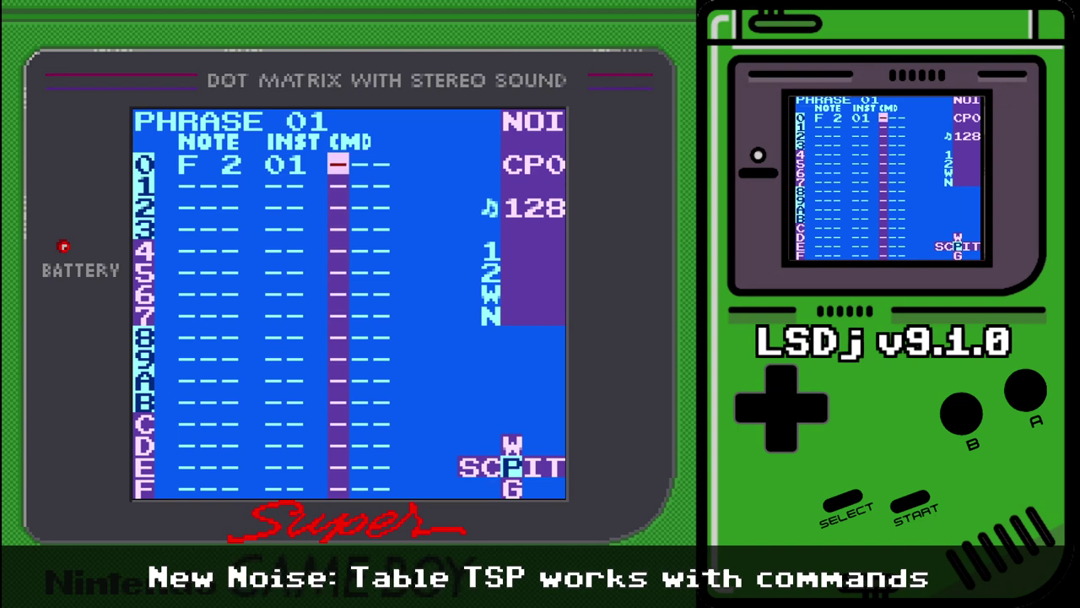
key("Down")
key("Down")
key("Down")
key("Down")
key("Up")
key("Up")
key("Up")
key("Up")
- Clear the transpose values in rows 0 and 1 of Table 01 on the noise channel
key("Left")
key("Left")
key("shift+Right")
key("shift+Right")
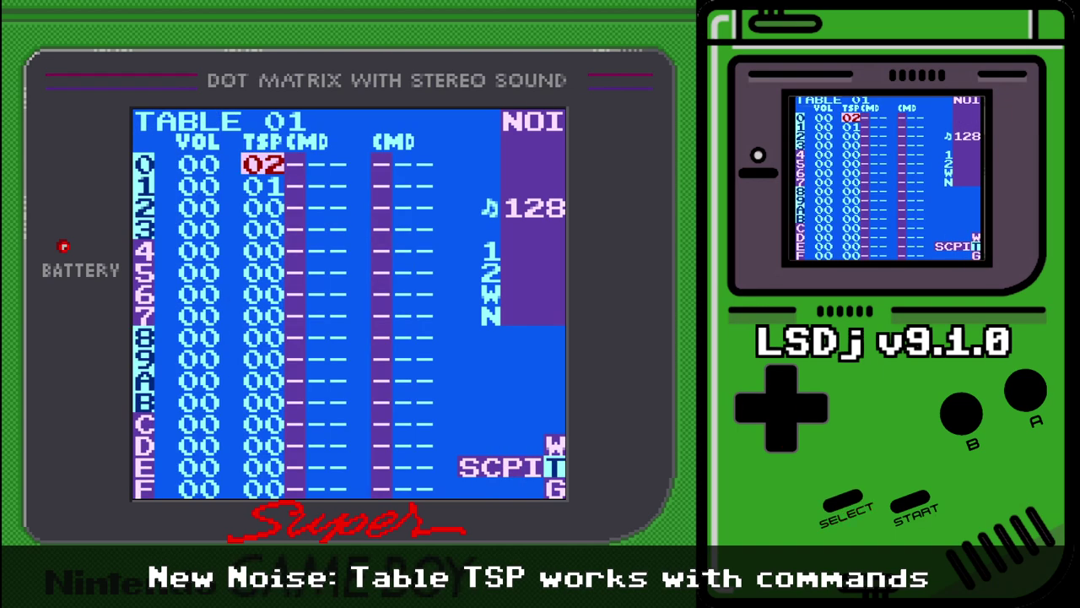
key("Down")
key("a+s")
key("Up")
key("a+s")
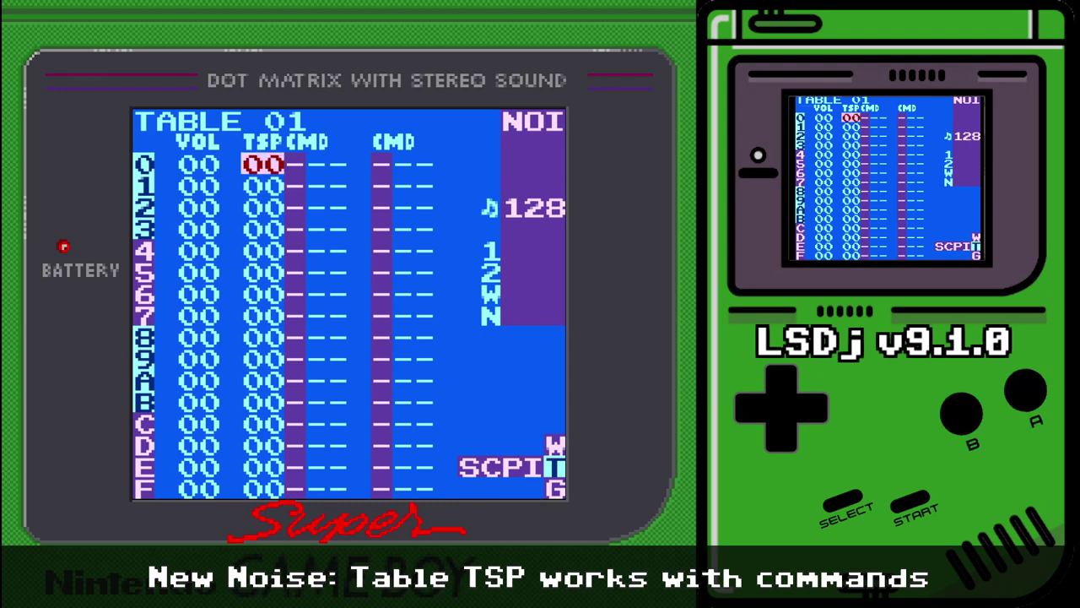
- Try the different vibrato shapes on noise instrument 01, ending on the triangle shape
key("shift+Left")
key("shift+Left")
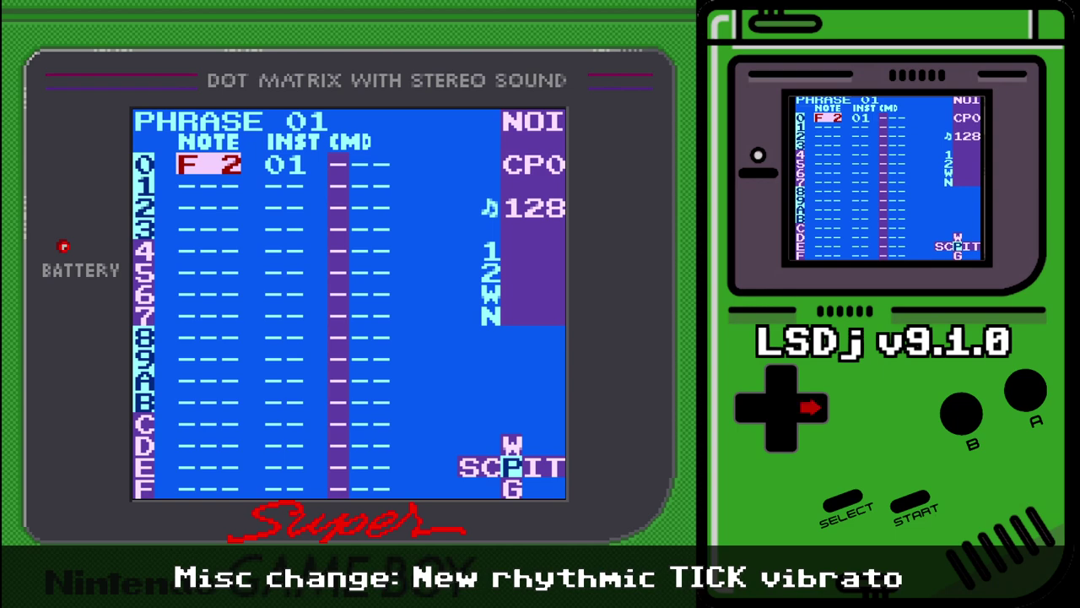
key("Right")
key("Right")
key("Left")
key("Left")
key("shift+Right")
key("Up")
key("Up")
key("Up")
key("Down")
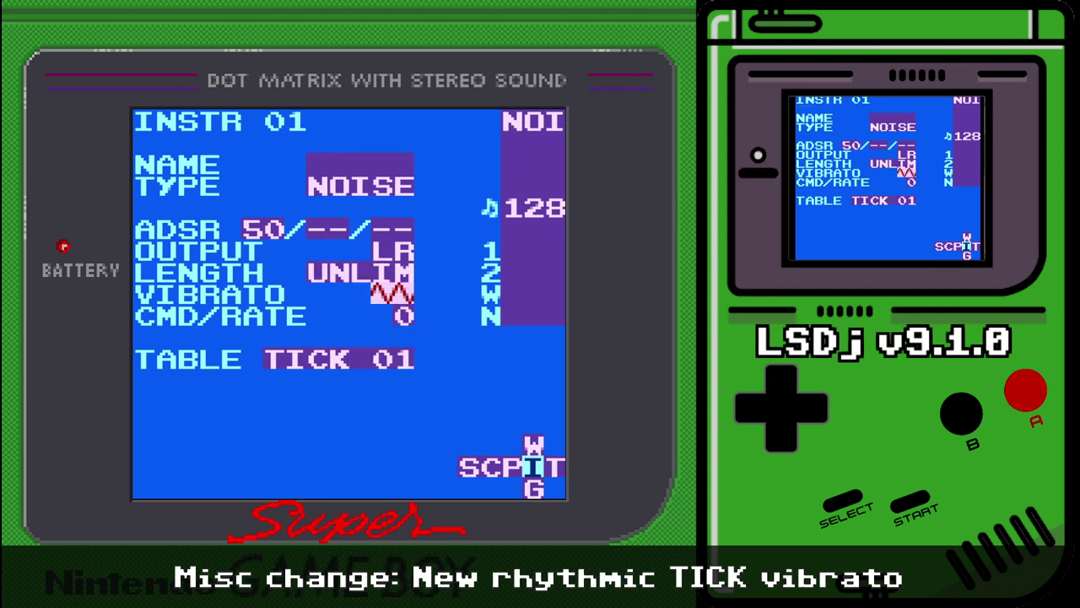
key("s+Right")
key("s+Right")
key("s+Right")
key("s+Left")
key("s+Left")
key("s+Left")
key("s+Left")
key("s+Left")
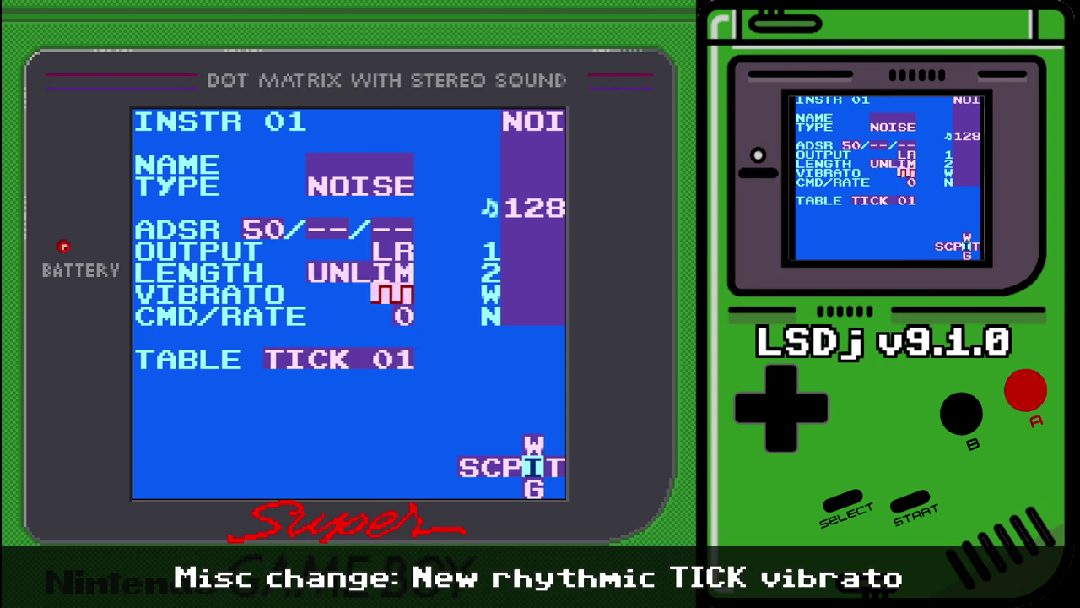
key("s+Right")
key("s+Right")
key("s+Left")
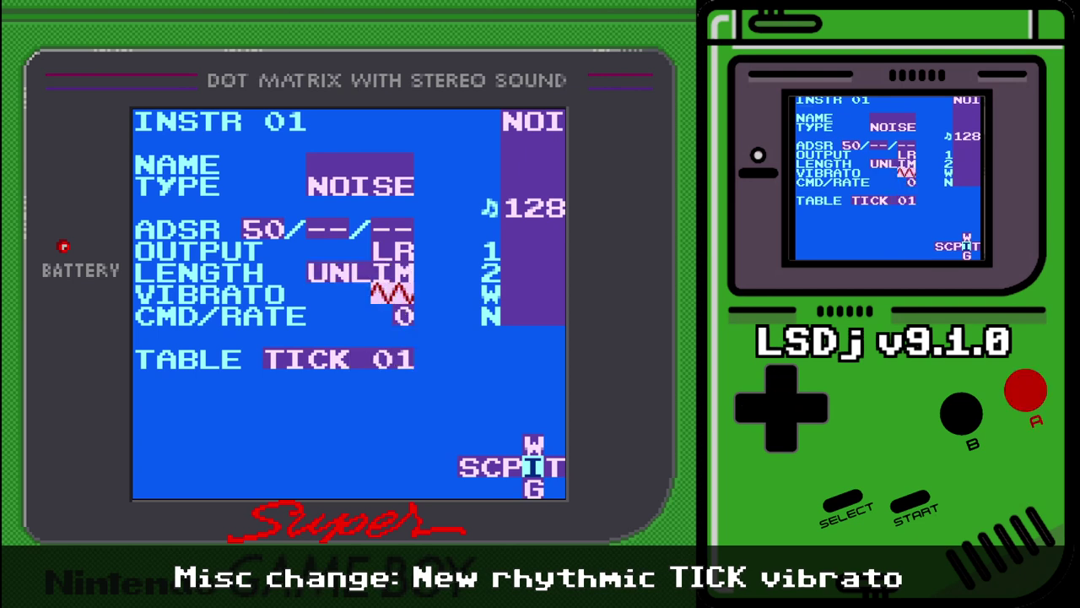
- Clear the A00 command from row 0 of phrase 00 on the PU1 channel
key("shift+Left")
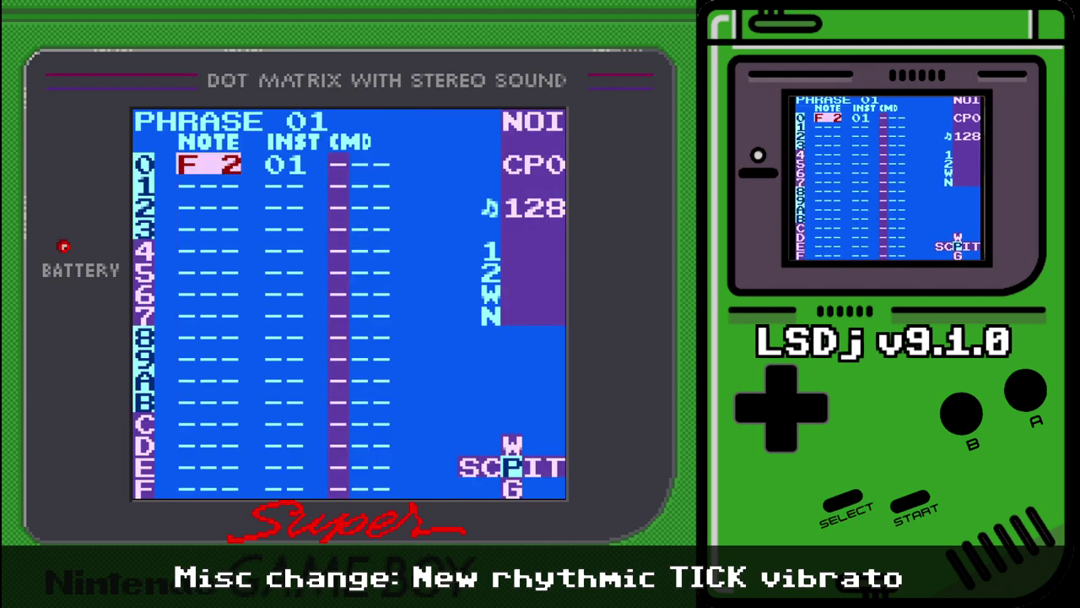
key("shift+Left")
key("shift+Left")
key("Left")
key("Left")
key("Left")
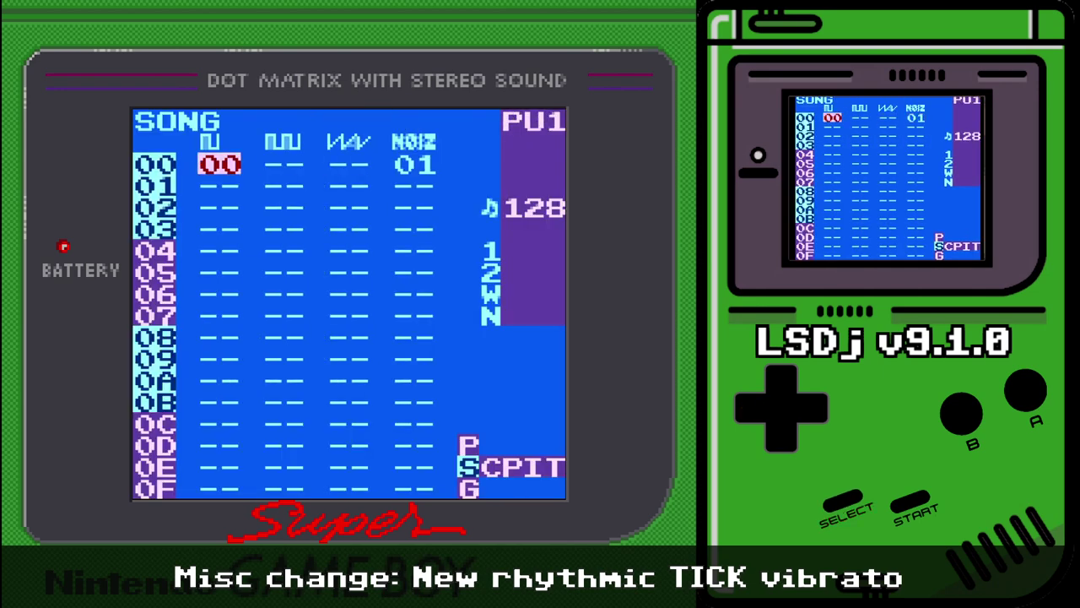
key("shift+Right")
key("shift+Right")
key("Right")
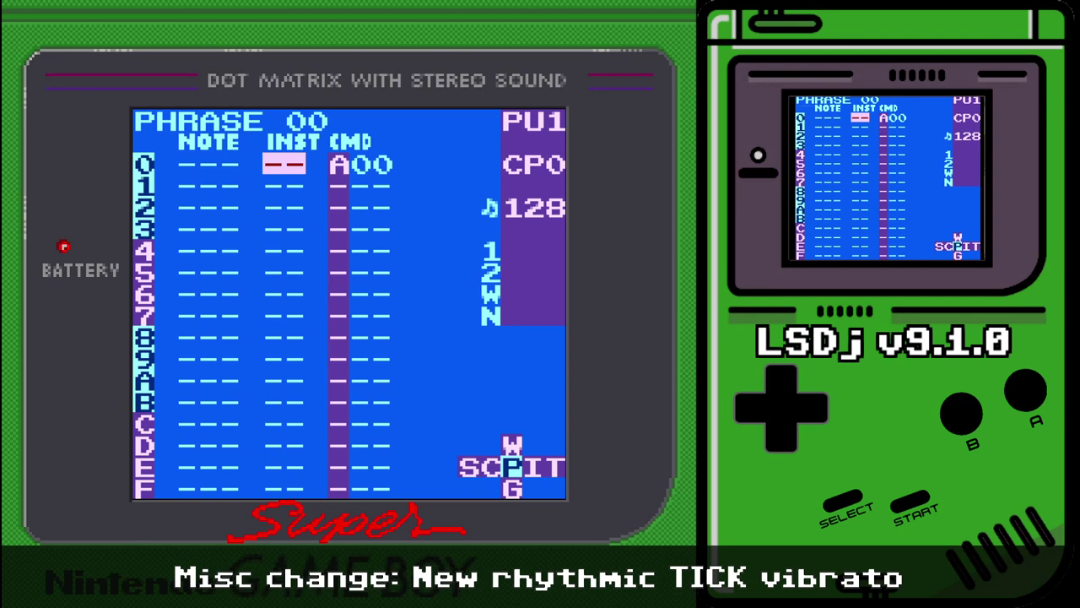
key("Right")
key("a+s")
- Enter instrument 00 and note C 2 in row 0 of phrase 00
key("Left")
key("s")
key("Left")
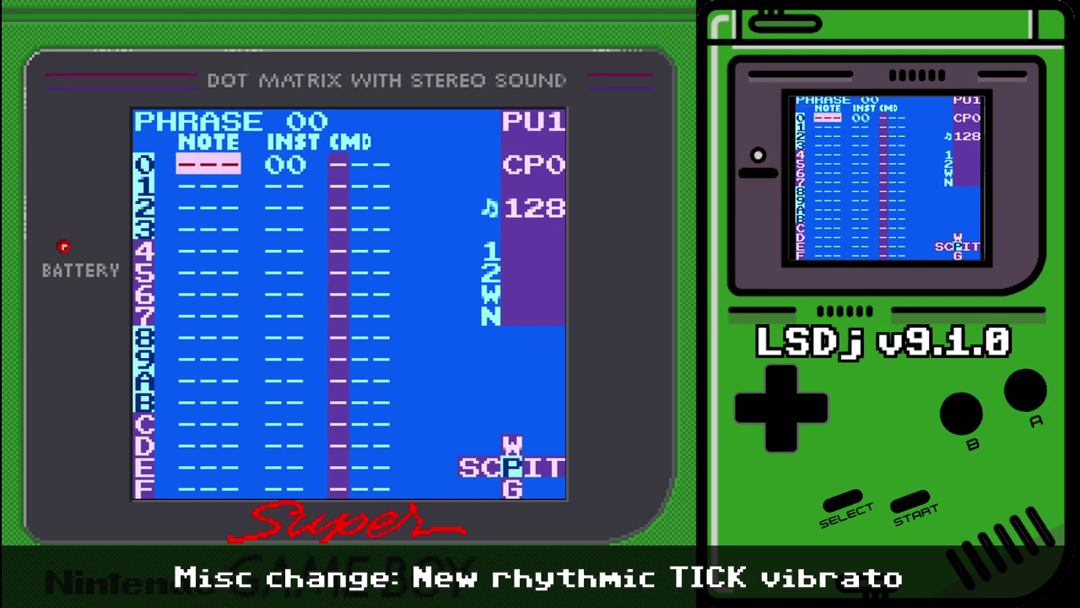
key("s")
- Set the pitch mode of pulse instrument 00 to TICK, keeping the triangle vibrato shape
key("shift+Right")
key("Down")
key("Down")
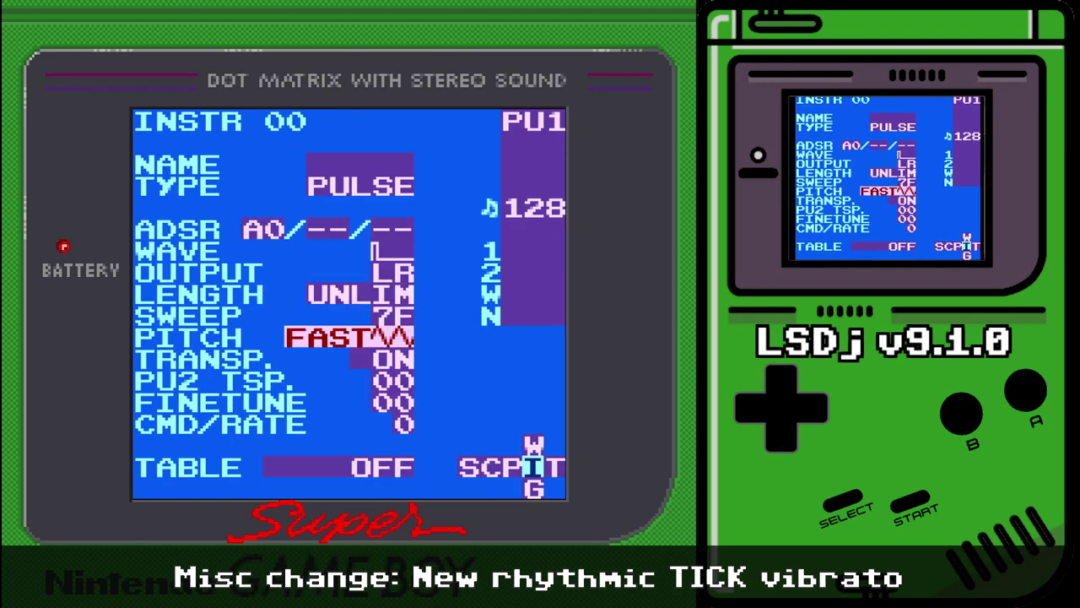
key("Down")
key("Up")
key("s")
key("Left")
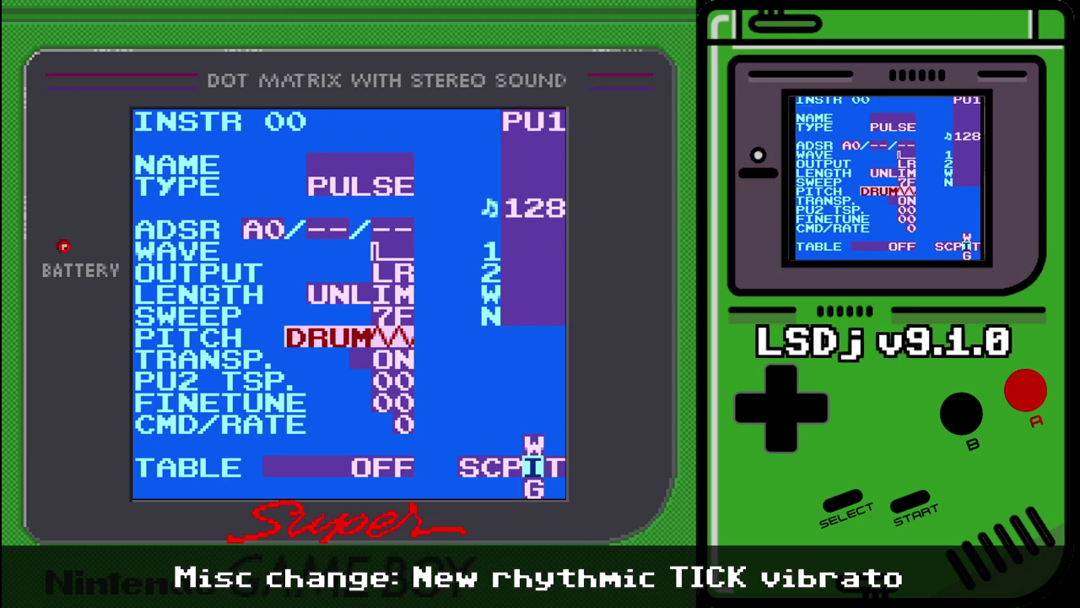
key("Right")
key("Right")
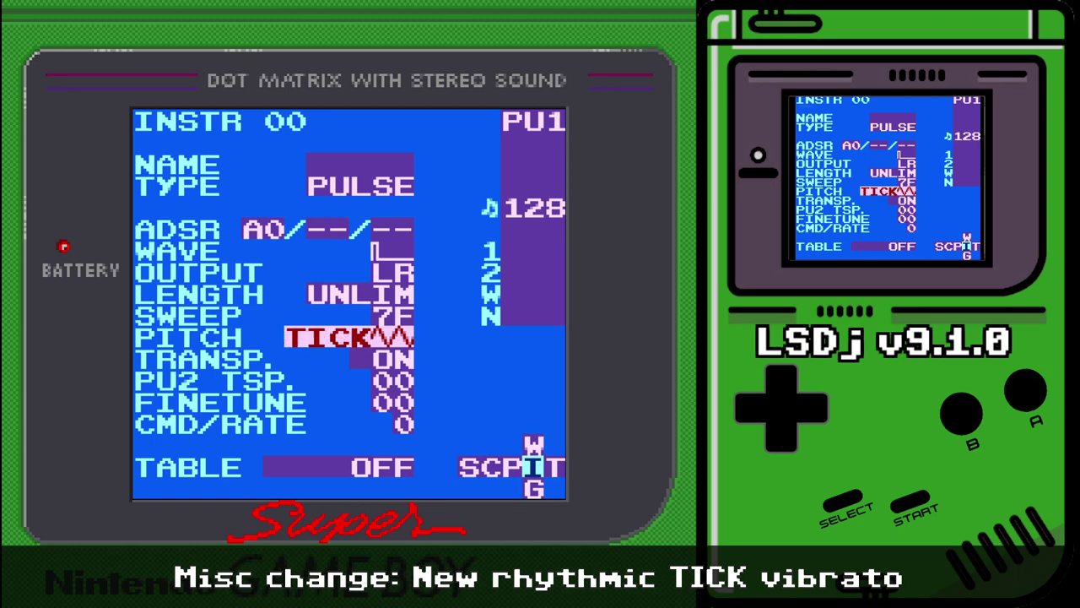
- Add a V command to row 0 of phrase 00 on the PU1 channel
key("shift+Left")
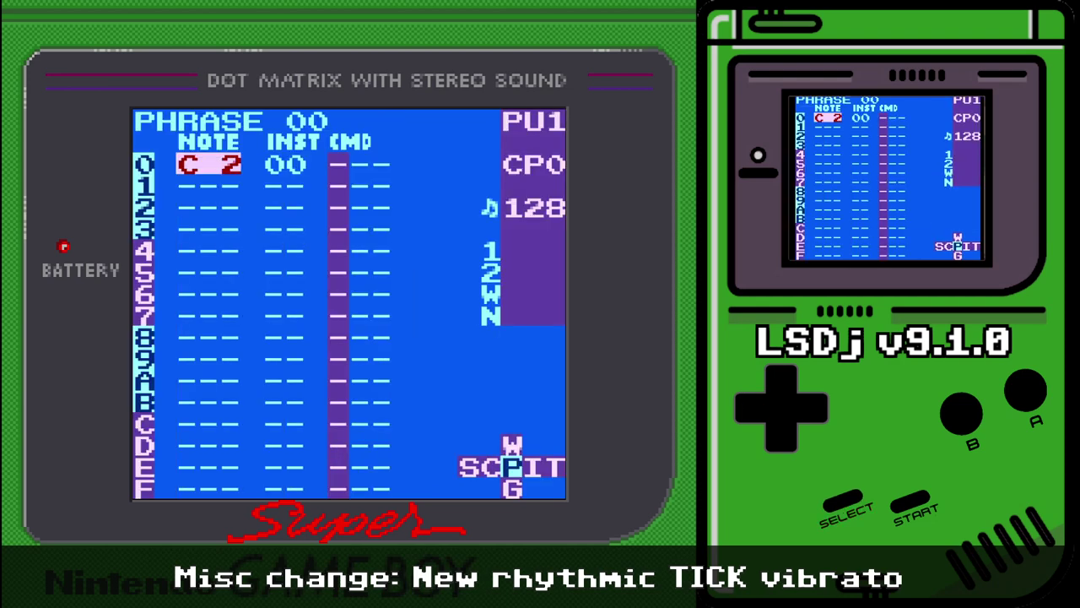
key("Right")
key("Right")
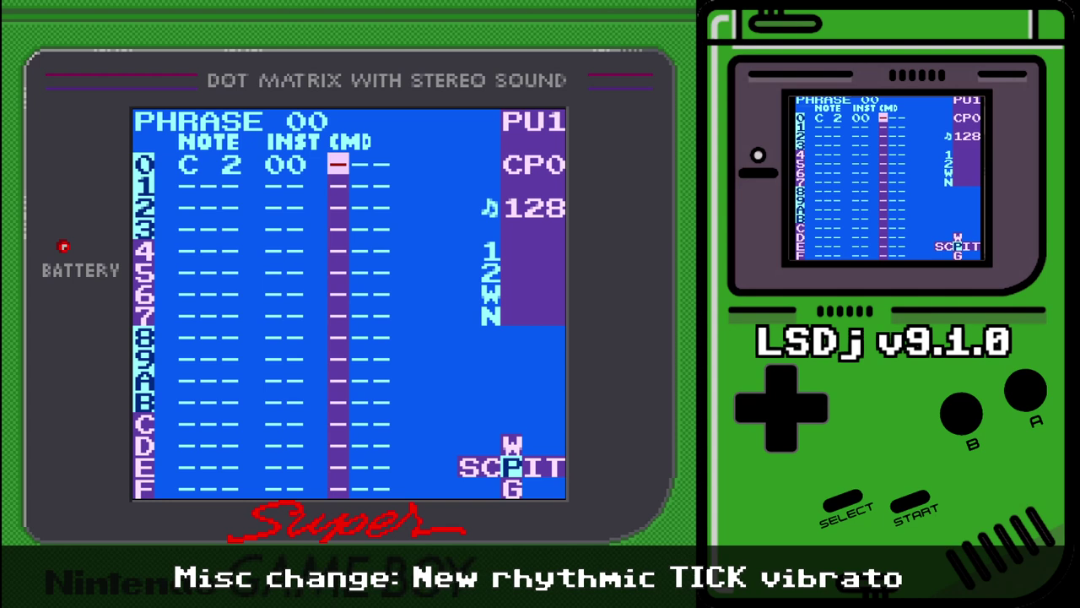
key("x")
key("x+Right")
key("x+Right")
key("x+Right")
key("x+Right")
key("x+Right")
key("x+Right")
key("x+Right")
key("x+Right")
key("x+Right")
key("x+Right")
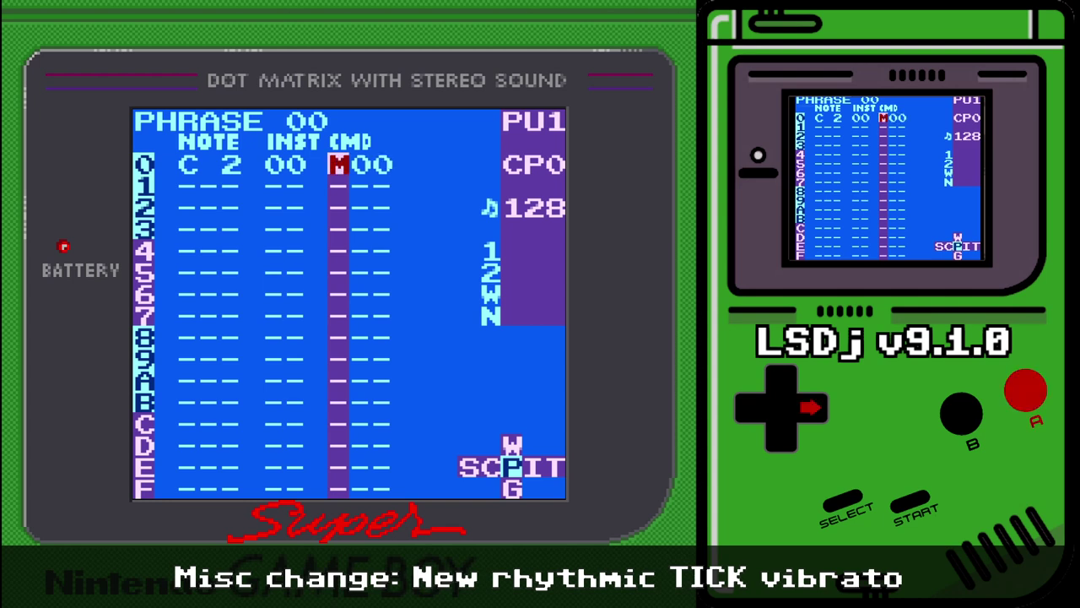
key("Right")
key("Right")
key("Right")
key("Right")
key("Right")
key("Right")
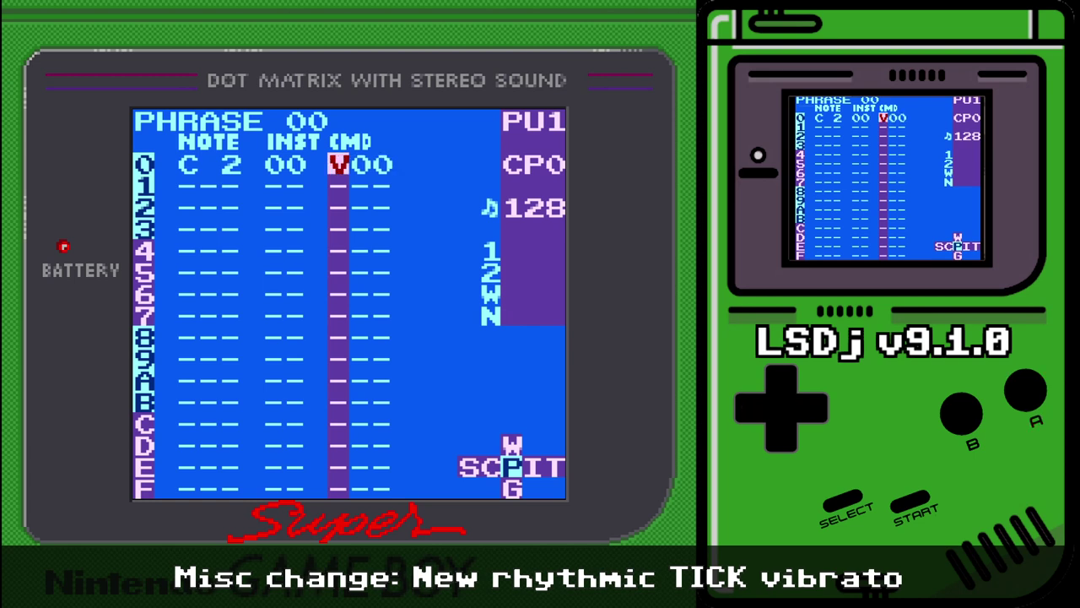
- Try a 66% swing with 08 and 04 ticks in Groove 00, and restore the even 06 ticks
key("shift+Down")
key("Down")
key("Up")
key("Down")
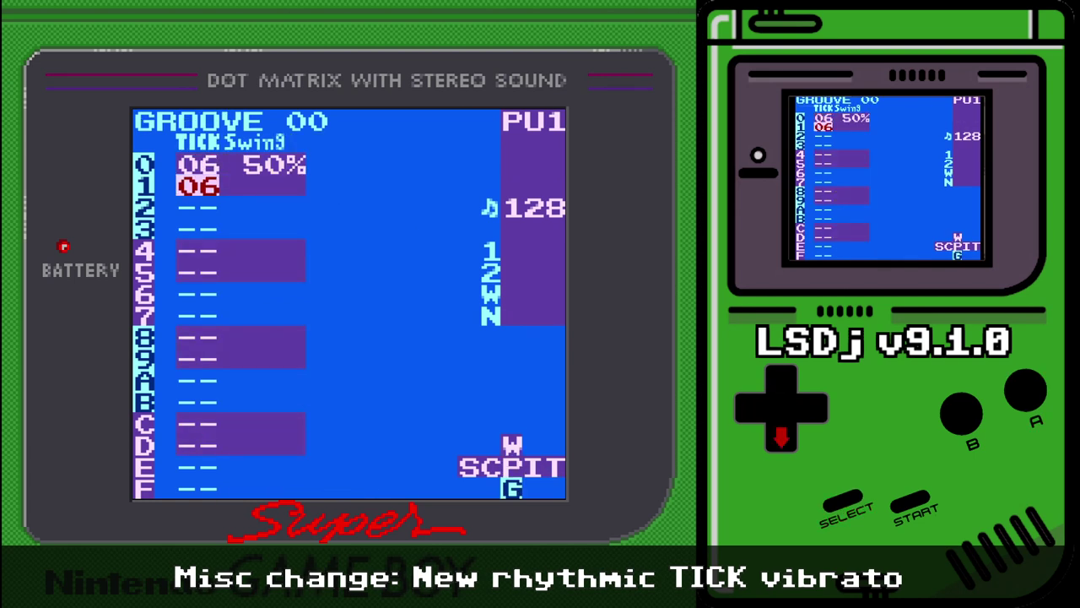
key("Up")
key("Down")
key("Up")
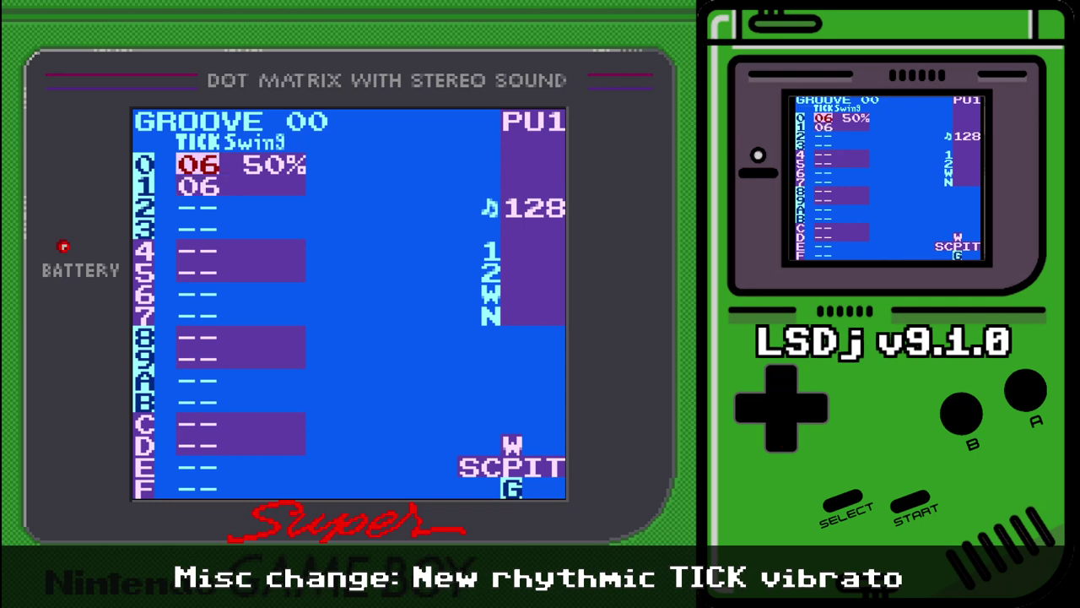
key("s+Up")
key("s+Up")
key("s+Up")
key("s+Down")
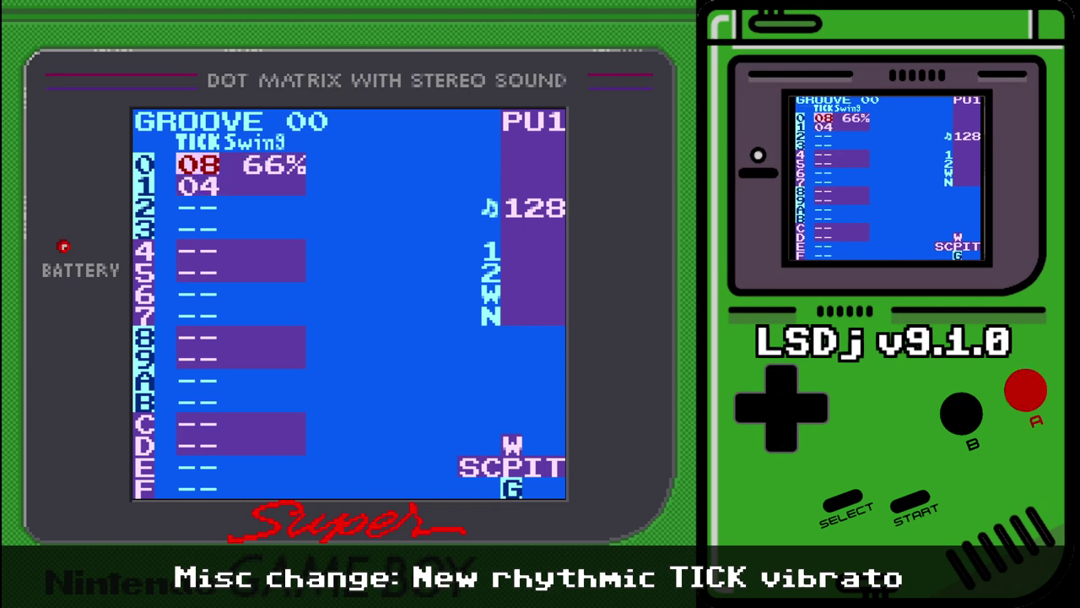
key("x+Down")
key("x+Down")
key("shift+Up")
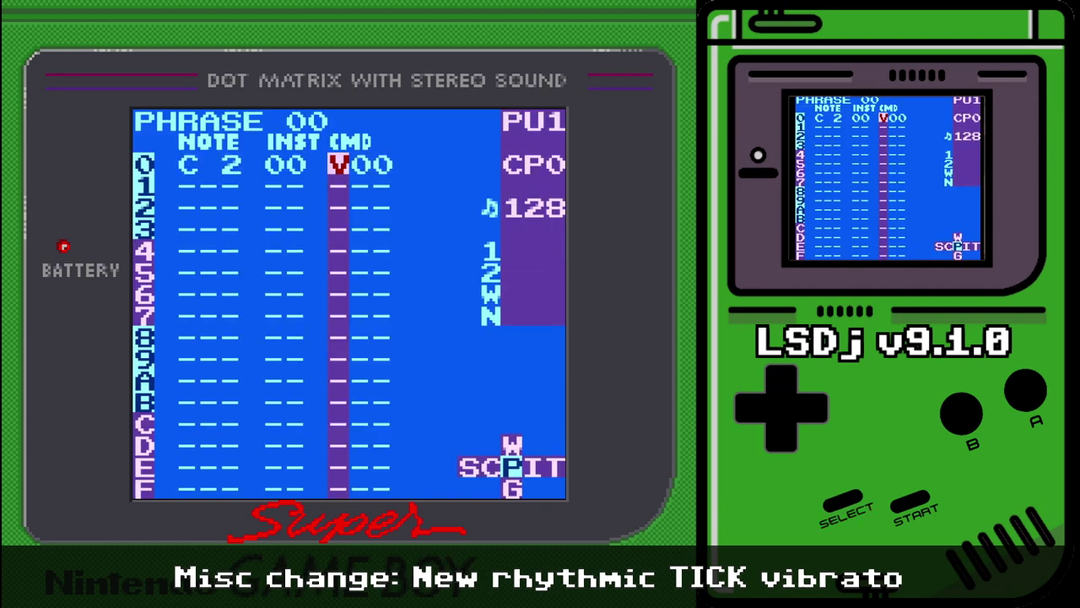
- Set the value of the V command in row 0 of phrase 00 to 18
key("Right")
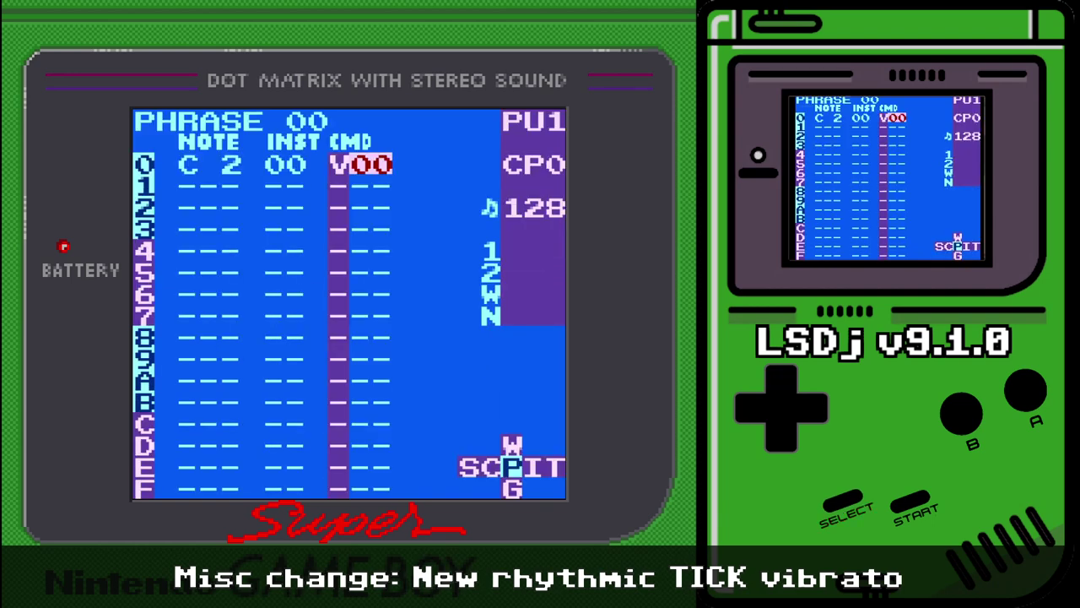
key("x+Up")
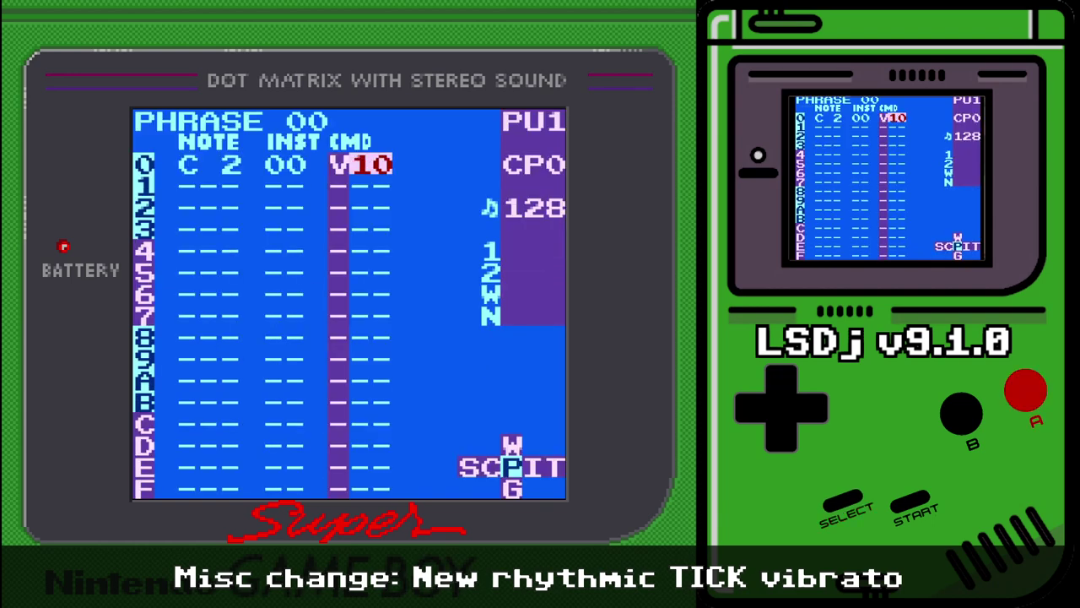
key("x+Right")
- Raise the note in row 0 of phrase 00 to C 7
key("Left")
key("Left")
key("Left")
key("x+Up")
key("x+Up")
key("x+Up")
key("x+Up")
key("x+Up")
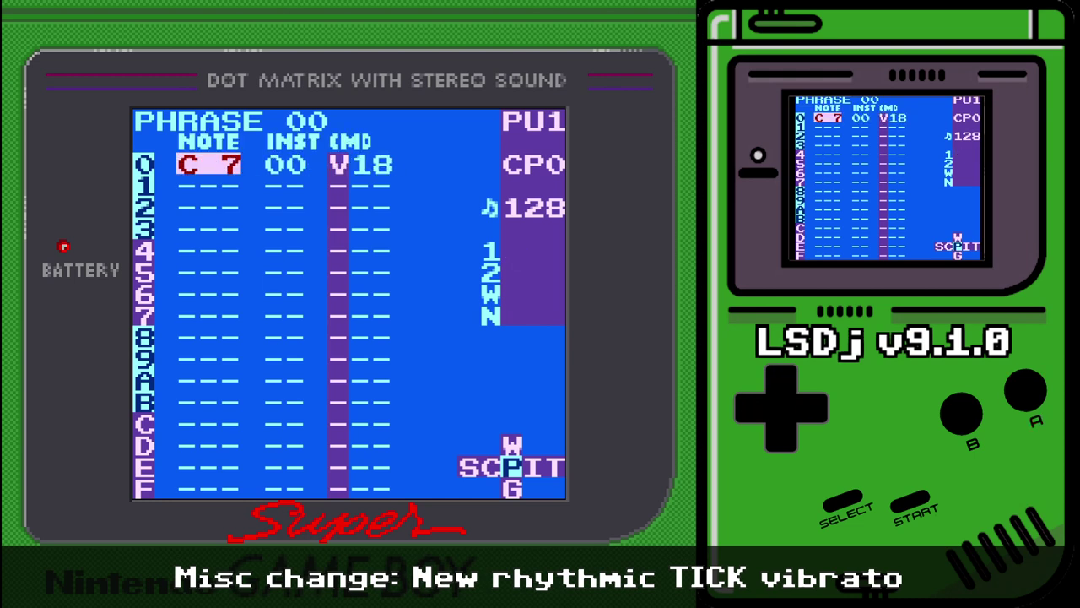
key("Right")
key("Right")
key("Right")
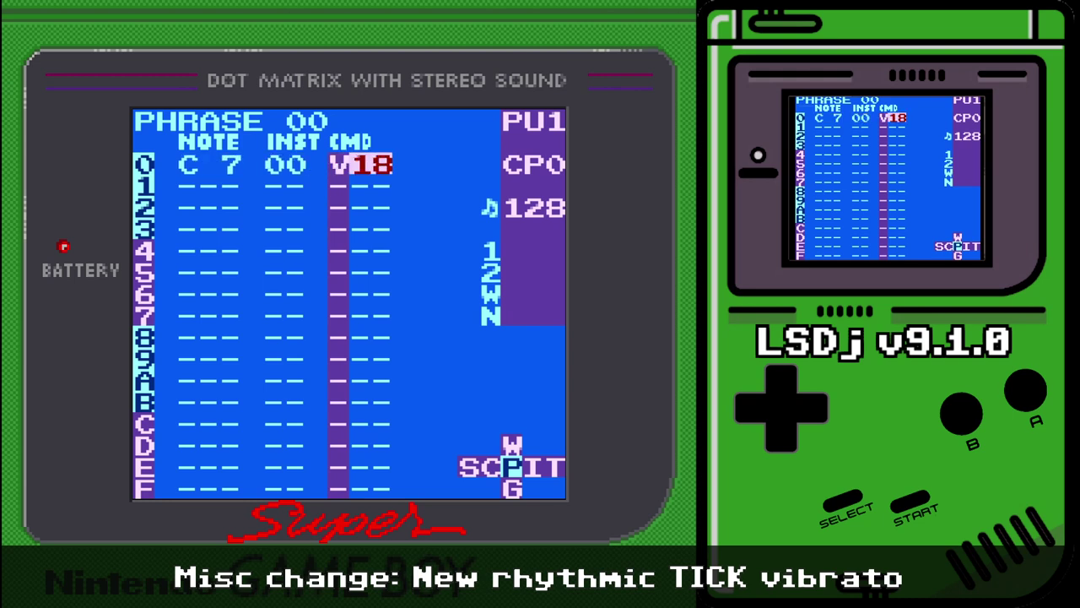
key("x")
key("Left")
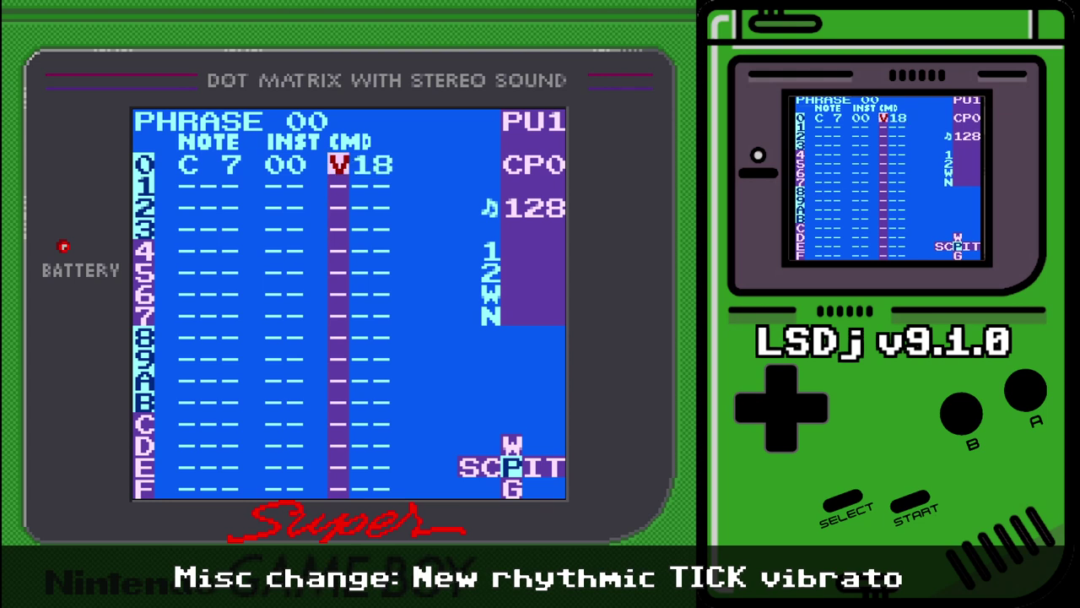
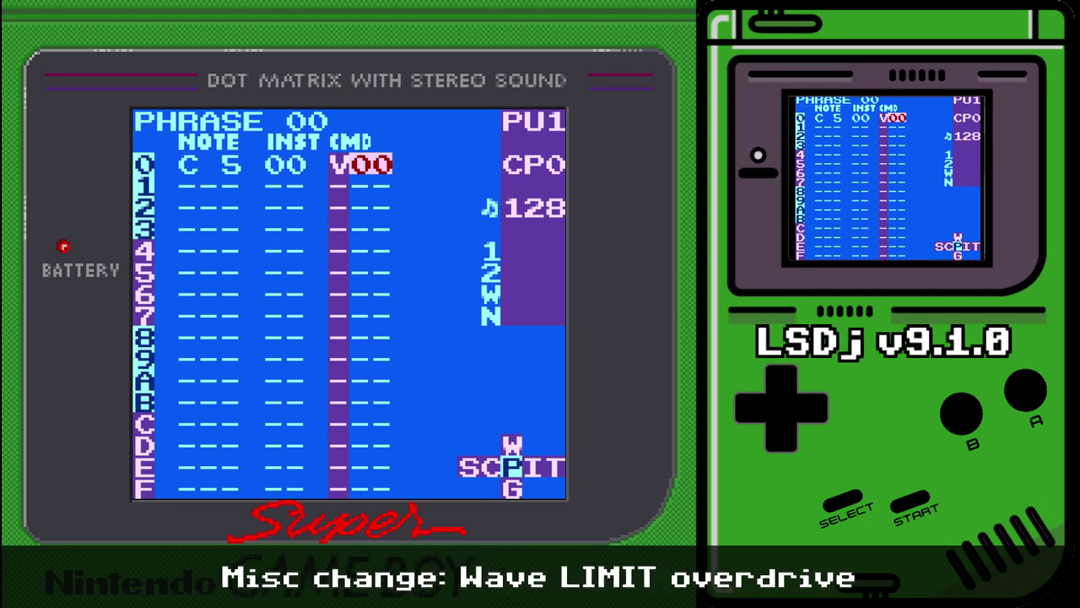
- Add chain 02 to the first row of the wave channel and place phrase 02 in its row 0
key("shift+Left")
key("shift+Left")
key("Right")
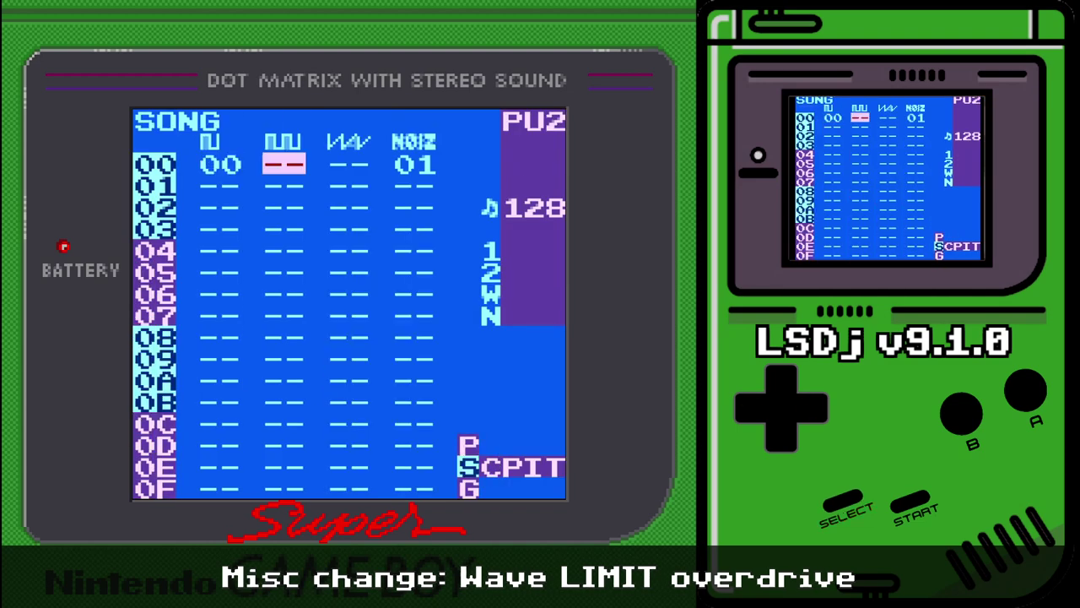
key("Right")
key("x")
key("shift+Right")
key("x")
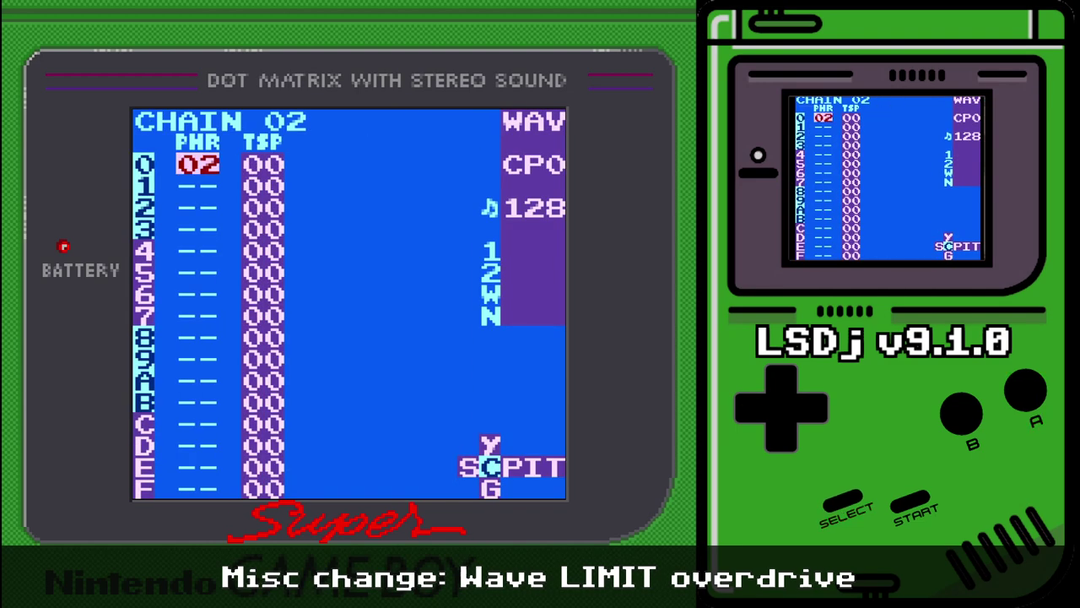
- Enter instrument 02 and note C 2 in row 0 of phrase 02 on the WAV channel
key("shift+Right")
key("Left")
key("x")
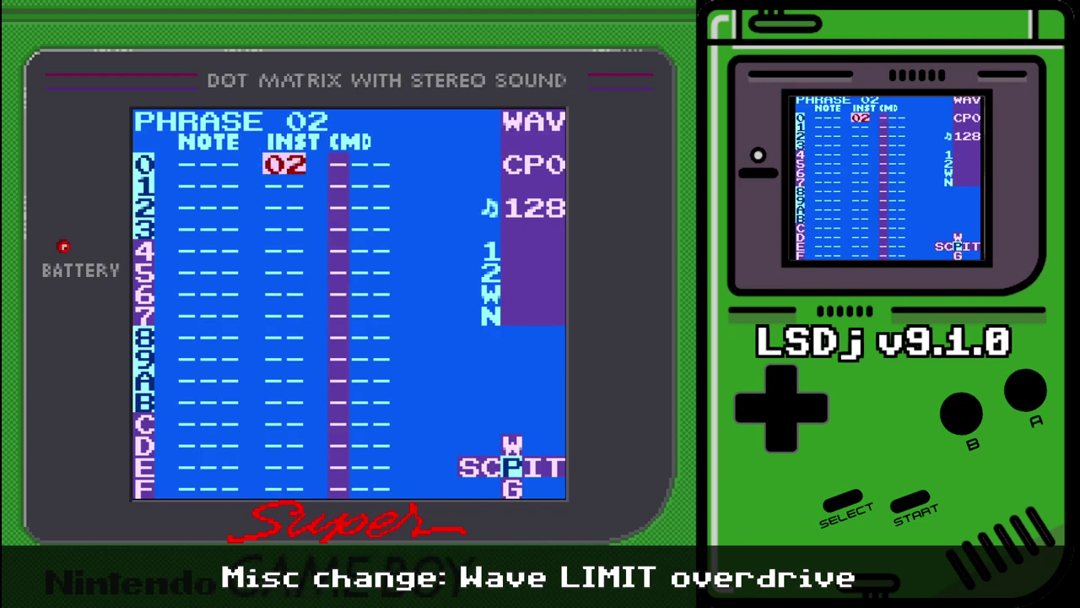
key("Left")
key("x")
key("x+Up")
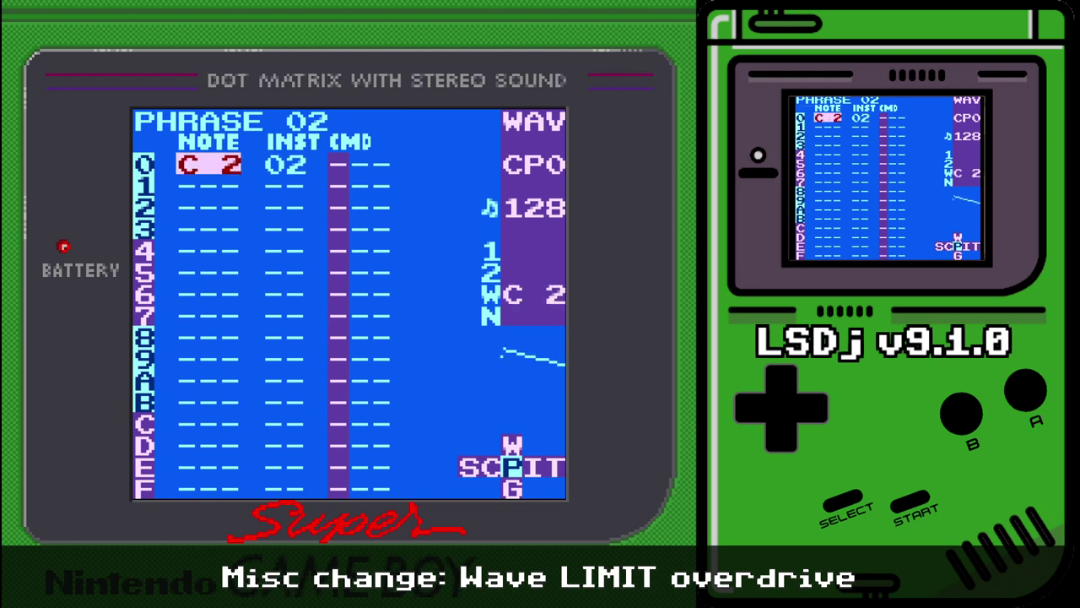
key("shift")
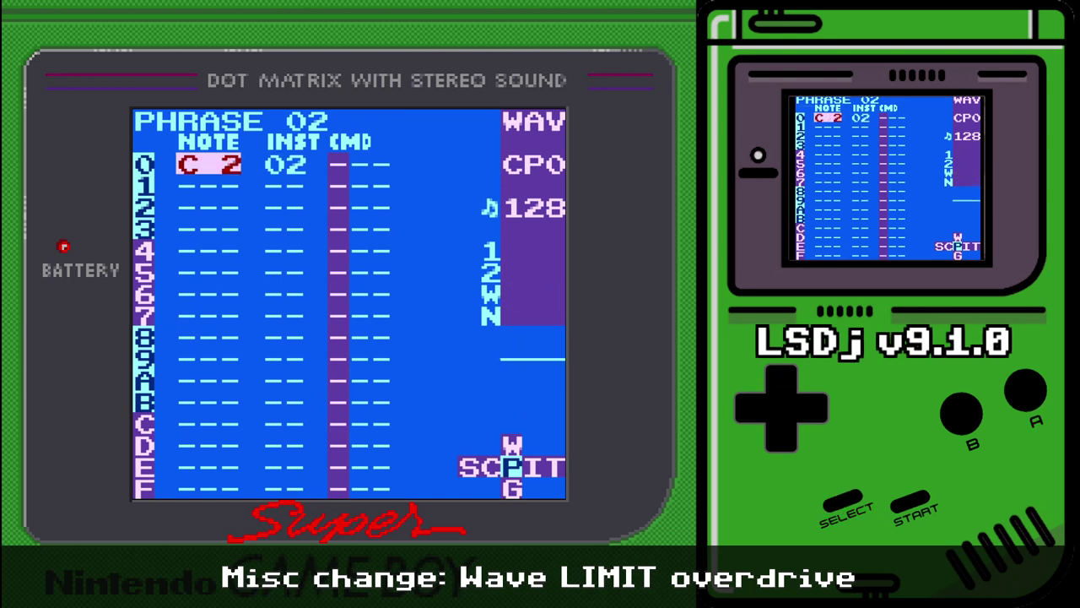
key("shift")
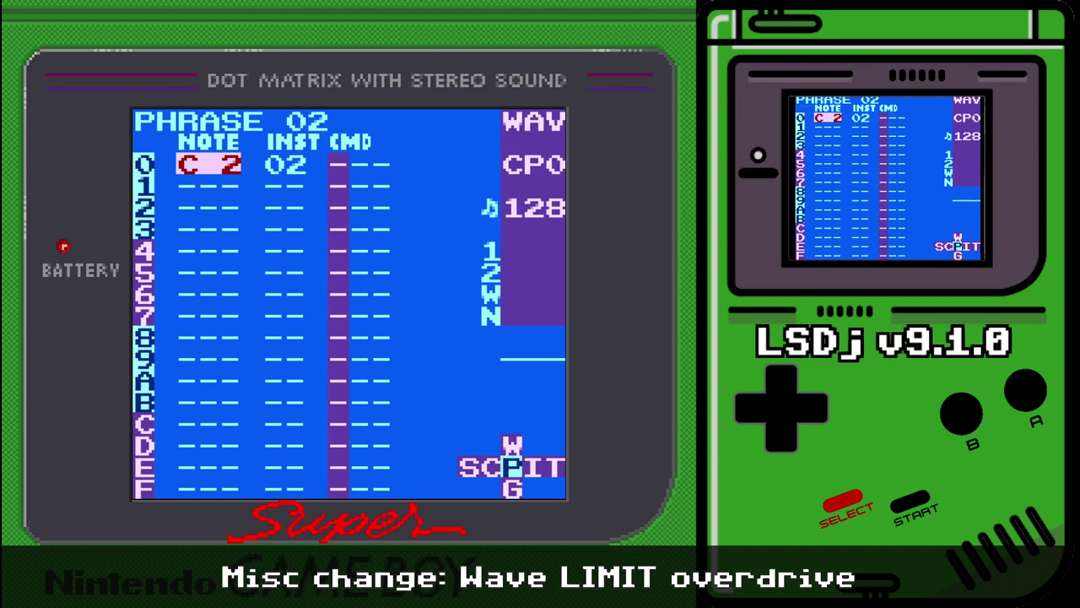
- Open the synth 0 settings from instrument 02 by way of wave 00, and select the starting LIMIT value
key("shift+Right")
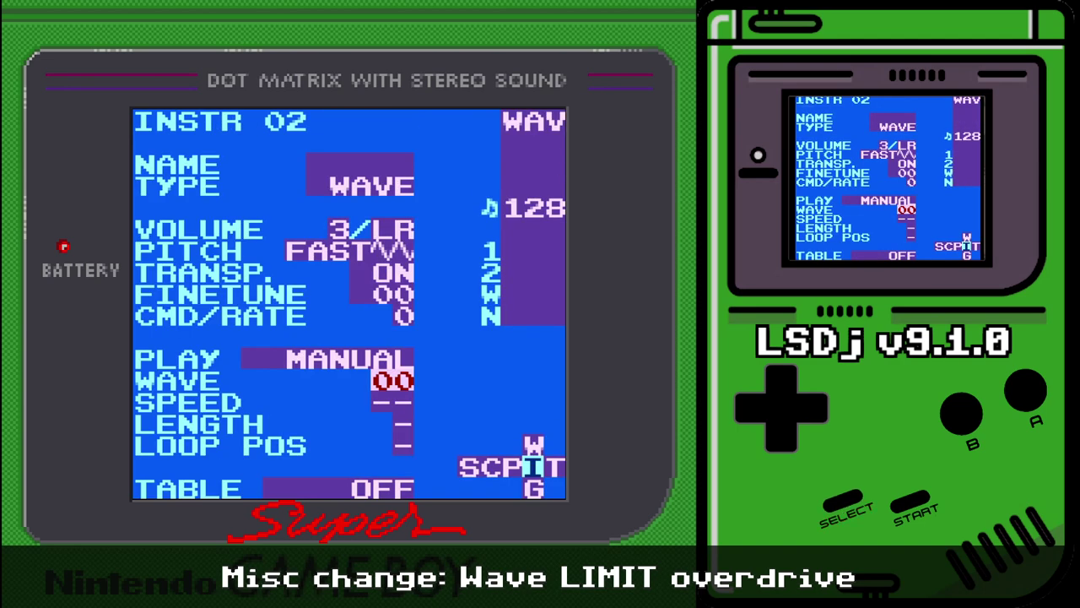
key("Up")
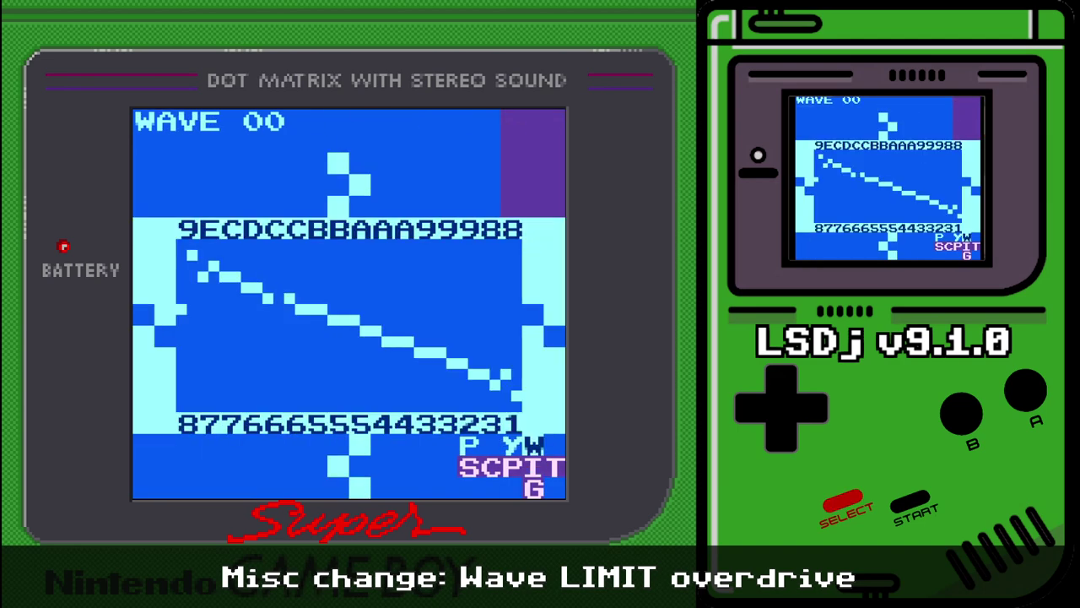
key("Left")
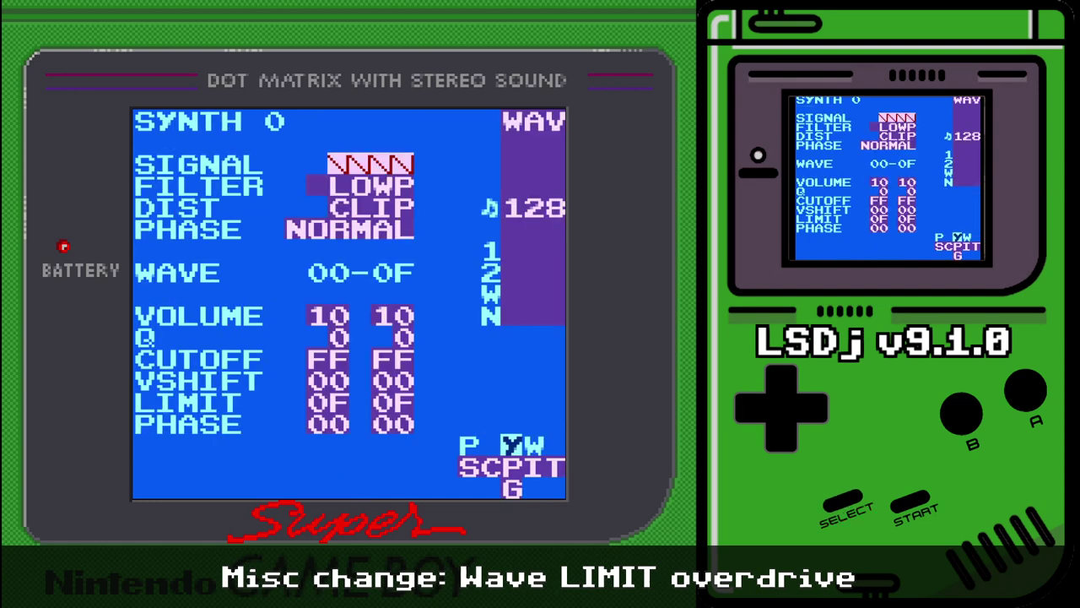
key("Down")
key("Right")
key("Down")
key("Down")
key("Down")
key("Down")
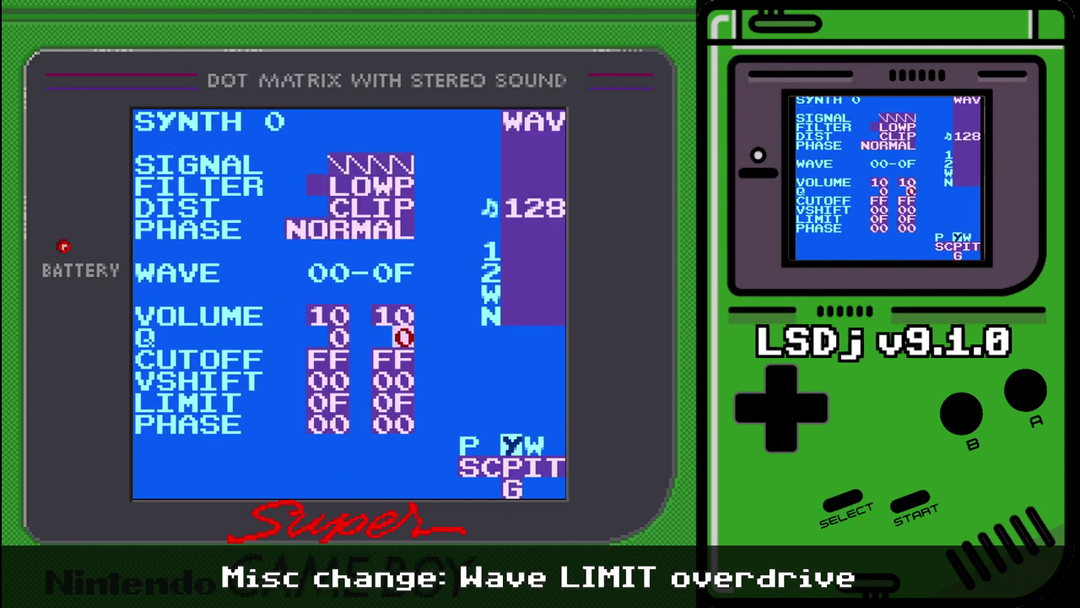
key("Left")
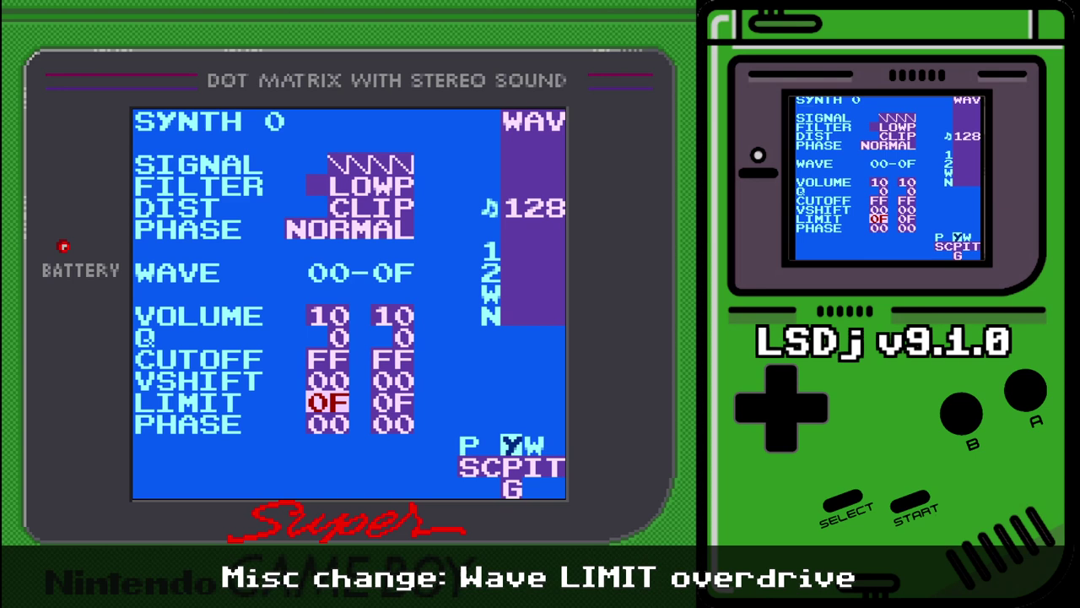
- Lower the starting LIMIT of synth 0 one unit at a time, and raise it back to 0F
key("x+Left")
key("Left")
key("x")
key("x+Left")
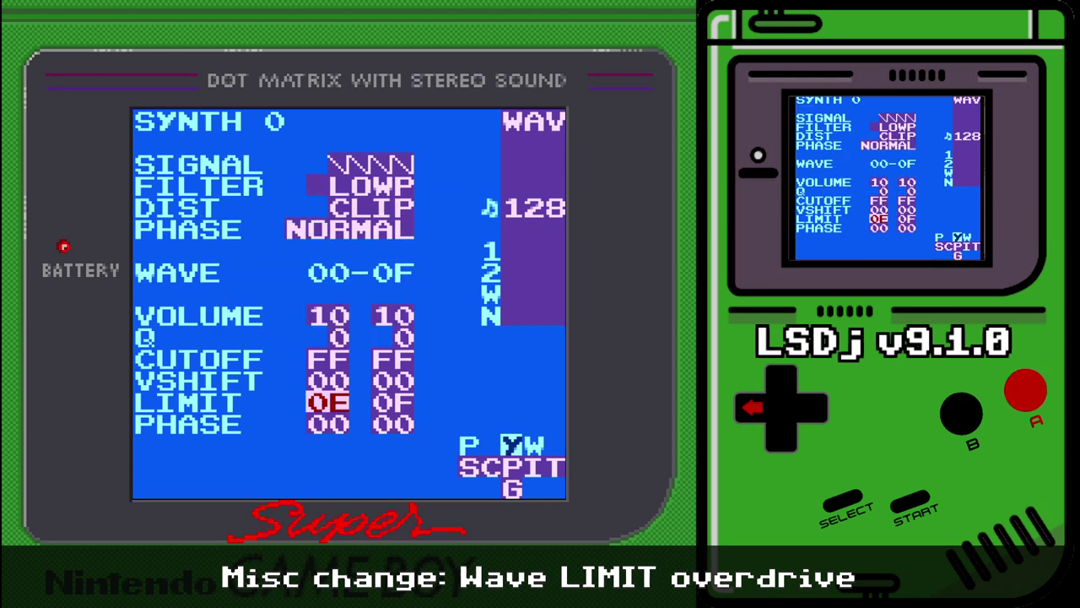
key("x+Left")
key("x+Left")
key("x+Left")
key("x+Left")
key("x+Left")
key("x+Left")
key("x+Left")
key("x+Left")
key("x+Left")
key("x+Left")
key("x+Left")
key("x+Left")
key("x+Left")
key("x+Left")
key("x+Right")
key("x+Right")
key("x+Right")
key("x+Right")
key("x+Right")
key("x+Right")
key("x+Right")
key("x+Right")
key("x+Right")
key("x+Right")
key("x+Right")
key("x+Right")
key("x+Right")
key("x+Right")
key("x+Right")
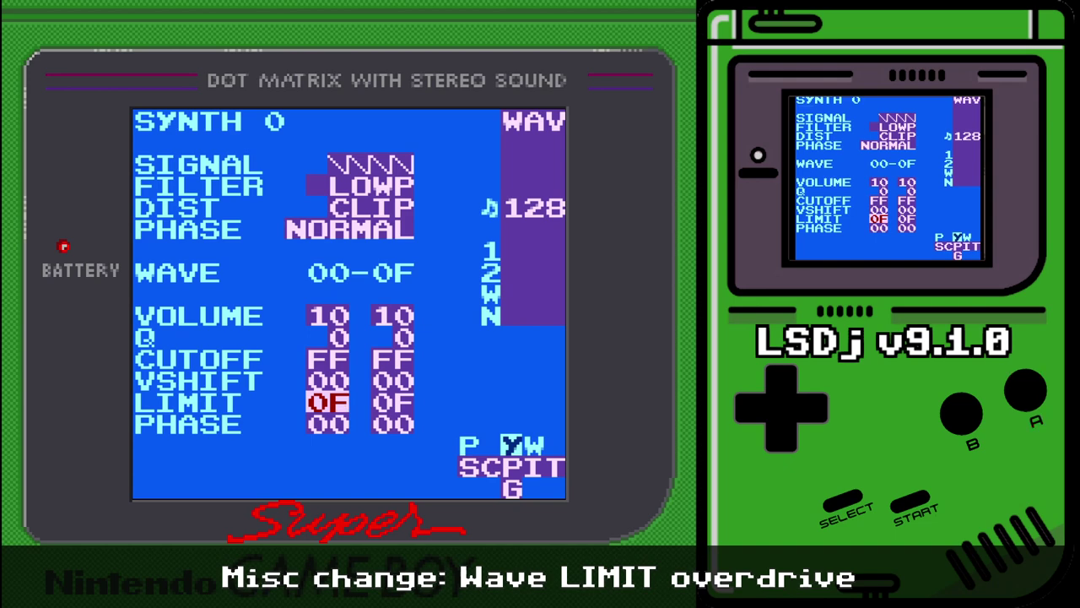
- Set both the starting and ending VOLUME of synth 0 to 20, and check the shape of wave 00
key("Up")
key("Up")
key("Up")
key("Up")
key("x+Up")
key("Right")
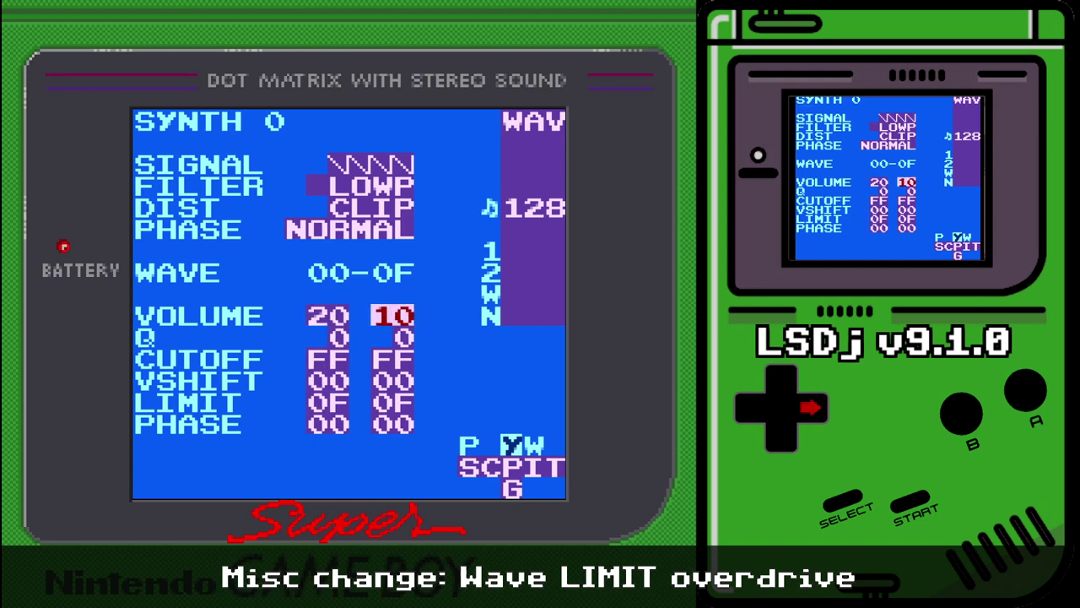
key("x+Up")
key("shift+Right")
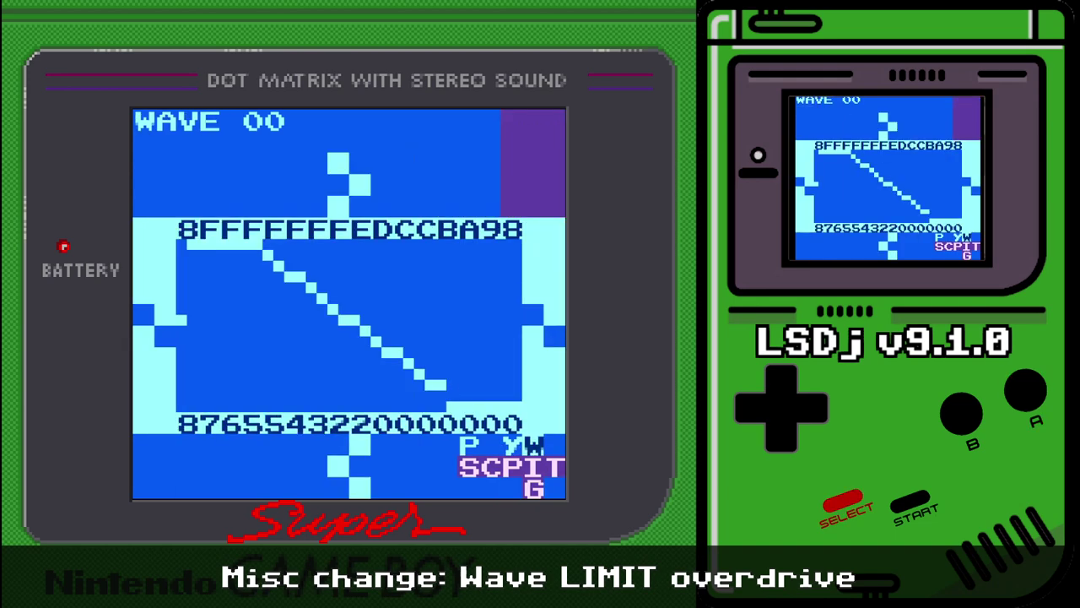
key("shift+Left")
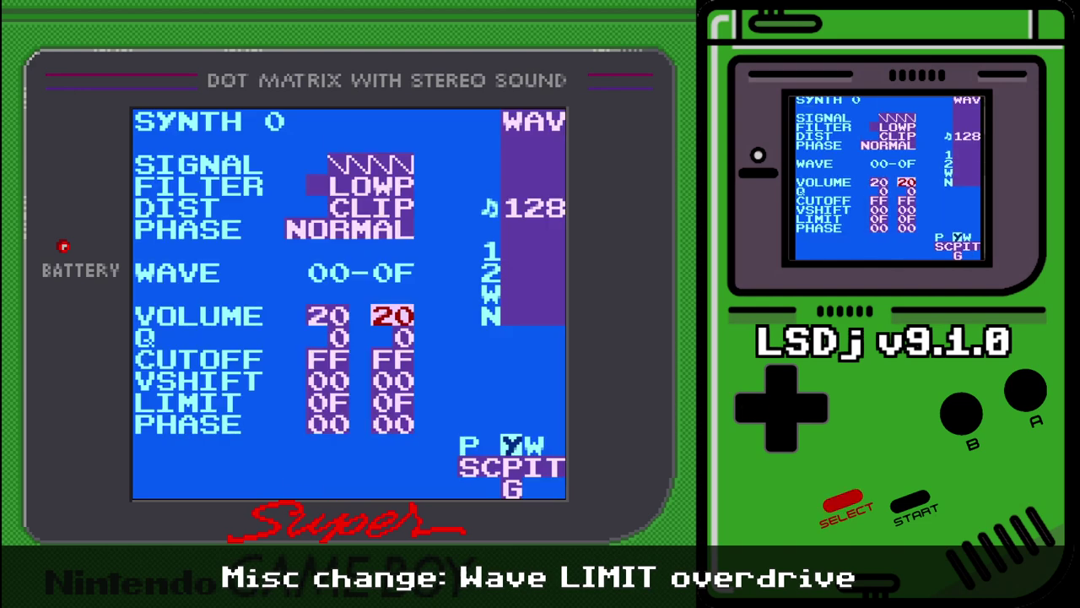
- Examine synth 0's DIST and LIMIT settings against the waveform of wave 00
key("Down")
key("Down")
key("Down")
key("Left")
key("Down")
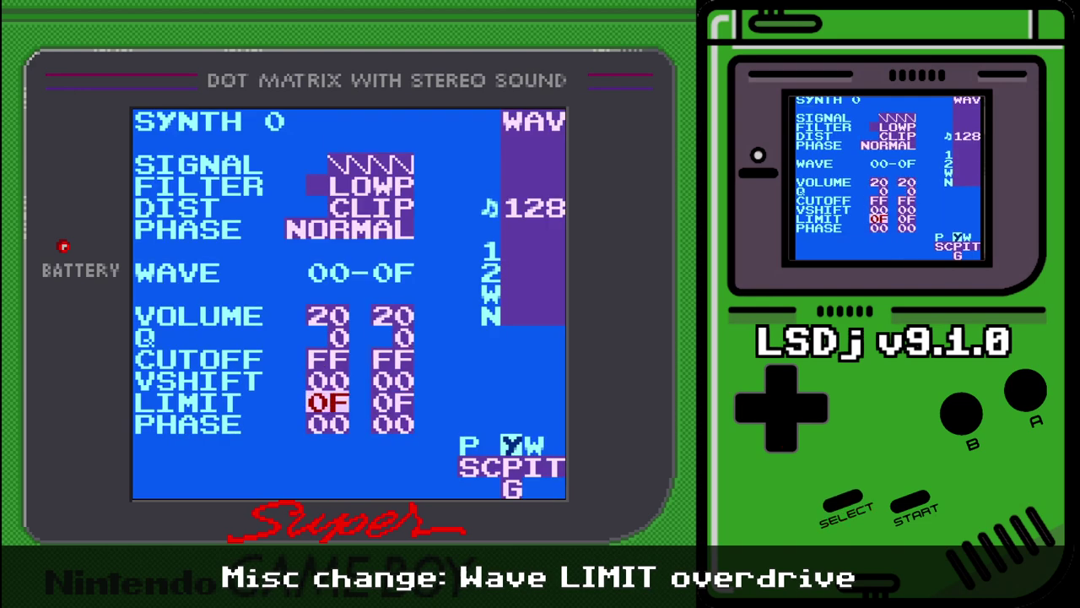
key("Up")
key("Up")
key("Up")
key("Up")
key("Up")
key("Up")
key("Up")
key("Down")
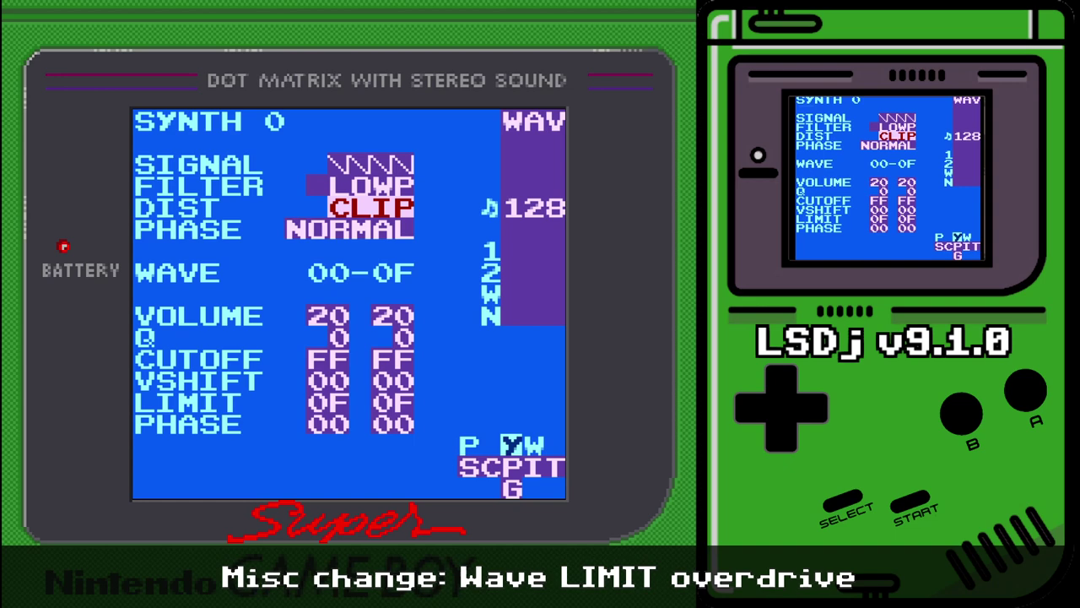
key("Down")
key("Down")
key("Down")
key("Down")
key("Down")
key("Down")
key("Down")
key("Left")
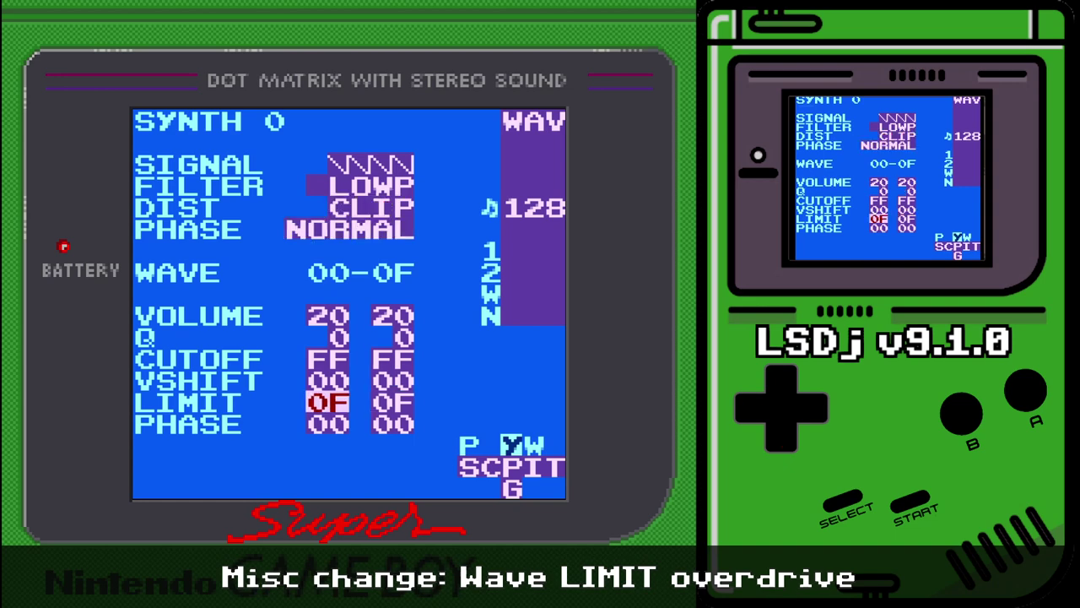
key("shift+Right")
key("shift+Left")
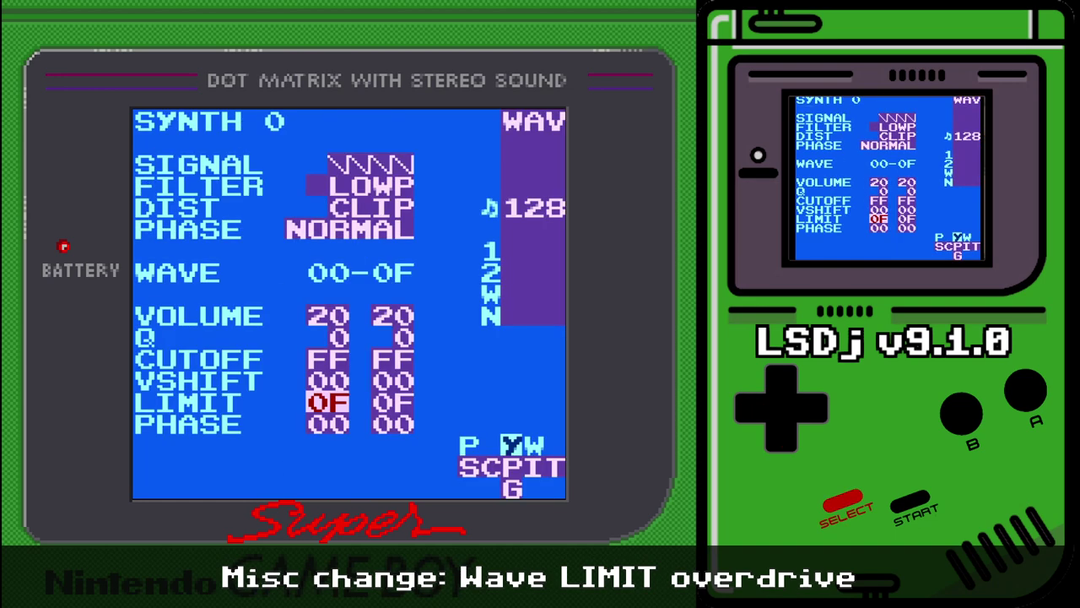
key("shift+Right")
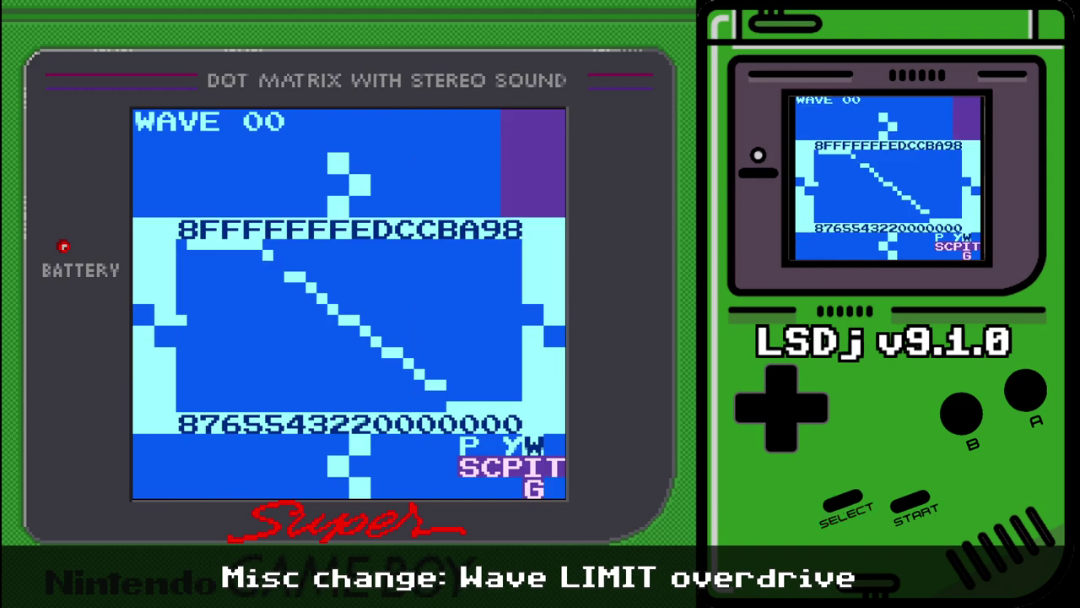
key("shift+Left")
- Set the starting LIMIT of synth 0 to 17 and view the regenerated shape of wave 00
key("x+Right")
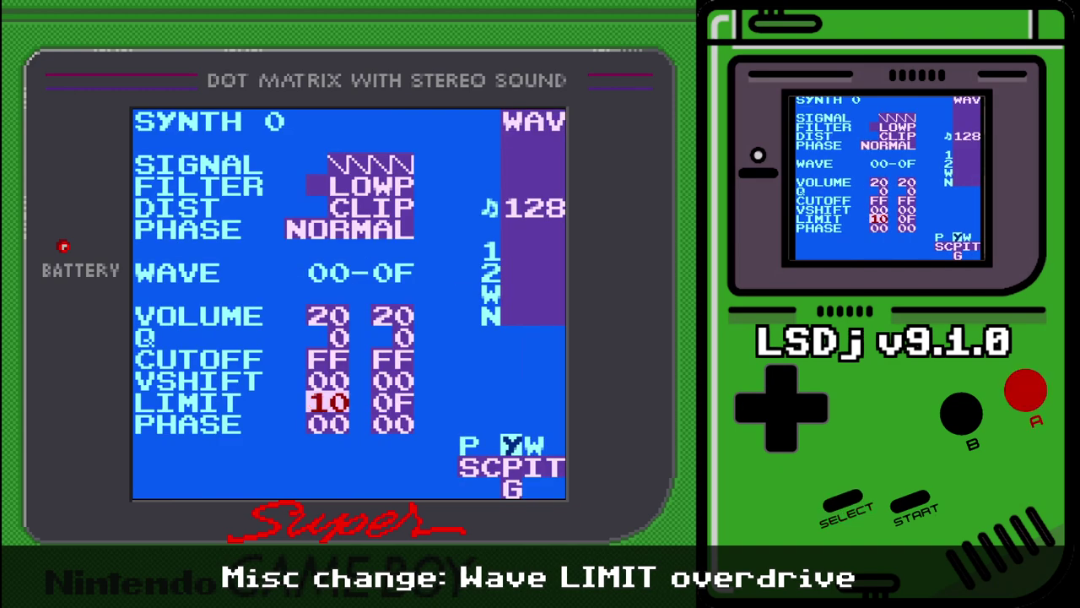
key("x+Right")
key("x+Right")
key("x+Right")
key("x+Right")
key("x+Right")
key("x+Right")
key("x+Right")
key("shift+Right")
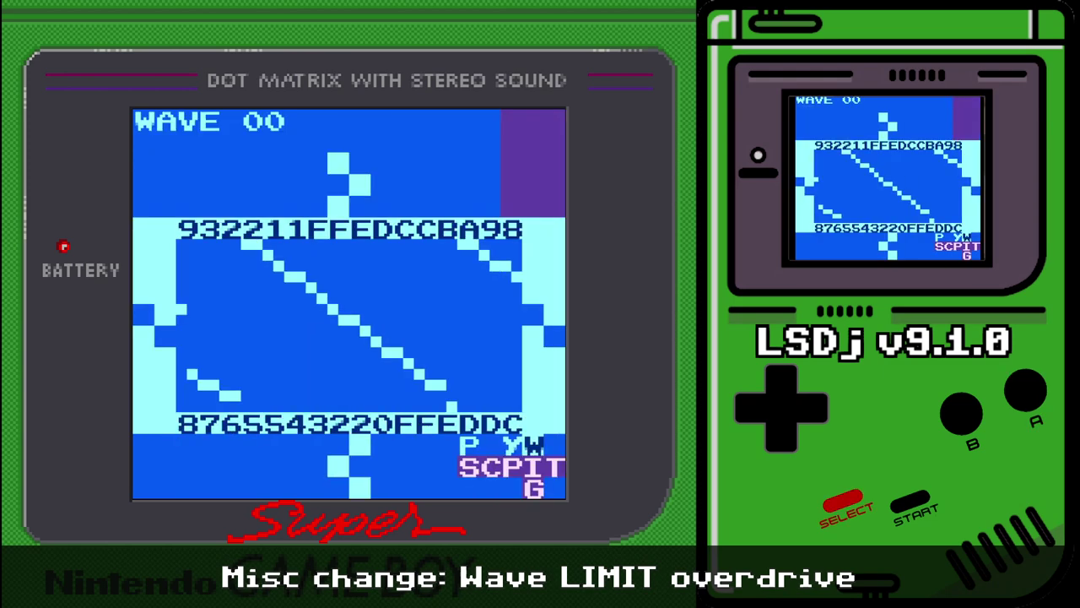
key("Left")
key("Left")
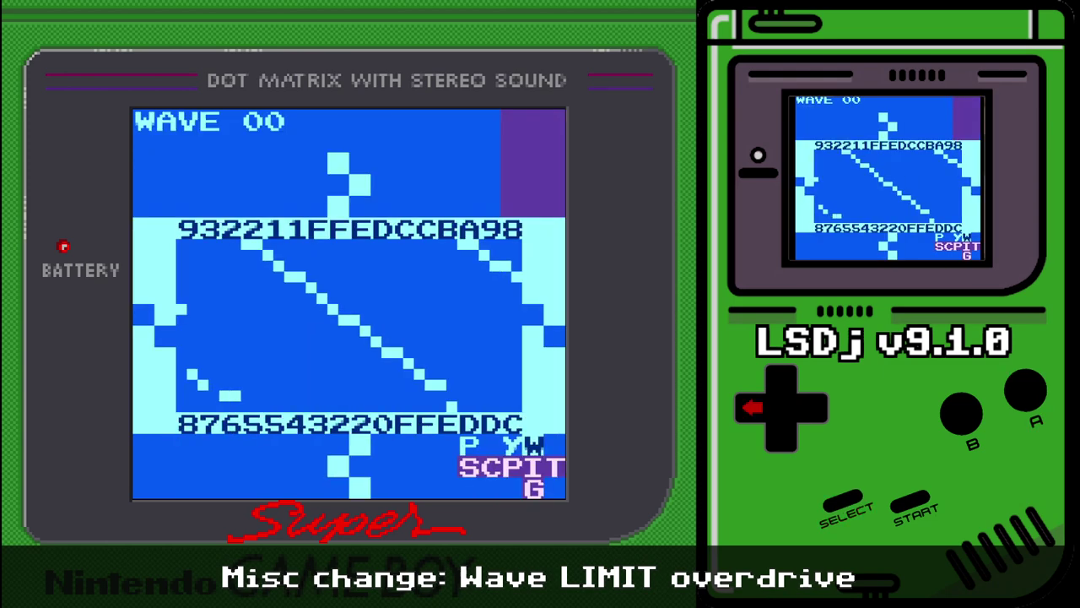
key("Right")
- Review the settings of synth 0, from the distortion mode down to the starting LIMIT
key("shift+Left")
key("Up")
key("Up")
key("Up")
key("Up")
key("Up")
key("Up")
key("Down")
key("Down")
key("Down")
key("Right")
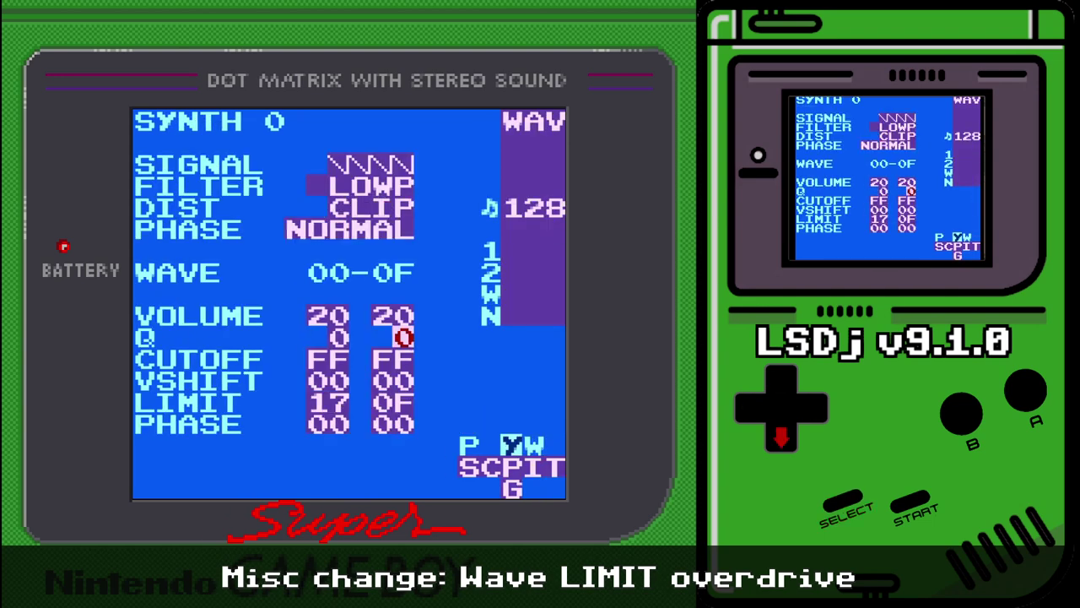
key("Down")
key("Down")
key("Down")
key("Left")
- Step through the synth's waveforms from wave 00 to wave 0F and back to wave 0A
key("shift+Right")
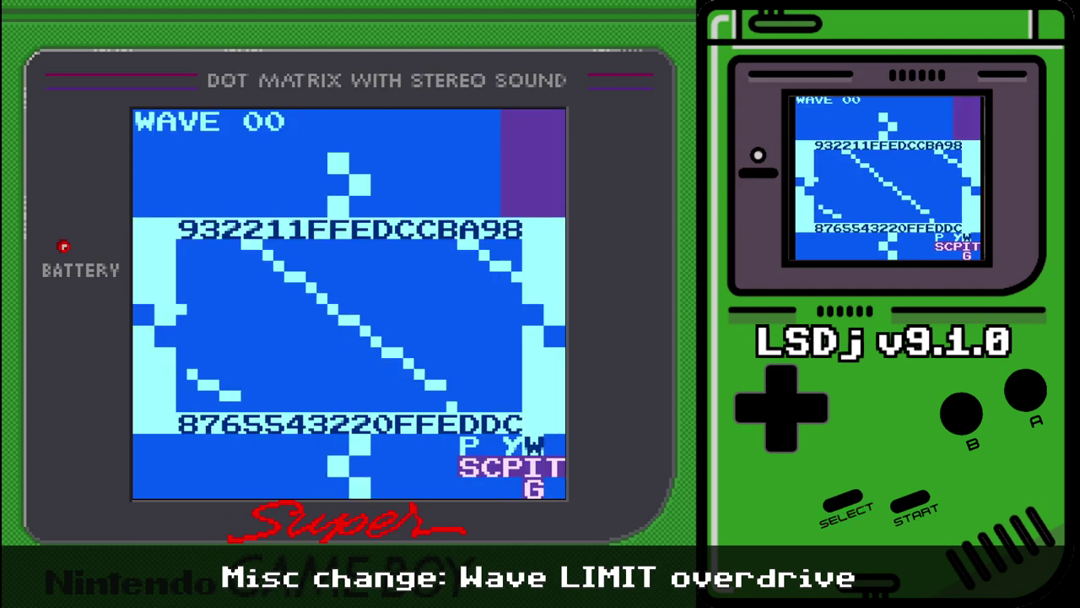
key("a+Right")
key("a+Right")
key("a+Right")
key("a+Right")
key("a+Right")
key("a+Right")
key("a+Right")
key("a+Right")
key("a+Right")
key("a+Right")
key("a+Right")
key("a+Right")
key("a+Right")
key("a+Right")
key("a+Right")
key("a+Left")
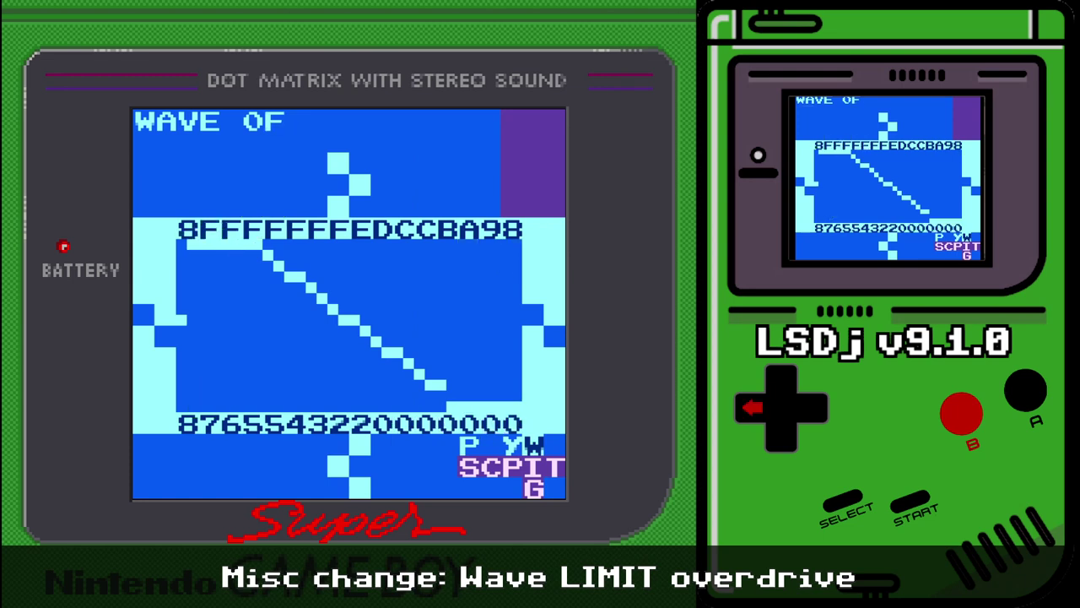
key("a+Left")
key("a+Left")
key("a+Left")
key("a+Left")
key("a+Left")
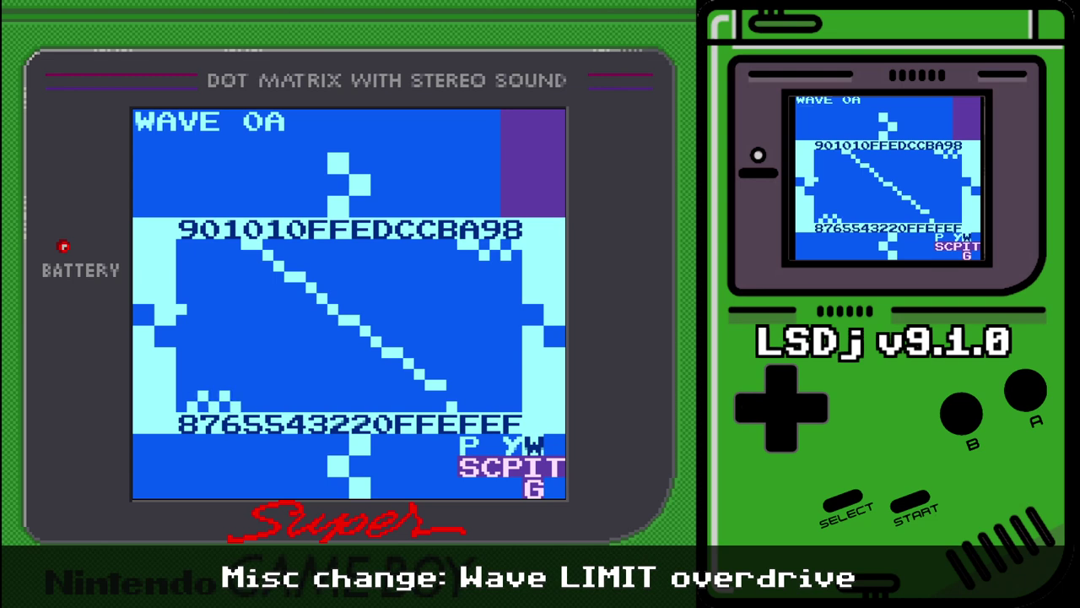
- Go to wave 0C and highlight the first nine samples of its waveform
key("z")
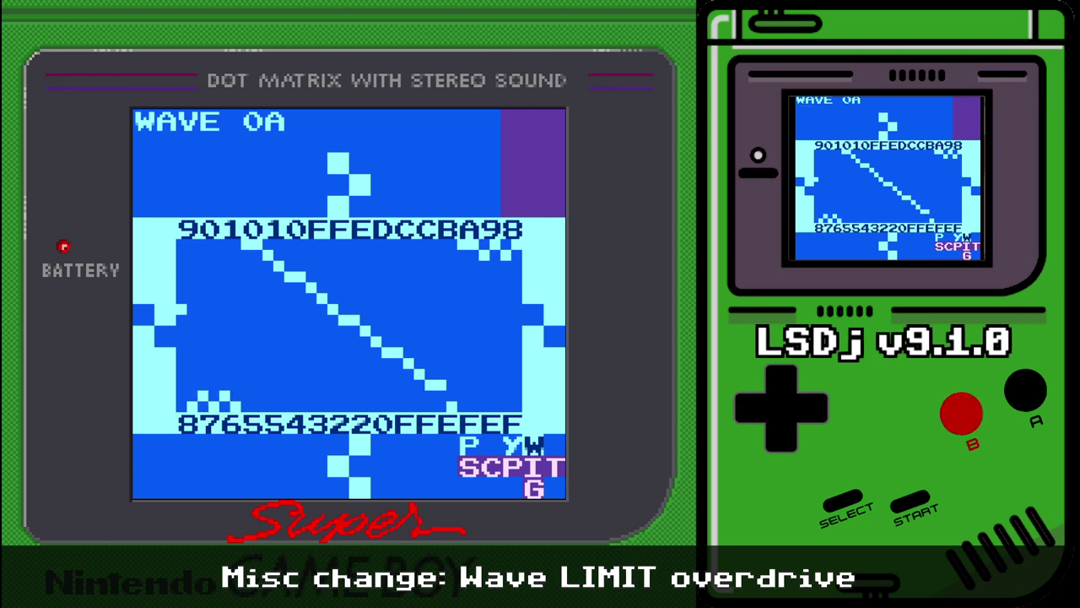
key("Right")
key("Right")
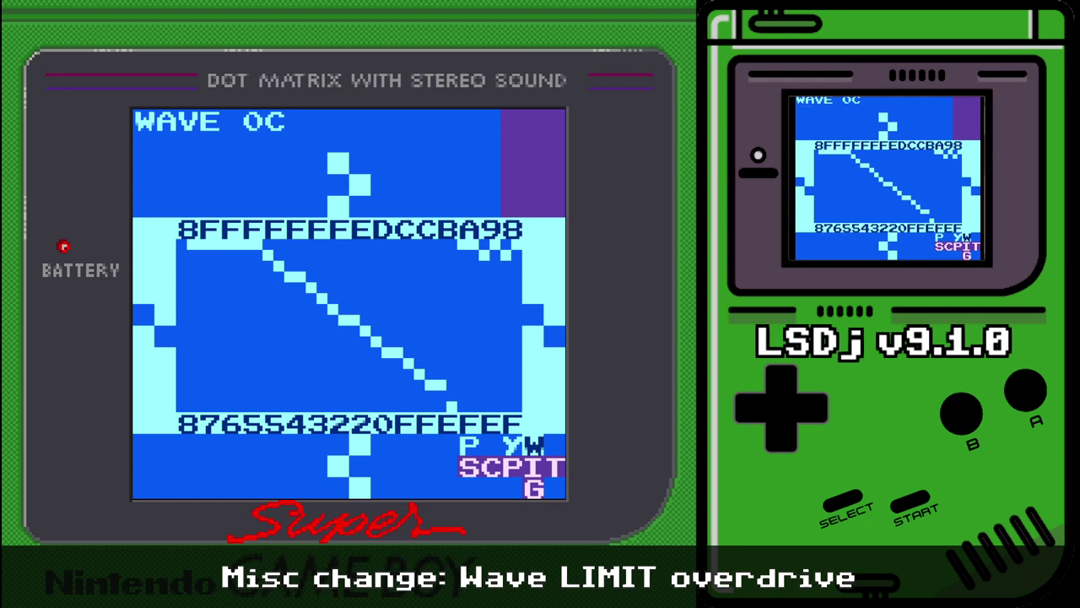
key("BackSpace+z")
key("Right")
key("Right")
key("Right")
key("Right")
key("Right")
key("Right")
key("Right")
key("Right")
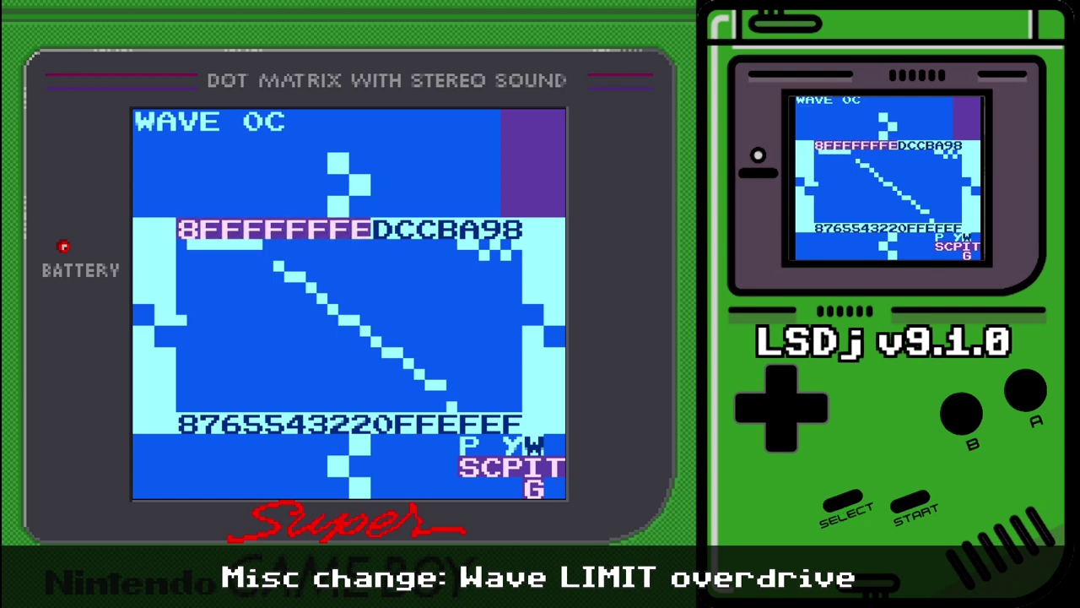
key("z")
- Compare the shapes of waves 09 to 0D, and return to the synth 0 settings
key("z+Left")
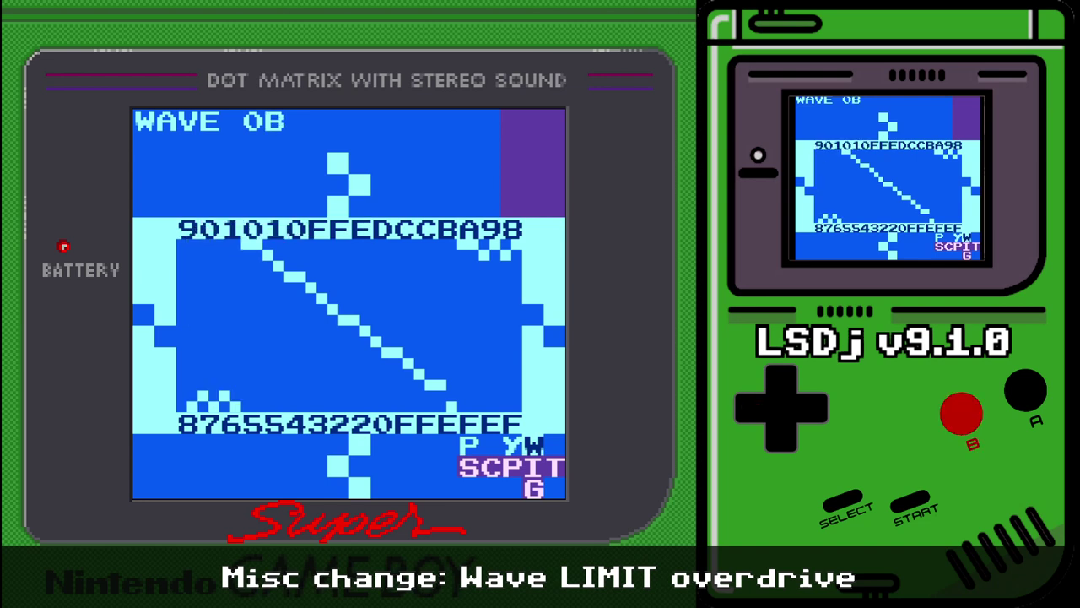
key("Right")
key("Left")
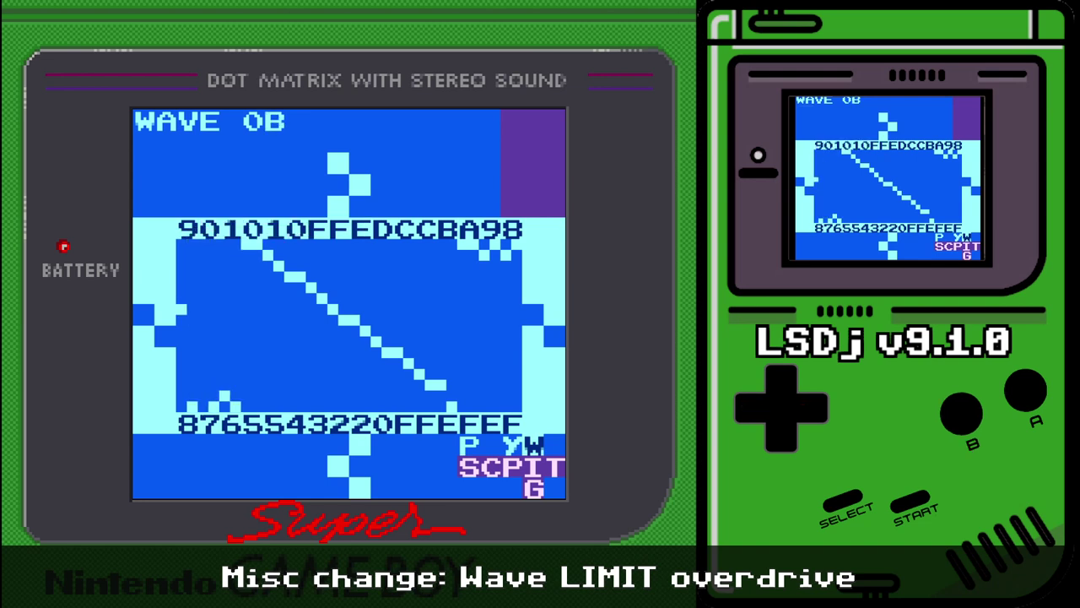
key("z+Right")
key("z+Right")
key("z+Left")
key("z+Right")
key("z+Right")
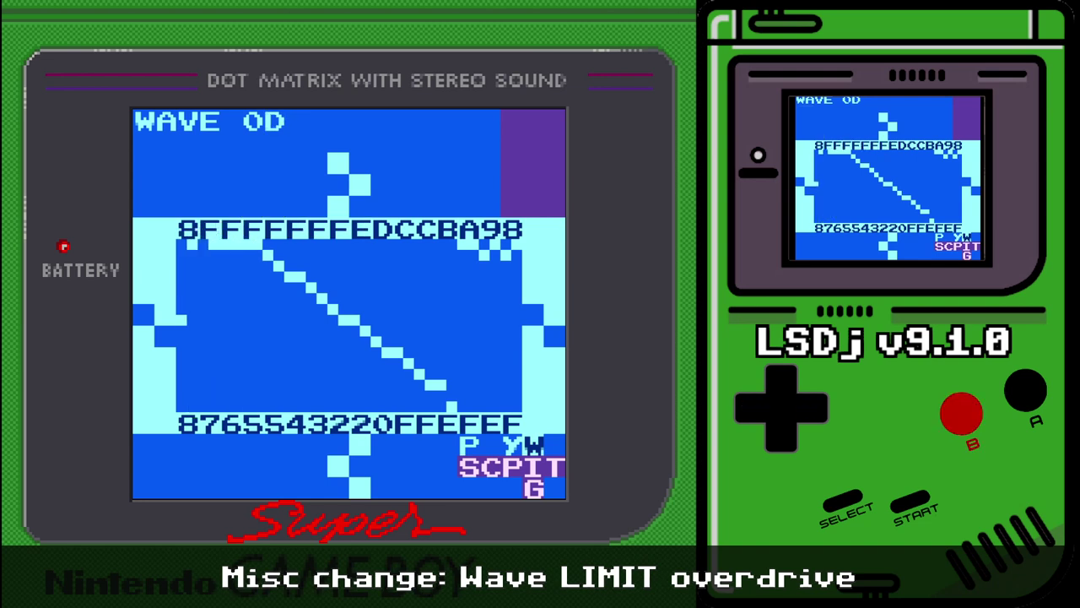
key("z+Left")
key("z+Left")
key("z+Left")
key("z+Left")
key("z+Left")
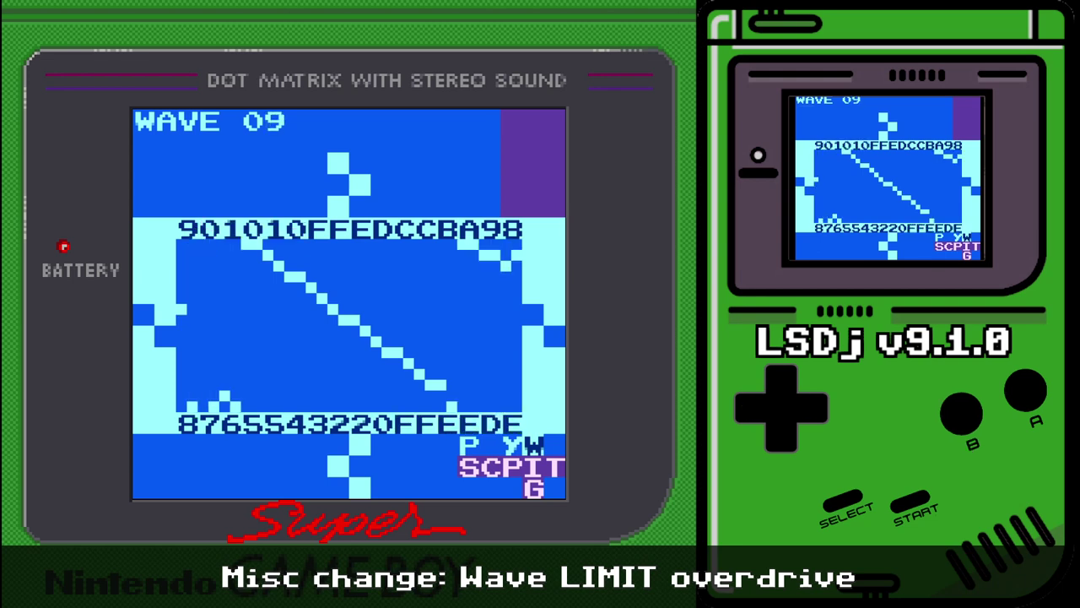
key("Right")
key("Left")
key("shift+Left")
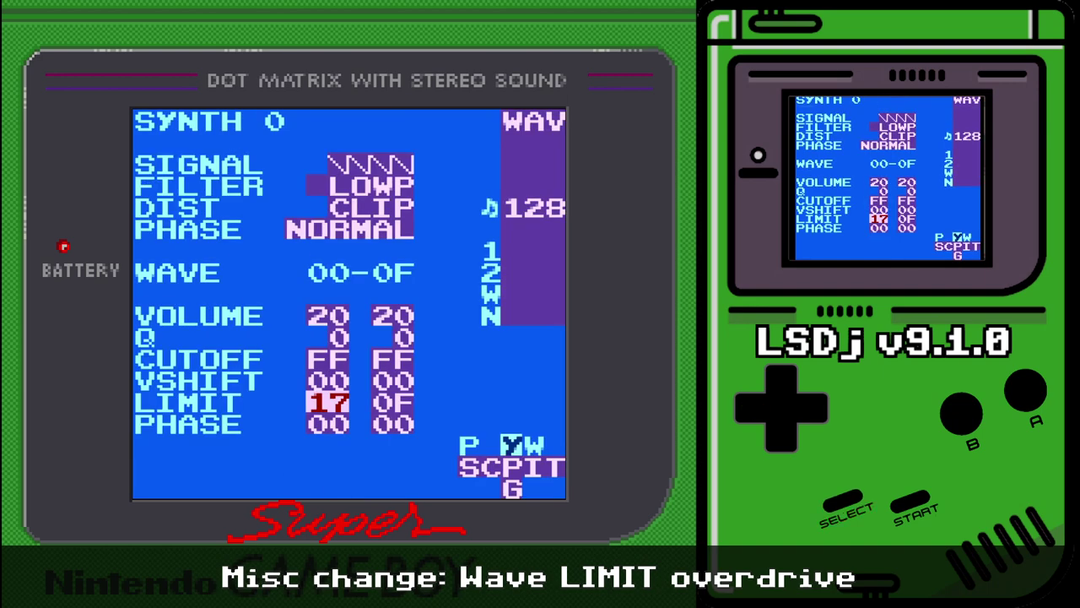
- Set the starting LIMIT of synth 0 to 0F
key("s+Left")
key("s+Left")
key("s+Left")
key("s+Left")
key("s+Left")
key("s+Left")
key("s+Left")
key("s+Left")
- Look over the synth 0 settings, comparing the starting and ending values down to LIMIT
key("Up")
key("Up")
key("Up")
key("Up")
key("Up")
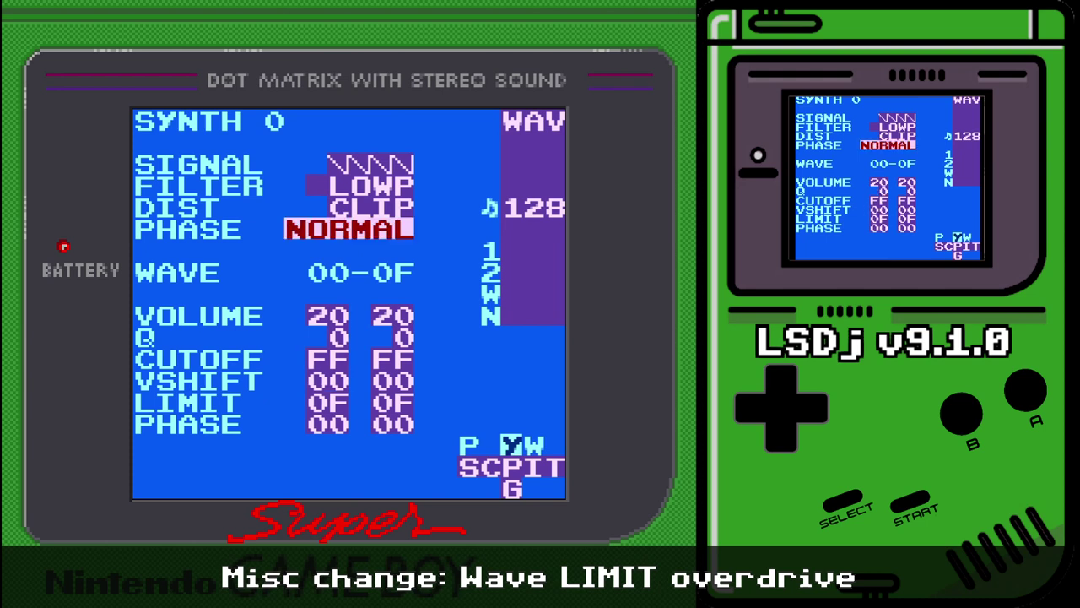
key("Up")
key("Right")
key("Down")
key("Down")
key("Down")
key("Down")
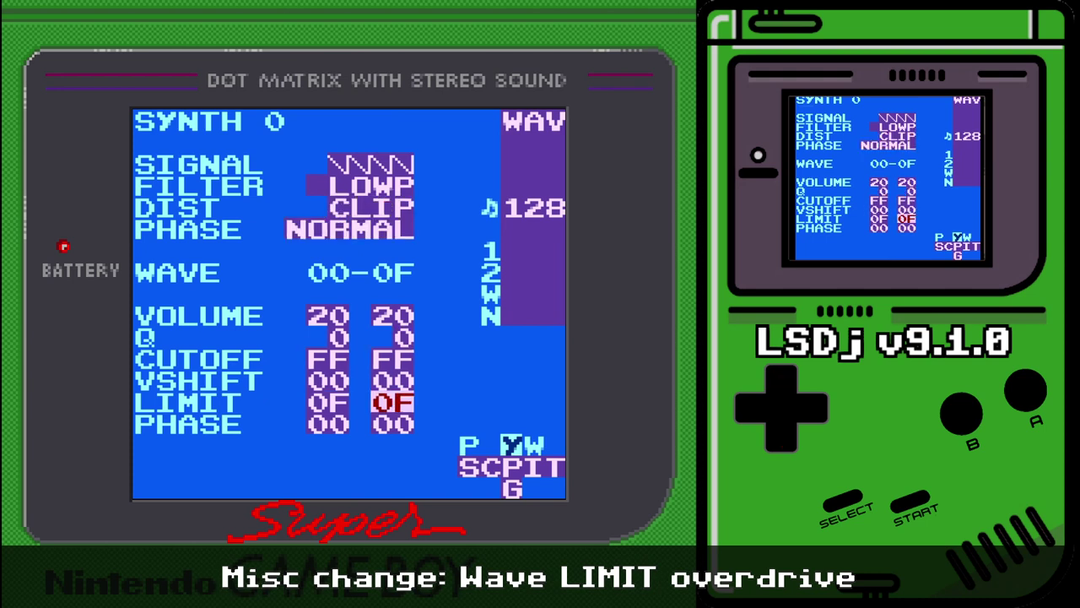
key("Left")
key("shift")
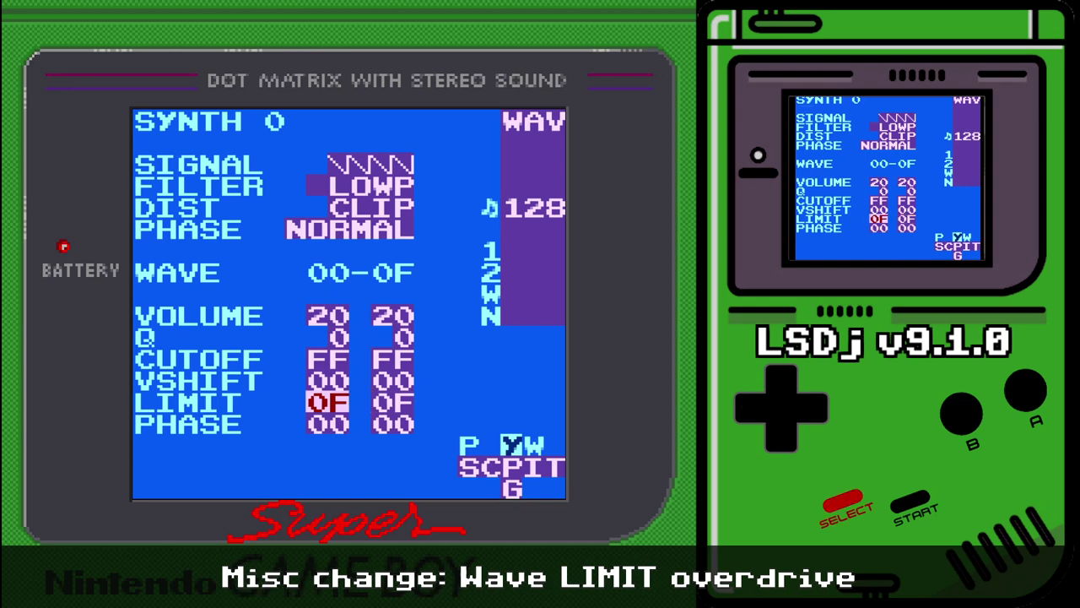
- Raise the starting LIMIT of synth 0 to FF and check the shape of wave 09
key("s+Up")
key("s+Up")
key("s+Up")
key("s+Up")
key("s+Up")
key("s+Up")
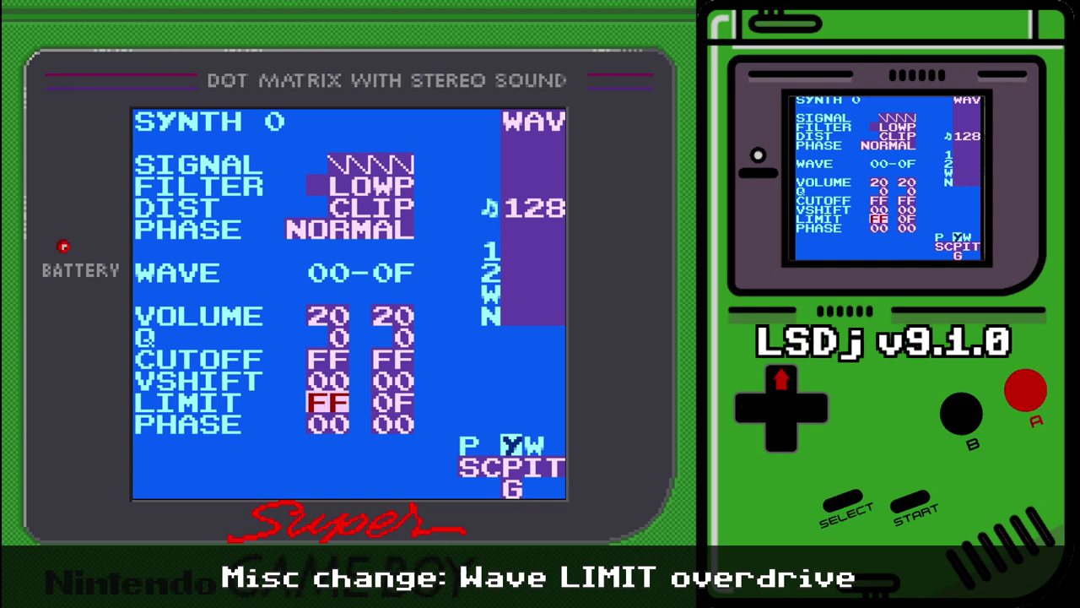
key("BackSpace+Right")
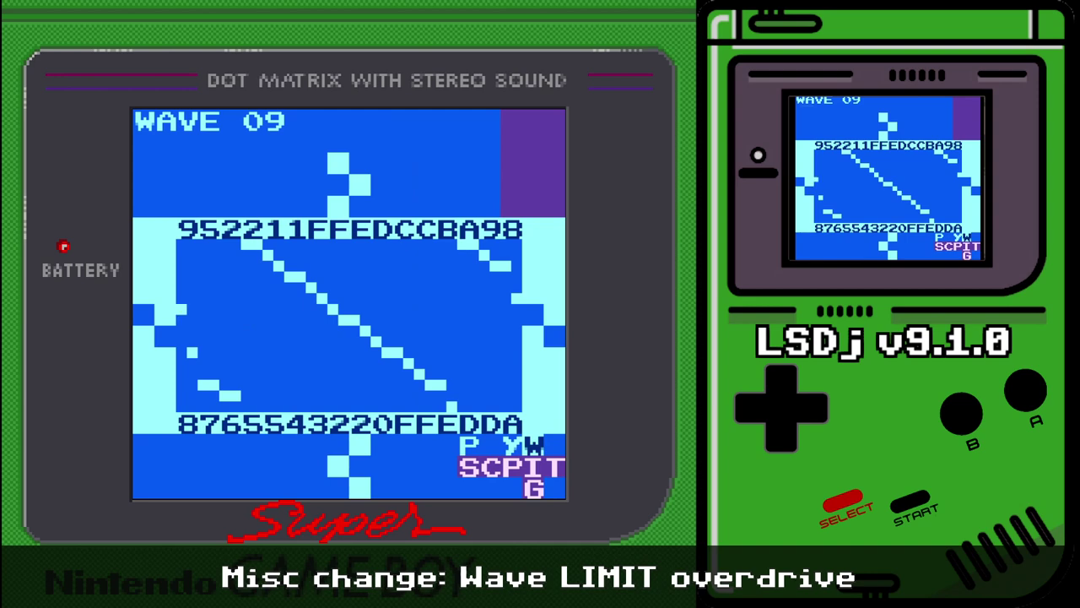
- Raise the starting VOLUME of synth 0 to FF and check the shape of wave 09
key("shift+Left")
key("Up")
key("Up")
key("Up")
key("Up")
key("s+Up")
key("s+Up")
key("s+Up")
key("s+Up")
key("s+Up")
key("s+Up")
key("s+Up")
key("s+Up")
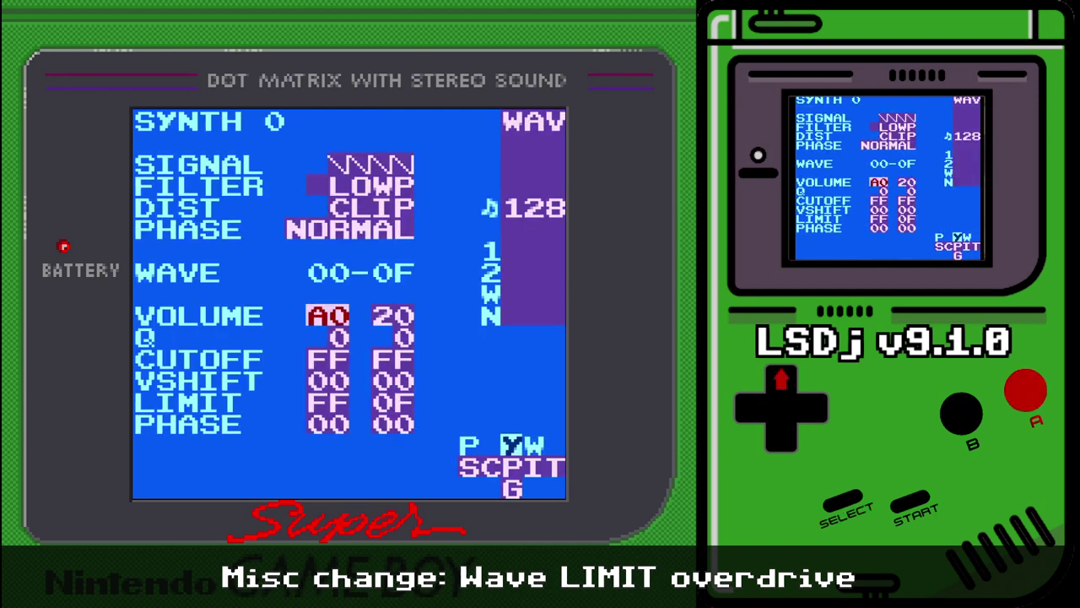
key("x+Up")
key("x+Up")
key("x+Up")
key("x+Up")
key("x+Up")
key("x+Up")
key("BackSpace+Right")
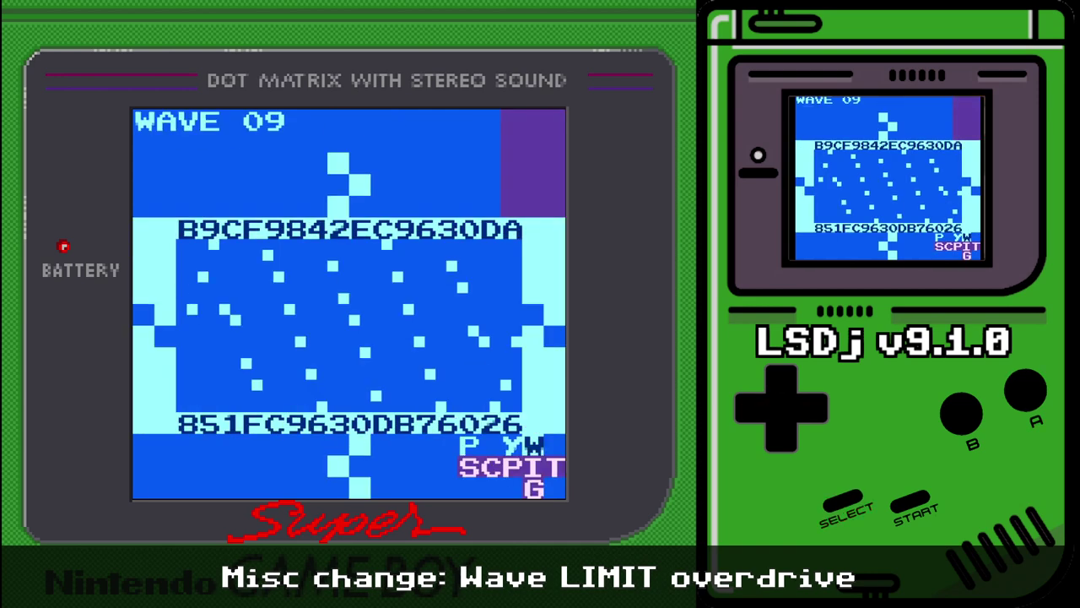
- Step forward through the waveforms from wave 09 and compare the shapes around wave 10
key("z+Right")
key("z+Right")
key("z+Right")
key("z+Right")
key("z+Right")
key("z+Right")
key("z+Right")
key("z+Right")
key("z+Left")
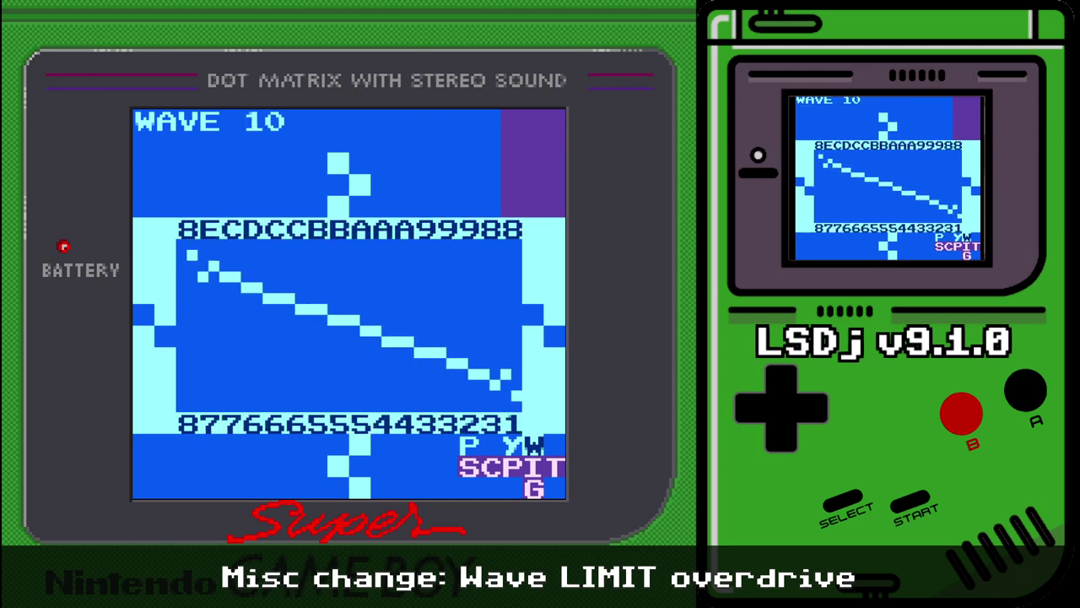
key("z+Left")
key("z+Left")
key("z+Right")
key("z+Right")
- Set the PLAY mode of instrument 02 to ONCE and audition the C 2 note in phrase 02
key("BackSpace+Left")
key("BackSpace+Down")
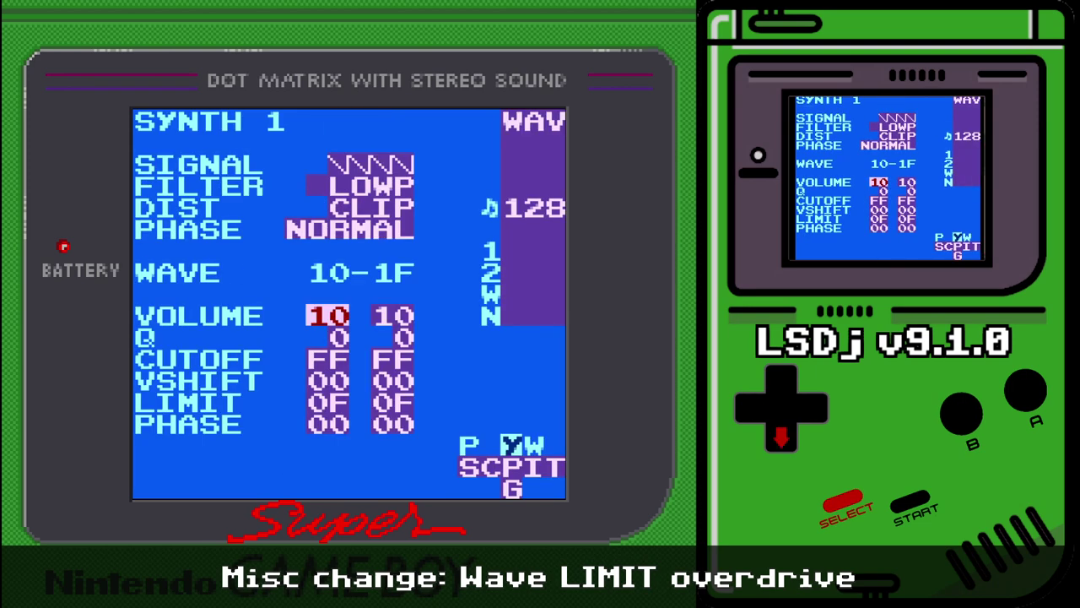
key("BackSpace+Right")
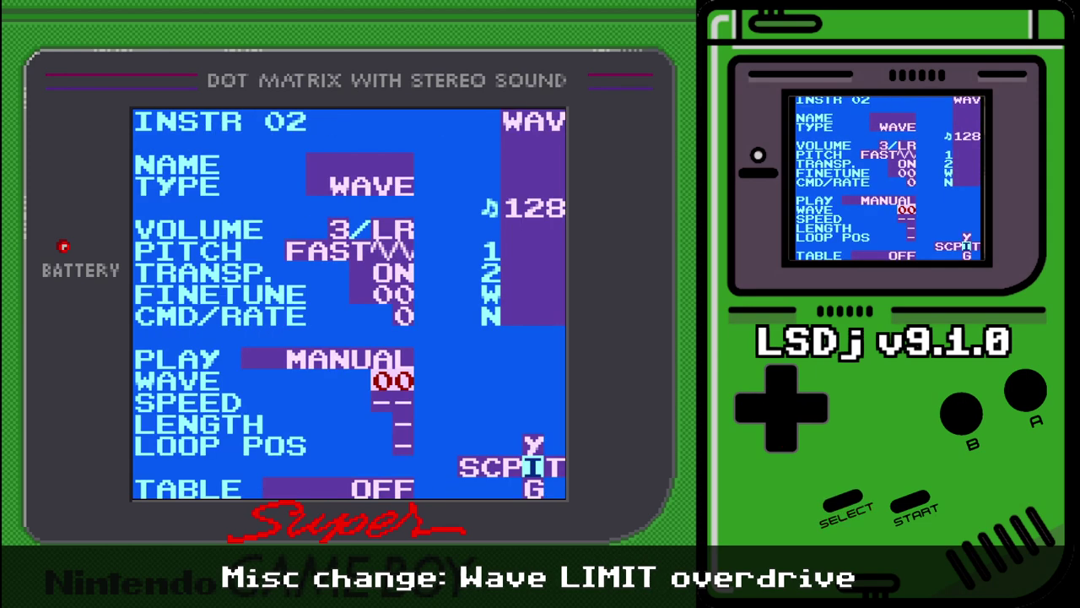
key("x+Right")
key("BackSpace+Left")
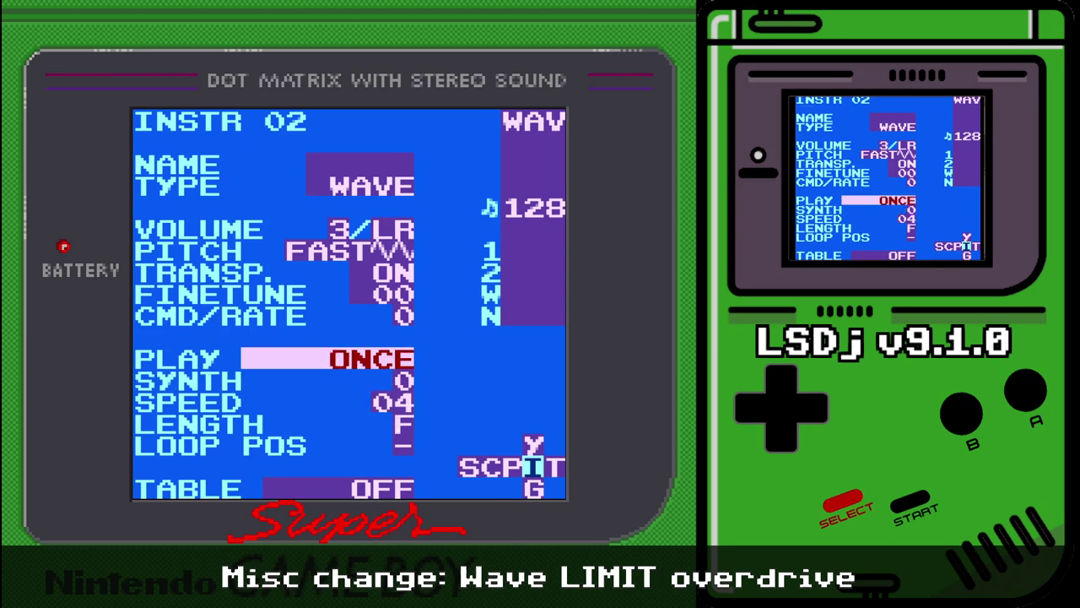
key("x")
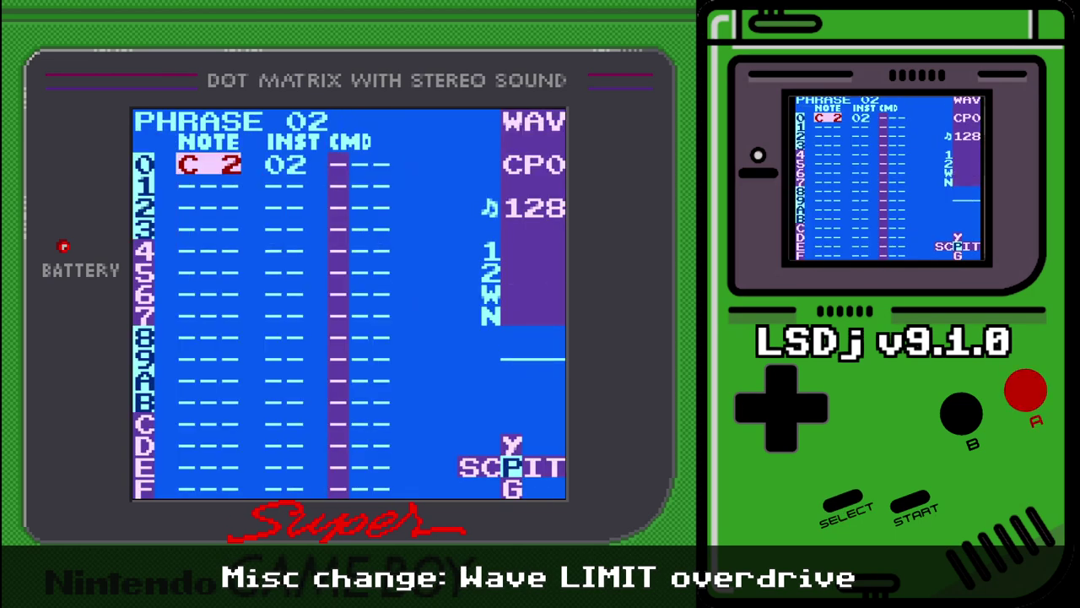
key("BackSpace+Right")
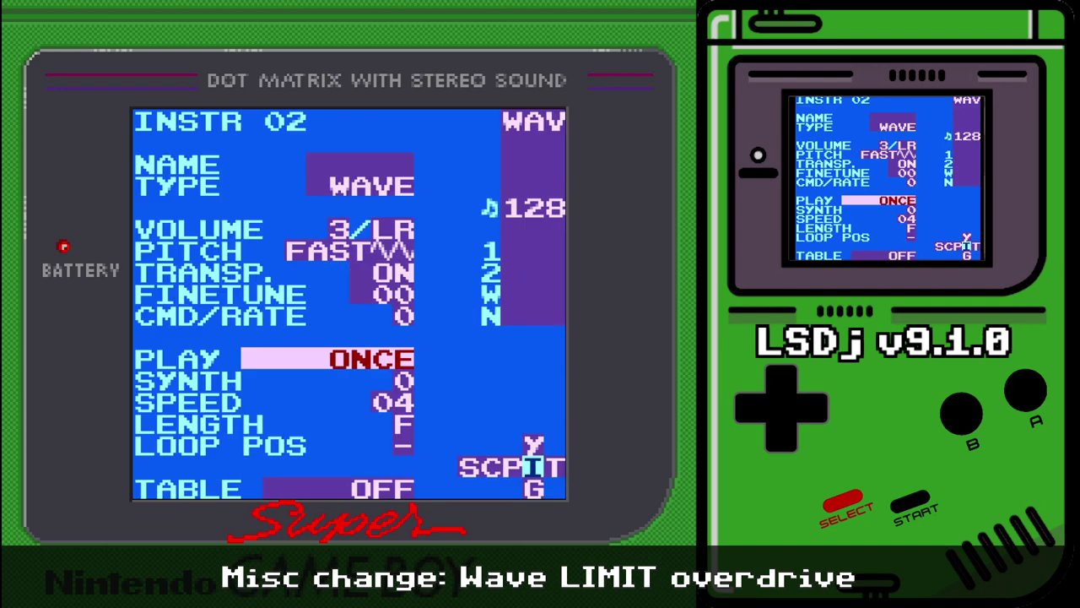
- Review the synth 0 settings, comparing the starting and ending values from VOLUME down
key("BackSpace+Up")
key("Up")
key("Up")
key("Up")
key("Down")
key("Down")
key("Down")
key("Down")
key("Down")
key("Down")
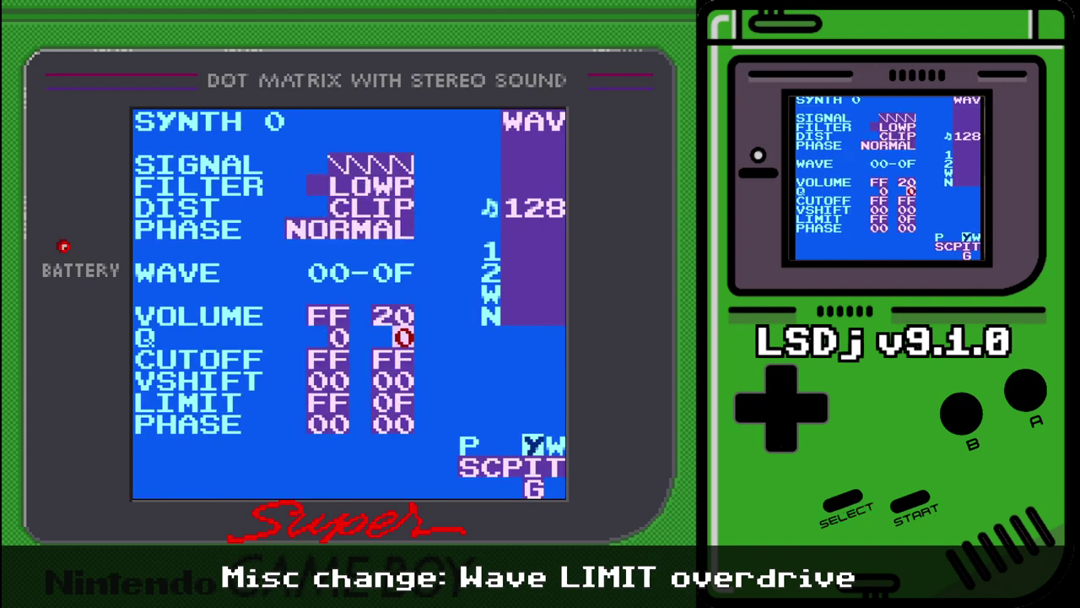
key("Down")
key("Left")
key("Up")
key("Up")
key("Up")
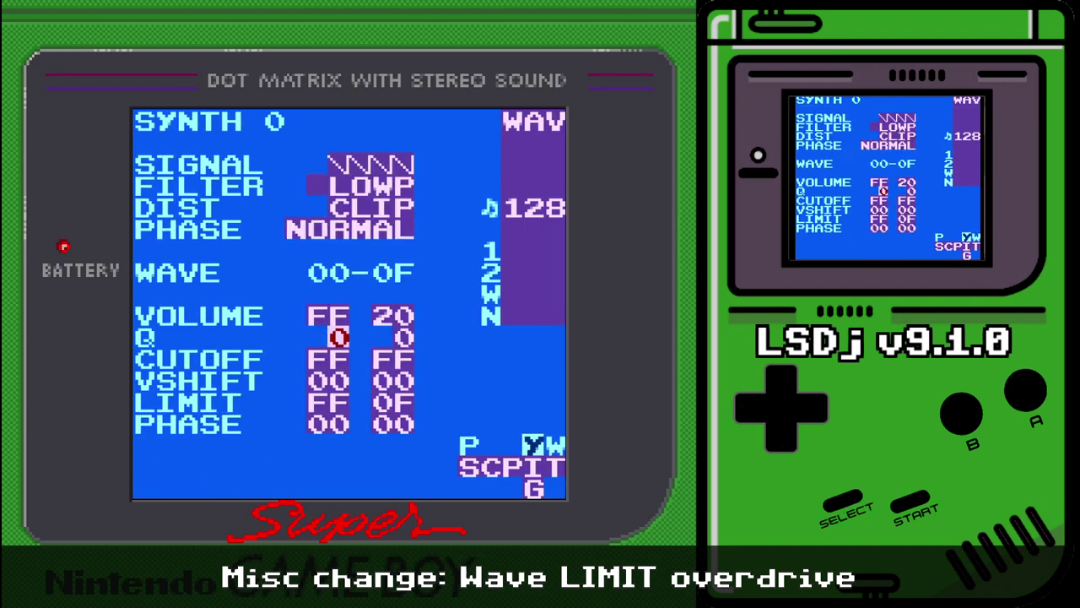
- Return to instrument 02, set its PLAY mode to MANUAL and go to its WAVE setting
key("BackSpace+Left")
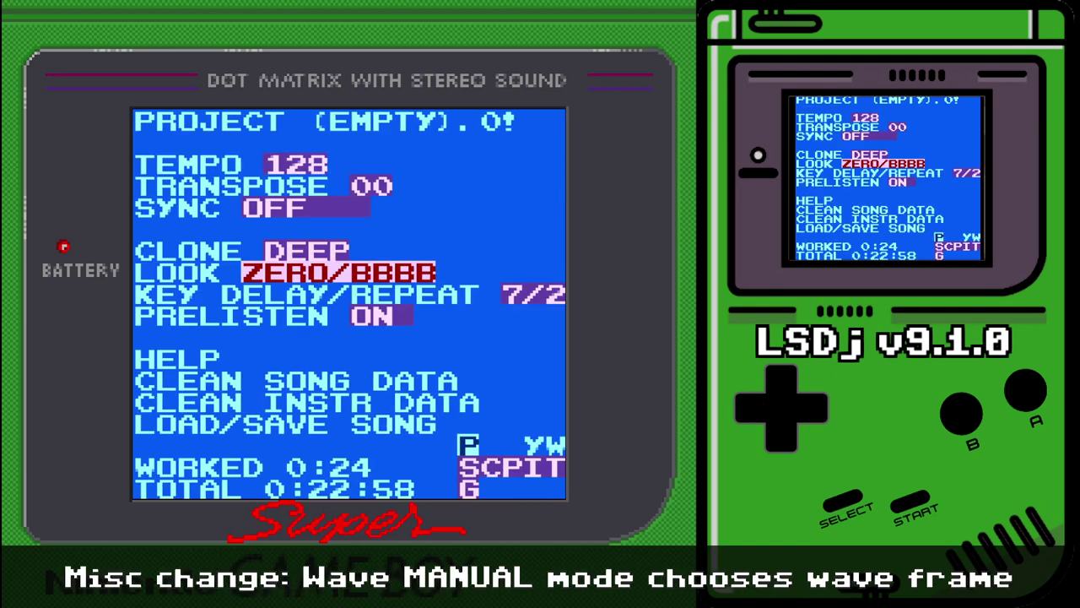
key("BackSpace+Right")
key("BackSpace+Down")
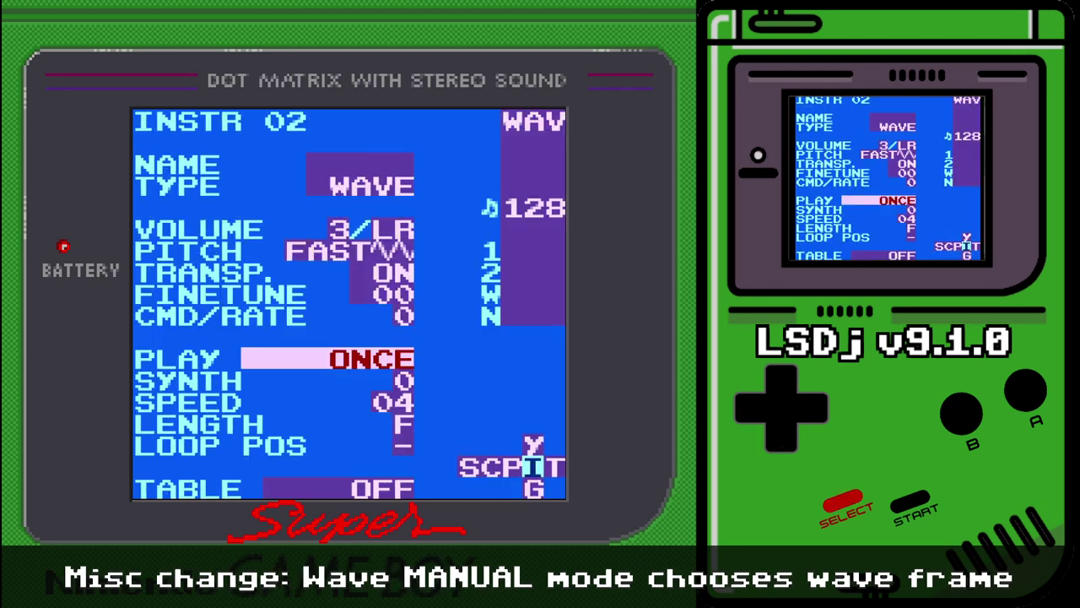
key("x+Left")
key("Down")
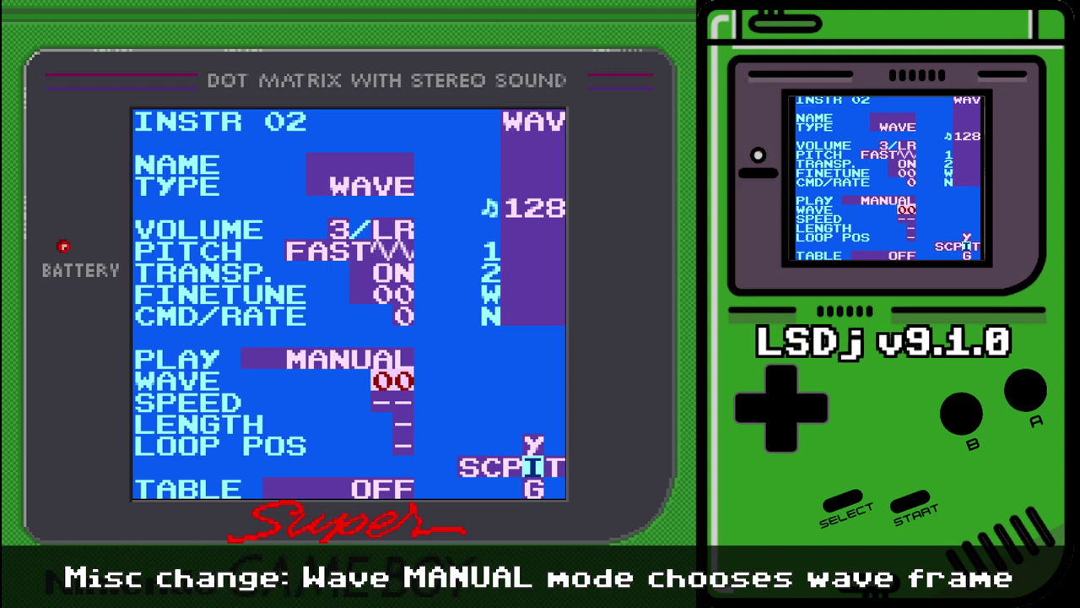
- Play phrase 02 while raising instrument 02's WAVE to 06, stop playback and return to the phrase
key("BackSpace+Left")
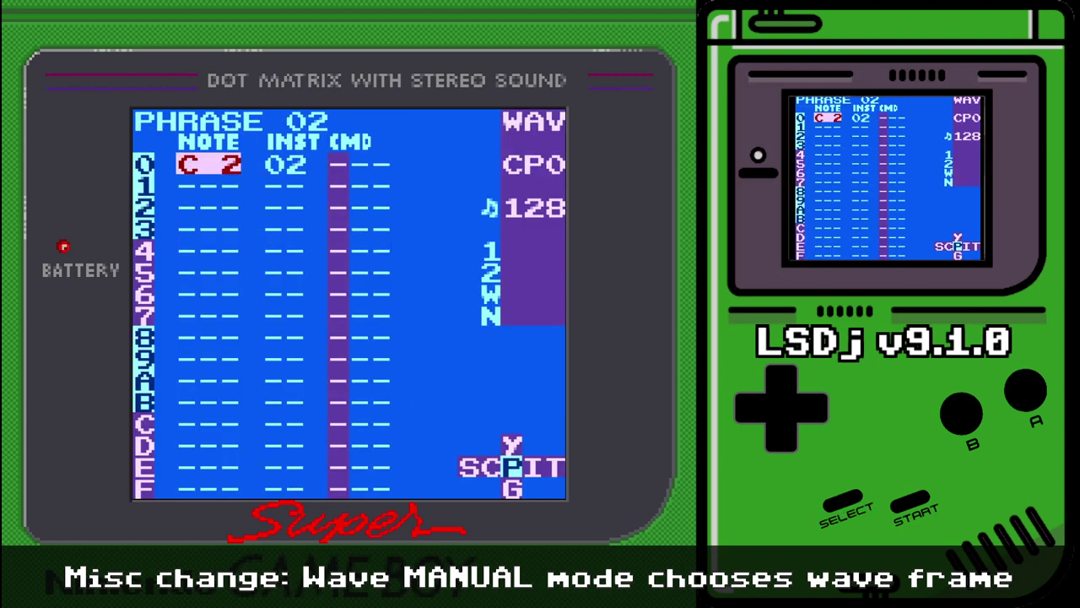
key("Return")
key("BackSpace+Right")
key("x+Right")
key("x+Right")
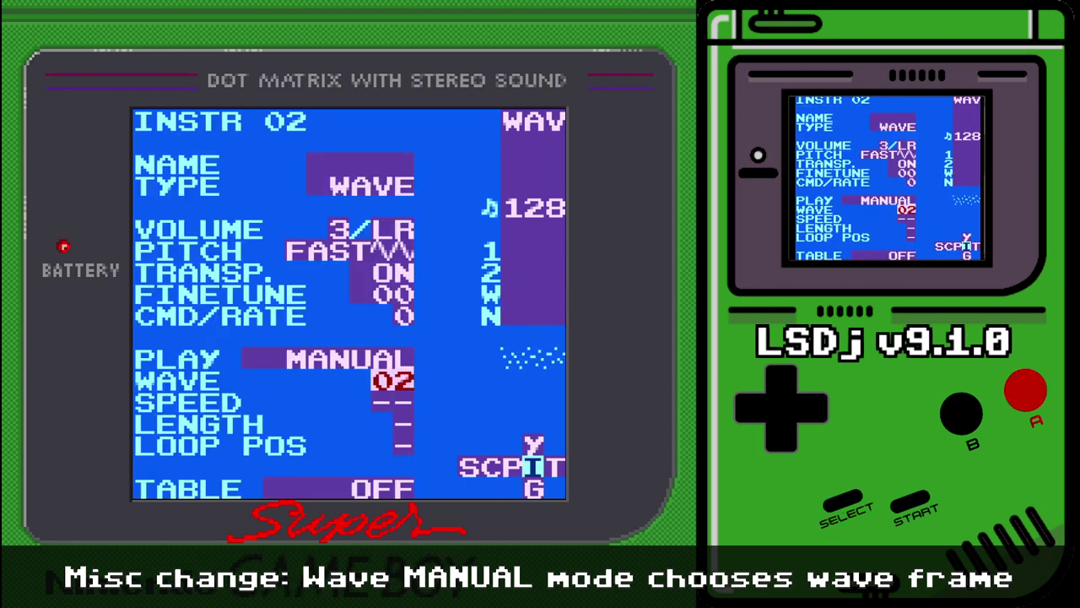
key("x+Right")
key("x+Right")
key("x+Right")
key("x+Right")
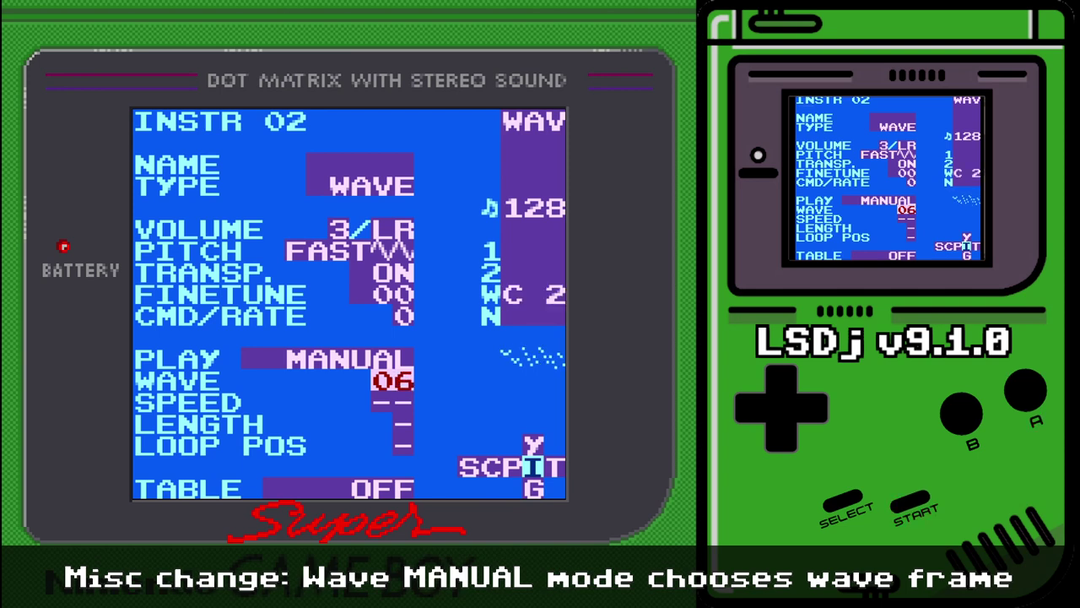
key("Return")
key("shift+Left")
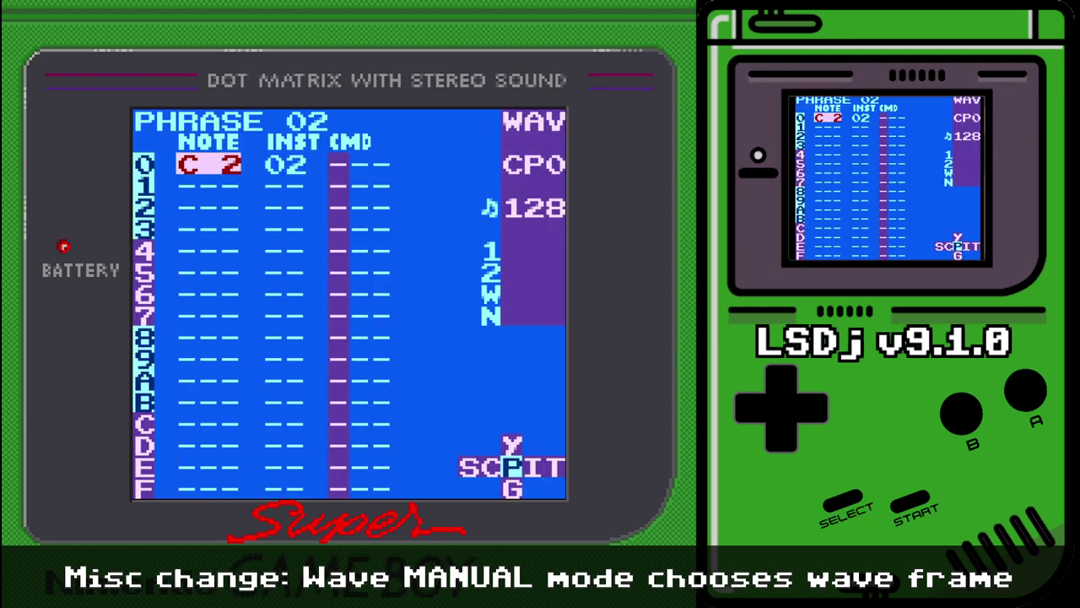
key("Right")
key("Right")
key("Left")
key("Right")
key("Left")
key("Left")
key("shift+Right")
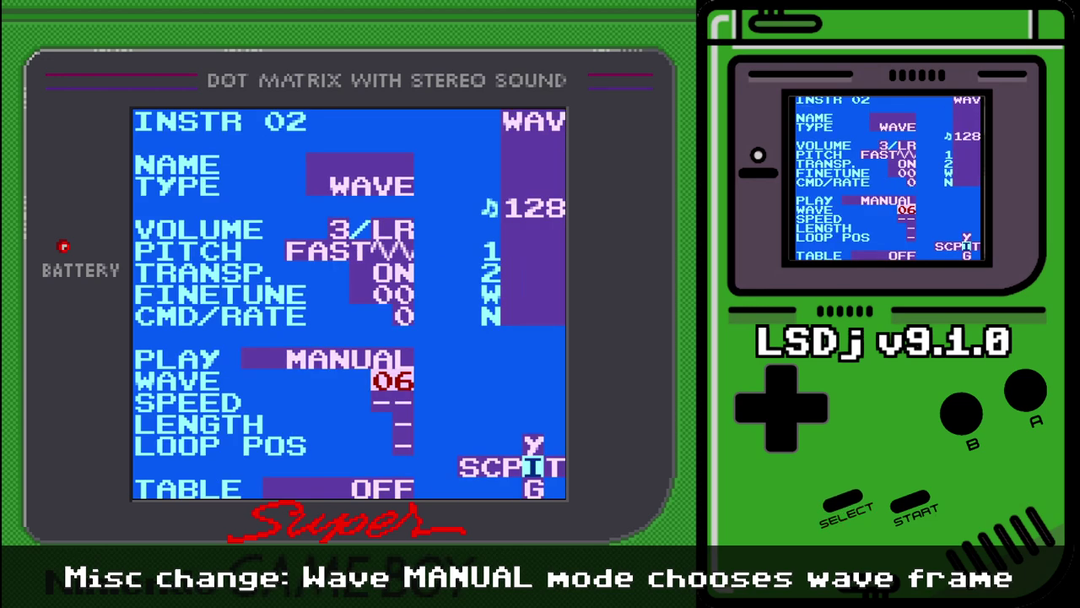
key("shift+Left")
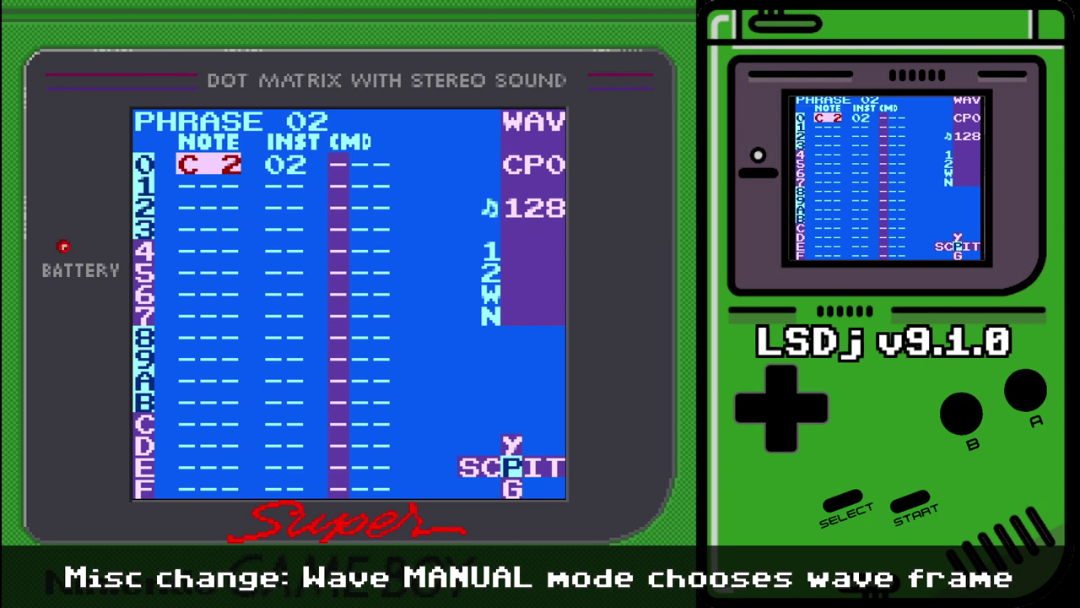
key("Right")
key("Right")
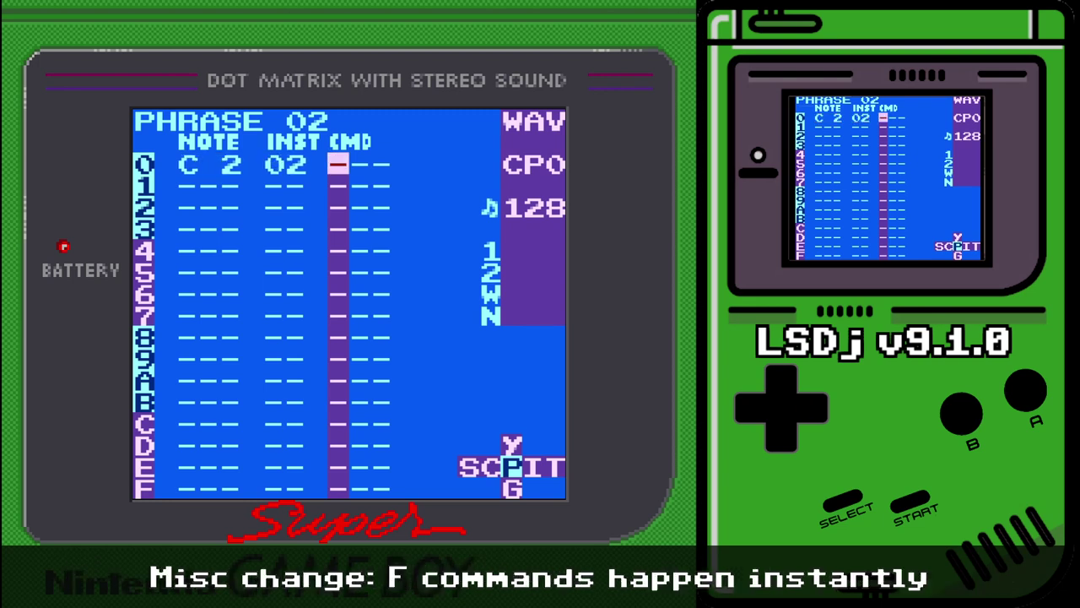
key("Left")
key("Left")
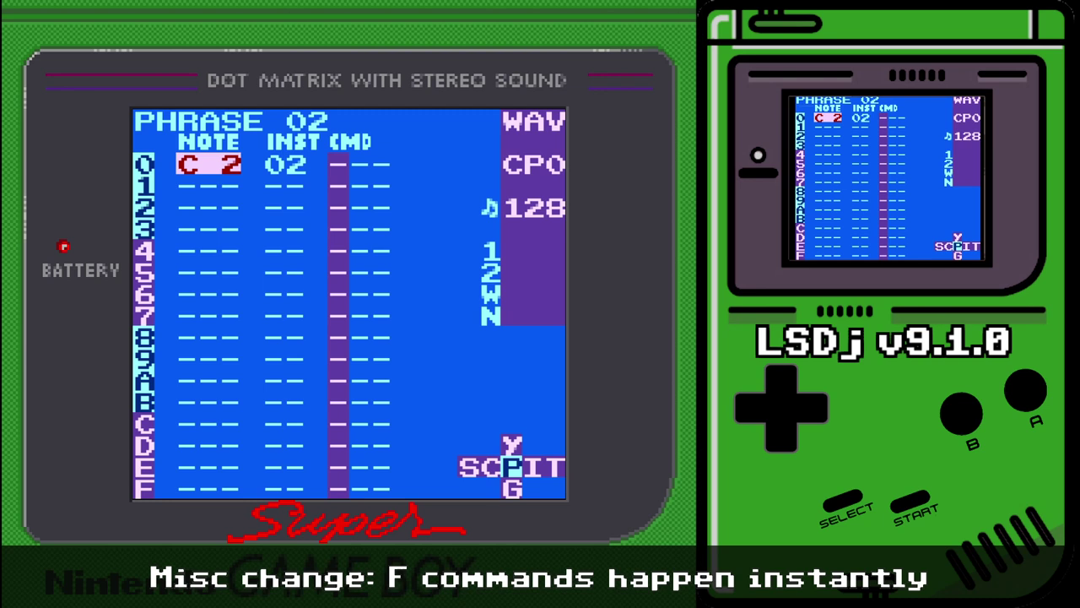
- Insert F commands on rows 1, 2 and 3 of phrase 02
key("Right")
key("Right")
key("Down")
key("x")
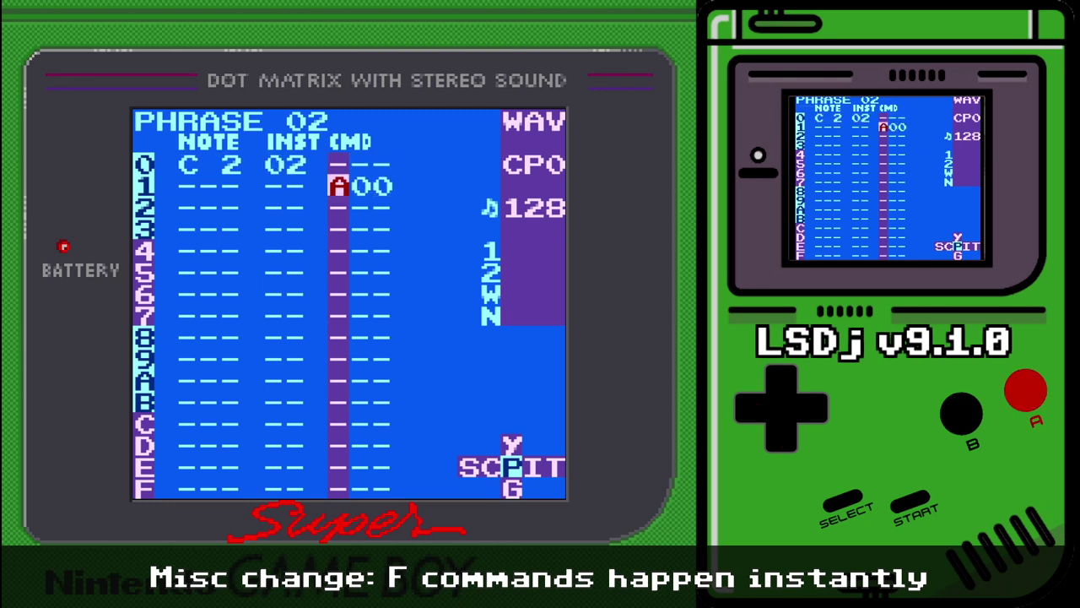
key("x+Right")
key("x+Right")
key("x+Right")
key("x+Right")
key("x+Right")
key("Down")
key("x")
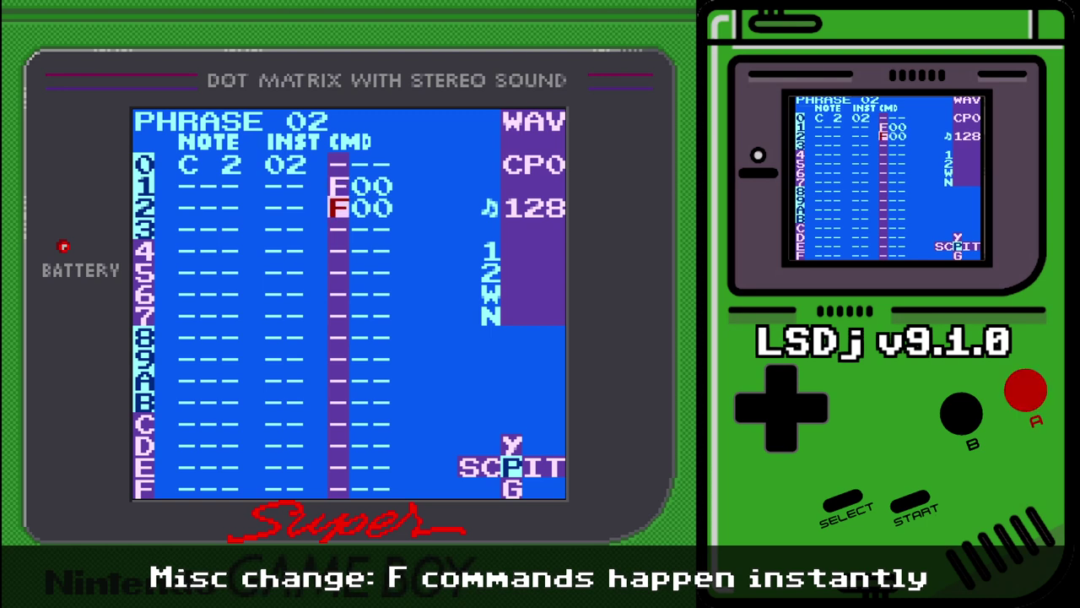
key("Down")
key("x")
- Set the F command values on rows 1 to 3 to 01, 02 and 03, and go to row 3's note
key("Right")
key("Up")
key("Up")
key("x")
key("Right")
key("Down")
key("x")
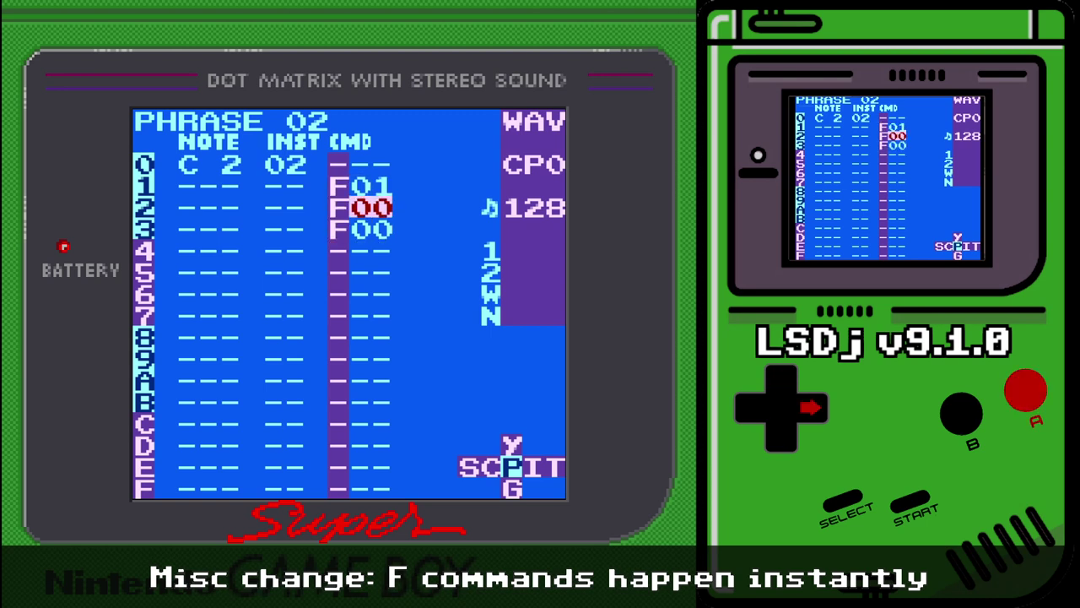
key("Right")
key("Right")
key("Down")
key("x")
key("Right")
key("Right")
key("Right")
key("Left")
key("Left")
key("Left")
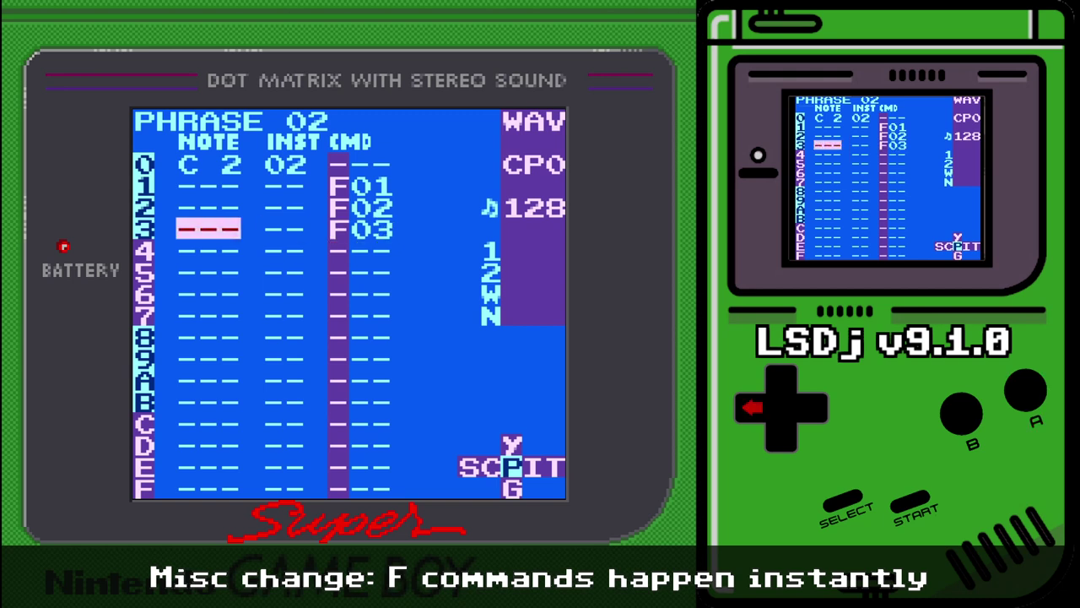
- Go over rows 0 to 3 of phrase 02, tracing the note and the F commands that follow it
key("Up")
key("Up")
key("Up")
key("Down")
key("Down")
key("Down")
key("Up")
key("Up")
key("Up")
key("Down")
key("Down")
key("Down")
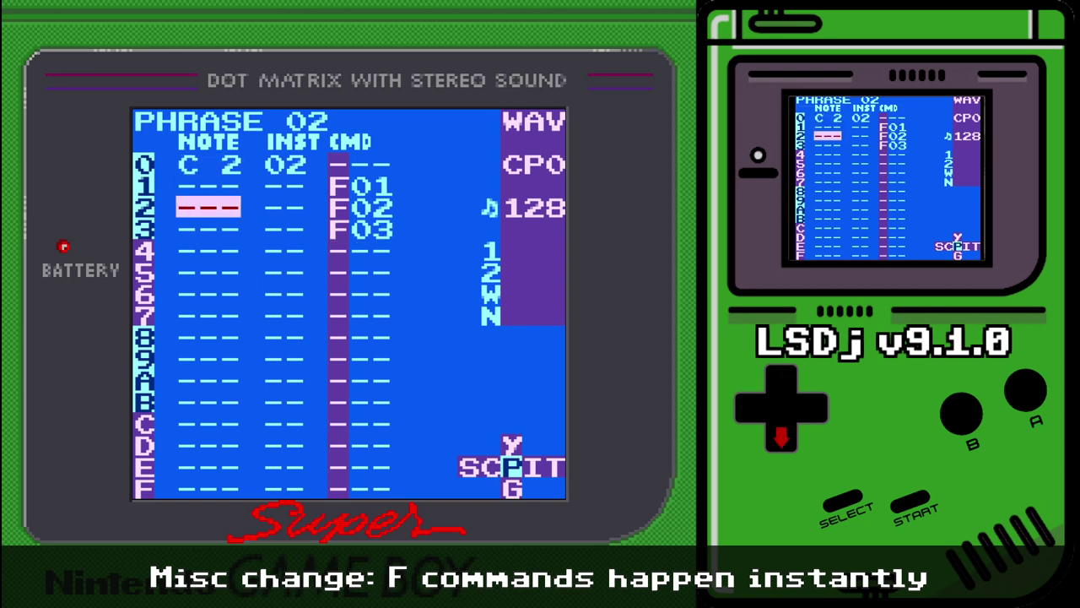
- Lower the note on row 0 of phrase 02 to C 1
key("Right")
key("Right")
key("Right")
key("Left")
key("Left")
key("Left")
key("Up")
key("Up")
key("Up")
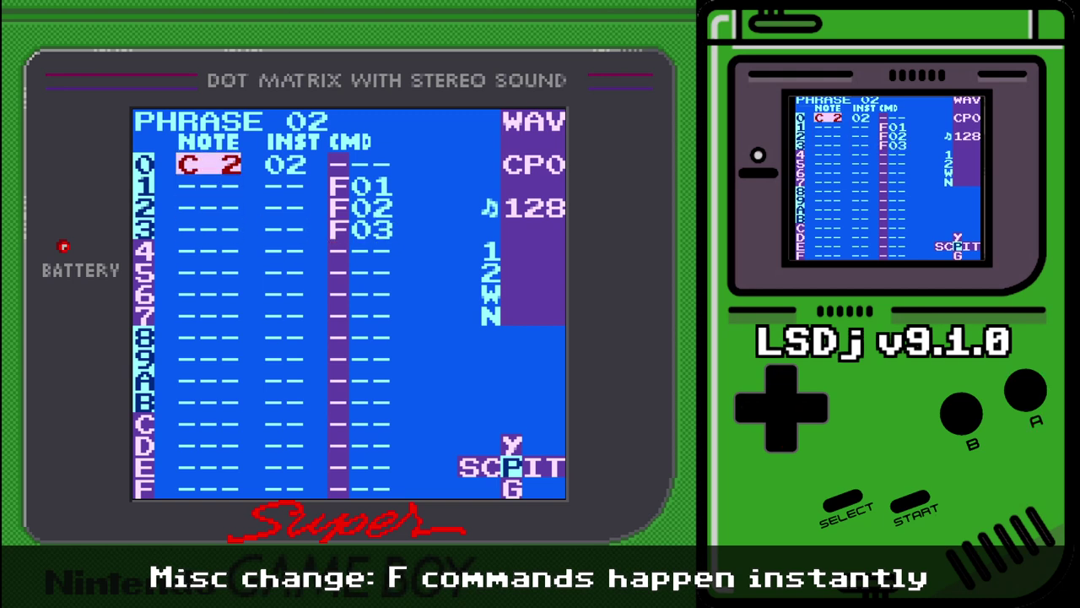
key("x+Down")
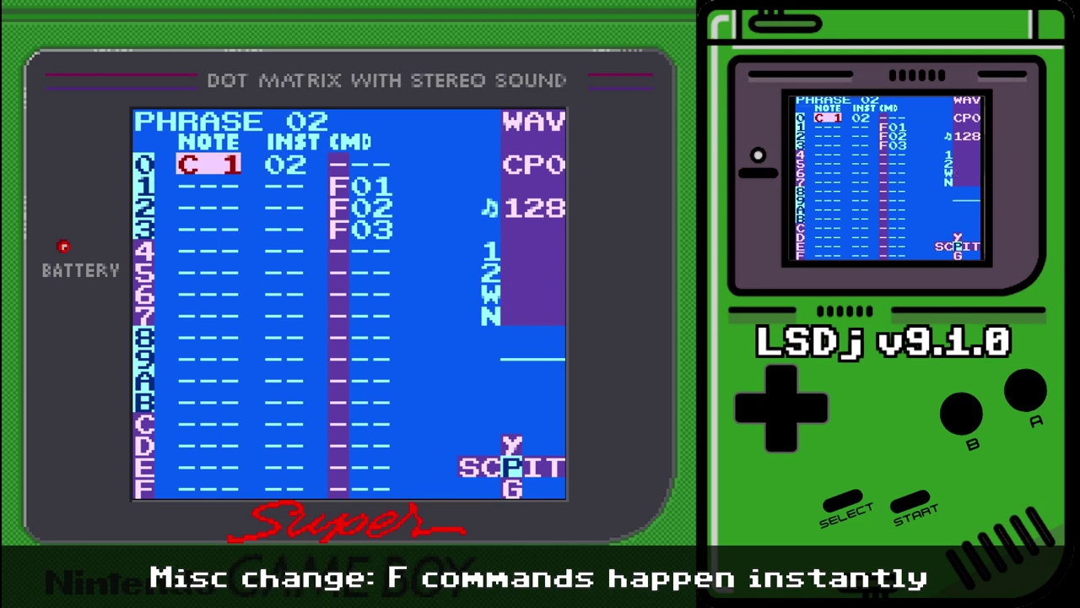
- Go over rows 0 and 1 of phrase 02, comparing the row 0 note with the F01 command below it
key("Right")
key("Right")
key("Right")
key("Down")
key("Left")
key("Left")
key("Left")
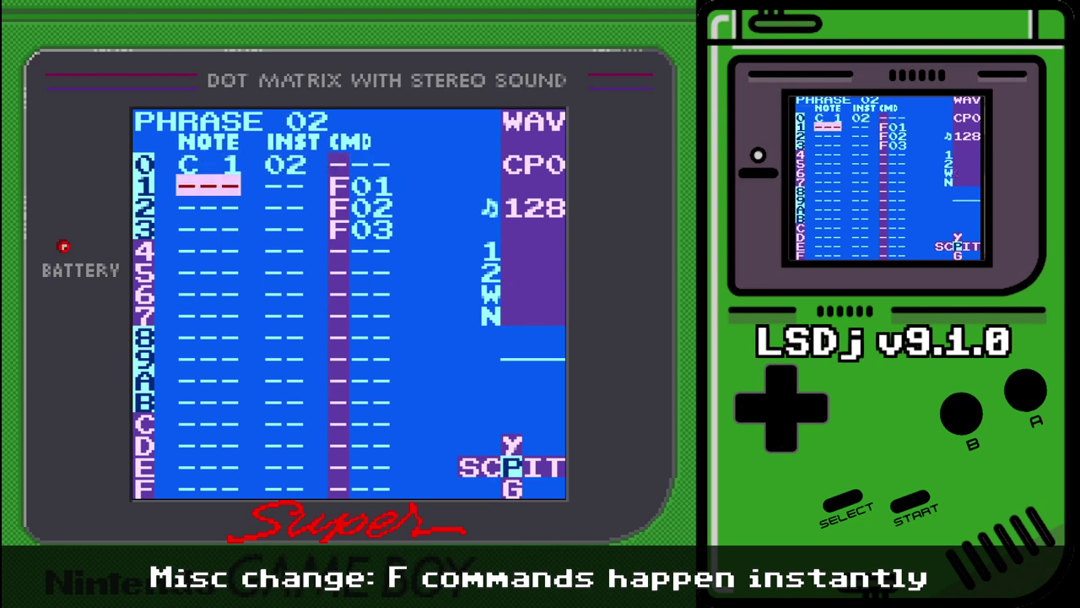
key("Up")
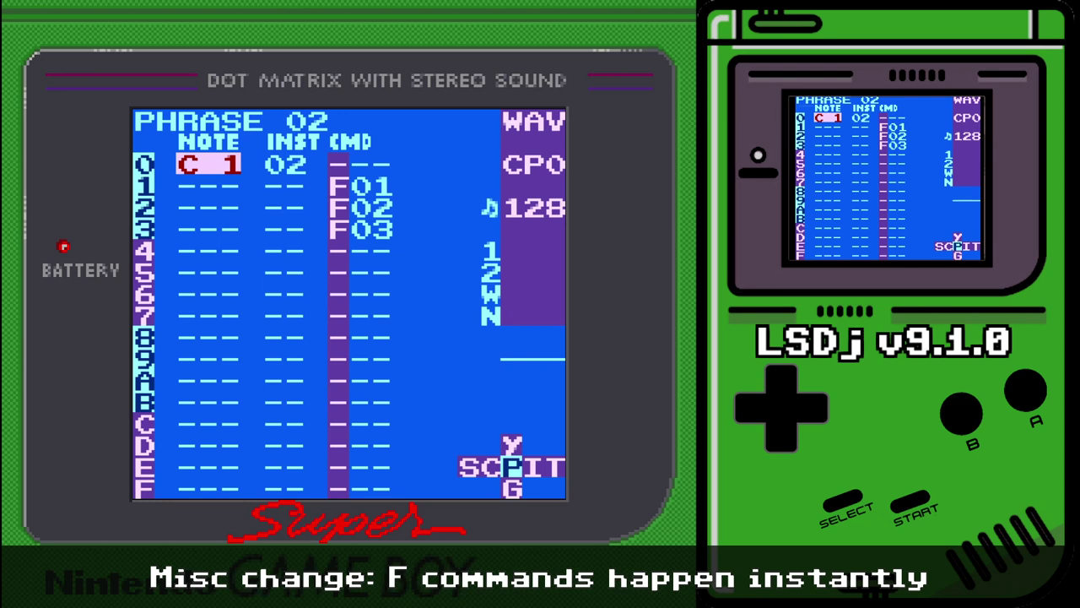
key("Right")
key("Right")
key("Right")
key("Down")
key("Left")
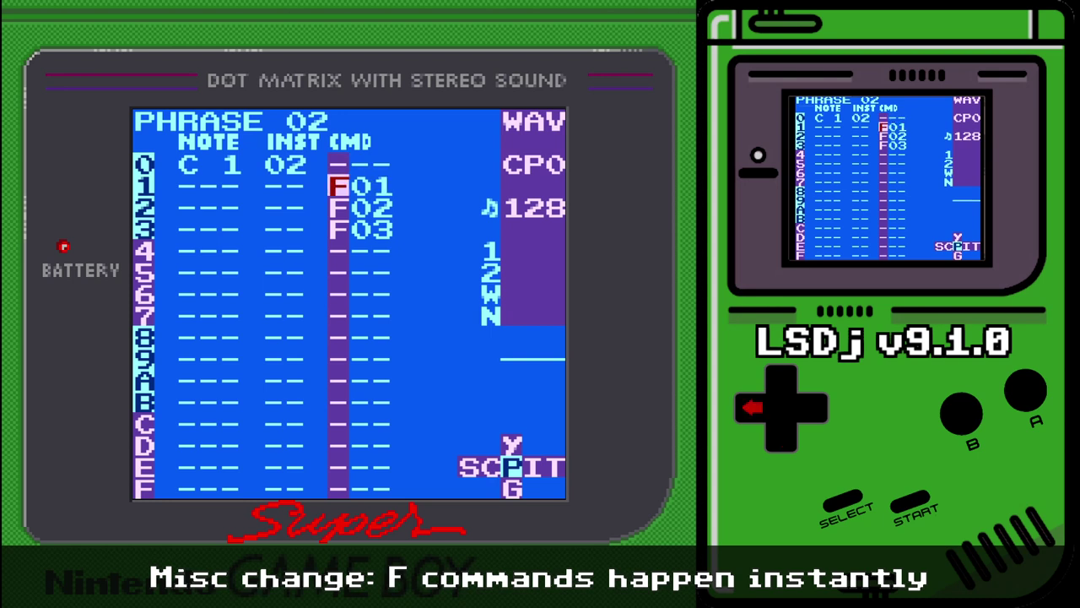
key("Left")
key("Left")
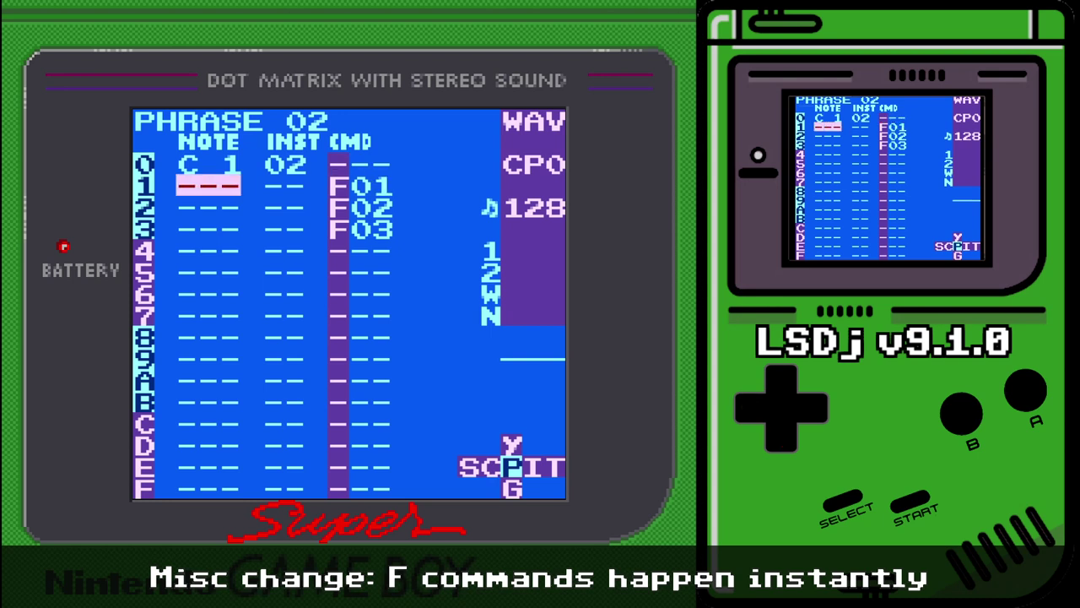
key("Up")
key("Right")
key("Right")
key("Right")
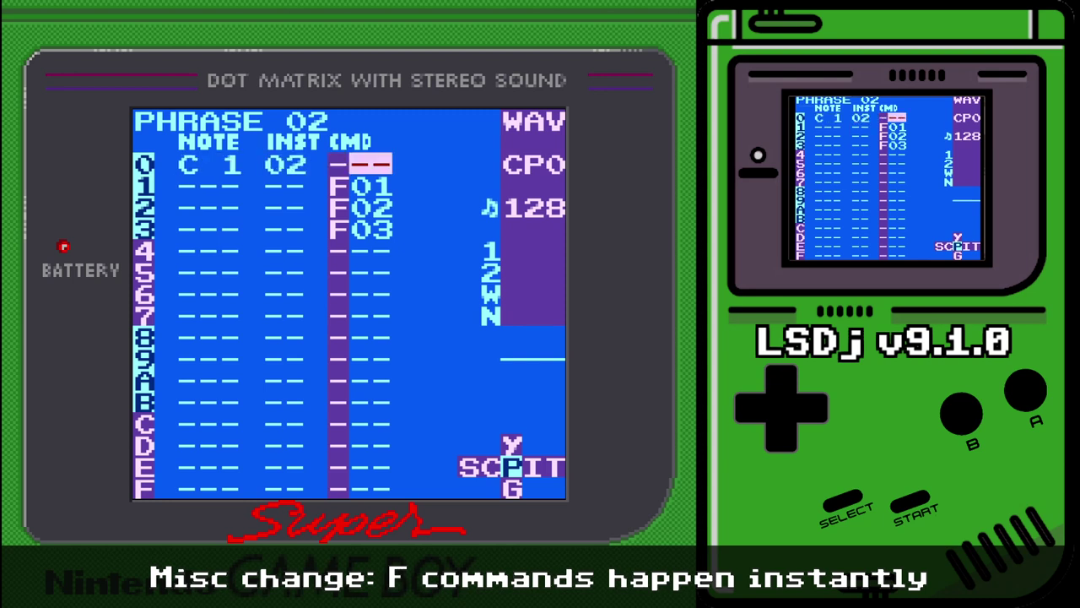
- Delete the F commands on rows 1 and 3 of phrase 02
key("Down")
key("Down")
key("Left")
key("Left")
key("Up")
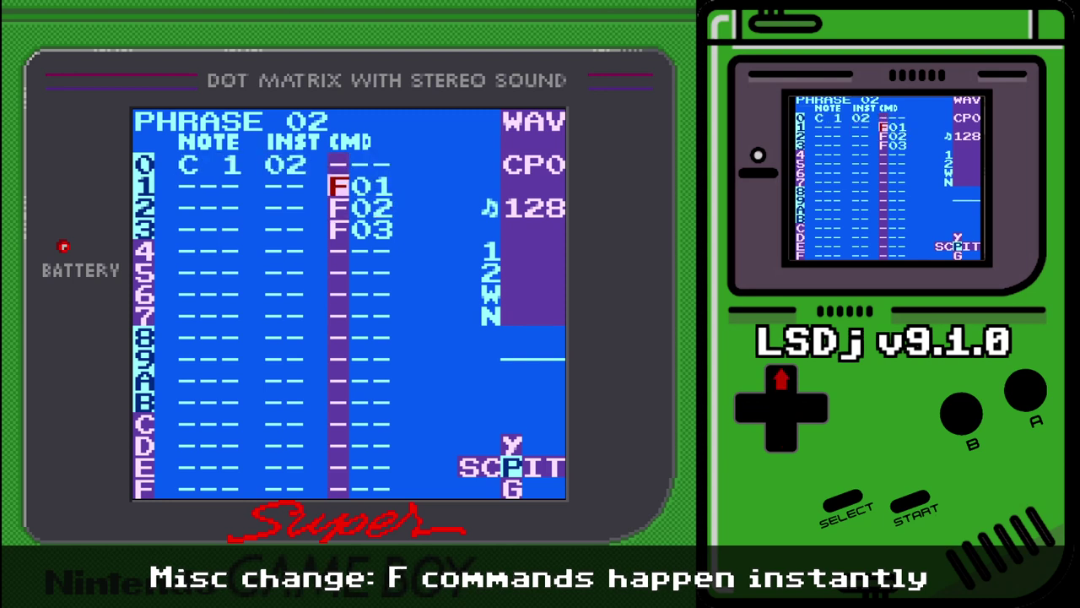
key("Down")
key("Up")
key("z+x")
key("Down")
key("Down")
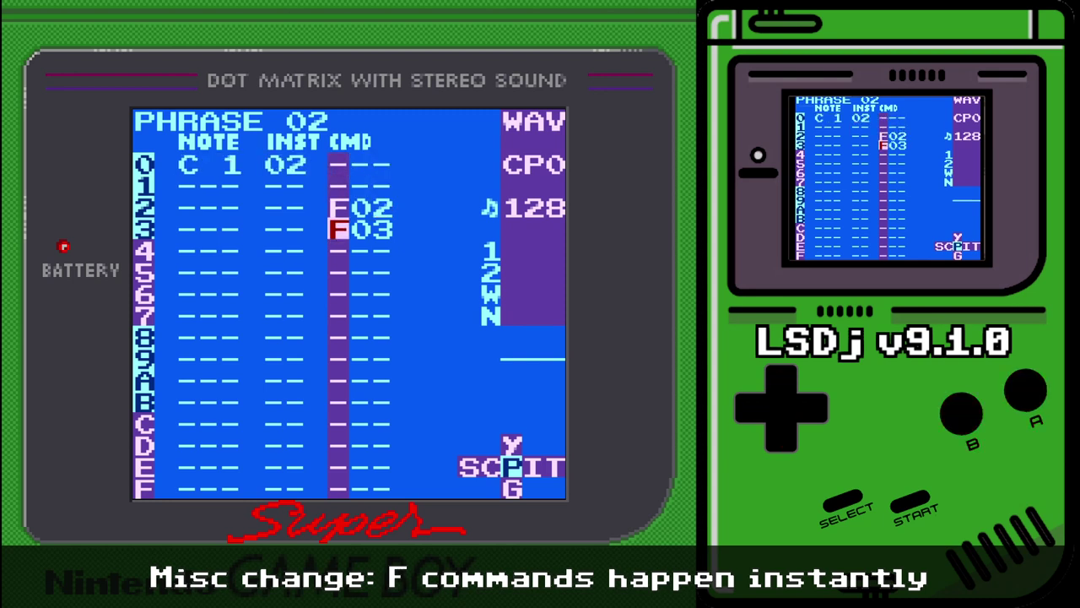
key("z+x")
- Copy row 2's F02 command to rows 4, 6, 8, A, C and E of phrase 02
key("Up")
key("BackSpace+z")
key("Right")
key("Down")
key("z")
key("BackSpace+x")
key("BackSpace+x")
key("BackSpace+x")
key("BackSpace+x")
key("BackSpace+x")
key("BackSpace+x")
key("BackSpace+x")
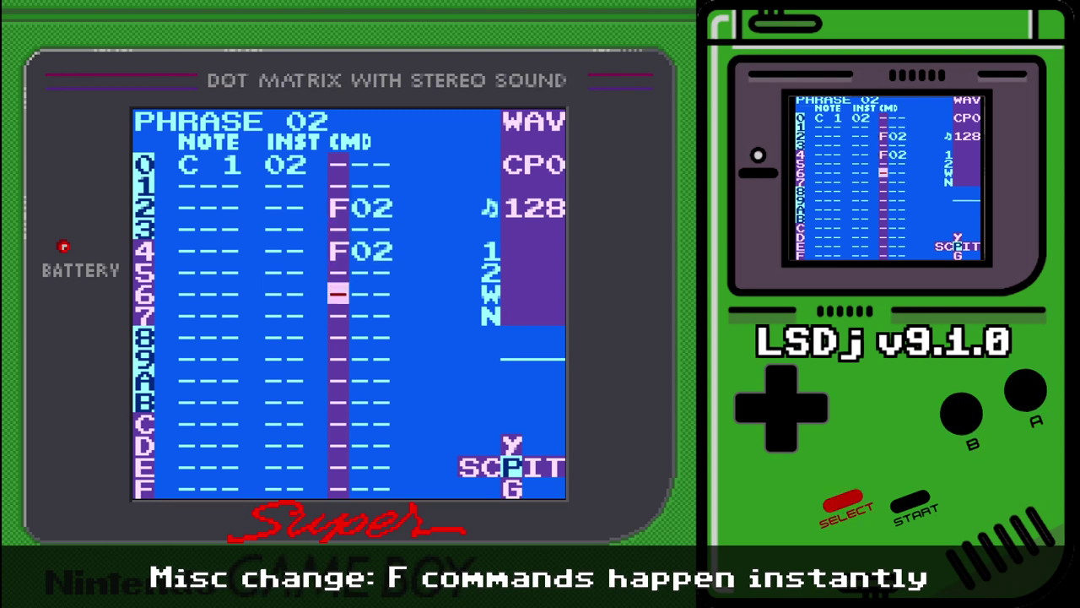
- Examine rows 0 and 2 of phrase 02, tracing row 2 from its note column to its F02 value
key("Left")
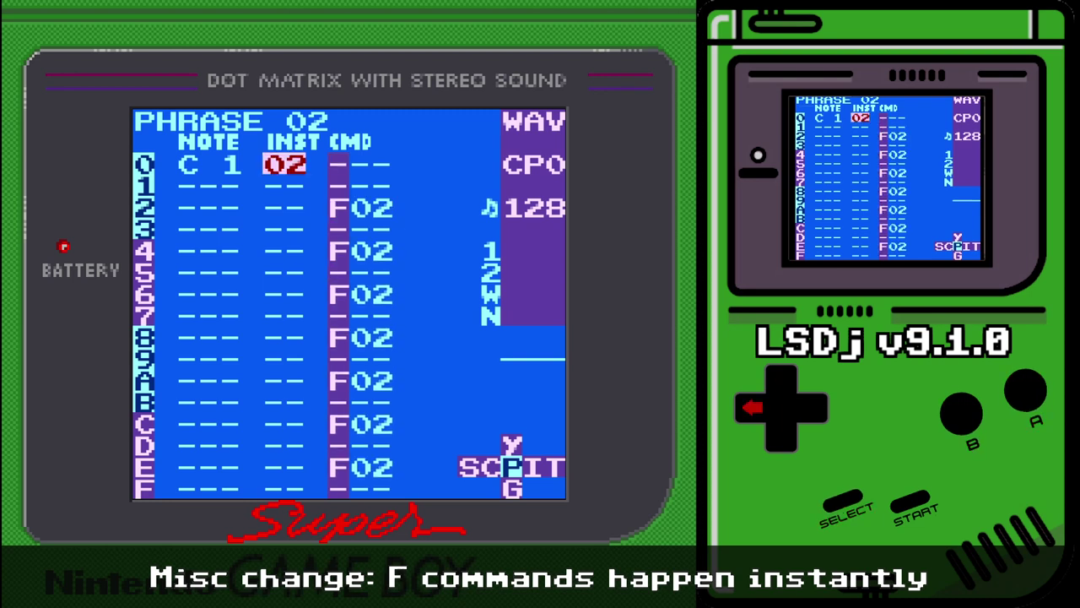
key("Left")
key("Down")
key("Down")
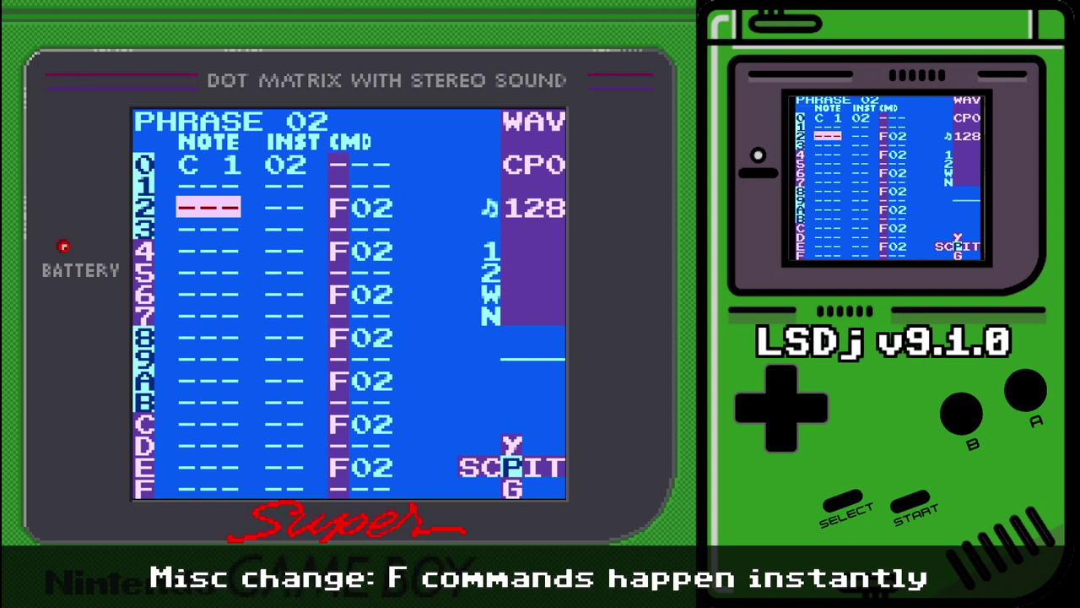
key("Right")
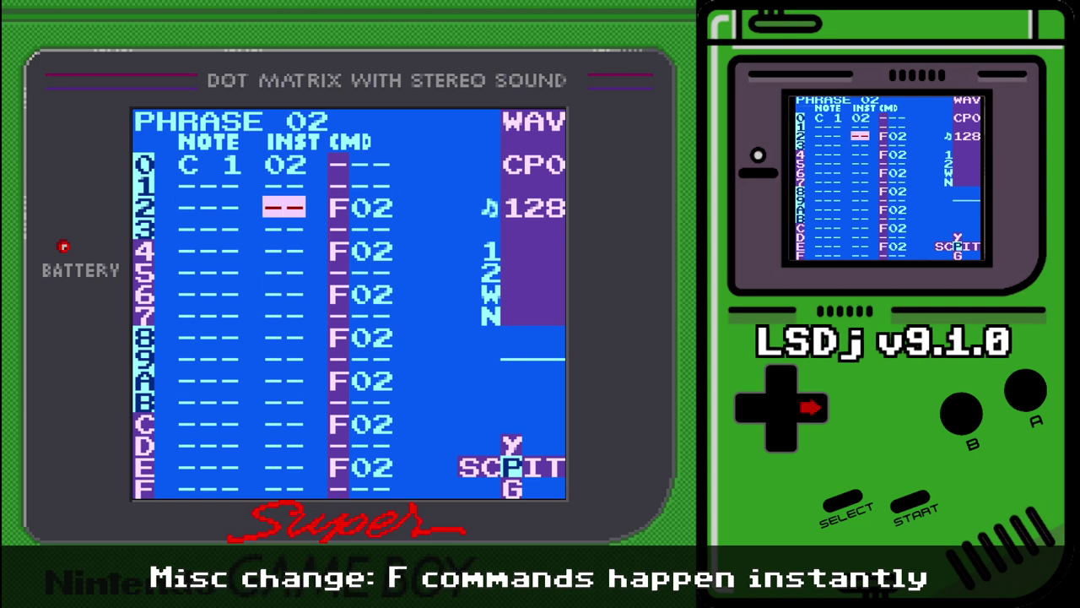
key("Right")
key("Left")
key("Left")
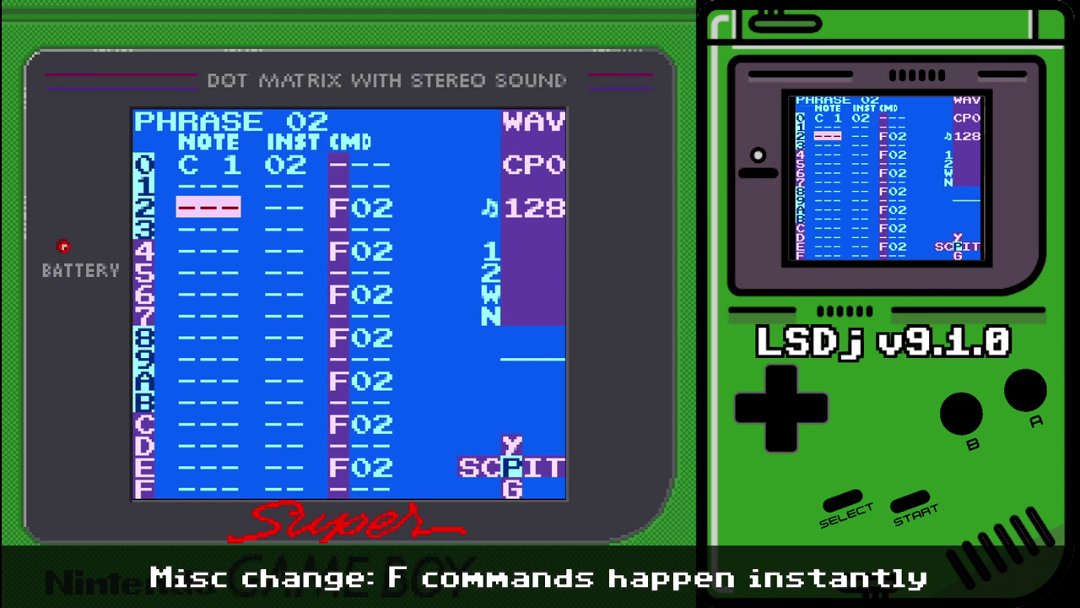
key("Right")
key("Left")
key("Left")
key("Right")
key("Right")
key("Left")
key("Left")
key("Left")
key("Right")
key("Right")
key("Right")
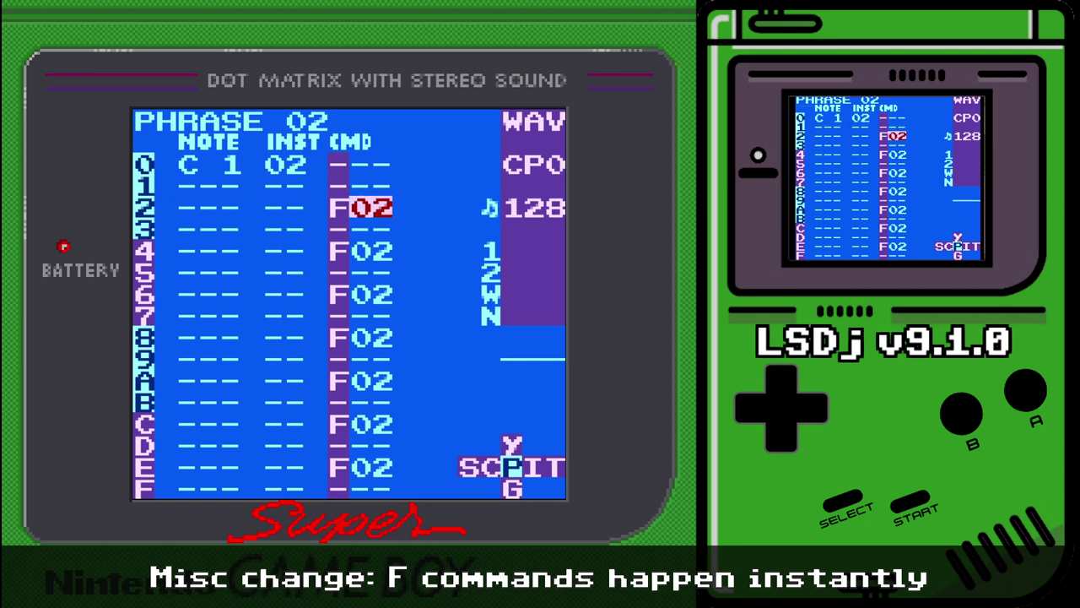
- Examine the F02 command on row 4 of phrase 02 and return to that row's note column
key("Down")
key("Down")
key("Left")
key("Left")
key("Left")
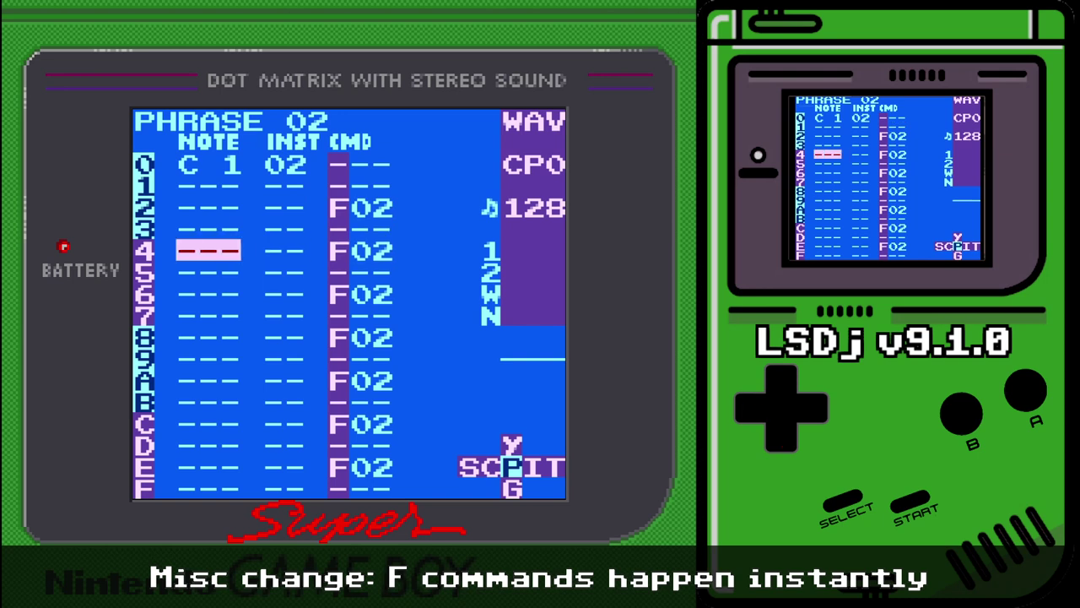
key("Right")
key("Right")
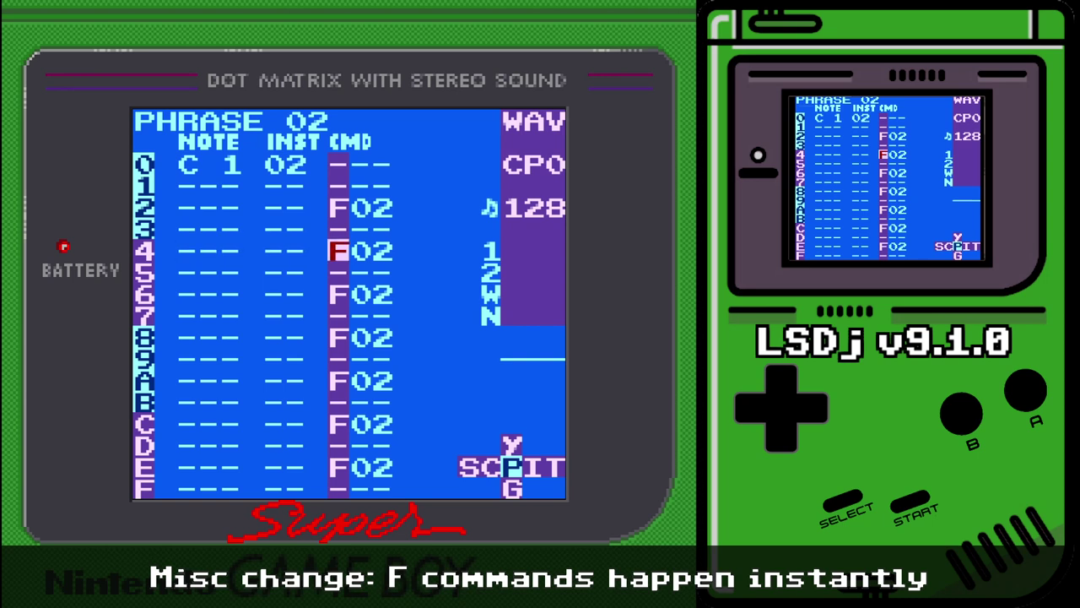
key("Left")
key("Left")
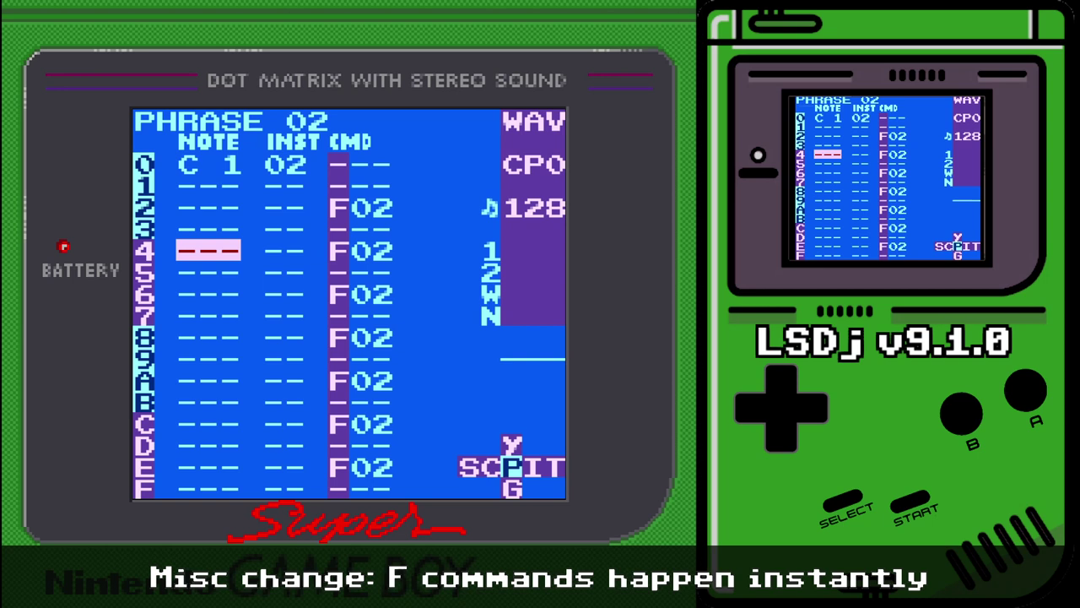
- Set instrument 02's PLAY mode to ONCE and return to phrase 02
key("Right")
key("Right")
key("Up")
key("Up")
key("Up")
key("Left")
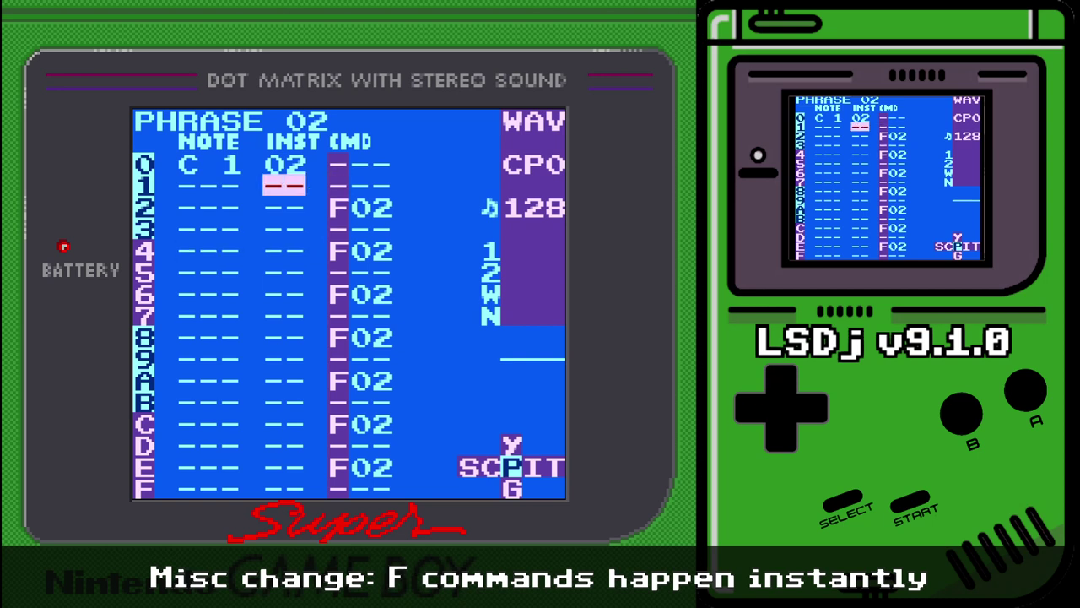
key("Up")
key("shift+Right")
key("Up")
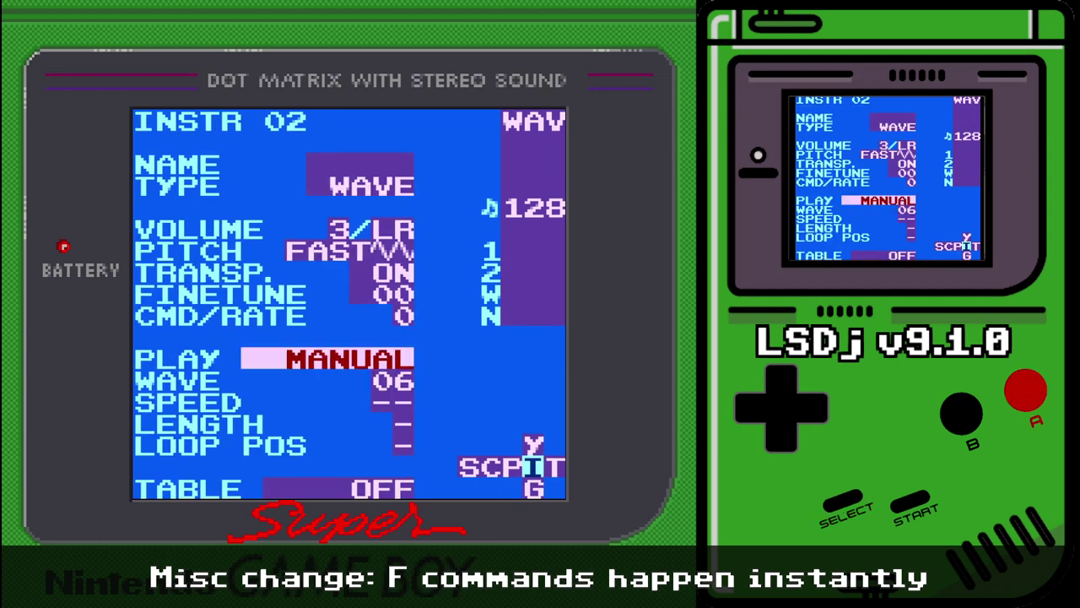
key("s+Right")
key("s+Right")
key("x+Right")
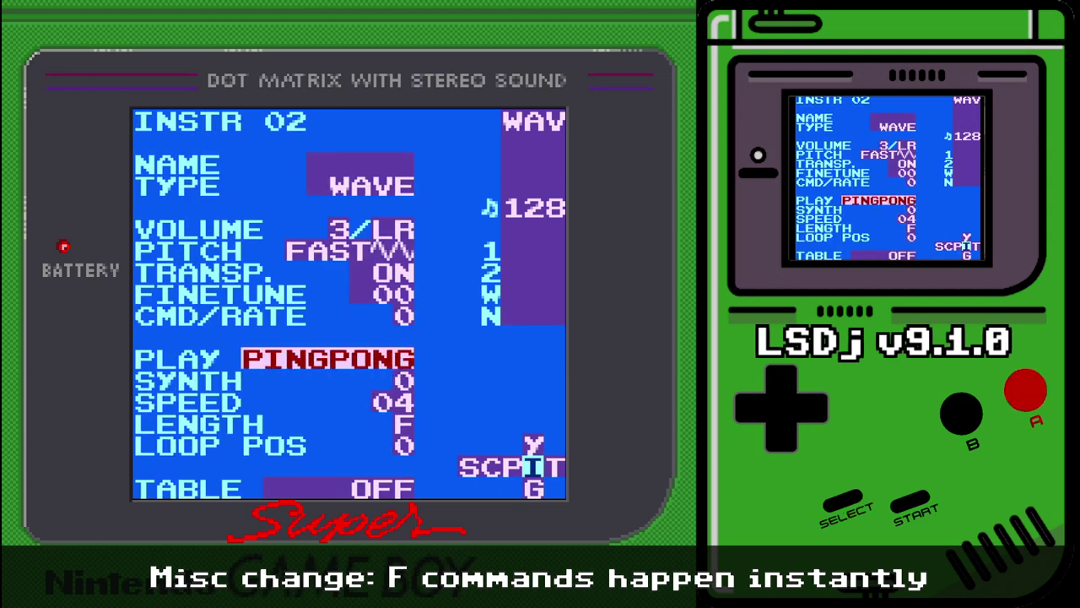
key("x+Right")
key("x+Right")
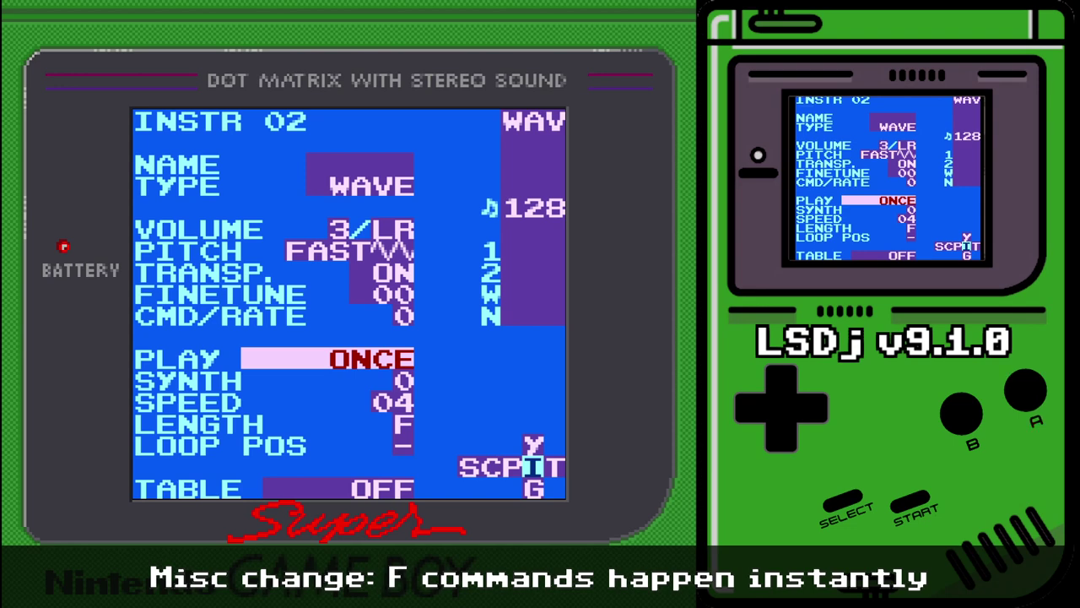
key("BackSpace+Left")
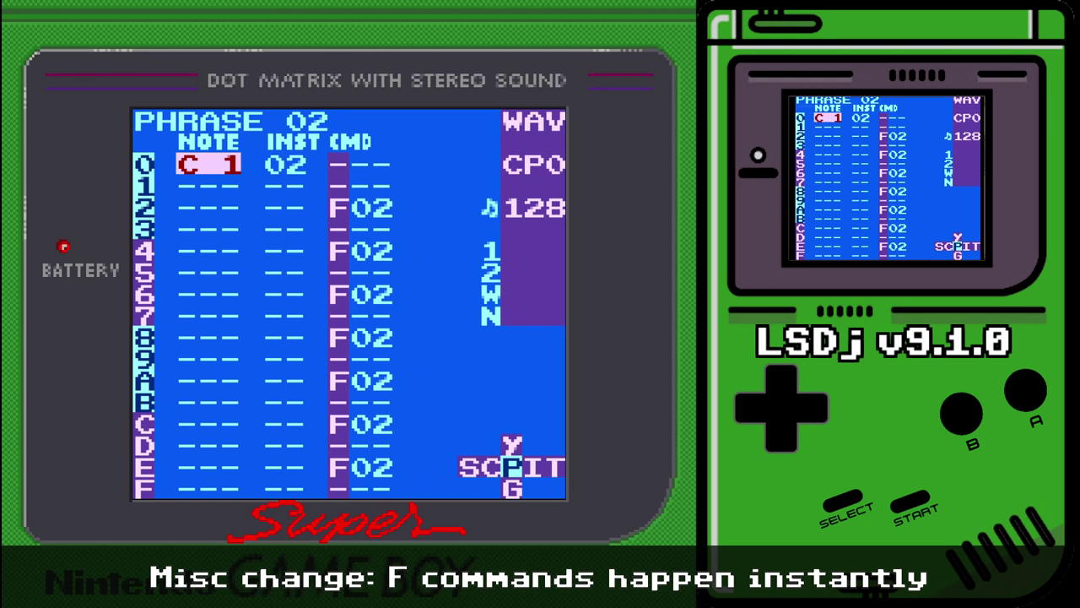
- Review how row 0's note leads into the F02 command on row 2 of phrase 02
key("Right")
key("Right")
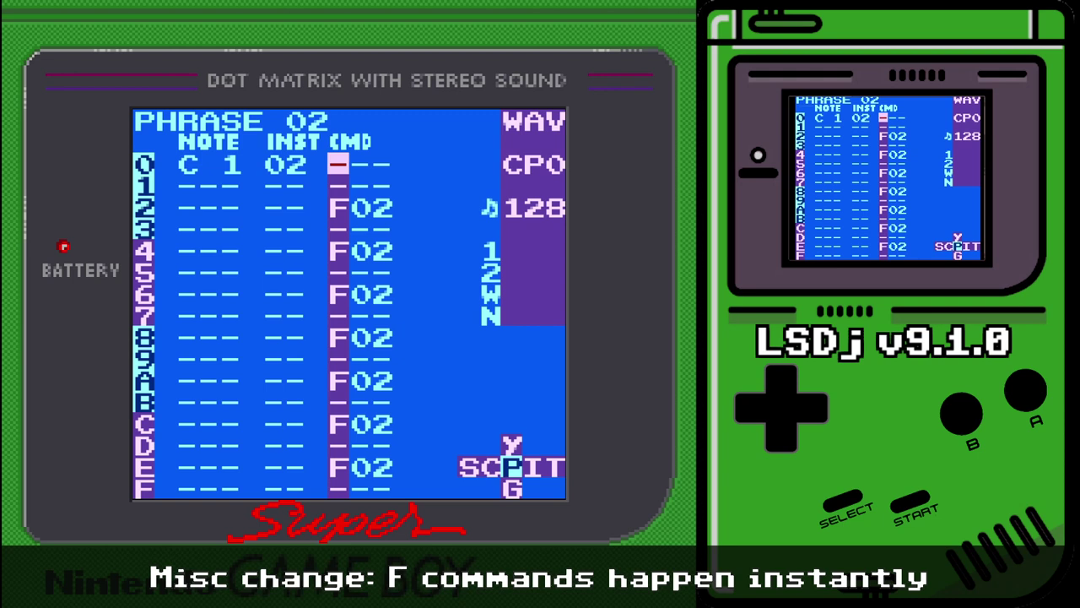
key("Down")
key("Down")
key("Left")
key("Left")
key("Right")
key("Right")
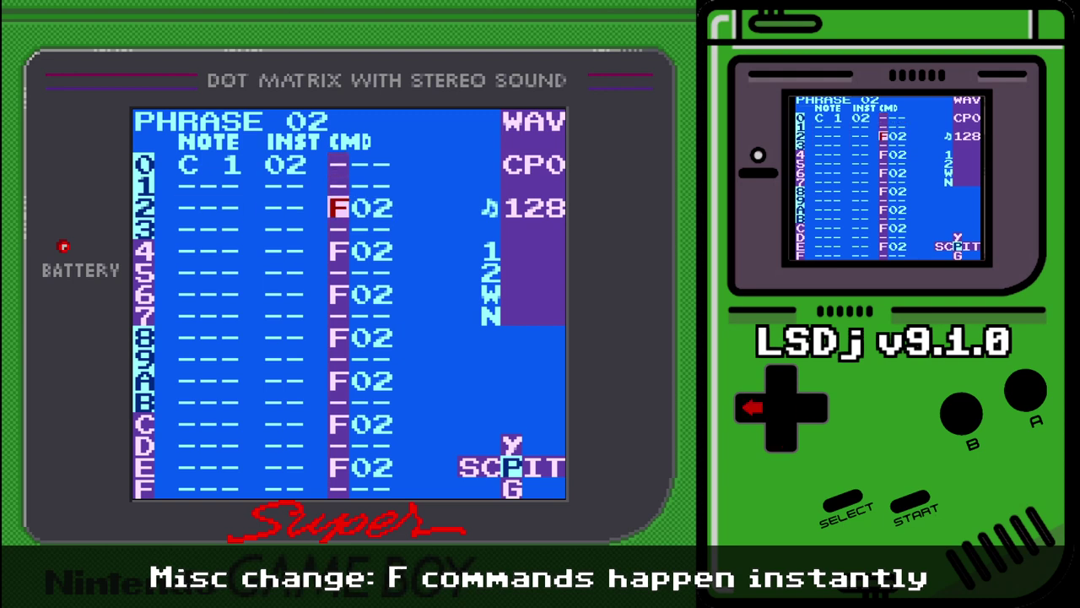
key("Left")
key("Left")
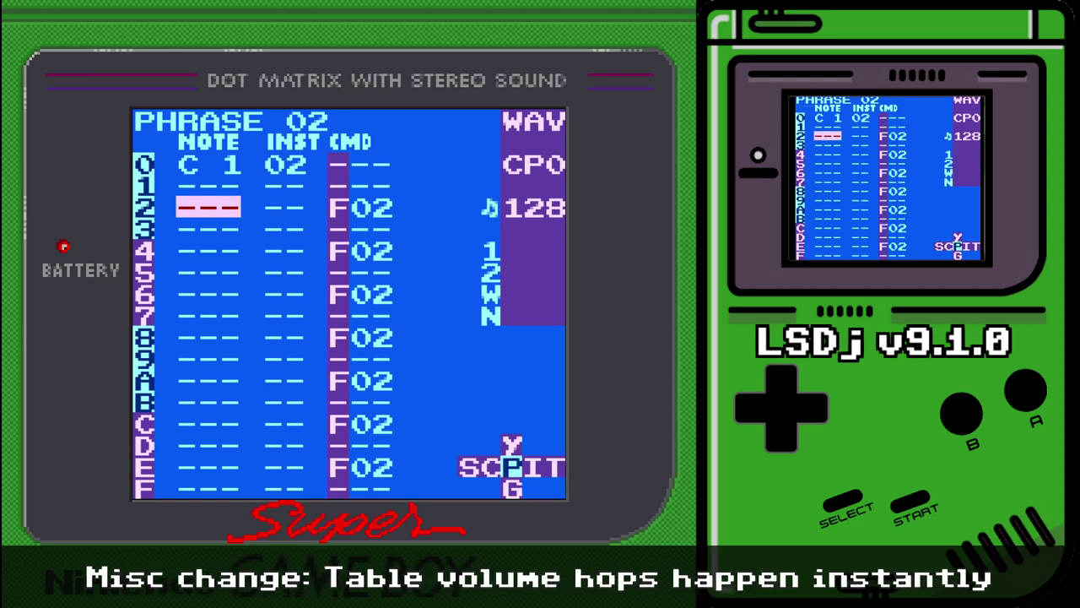
- Switch to the first pulse channel in the song and open its phrase 00
key("Up")
key("Up")
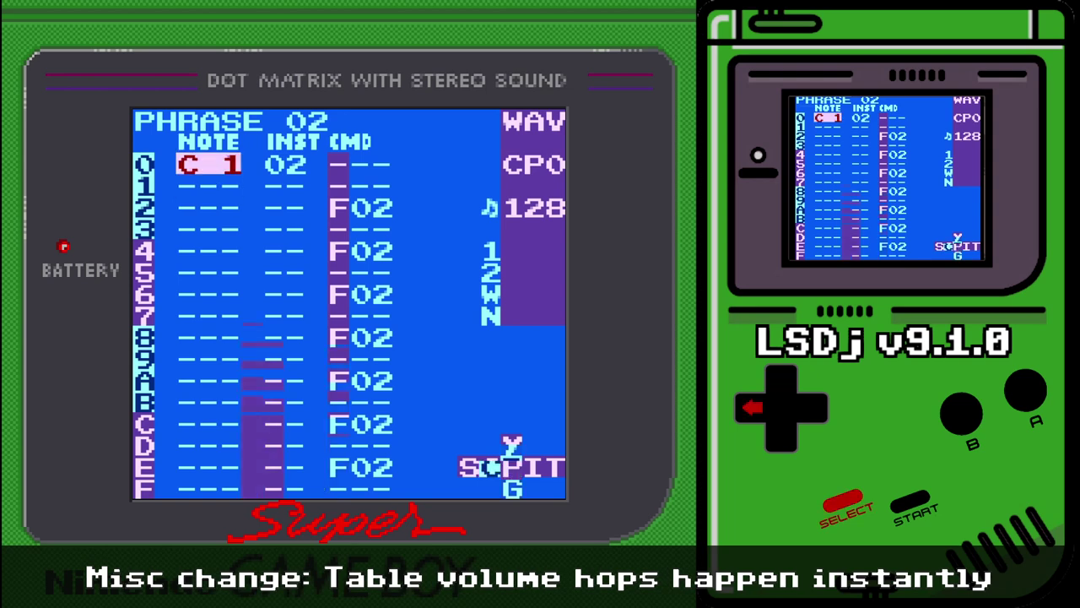
key("shift+Left")
key("shift+Left")
key("Left")
key("Left")
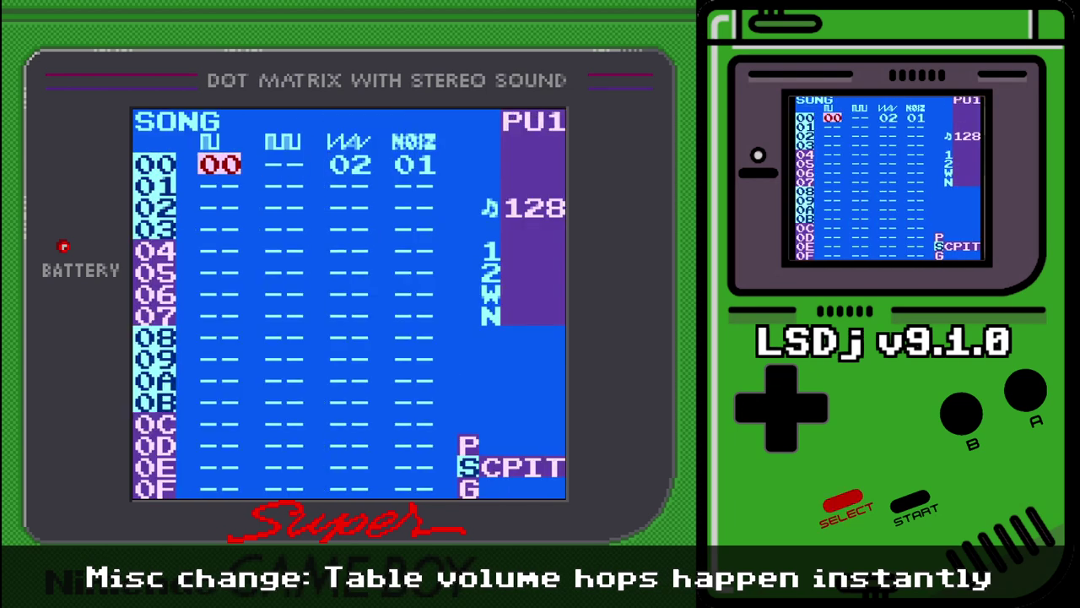
key("shift+Right")
key("shift+Right")
- Delete the V command on row 0 of phrase 00 and return to that row's note
key("Right")
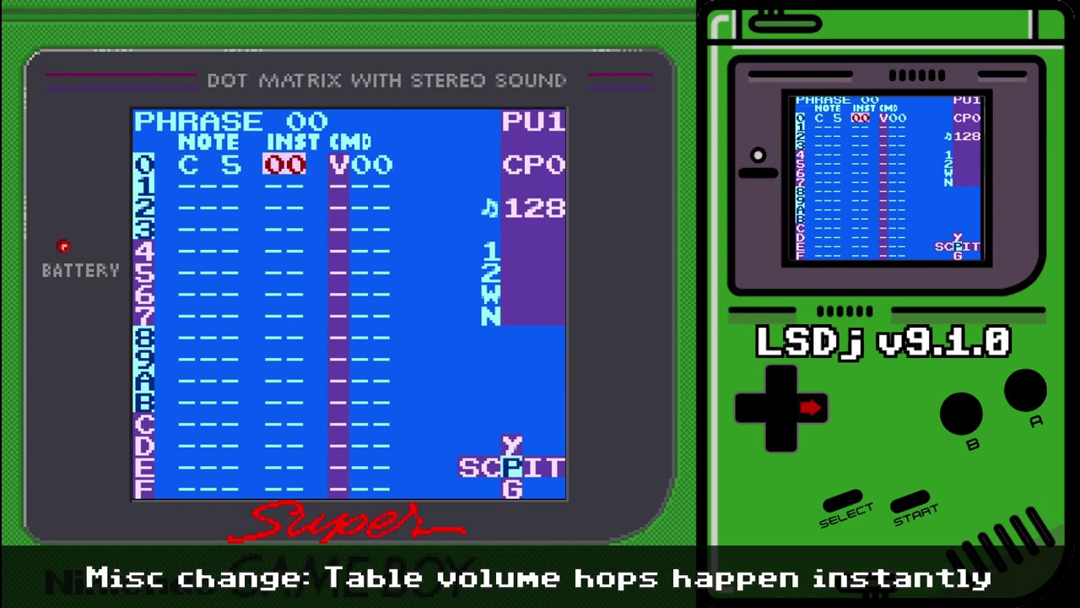
key("Right")
key("z+x")
key("Left")
key("Left")
- Assign table 02 to instrument 00 and open the table at its first volume entry
key("shift+Right")
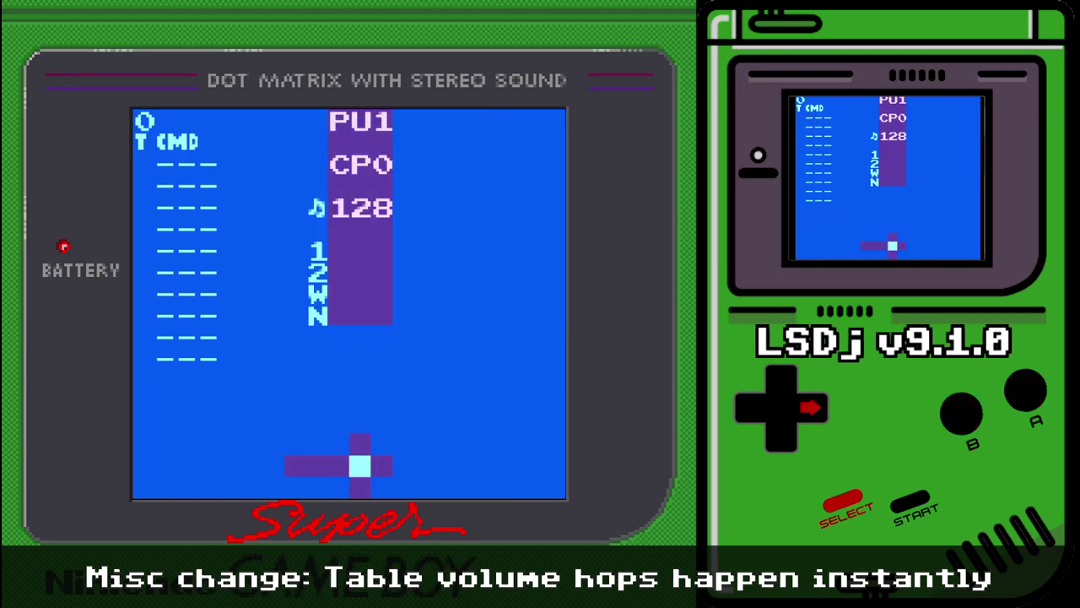
key("Down")
key("Down")
key("Down")
key("Down")
key("Down")
key("Down")
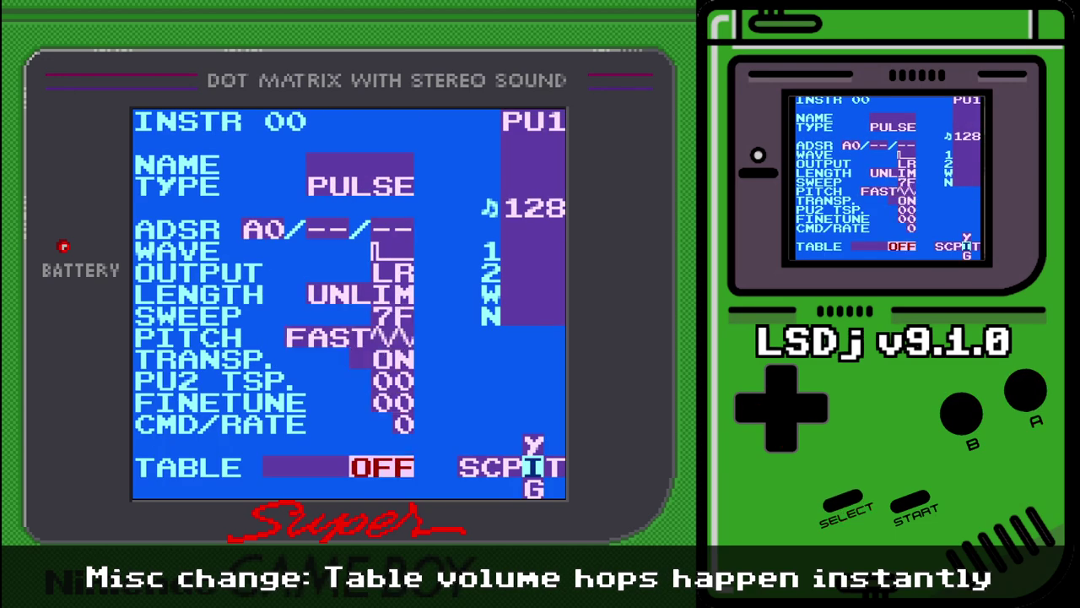
key("x")
key("shift+Right")
key("Left")
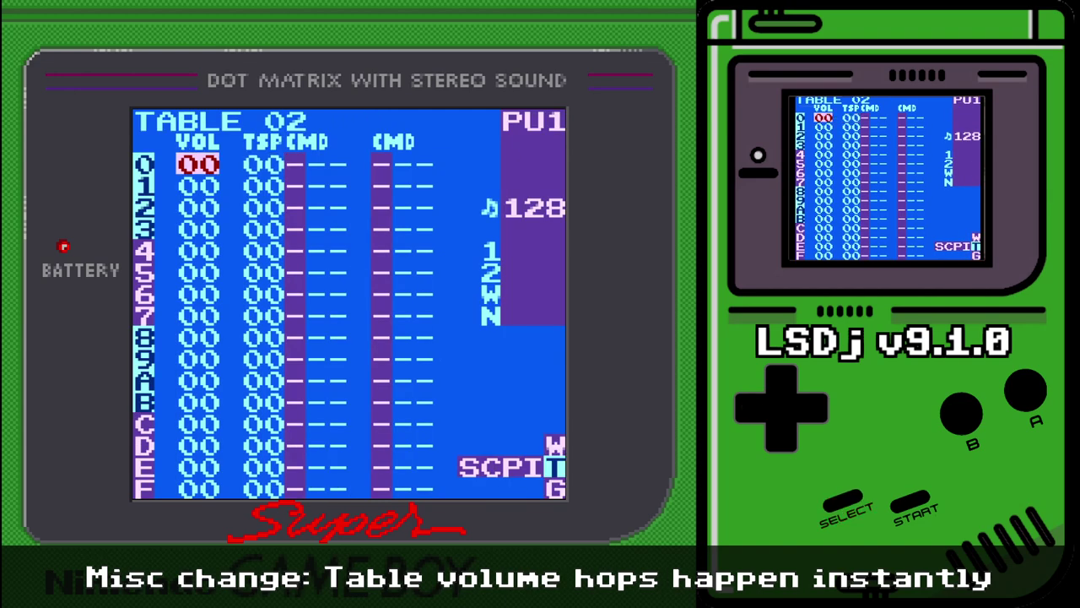
- Set table 02's volume entries to 10 on row 0 and 20 on row 1
key("Down")
key("Down")
key("Down")
key("Down")
key("Down")
key("Up")
key("Up")
key("Up")
key("Up")
key("Up")
key("x+Up")
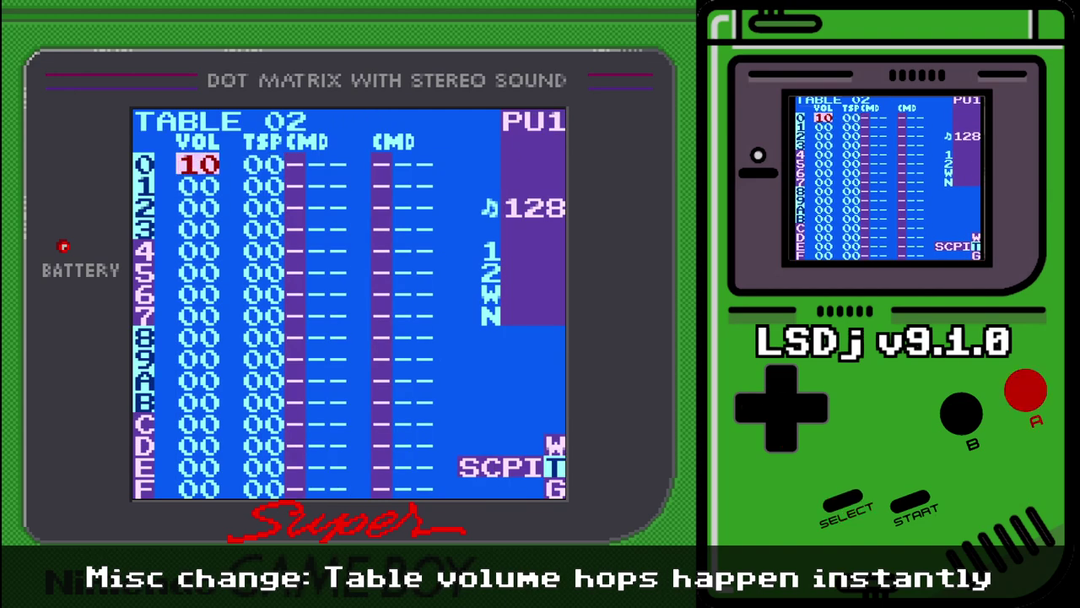
key("Down")
key("x+Up")
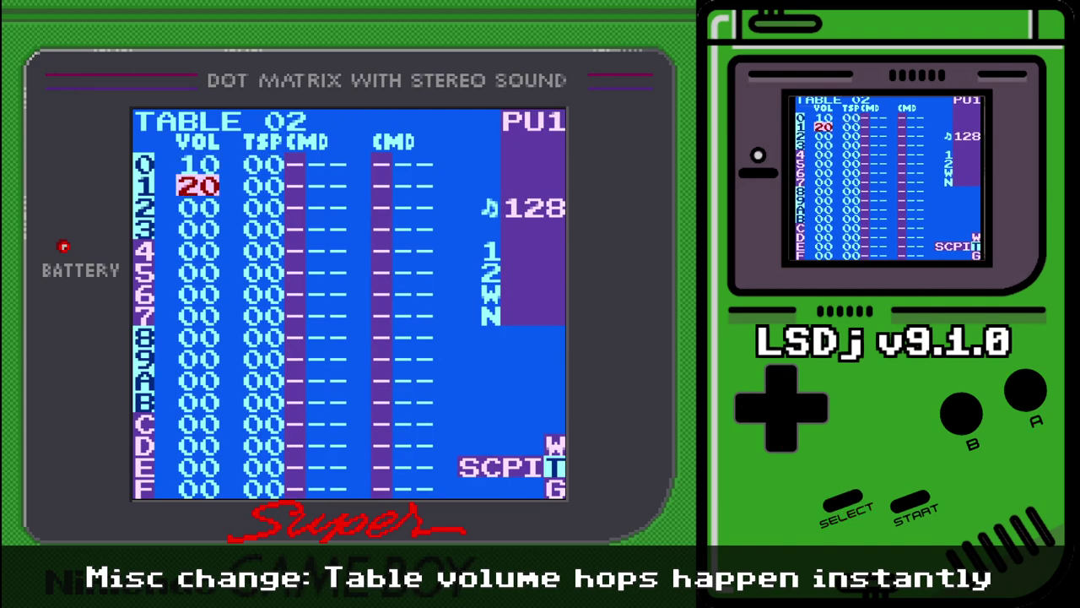
- Raise table 02's volume entries to 11 on row 0 and 21 on row 1
key("Up")
key("x+Right")
key("Down")
key("x+Right")
key("Up")
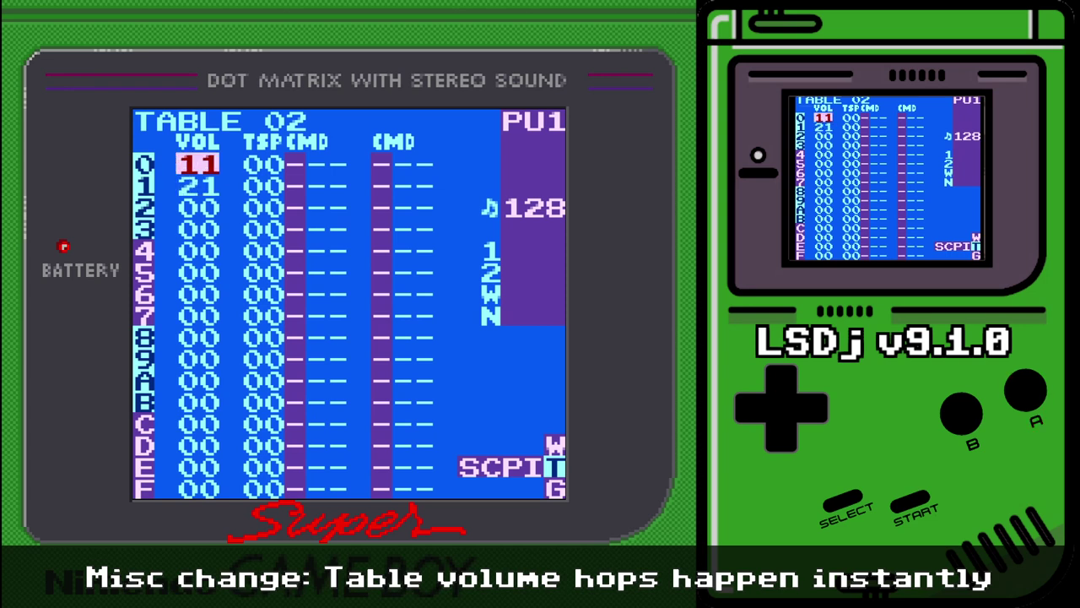
- Set table 02's volume entries to 31 on row 2, 41 on row 3 and 51 on row 4
key("x")
key("Down")
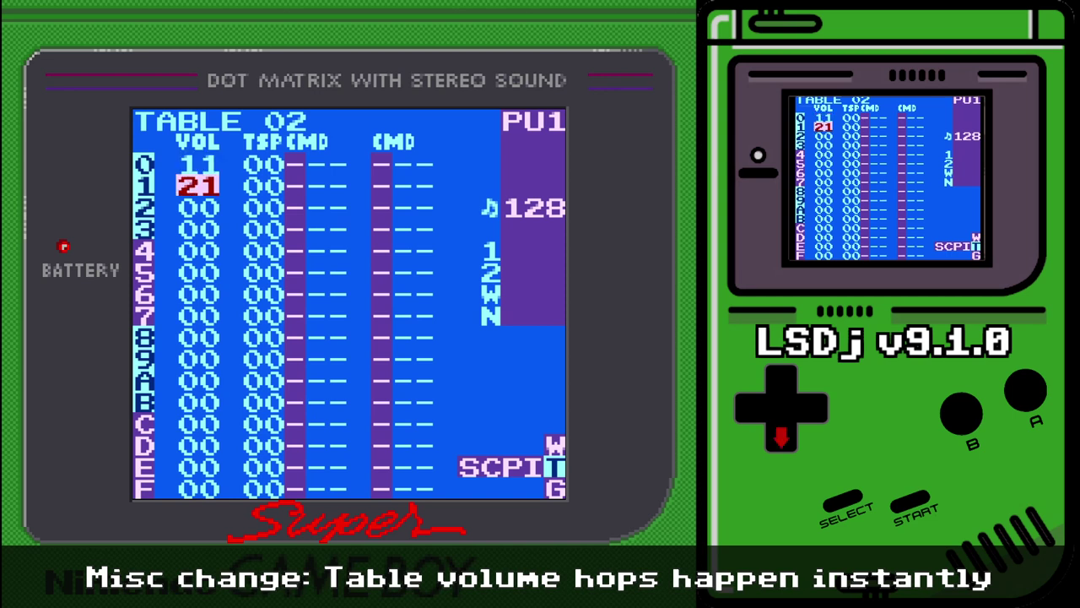
key("Down")
key("x")
key("x+Up")
key("Down")
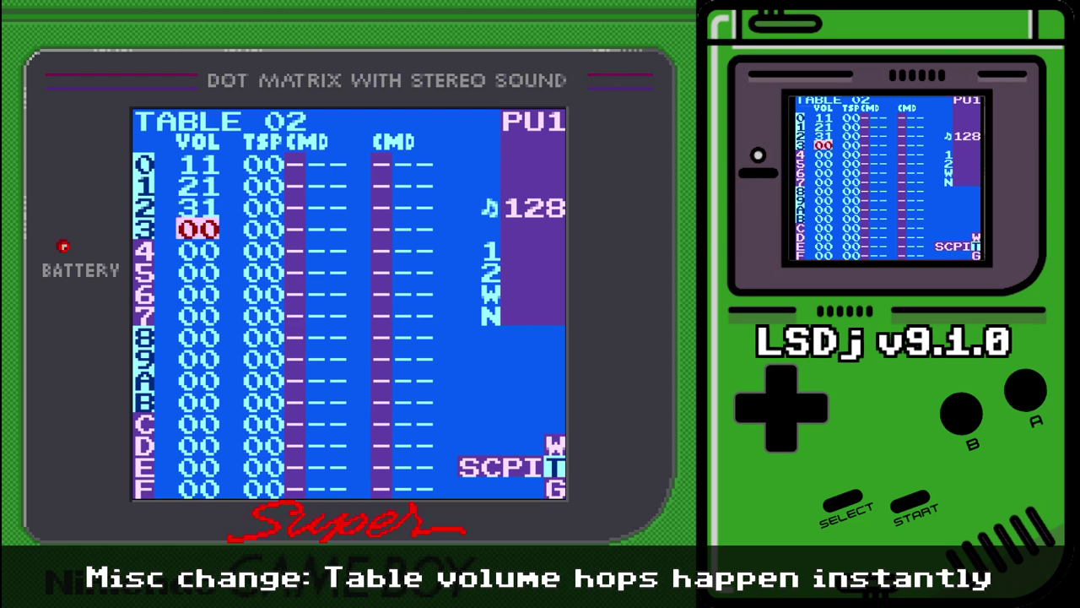
key("x")
key("Up")
key("Down")
key("x")
key("Up")
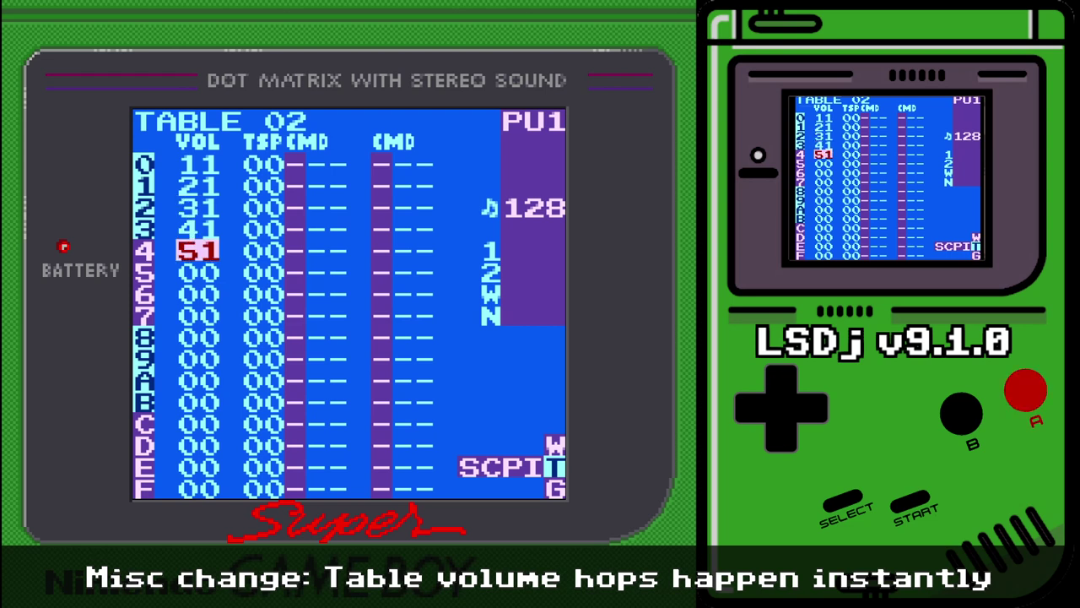
- Set table 02's volume entries to 61 on row 5 and 71 on row 6
key("Up")
key("Up")
key("Up")
key("Up")
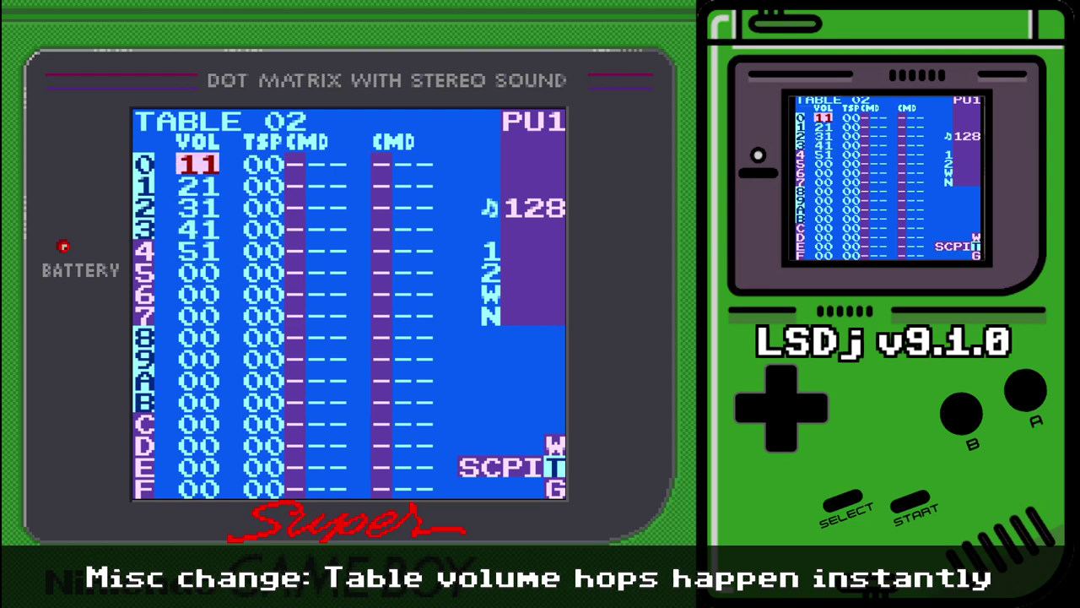
key("Down")
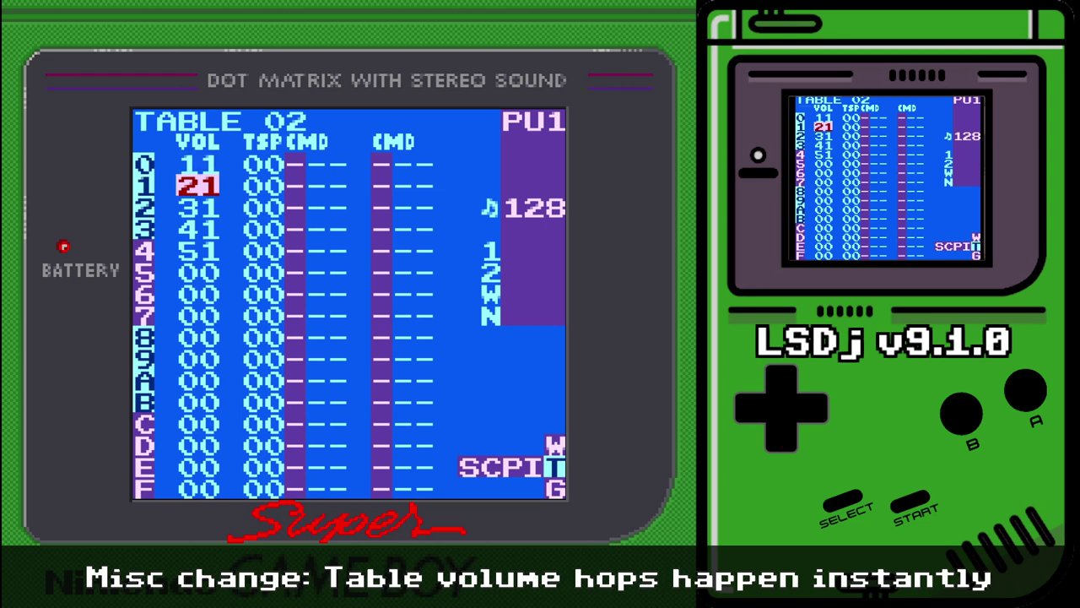
key("Down")
key("Down")
key("Down")
key("Down")
key("x")
key("Up")
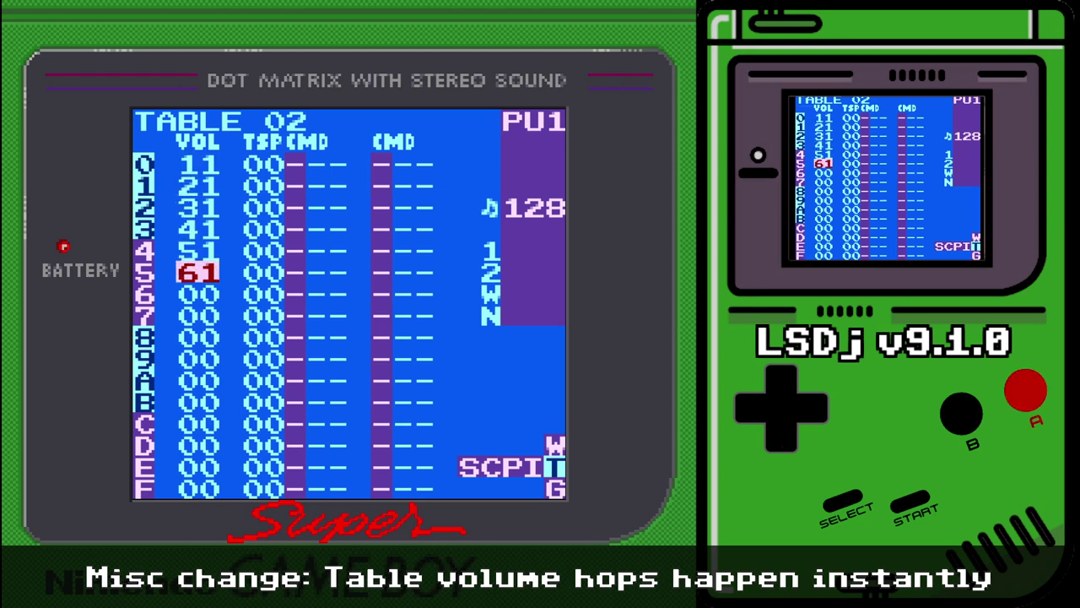
key("Down")
key("x")
key("Up")
- Add a volume entry on row 7 of table 02 and lower it to 00
key("Down")
key("x")
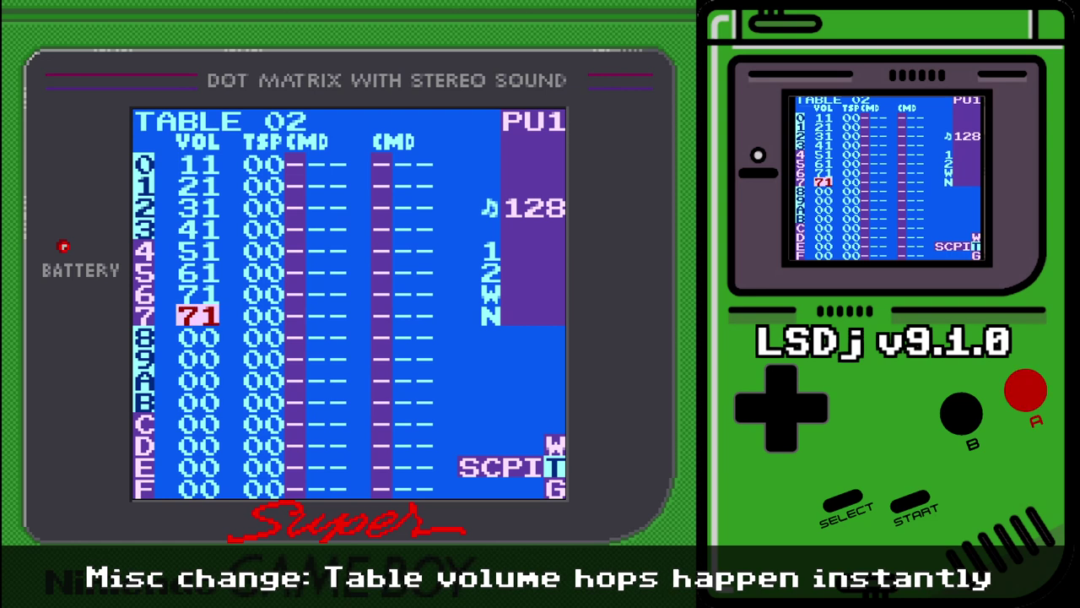
key("Left")
key("Down")
key("Up")
key("Up")
key("Up")
key("Up")
key("Up")
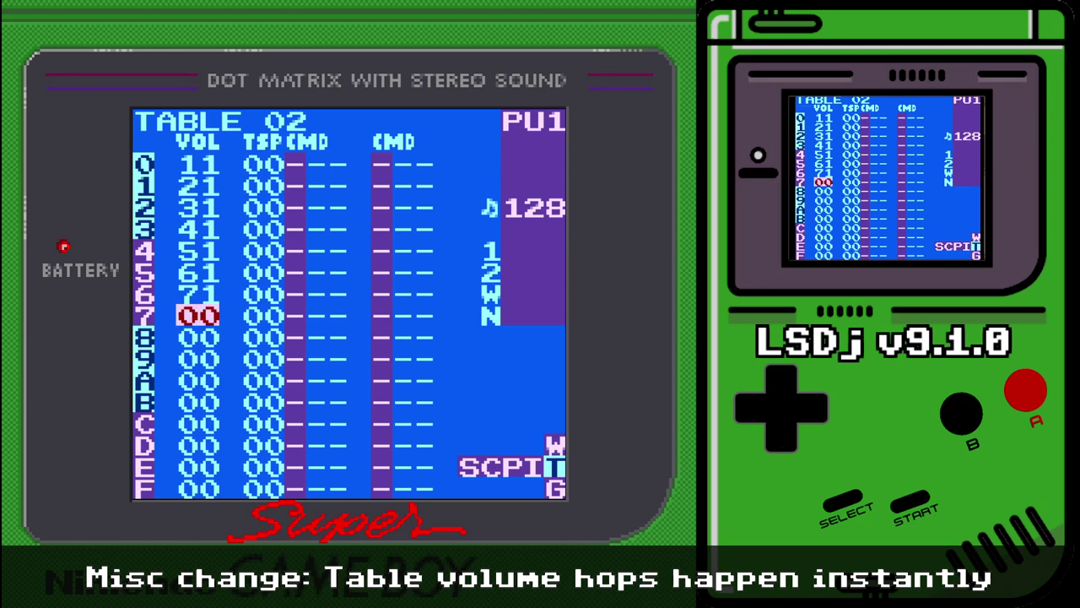
- Turn the volume entry on row 7 of table 02 into the hop 0H
key("Right")
key("Right")
key("Right")
key("Right")
key("Right")
key("Right")
key("Right")
key("Right")
key("Right")
key("Right")
key("Right")
key("Right")
key("Right")
key("Right")
key("Right")
key("Right")
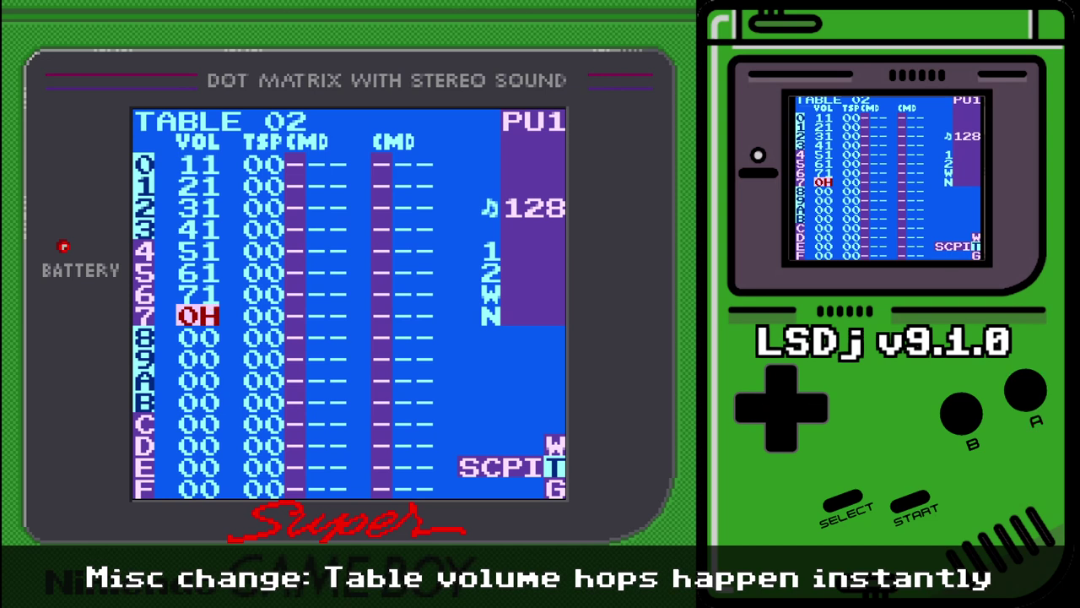
- Go through table 02's volume entries from row 0 down to the hop on row 7
key("Up")
key("Up")
key("Up")
key("Up")
key("Up")
key("Up")
key("Up")
key("Down")
key("Down")
key("Down")
key("Down")
key("Down")
key("Down")
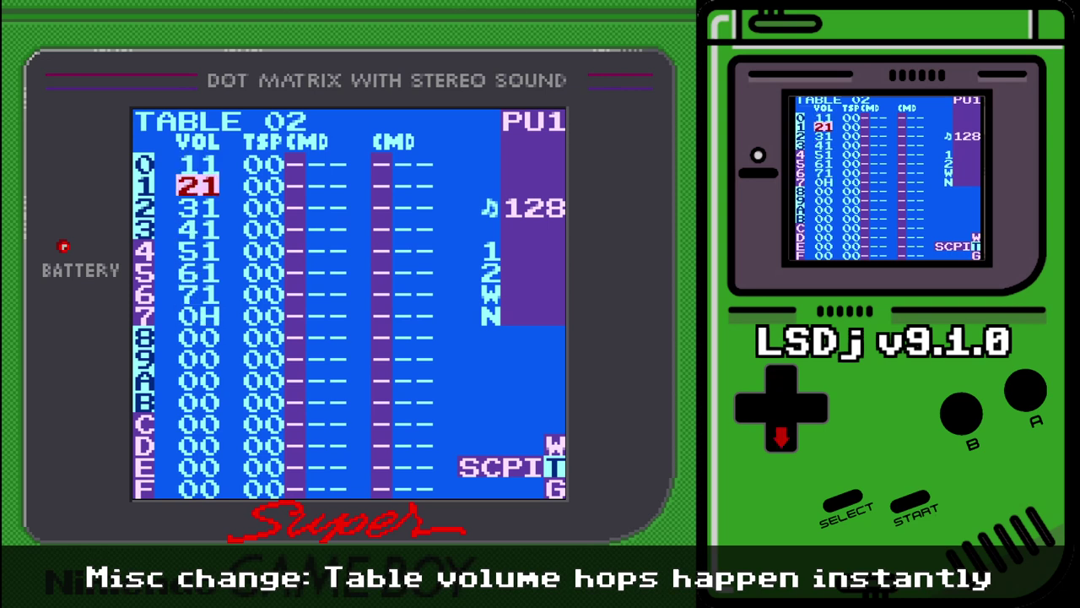
key("Down")
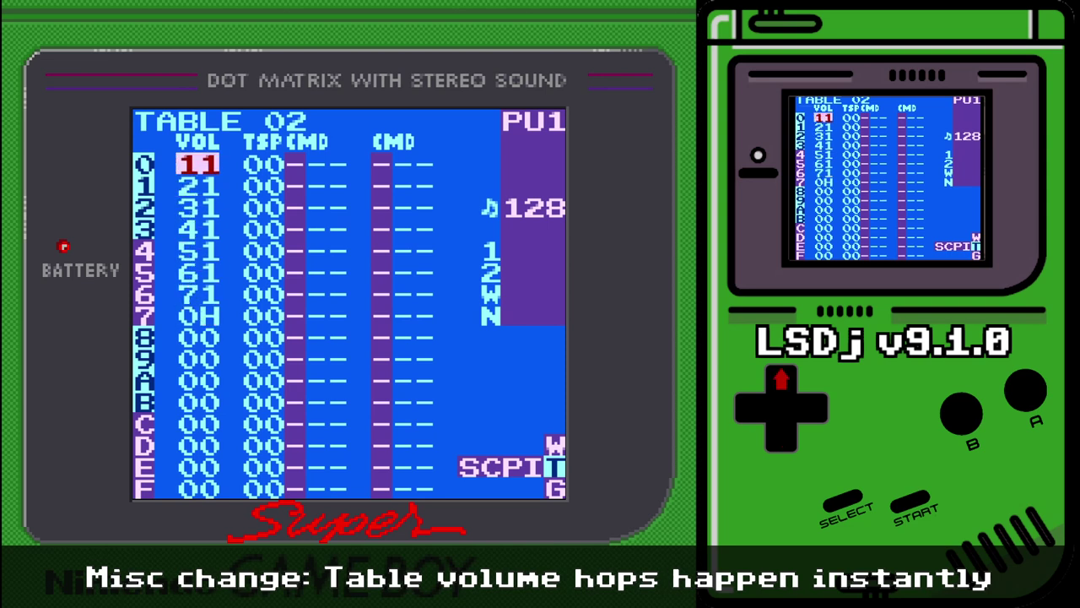
key("Down")
key("Down")
key("Down")
key("Down")
key("Down")
key("Down")
key("Down")
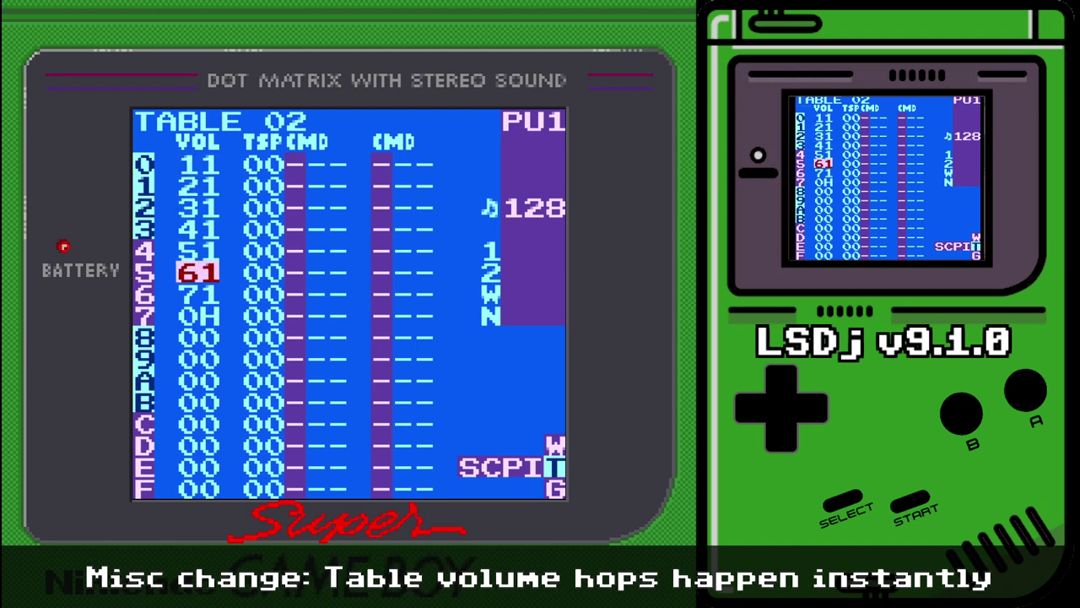
- Play phrase 00 while watching the playback position in table 02, and stop playback
key("shift+Left")
key("shift+Left")
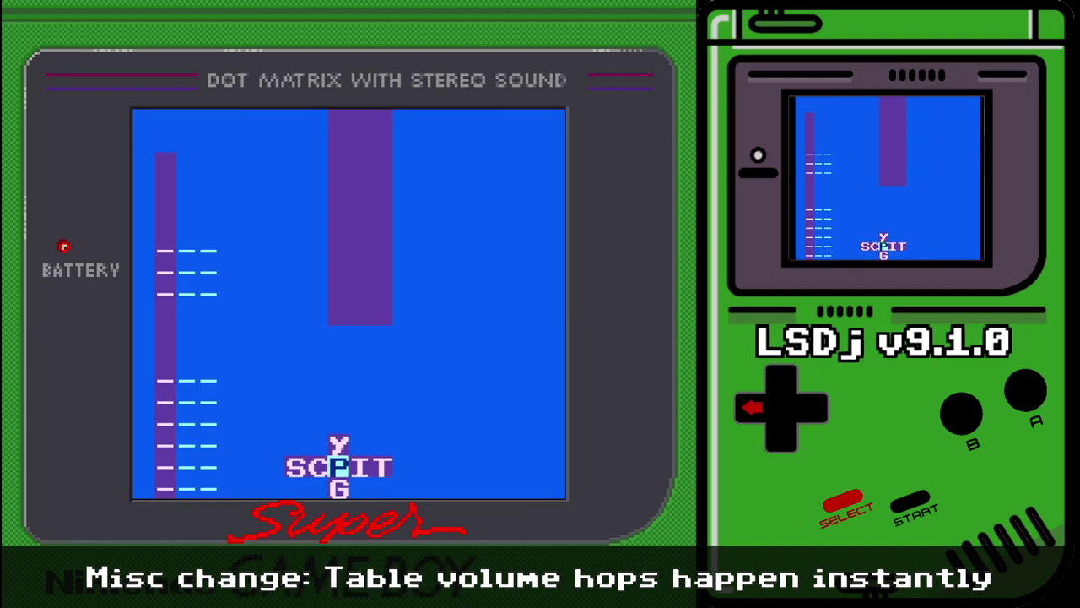
key("Return")
key("shift+Right")
key("shift+Right")
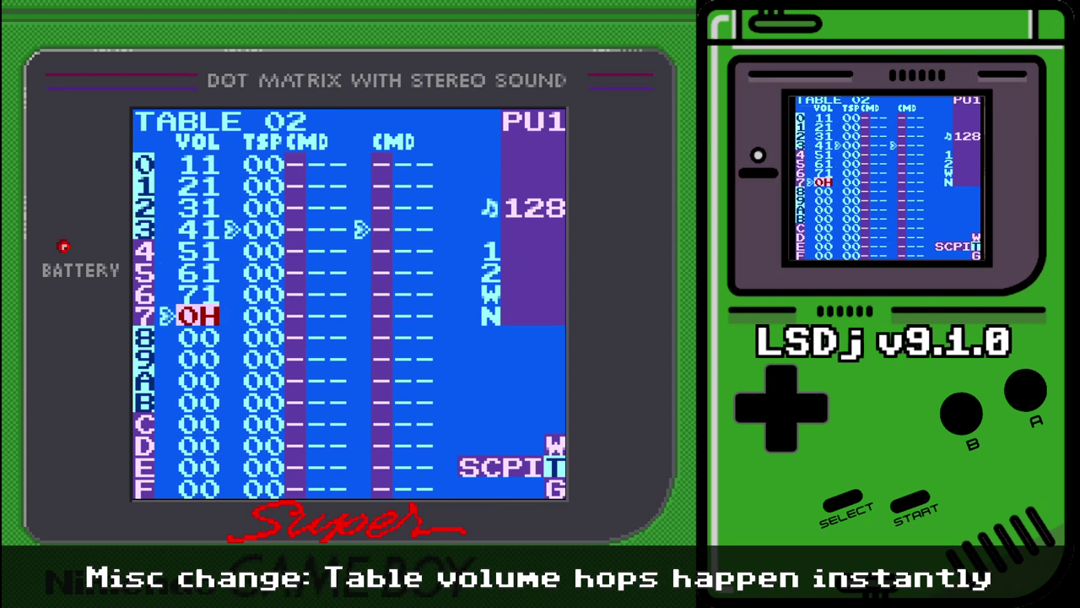
key("Return")
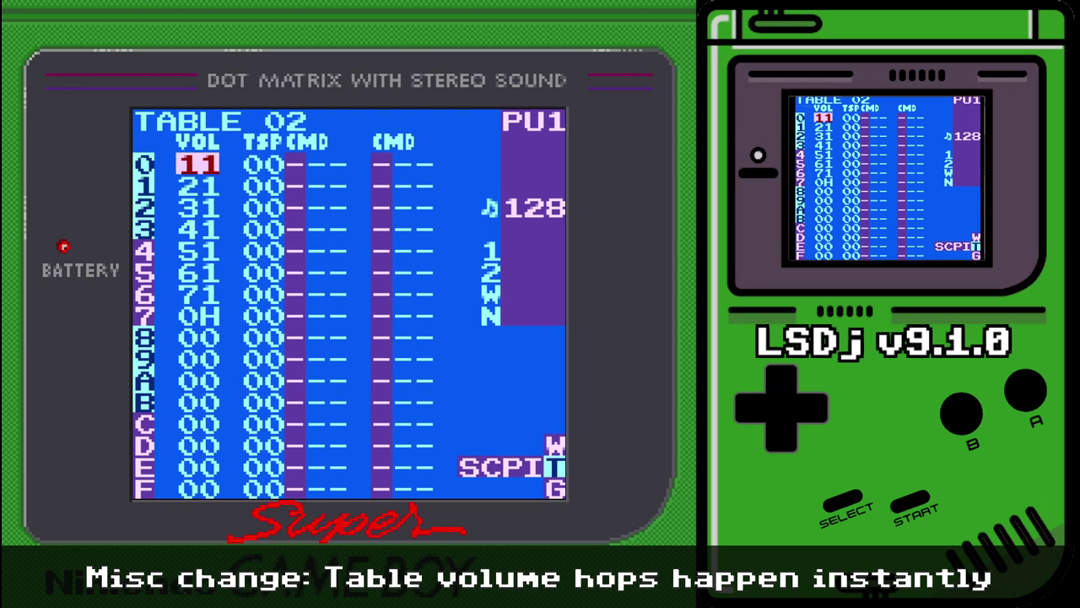
- Open the wave channel's chain 02 and add new phrase 03 on row 1
key("shift+Left")
key("shift+Left")
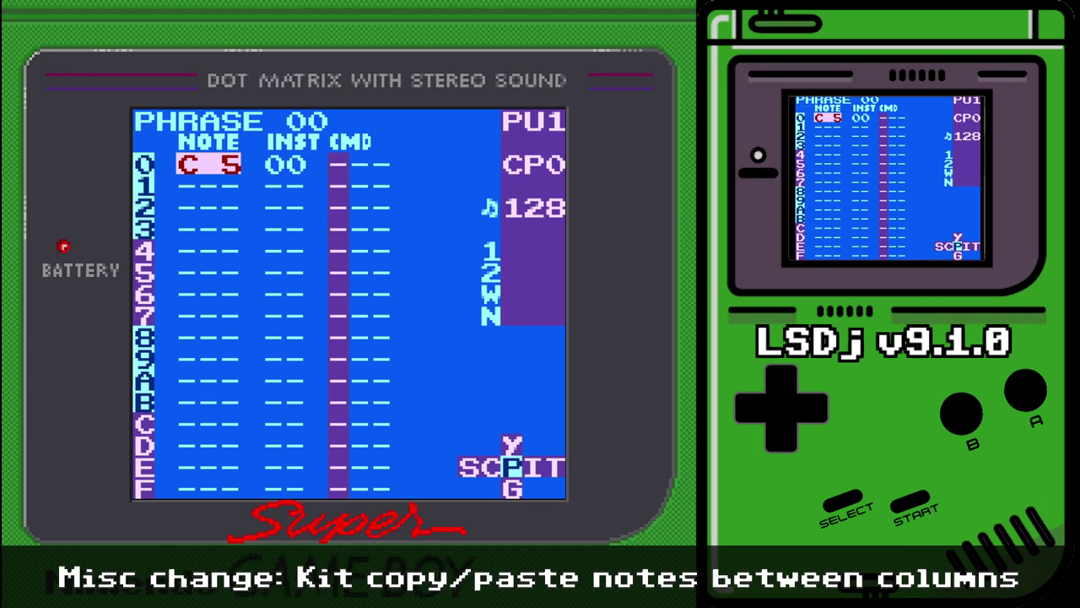
key("shift+Left")
key("shift+Left")
key("Right")
key("Right")
key("shift+Right")
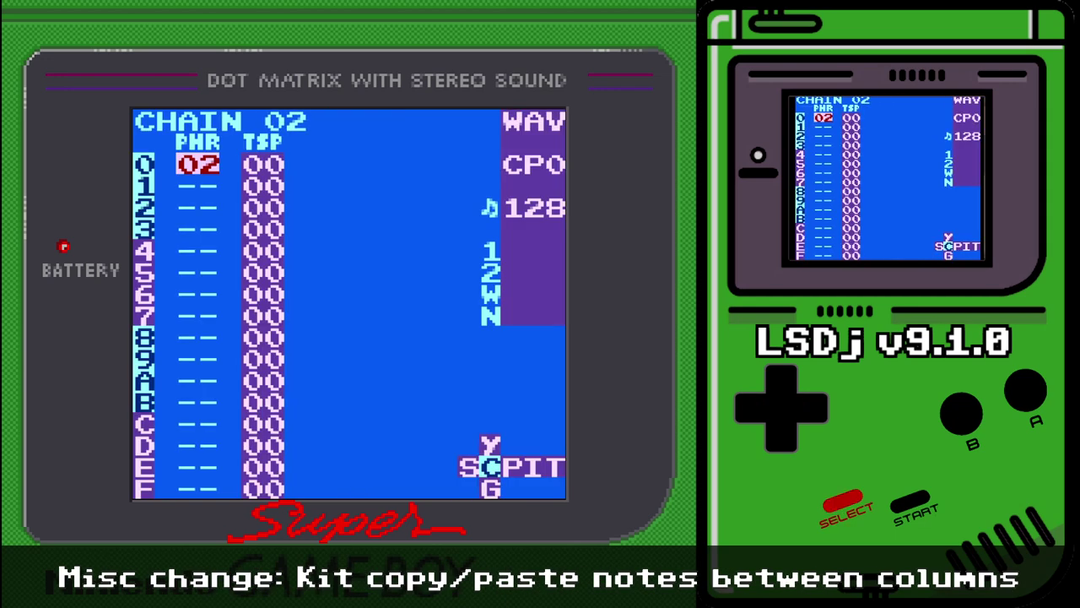
key("Down")
key("s")
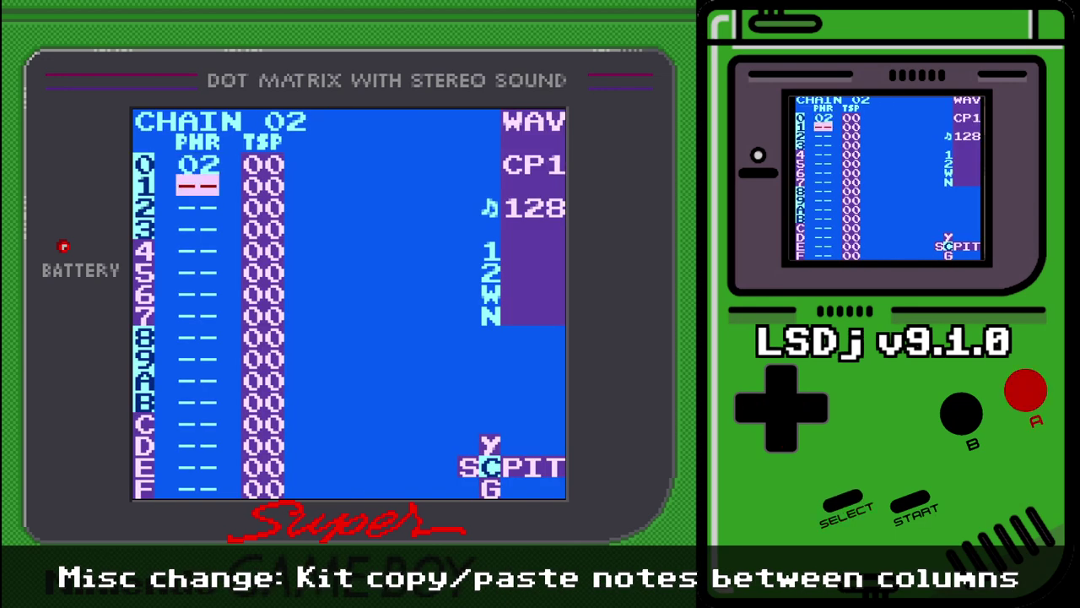
- Open phrase 03 and assign instrument 03 on row 0
key("shift+Right")
key("Right")
key("s")
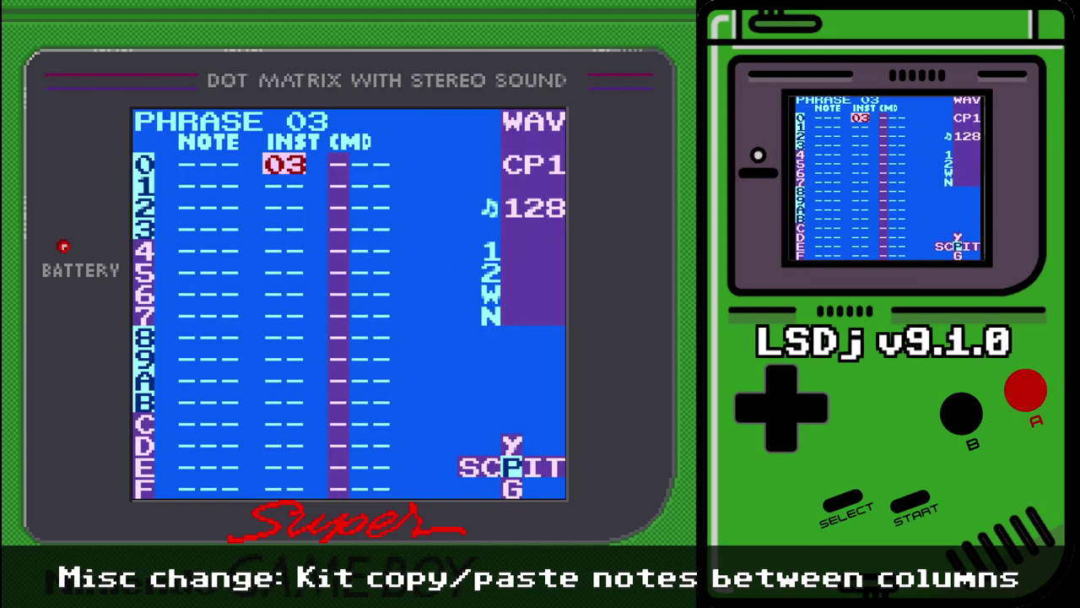
- Change the type of instrument 03 to KIT and check its kit selection
key("shift+Right")
key("Up")
key("Up")
key("Up")
key("Up")
key("Up")
key("Up")
key("Up")
key("Up")
key("Up")
key("Up")
key("Up")
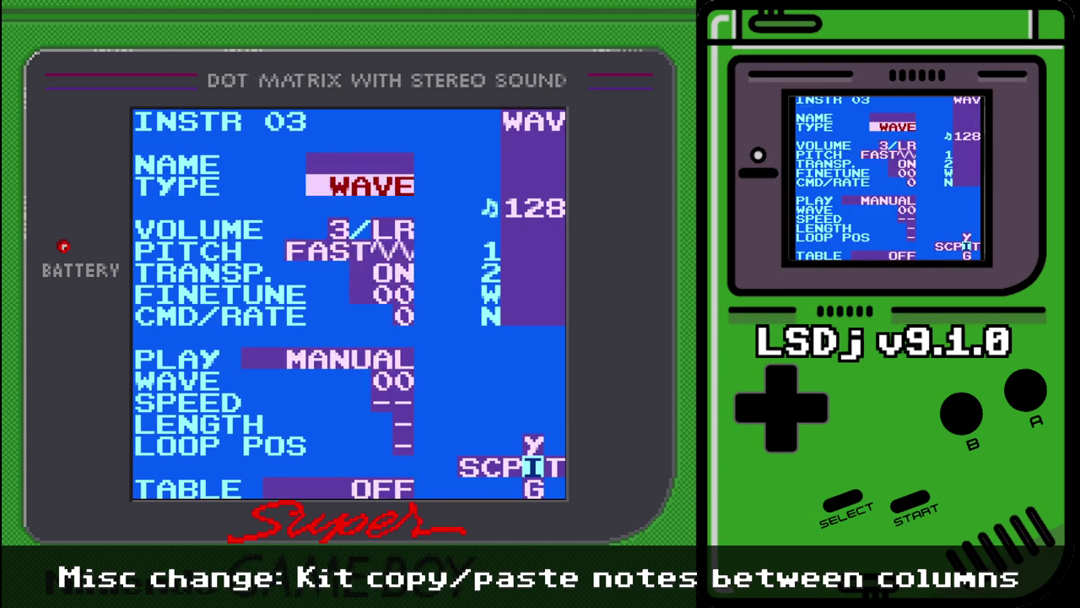
key("s+Right")
key("shift")
key("shift+Left")
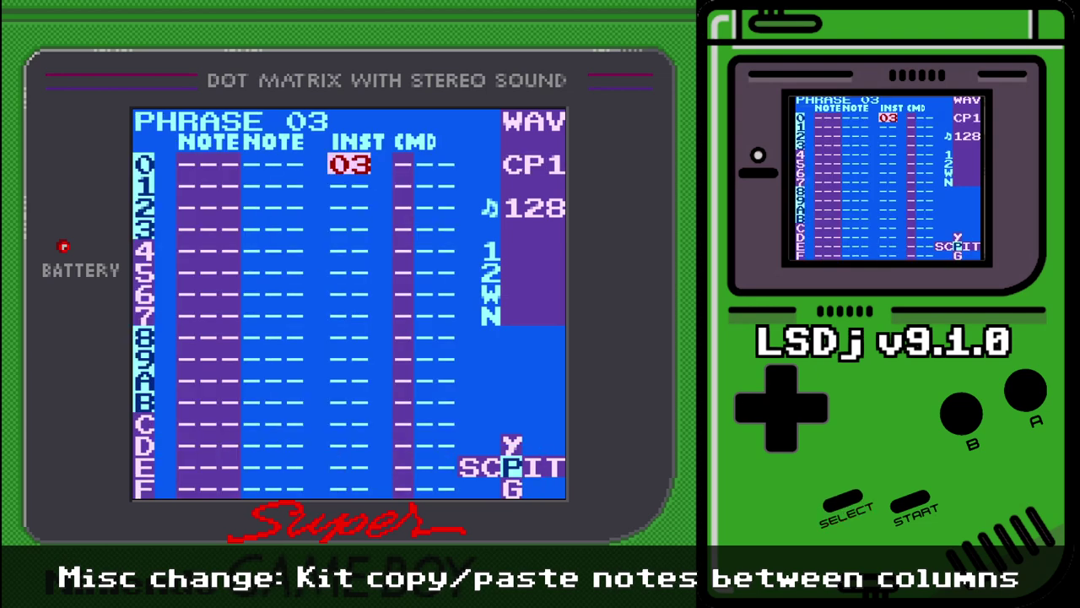
key("shift+Right")
key("Down")
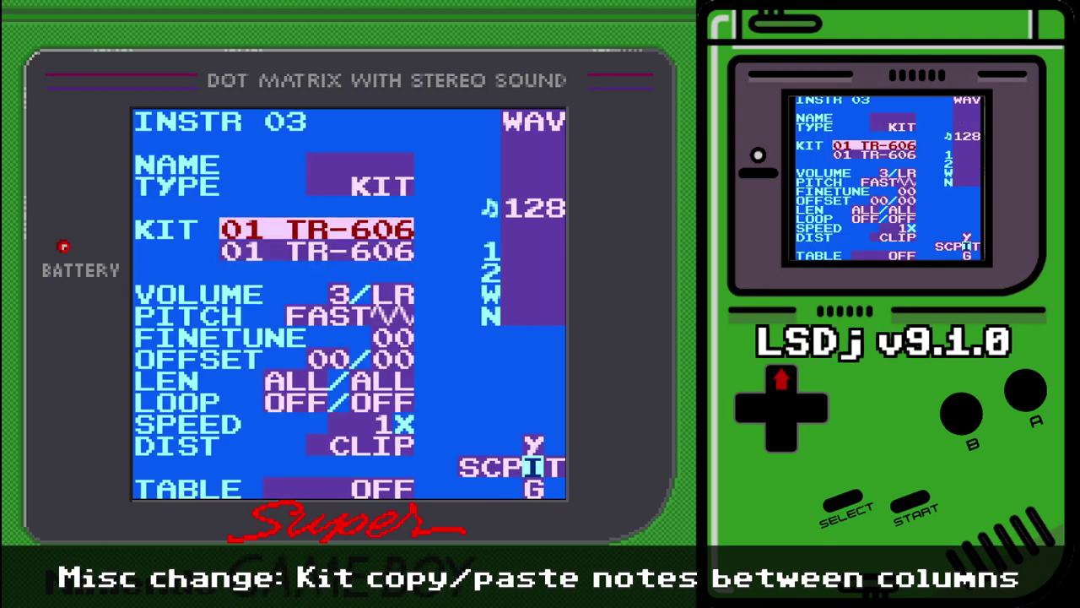
- Enter the kit note BD in the first note column on row 0 of phrase 03
key("shift+Left")
key("Left")
key("Left")
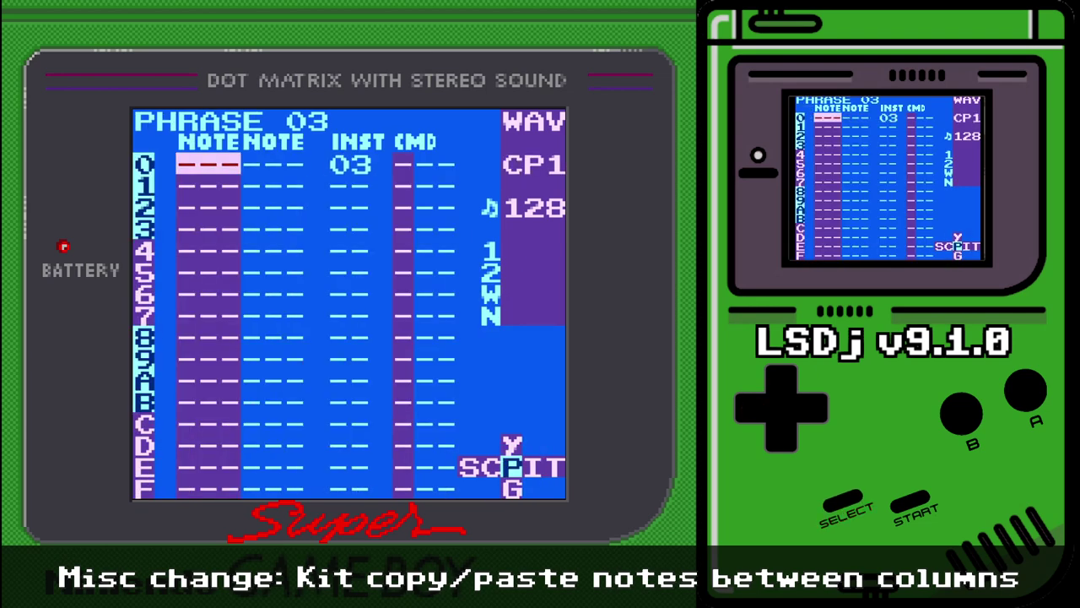
key("s")
key("s")
key("Right")
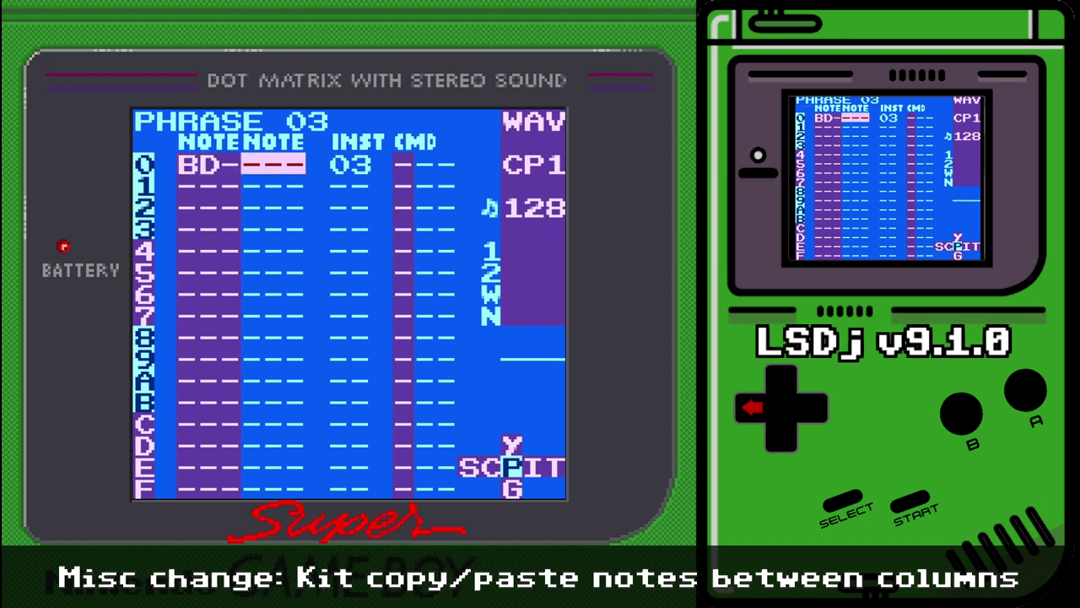
- Cut the BD note from row 0's first note column and paste copies so both note columns hold BD
key("Left")
key("shift+a")
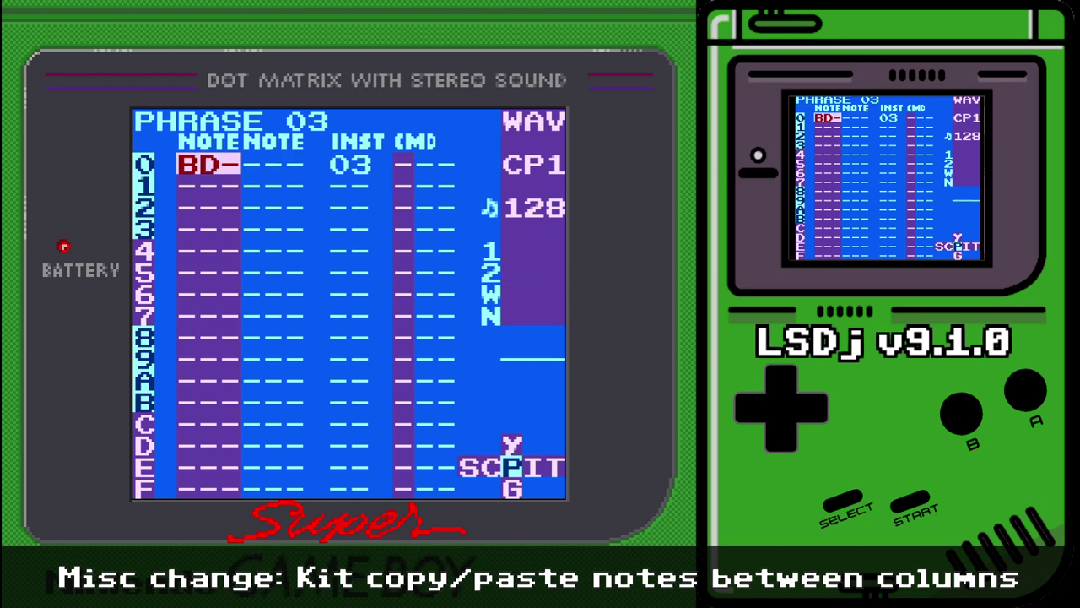
key("Right")
key("shift")
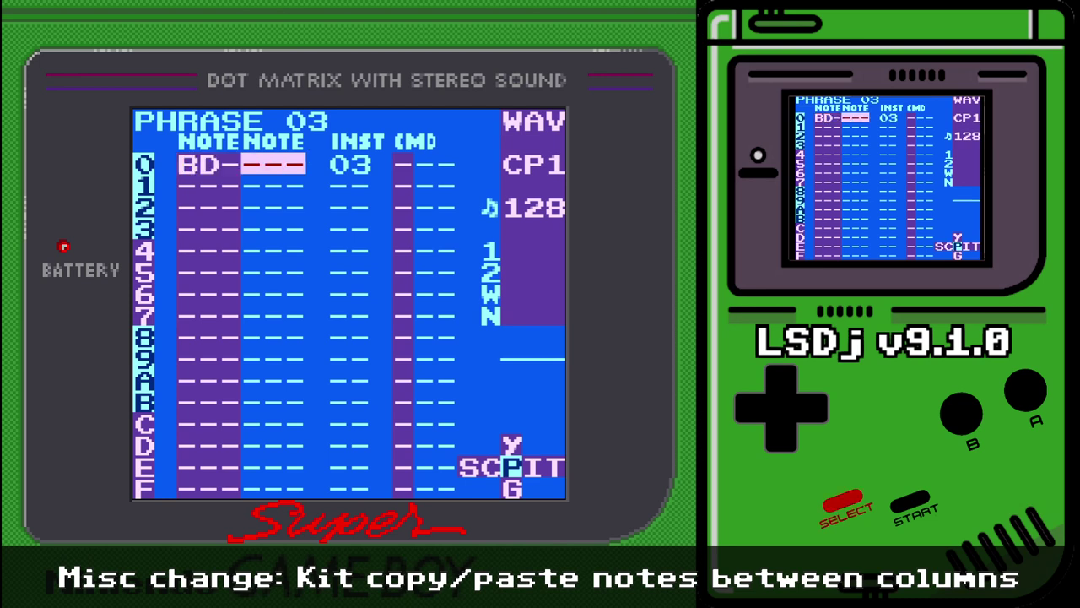
key("shift+s")
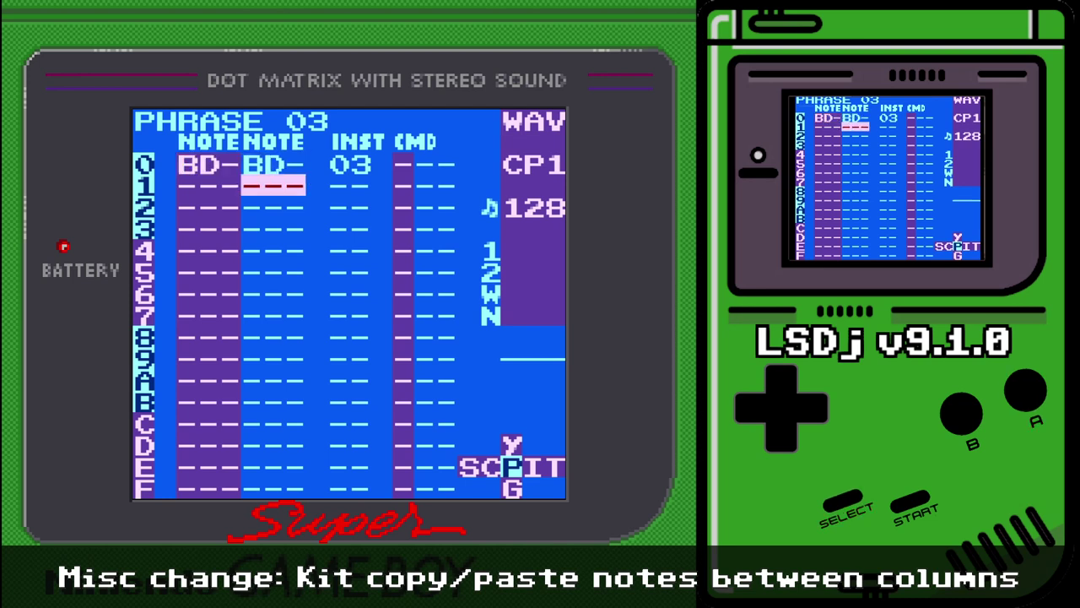
- Enter SD in the first note column on row 1 and copy it to the second note column
key("Left")
key("s")
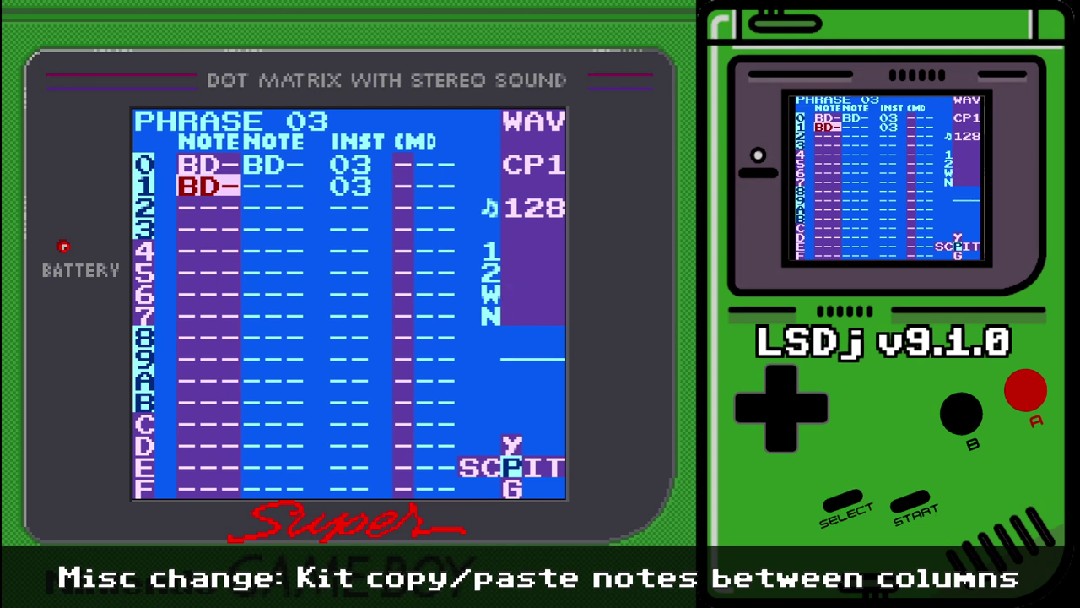
key("s+Right")
key("shift+a")
key("Right")
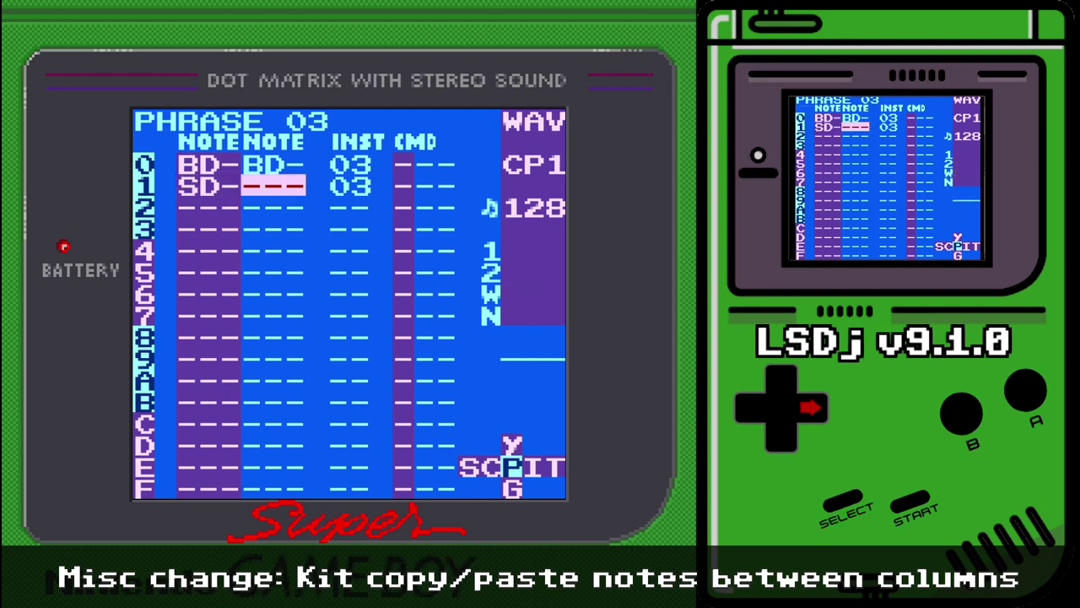
key("shift+s")
key("Up")
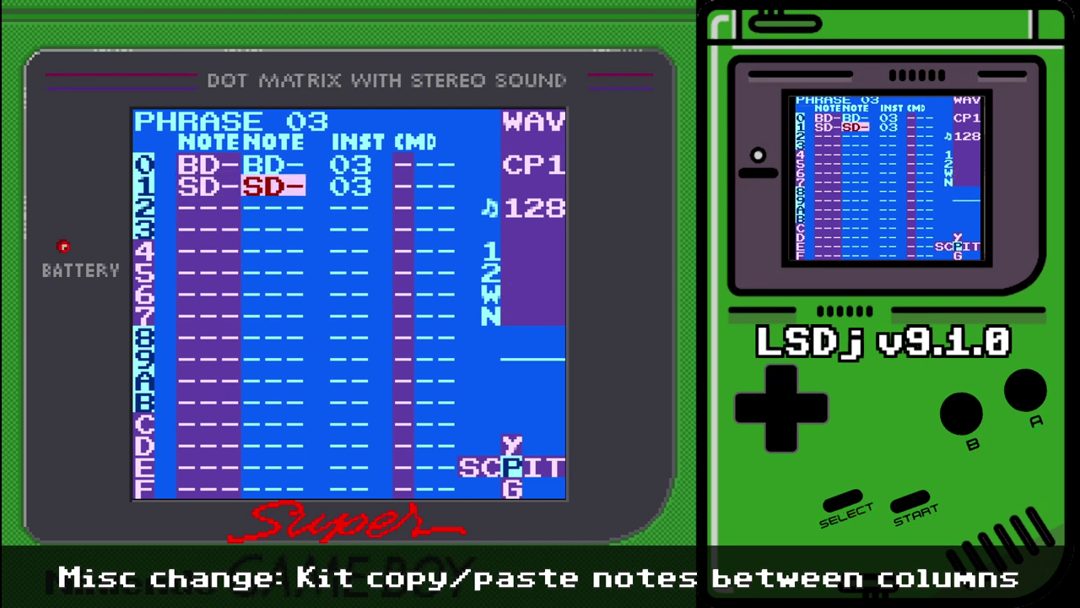
- Copy the BD and SD notes from rows 0 and 1 and paste them down the first note column through row 7
key("Up")
key("shift+a")
key("Down")
key("a")
key("Left")
key("Down")
key("Down")
key("Up")
key("shift+s")
key("shift+s")
key("shift+s")
- Paste the copied BD and SD notes down the second note column from row 2 through row 7
key("Up")
key("Up")
key("Up")
key("Up")
key("Up")
key("Up")
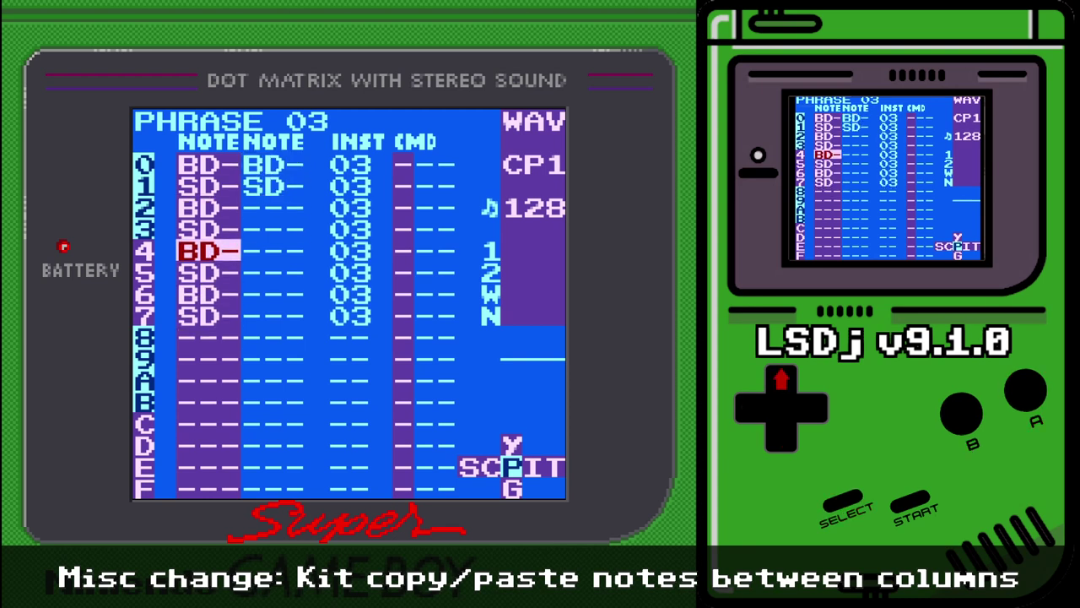
key("Right")
key("Right")
key("Left")
key("shift+s")
key("shift+s")
key("shift+s")
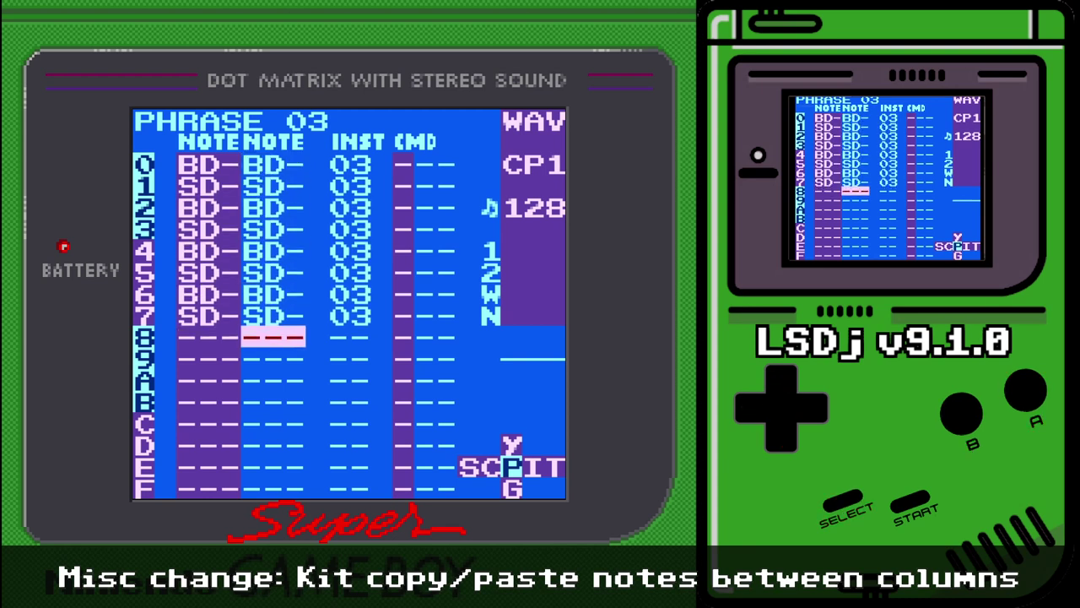
- Return to row 0 of phrase 03, play the phrase and stop playback
key("Up")
key("Up")
key("Up")
key("Up")
key("Up")
key("Up")
key("Up")
key("Up")
key("Return")
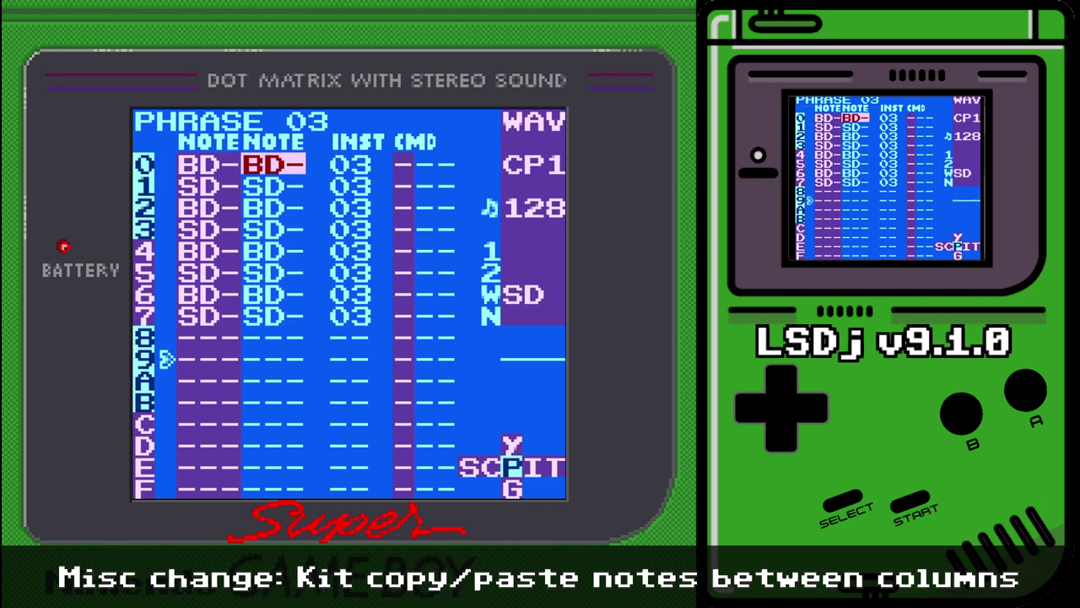
key("Return")
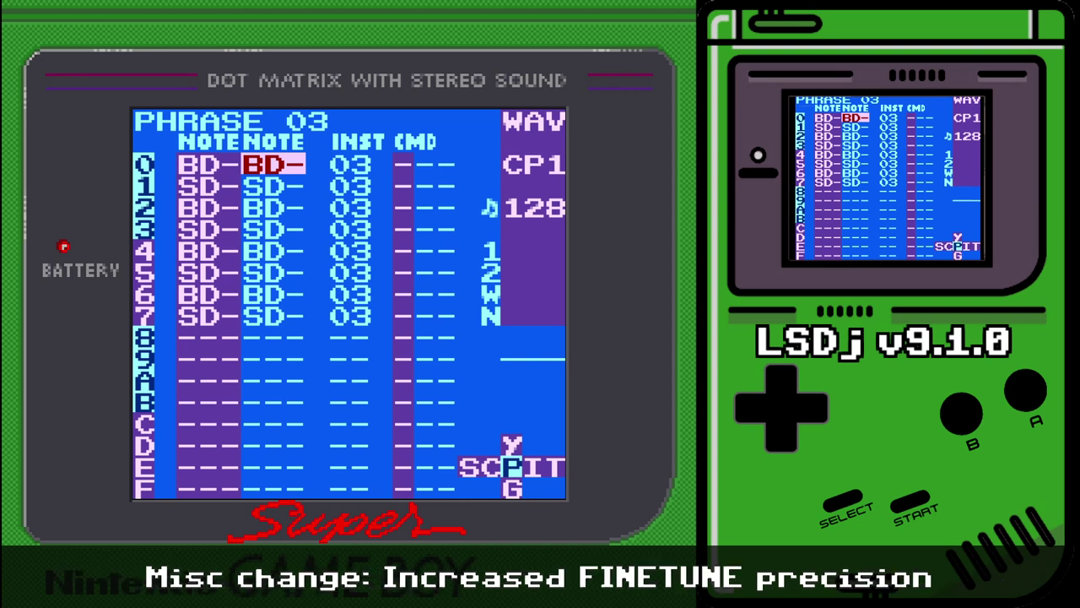
- Switch from the WAV channel to phrase 00 of the PU1 channel and open its instrument 00
key("shift+Left")
key("shift+Left")
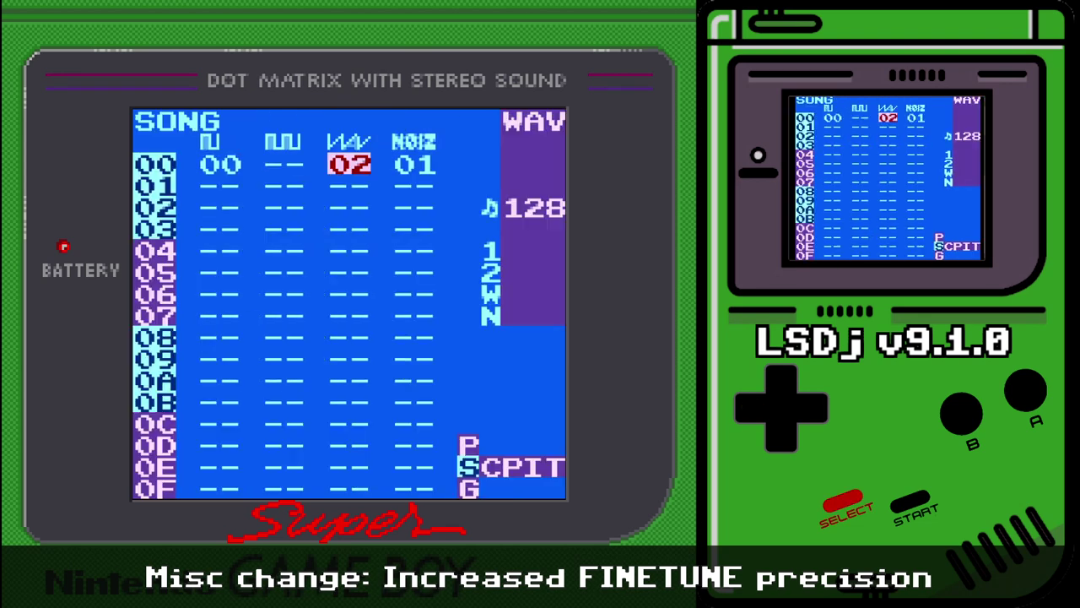
key("Left")
key("Left")
key("shift+Right")
key("shift+Right")
key("shift+Right")
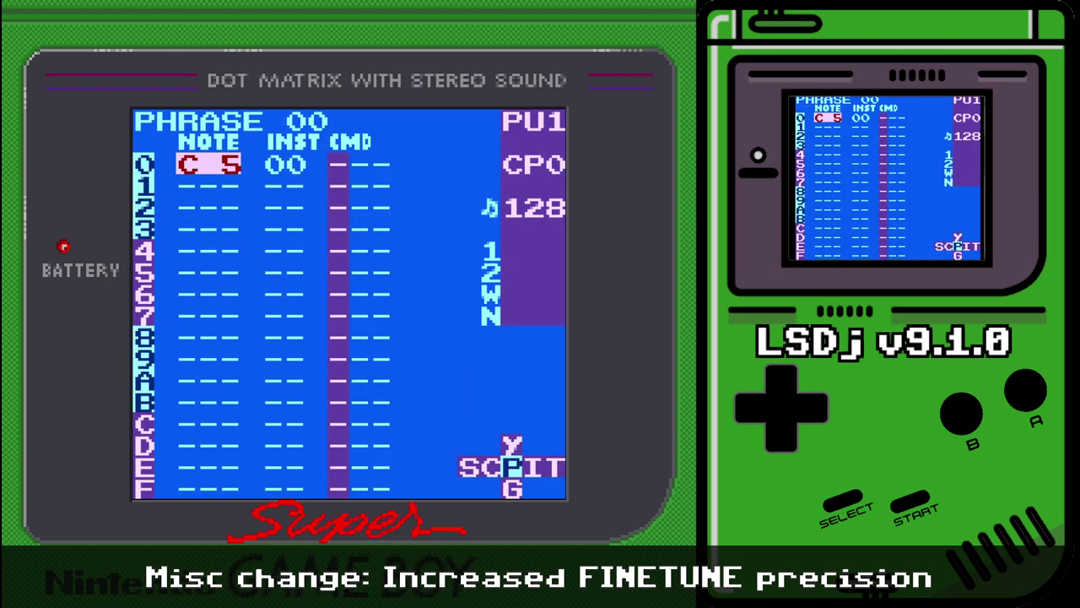
- Raise the FINETUNE of pulse instrument 00 to 10 and on to 20 in coarse steps
key("Down")
key("Down")
key("Down")
key("Down")
key("Down")
key("Down")
key("Down")
key("Down")
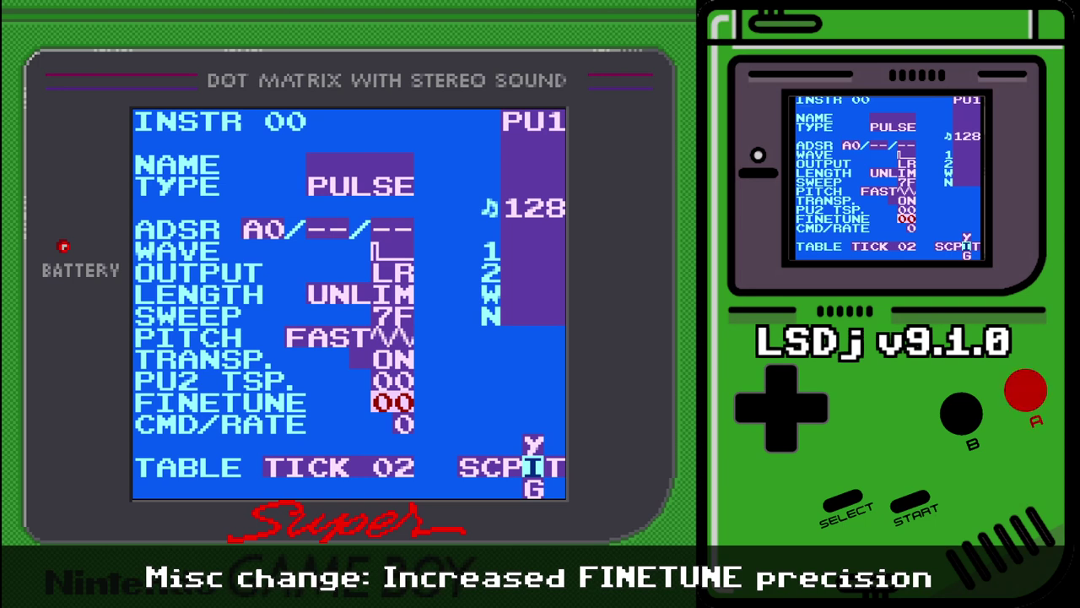
key("x+Up")
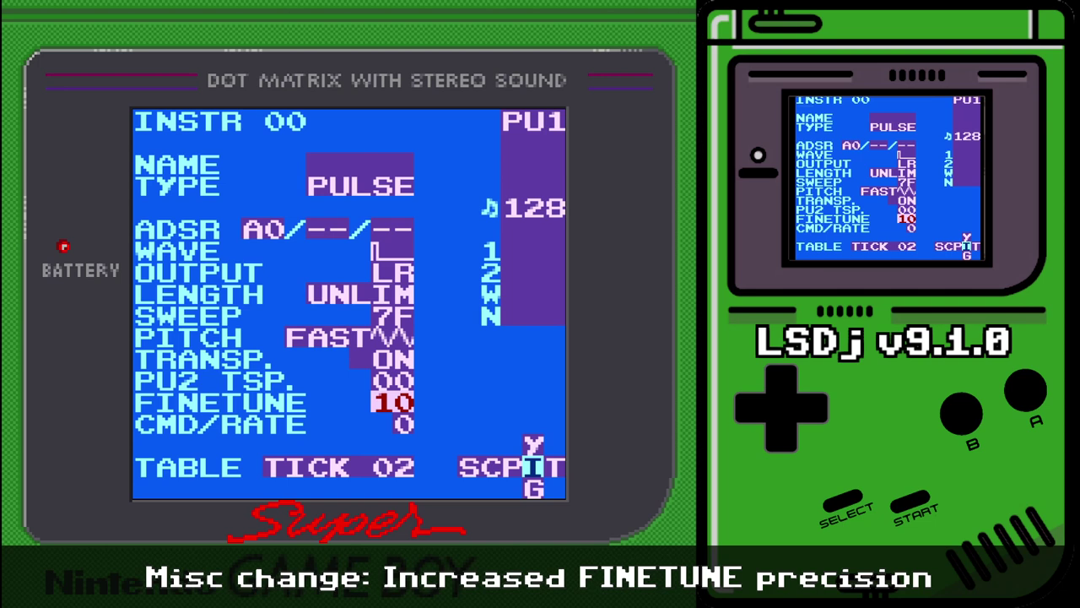
key("x+Up")
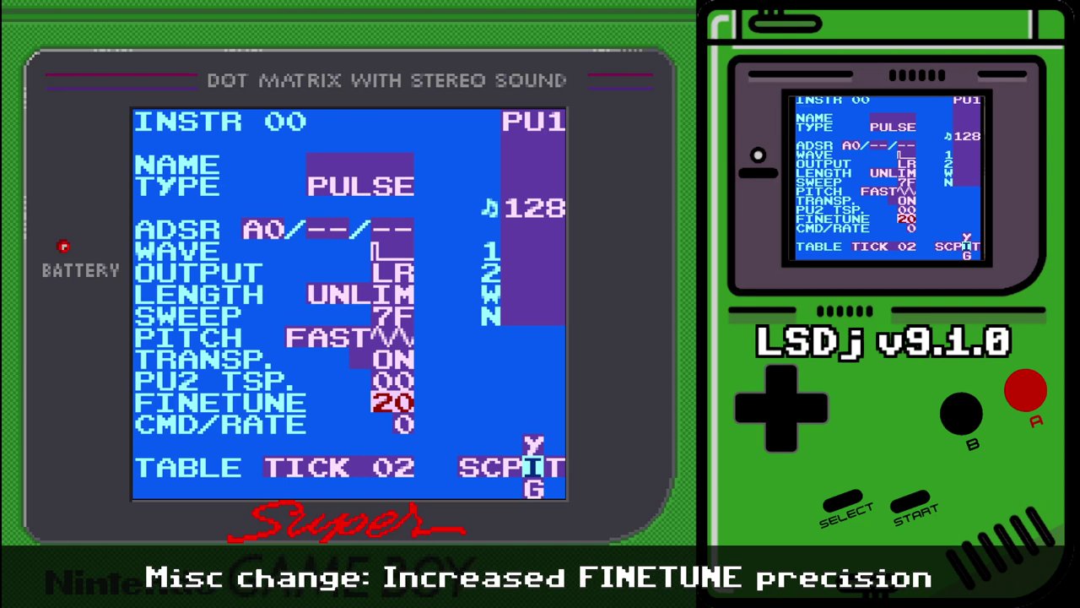
- Lower the FINETUNE of instrument 00 in single steps from 20 down past 00
key("x+Left")
key("x+Left")
key("x+Left")
key("x+Left")
key("x+Left")
key("x+Left")
key("x+Left")
key("x+Left")
key("x+Left")
key("x+Left")
key("x+Left")
key("x+Left")
key("x+Left")
key("x+Left")
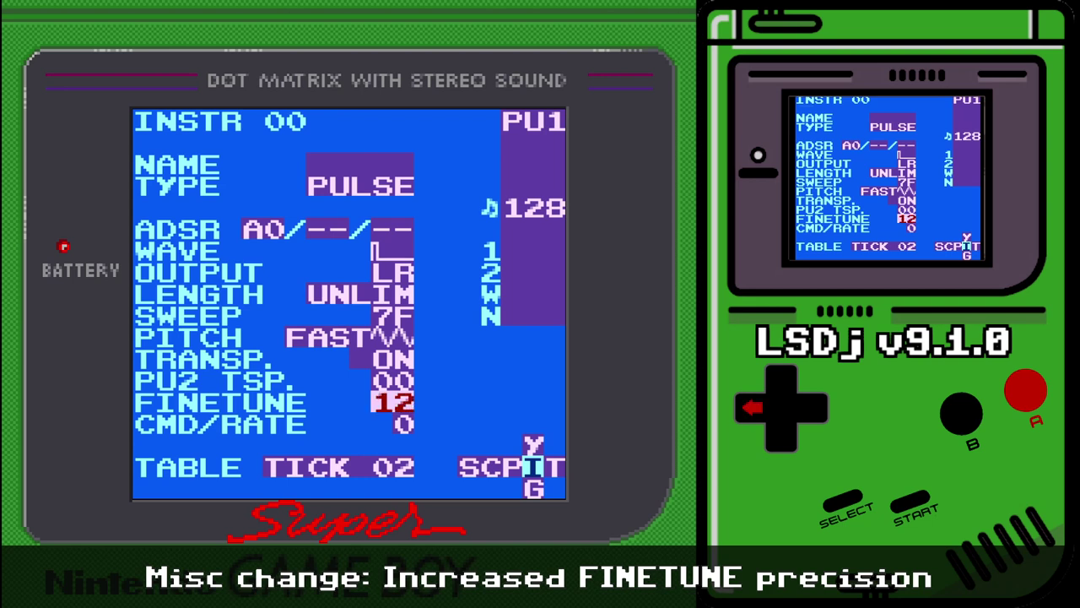
key("x+Left")
key("x+Left")
key("x+Left")
key("x+Left")
key("x+Left")
key("x+Left")
key("x+Left")
key("x+Left")
key("x+Left")
key("x+Left")
key("x+Left")
key("x+Left")
key("x+Left")
key("x+Left")
key("x+Left")
key("x+Left")
key("x+Left")
key("x+Left")
key("x+Left")
key("x+Left")
- Raise the FINETUNE of instrument 00 in single steps from FF back up to 20
key("x+Right")
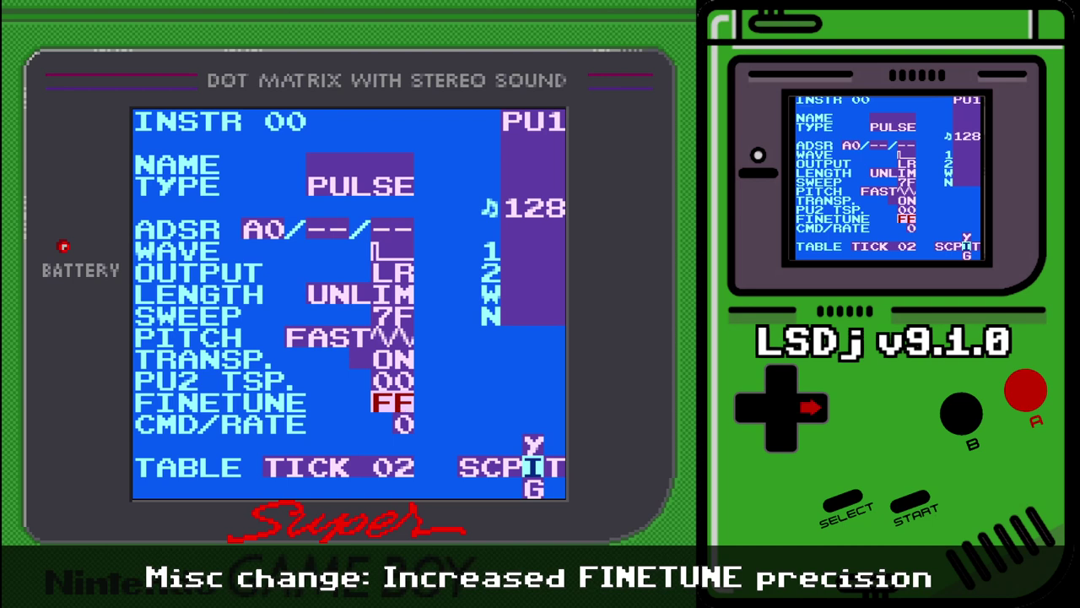
key("x+Right")
key("x+Right")
key("x+Right")
key("x+Right")
key("x+Right")
key("x+Right")
key("x+Right")
key("x+Right")
key("x+Right")
key("x+Right")
key("x+Right")
key("x+Right")
key("x+Right")
key("x+Right")
key("x+Right")
key("x+Right")
key("x+Right")
key("x+Right")
key("x+Right")
key("x+Right")
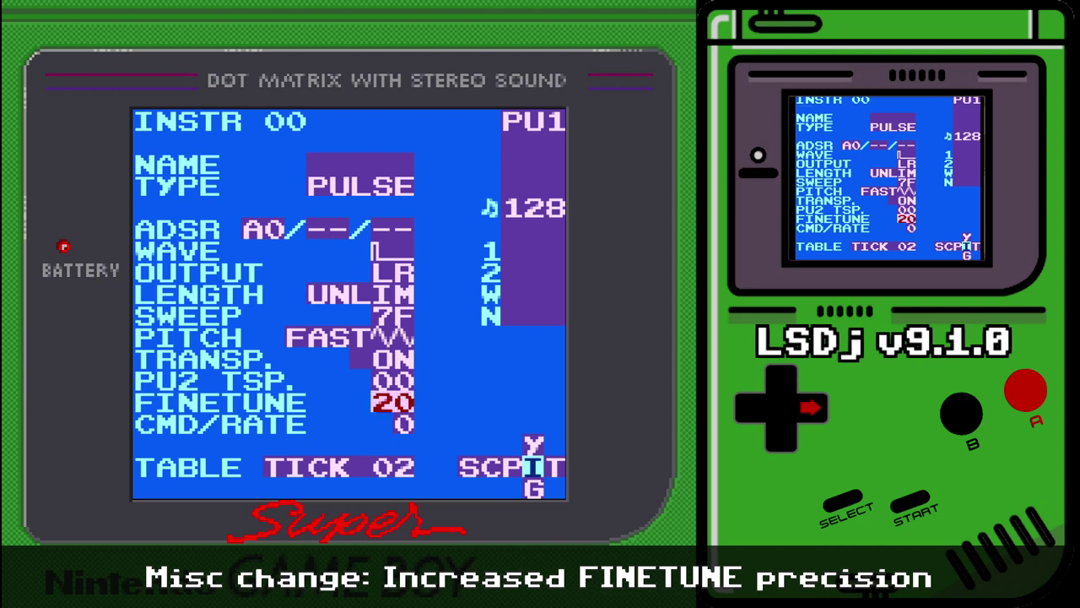
- Raise the FINETUNE of instrument 00 further in single steps and reset it to 00 in coarse steps
key("x+Right")
key("x+Right")
key("x+Right")
key("x+Right")
key("x+Right")
key("x+Right")
key("x+Right")
key("x+Right")
key("x+Right")
key("x+Right")
key("x+Right")
key("x+Right")
key("x+Right")
key("x+Right")
key("x+Right")
key("x+Right")
key("x+Down")
key("x+Down")
key("x+Down")
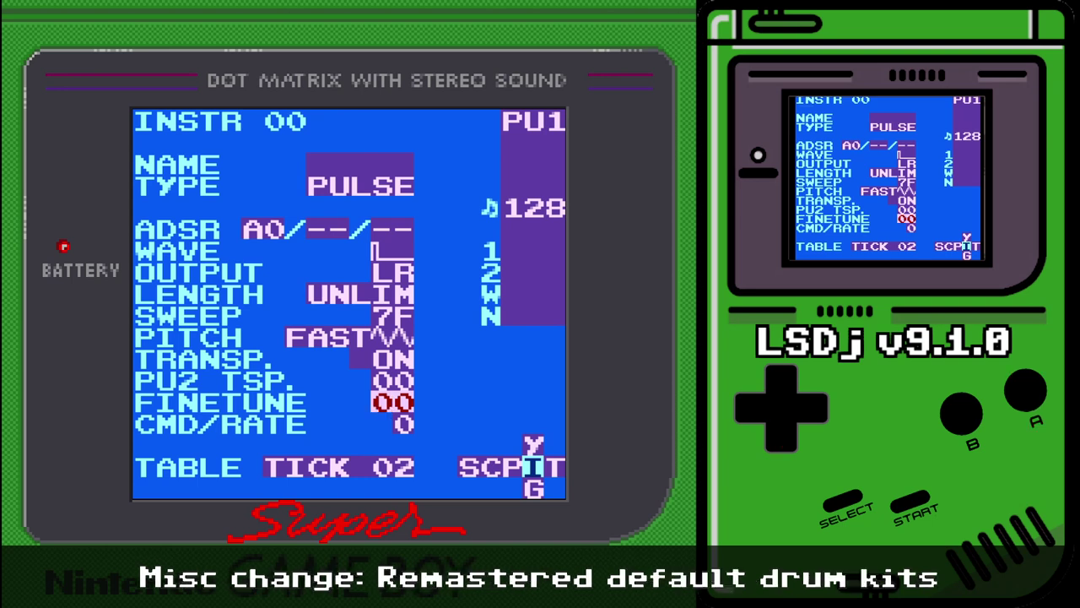
- Return to the song's WAV channel and open kit instrument 03 through phrase 03 on row 1 of chain 02
key("BackSpace+Left")
key("BackSpace+Left")
key("BackSpace+Left")
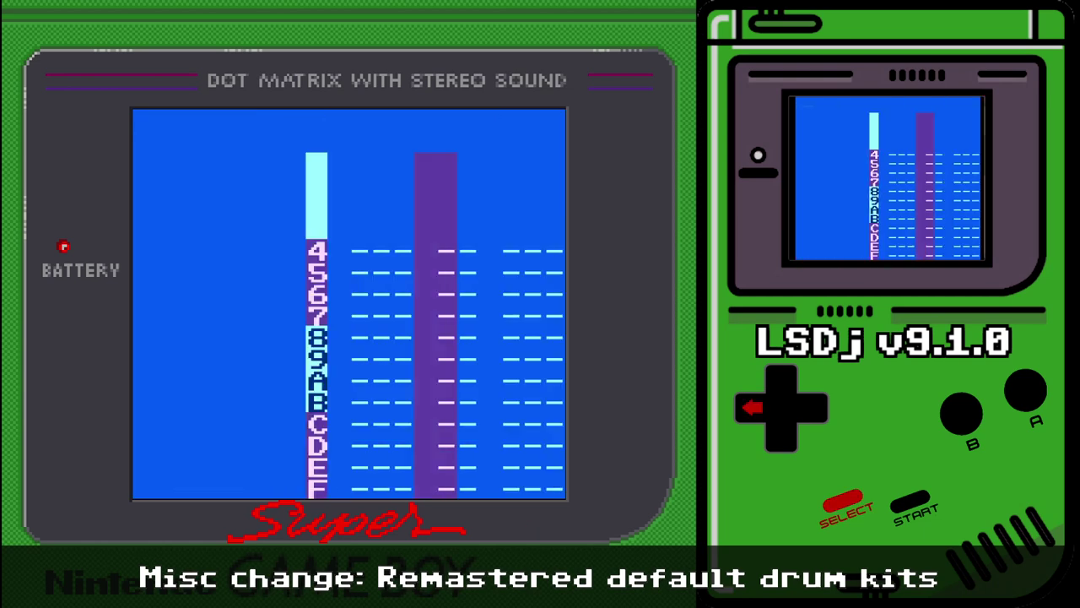
key("Right")
key("Right")
key("BackSpace+Right")
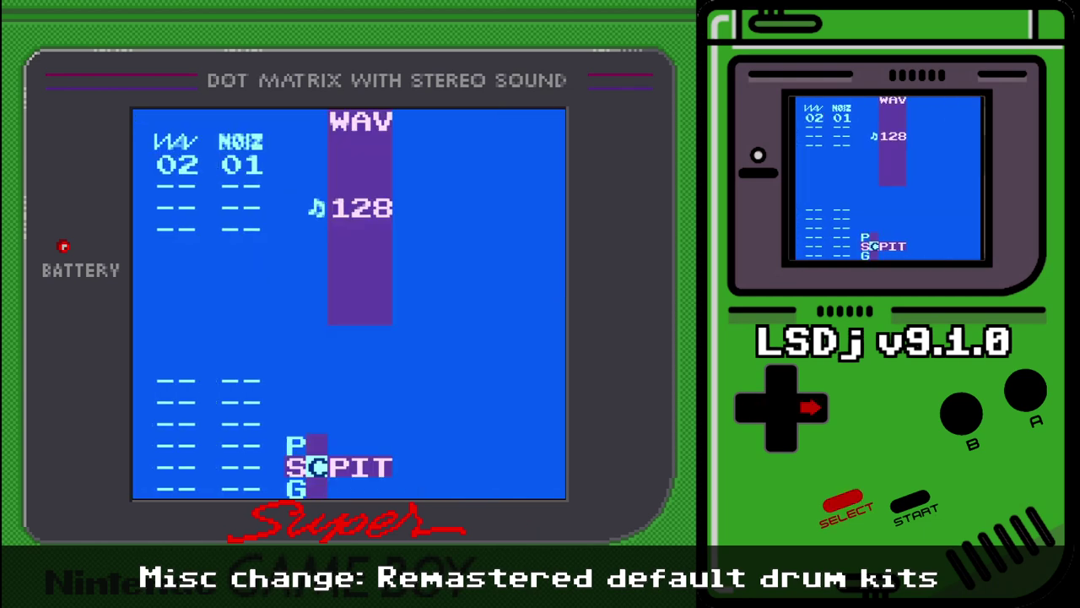
key("BackSpace+Right")
key("BackSpace+Left")
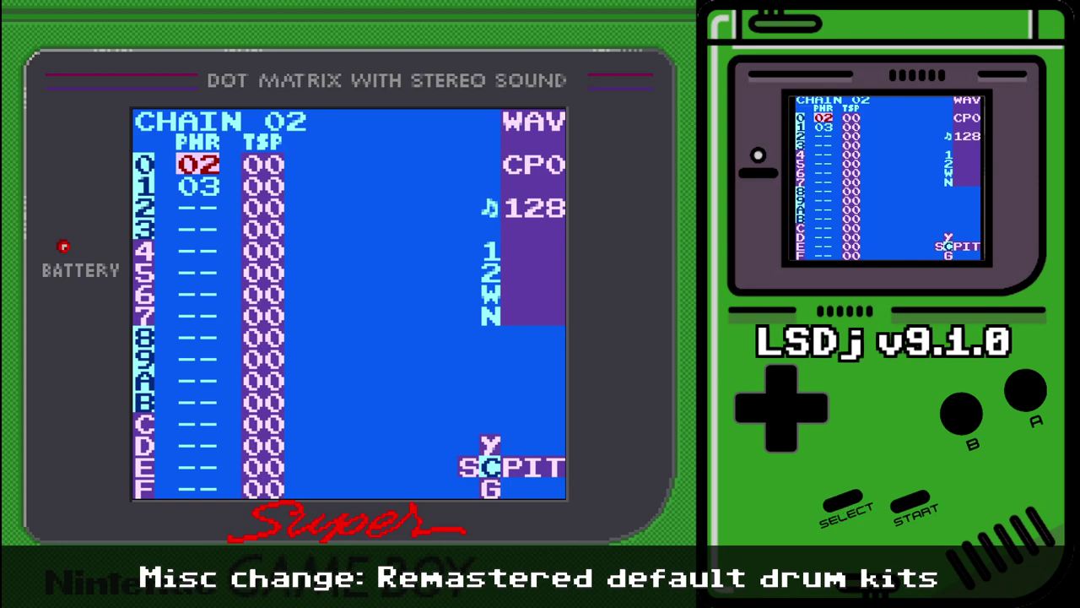
key("Down")
key("BackSpace+Right")
key("BackSpace+Right")
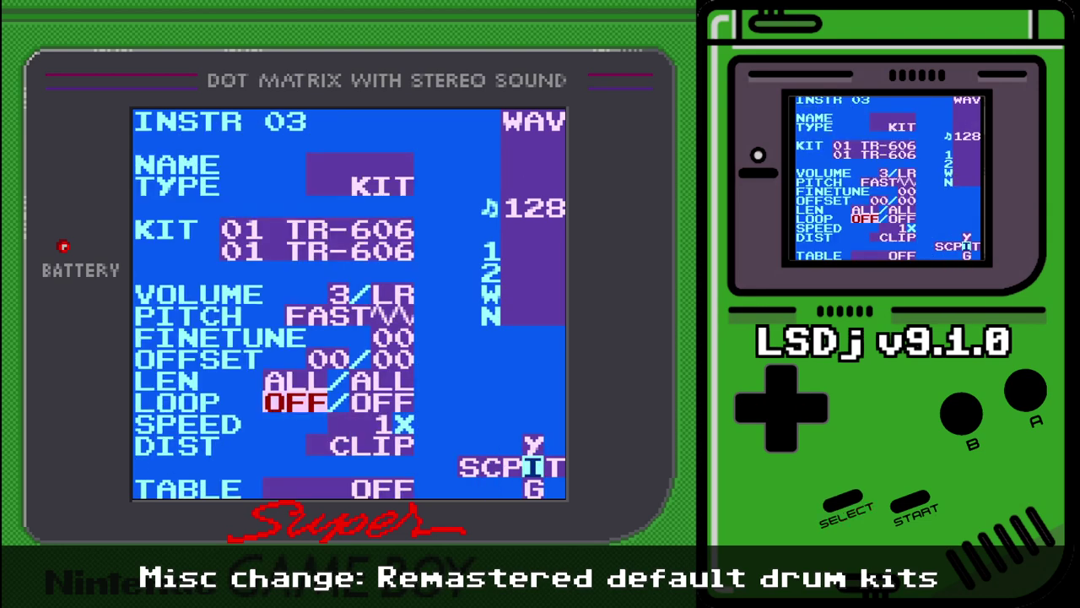
- Set the first kit of instrument 03 to 02 TR-707
key("Up")
key("Up")
key("Up")
key("Up")
key("Up")
key("Up")
key("Up")
key("x+Right")
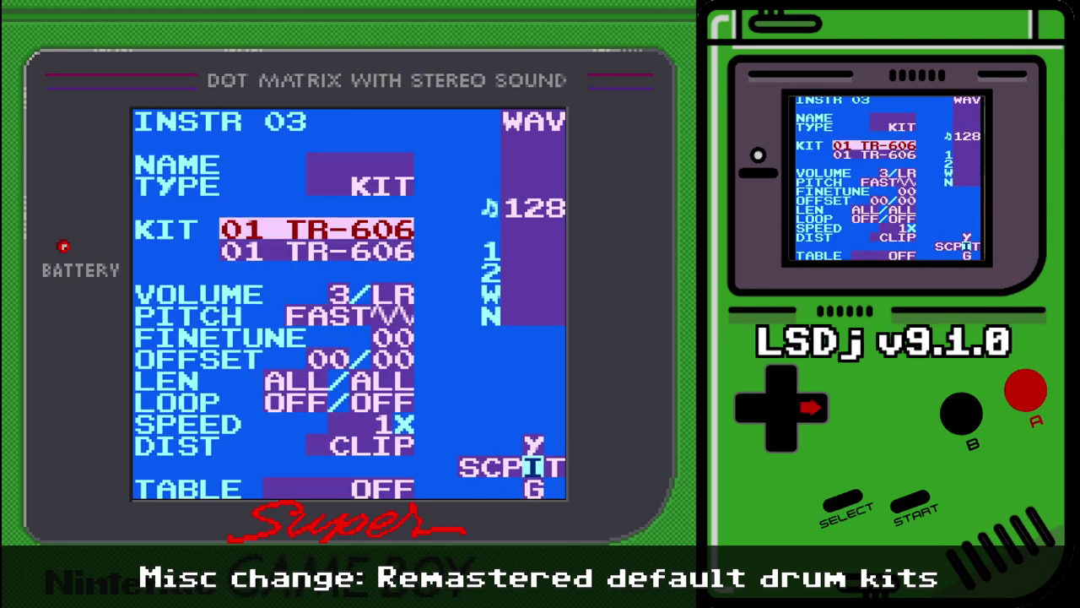
- Clear the second note column of phrase 03 from row 0 through row 7 and play the phrase
key("BackSpace+Left")
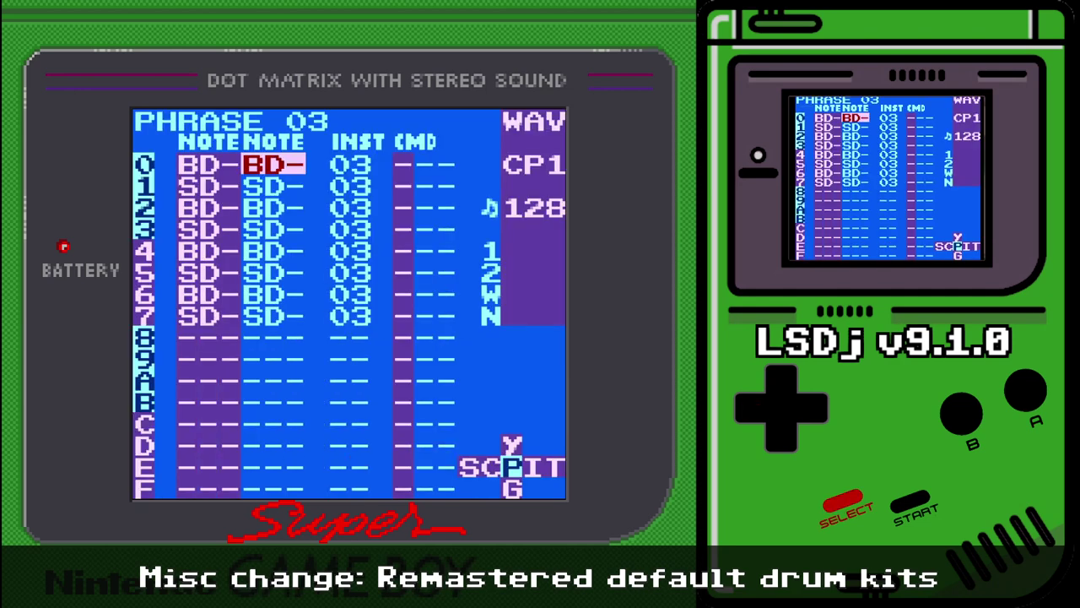
key("BackSpace+z")
key("Down")
key("Down")
key("Down")
key("Down")
key("Down")
key("Down")
key("Down")
key("Down")
key("z+x")
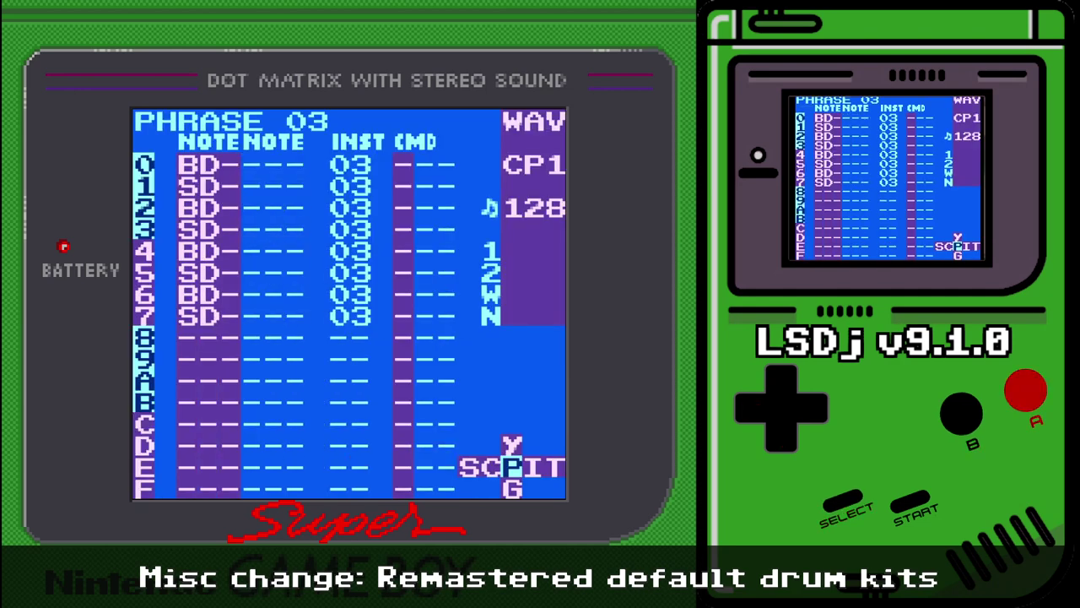
key("x")
key("z+x")
key("Return")
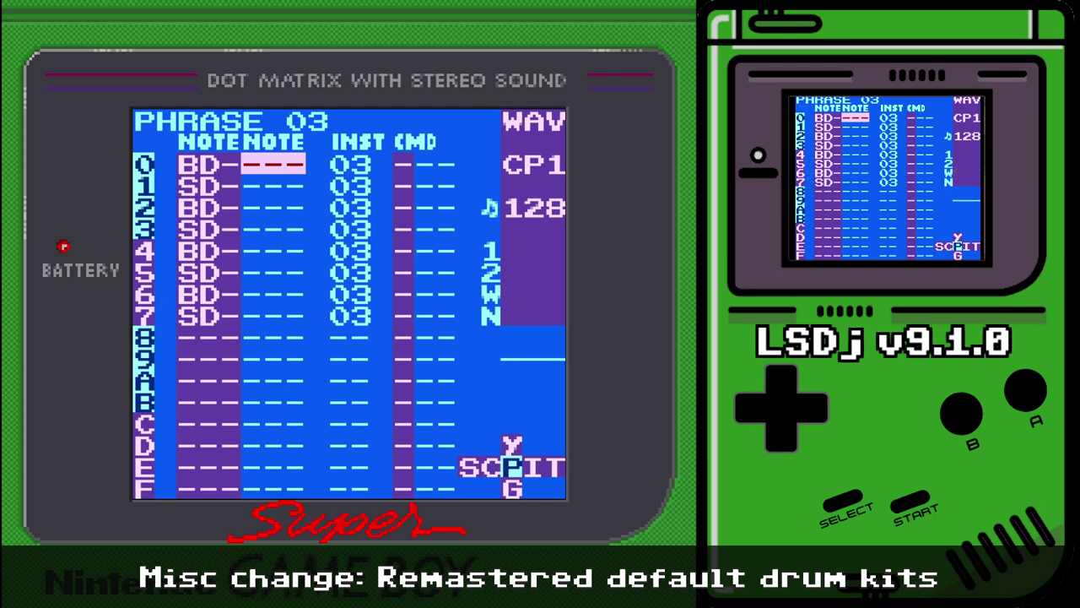
- Return to instrument 03 from the first note column and set both of its kits to 03 TR-727
key("Left")
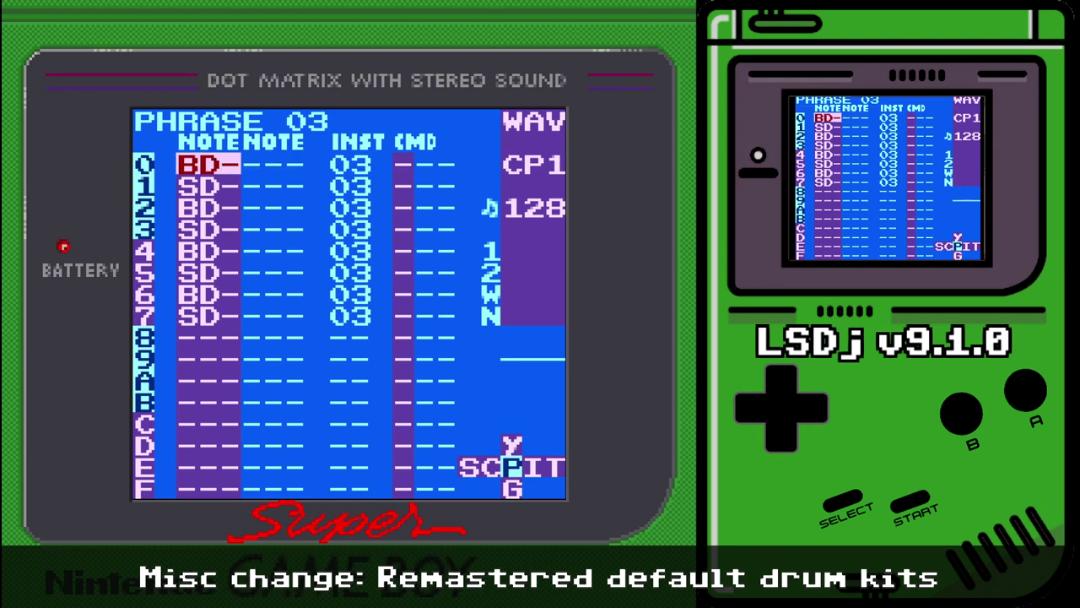
key("BackSpace+Right")
key("Down")
key("x+Right")
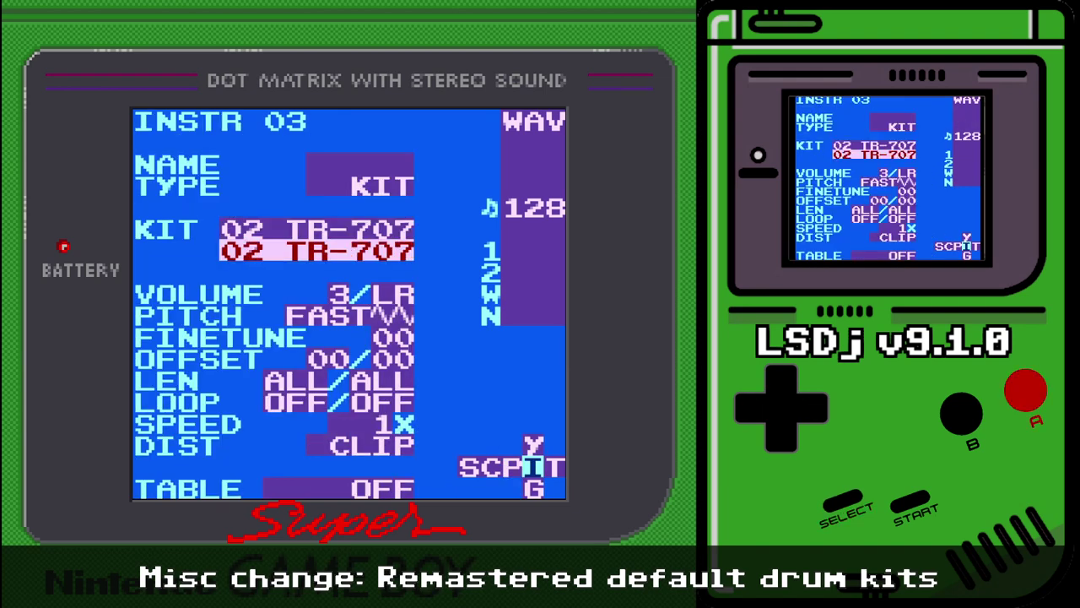
key("Up")
key("x+Right")
key("Down")
key("x+Right")
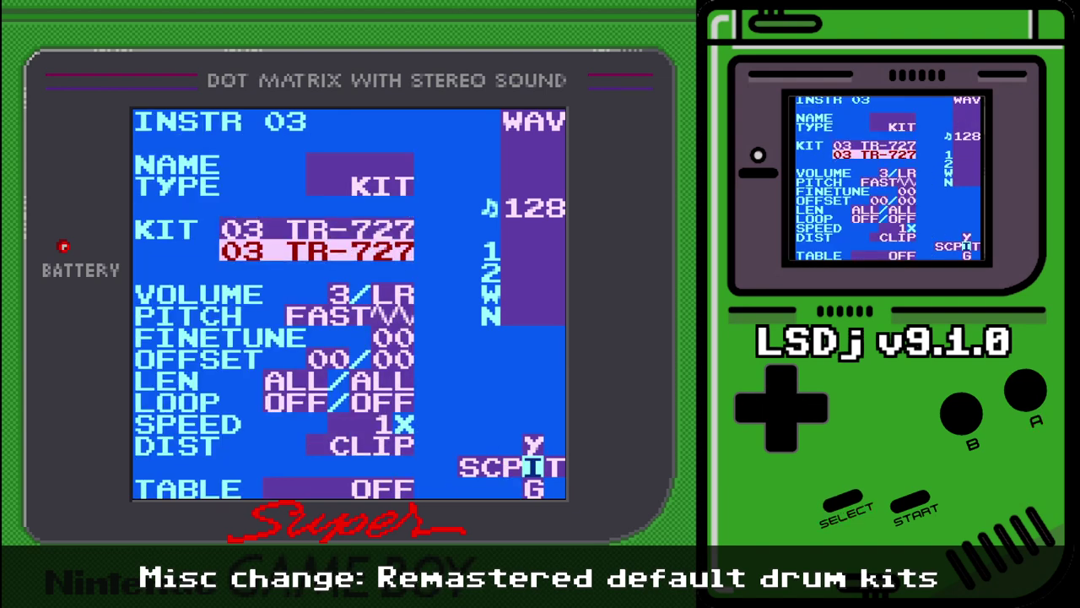
- Return to phrase 03 and go through the notes in its first note column with the TR-727 kit
key("BackSpace+Left")
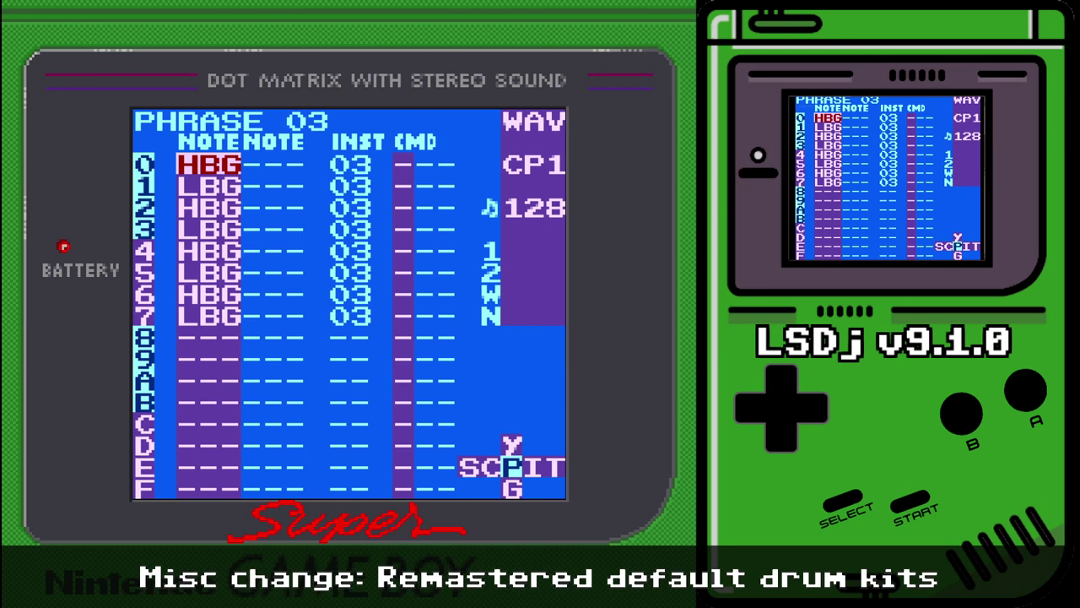
key("Down")
key("Down")
key("Down")
key("Down")
key("Down")
key("Down")
key("Down")
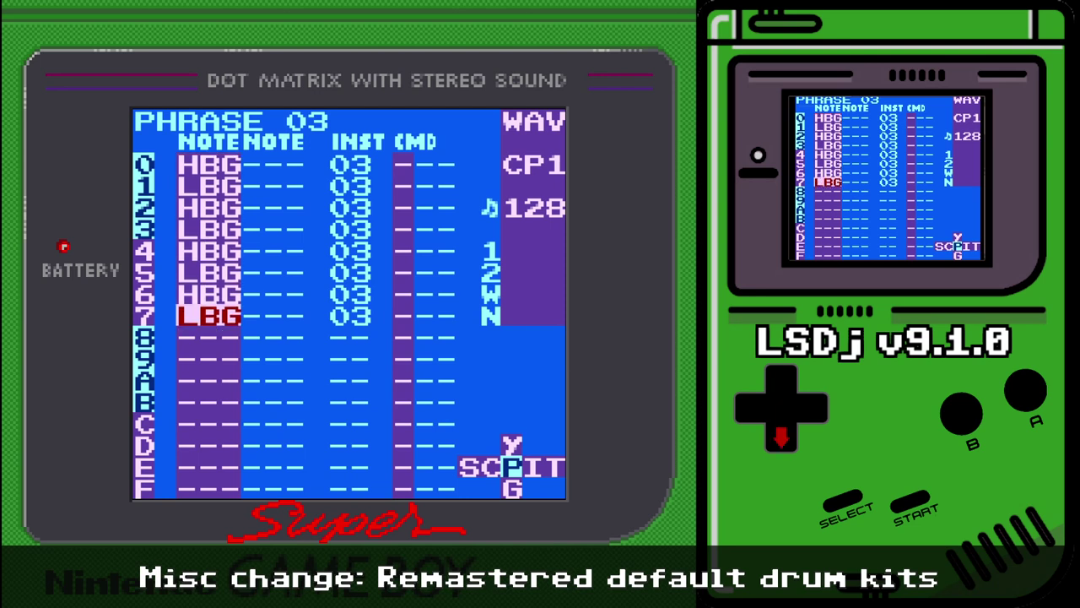
key("Up")
key("Up")
key("Up")
key("Up")
key("Up")
key("Up")
key("Up")
key("Up")
key("Down")
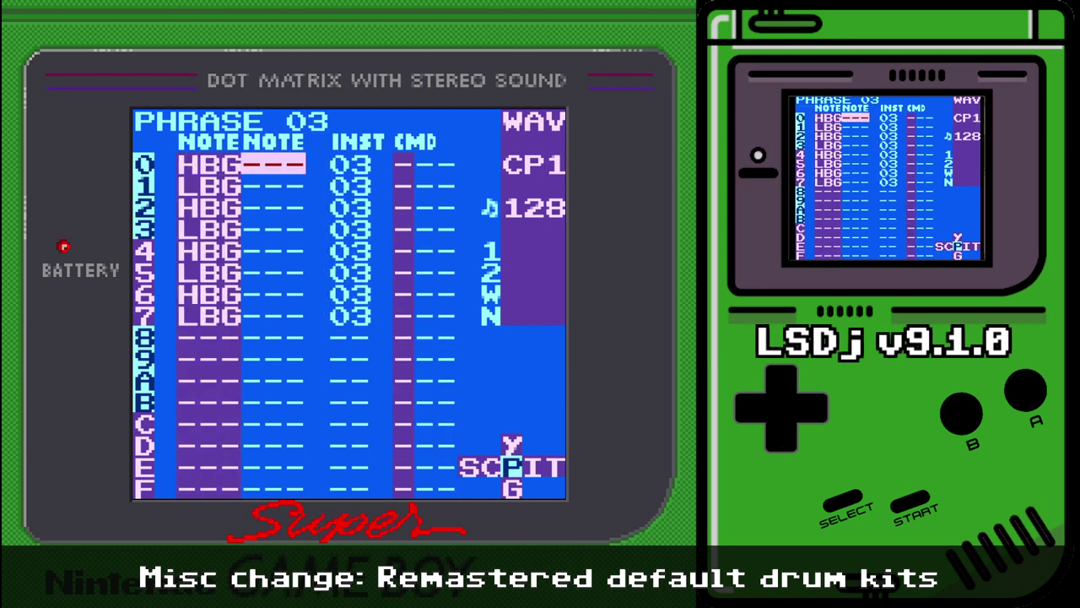
key("Left")
key("Down")
key("Down")
key("Down")
key("Right")
key("Left")
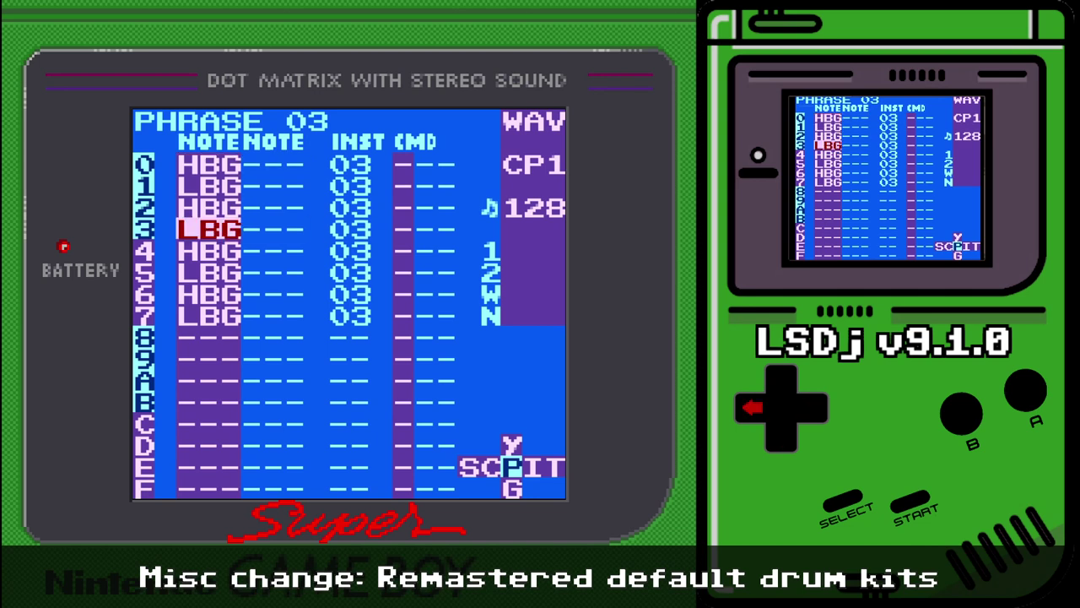
key("Up")
key("Up")
key("Up")
key("Right")
key("Right")
key("Left")
key("Left")
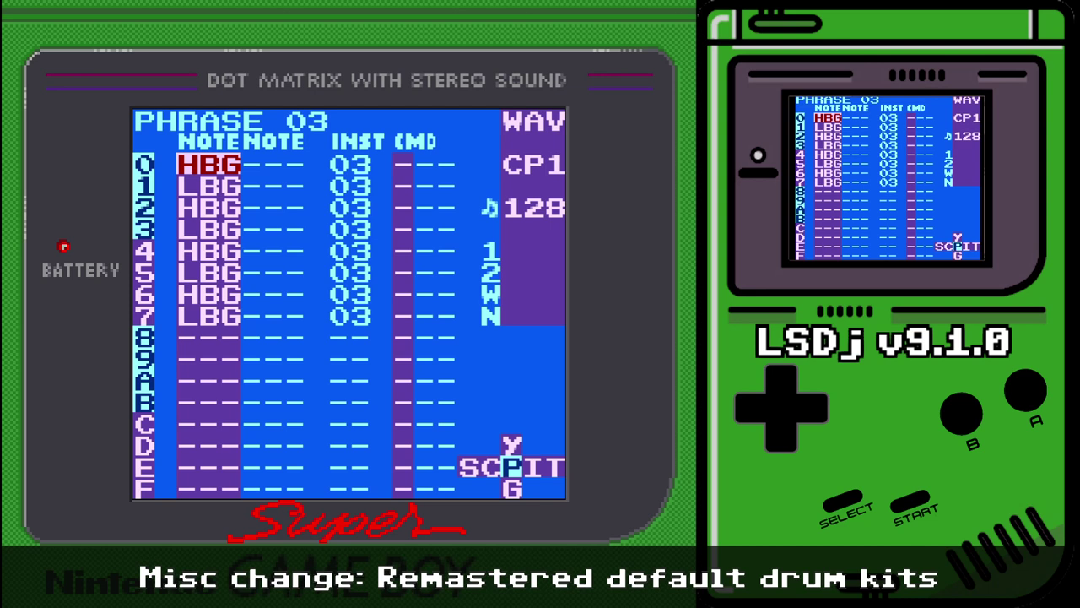
key("Right")
key("x")
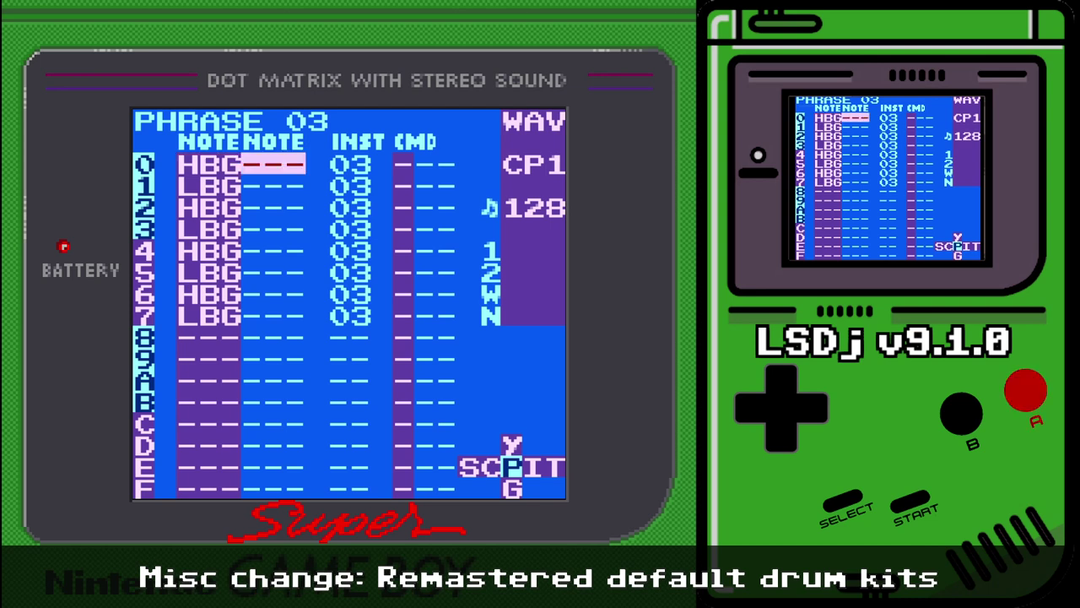
key("z+x")
- Copy the first-column notes in rows 0 through 7 of phrase 03 into the second note column and play the phrase
key("Left")
key("BackSpace+z")
key("Down")
key("Down")
key("Down")
key("Down")
key("Down")
key("Down")
key("Down")
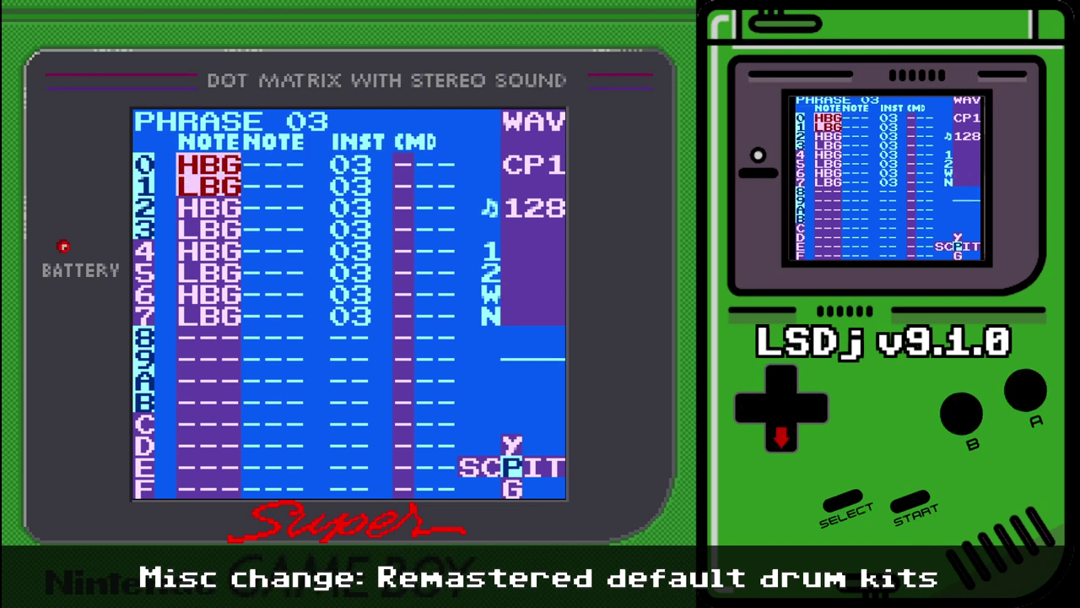
key("z")
key("Right")
key("shift+x")
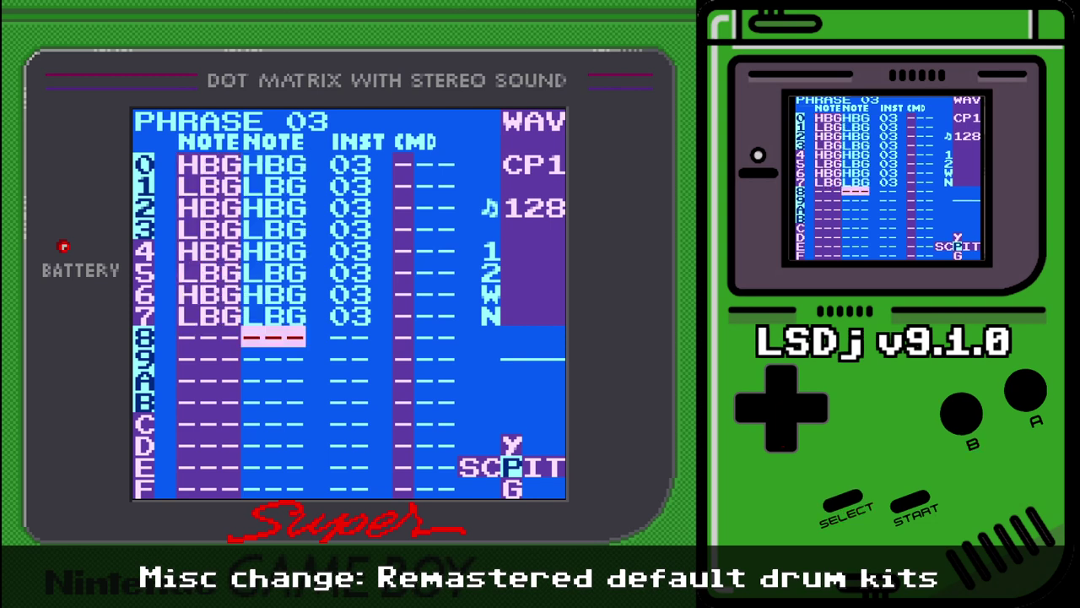
key("Return")
key("Return")
- Select both note columns over rows 0 through 7, change the second-column notes to alternating OHC and LC-, and play phrase 03
key("Up")
key("Up")
key("Up")
key("Up")
key("Up")
key("Up")
key("Up")
key("Up")
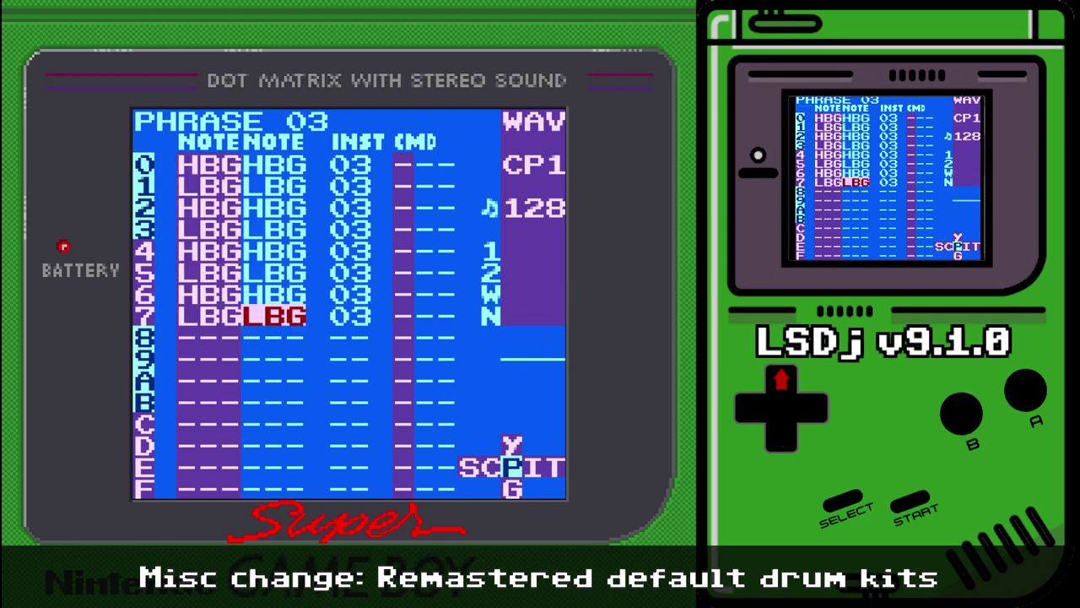
key("Left")
key("shift+z")
key("Right")
key("Right")
key("Down")
key("Down")
key("Down")
key("Down")
key("Down")
key("Down")
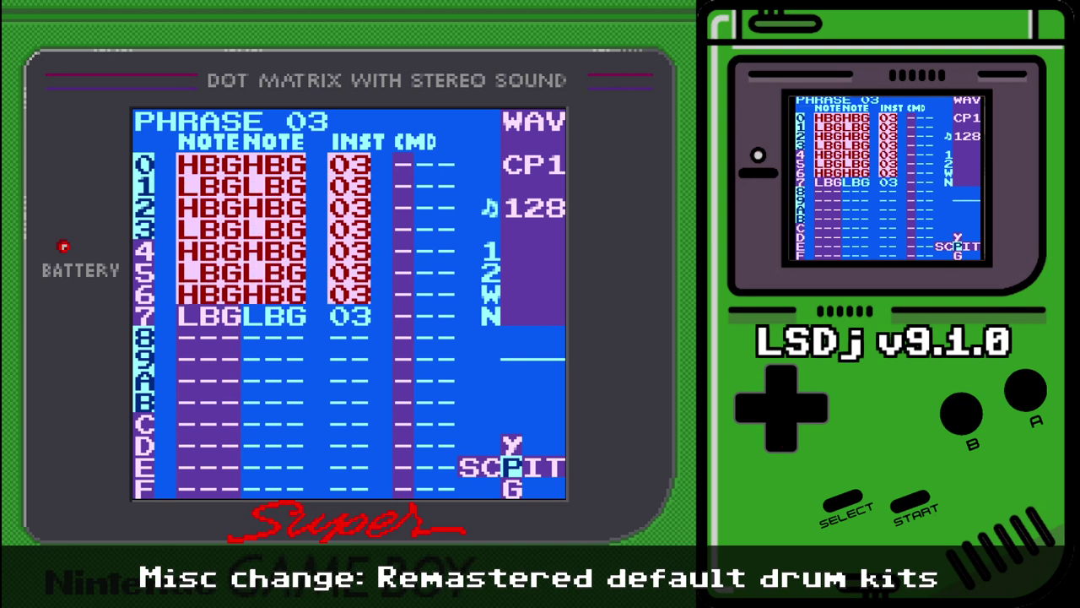
key("Left")
key("Down")
key("x")
key("x+Right")
key("x+Right")
key("x+Right")
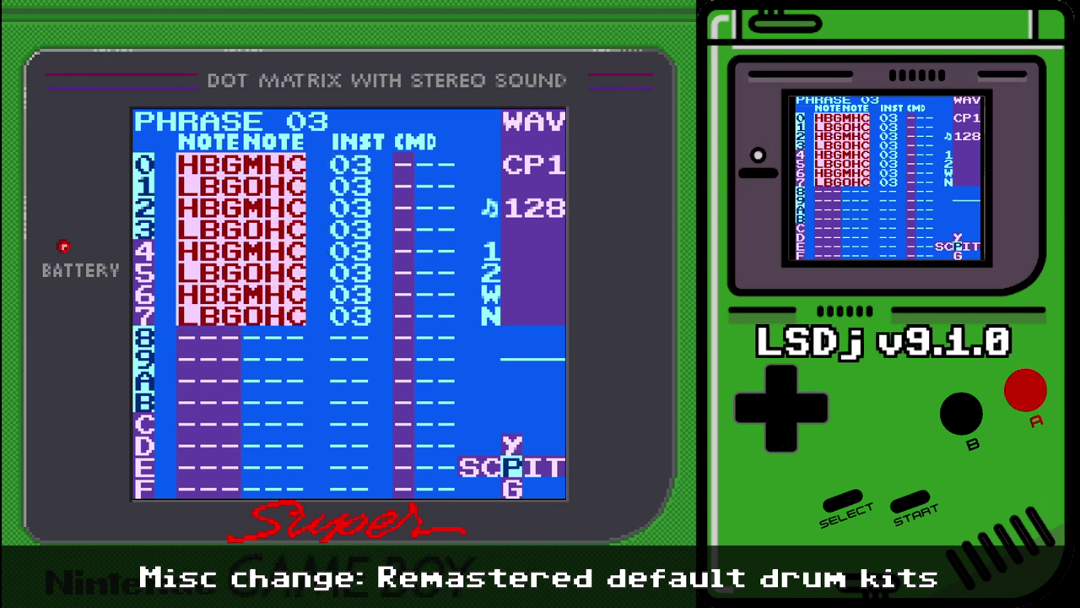
key("z")
key("Return")
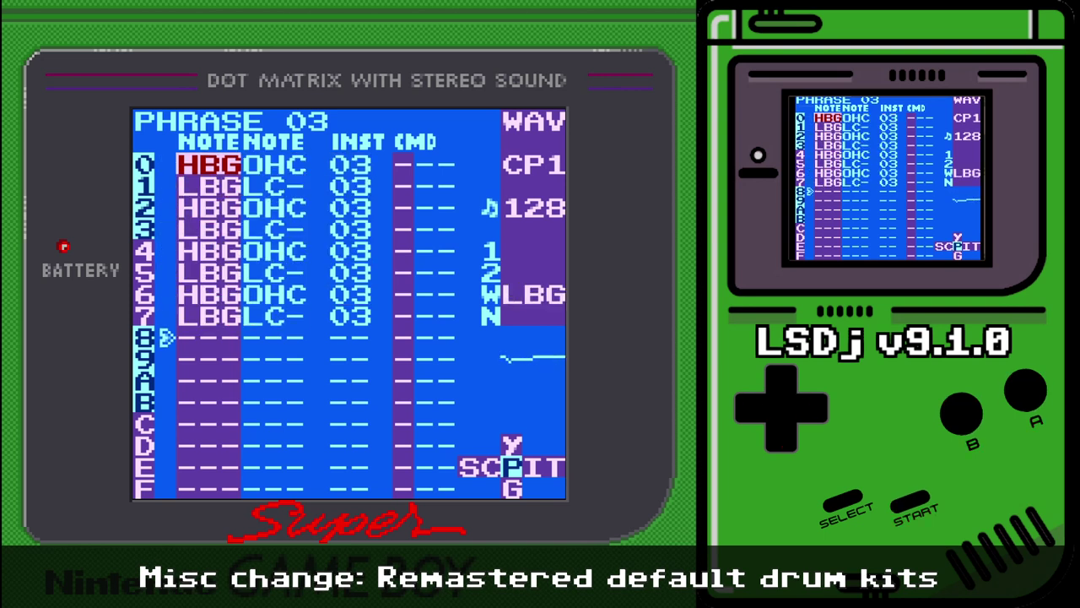
key("Return")
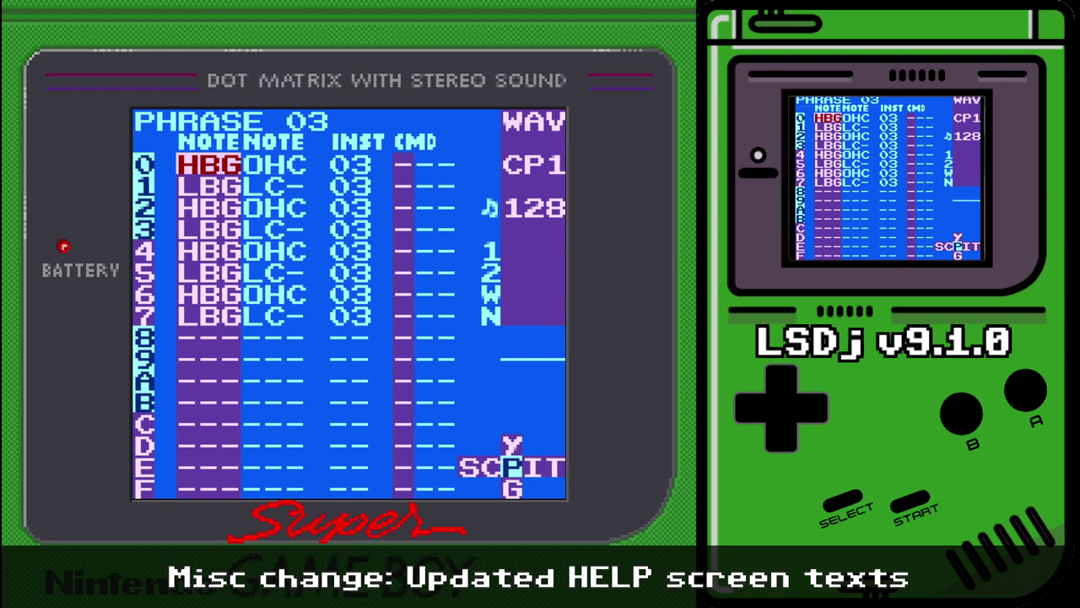
- Go from phrase 03 through the song screen to the project screen and open HELP
key("shift+Left")
key("shift+Left")
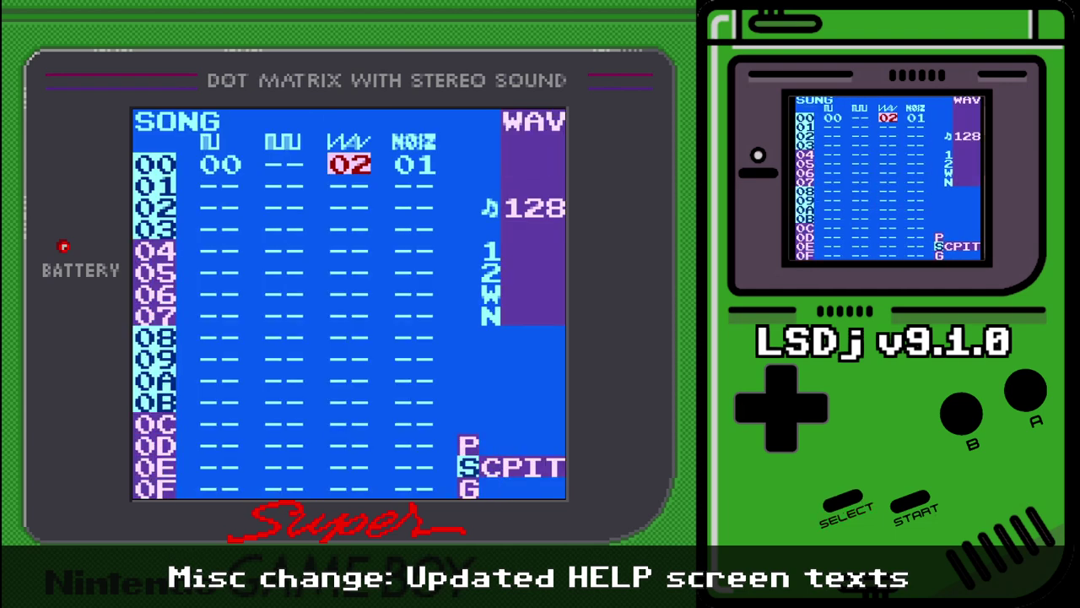
key("shift+Up")
key("Down")
key("Down")
key("Down")
key("Up")
key("Up")
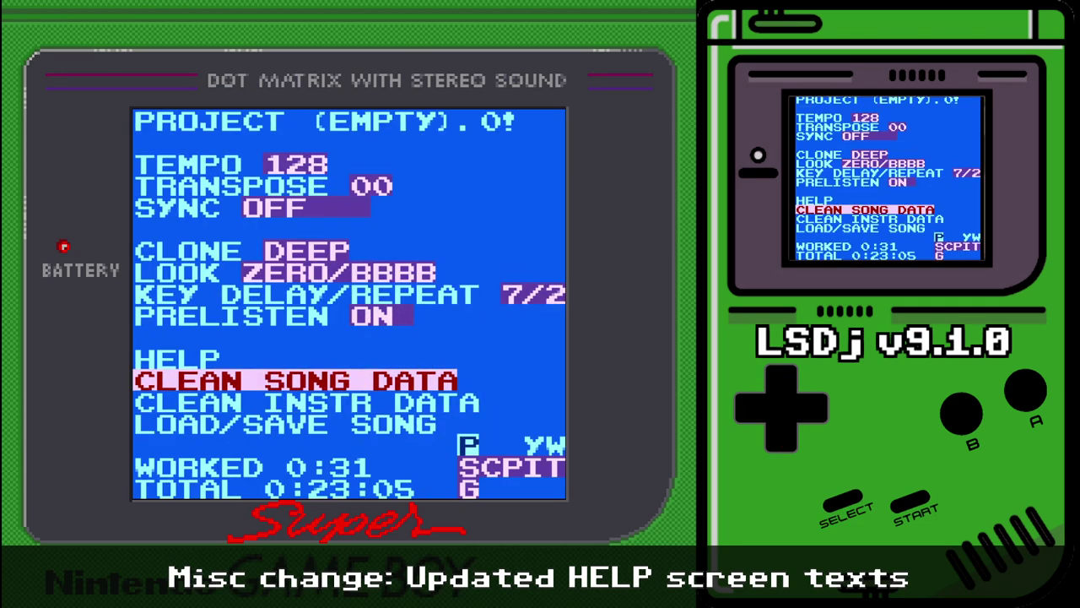
key("Up")
key("x")
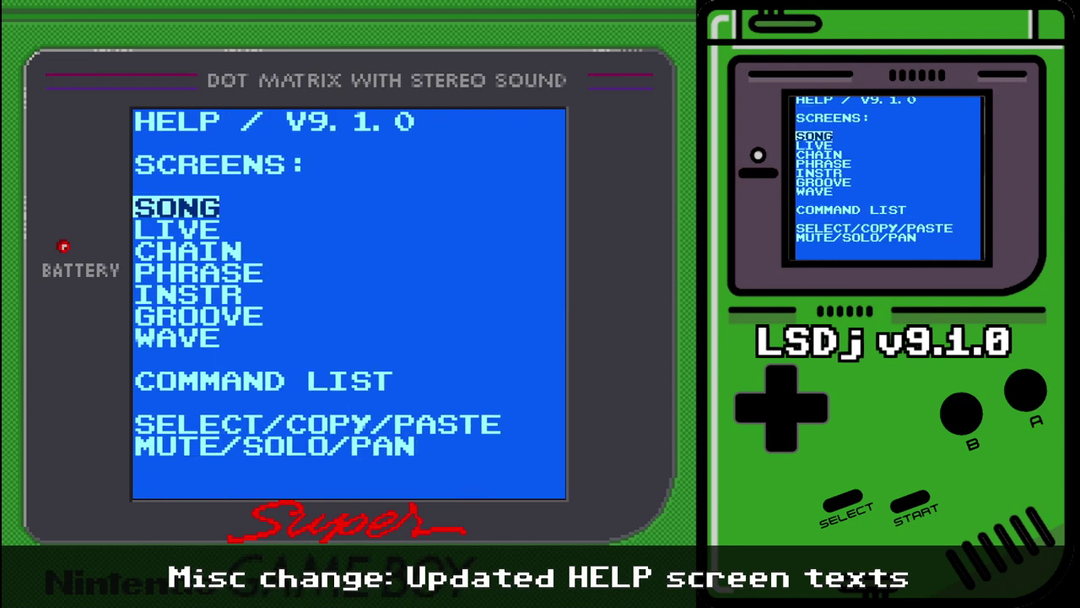
- View the help page for the WAVE screen
key("Down")
key("Down")
key("Down")
key("Down")
key("Down")
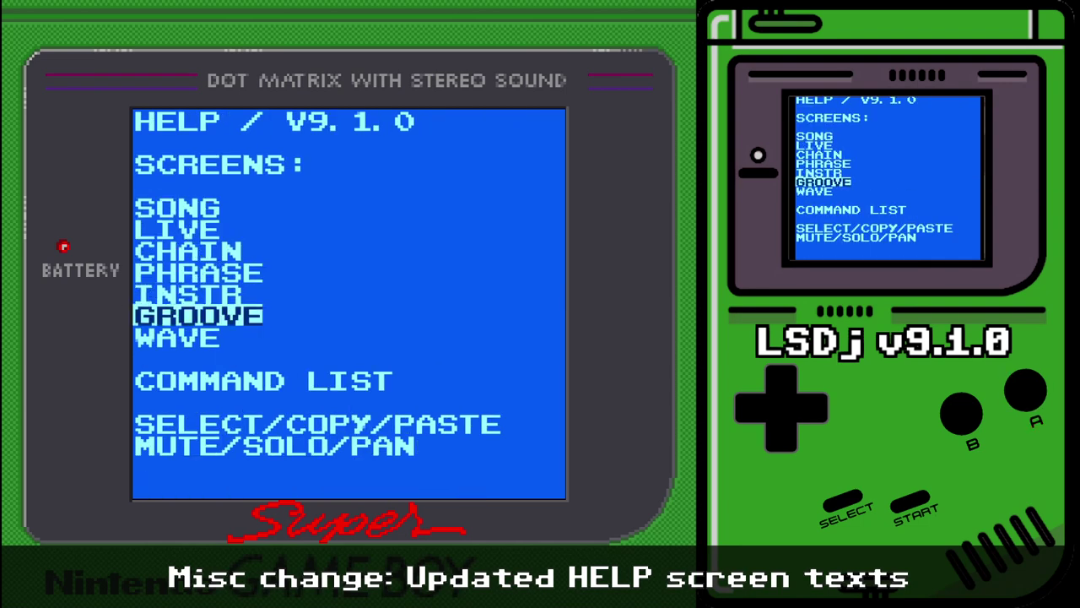
key("Down")
key("x")
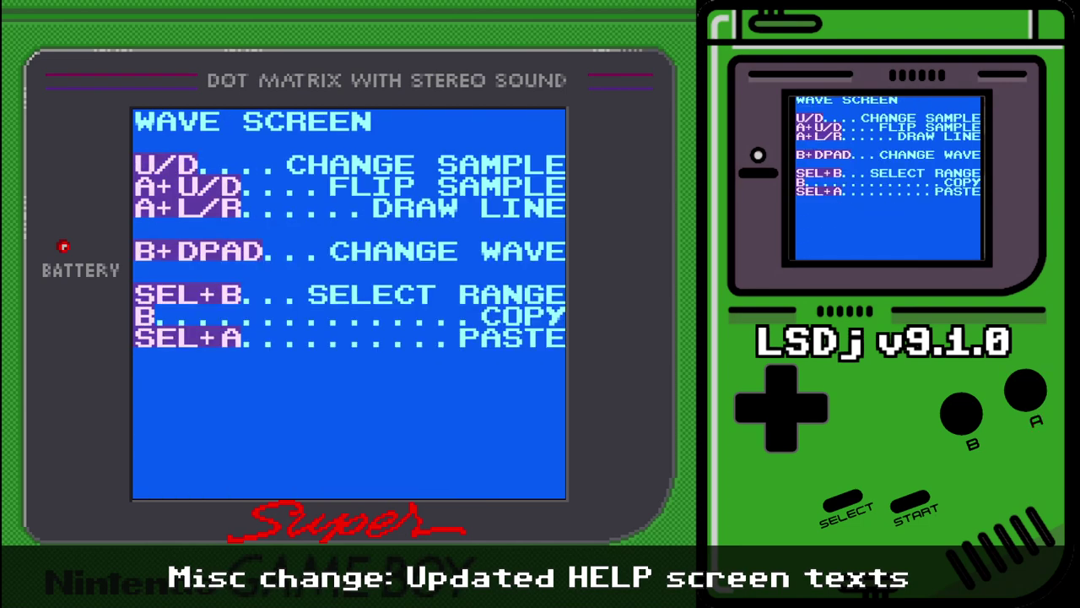
- Read the COMMAND LIST and SELECT/COPY/PASTE help pages
key("z")
key("Down")
key("x")
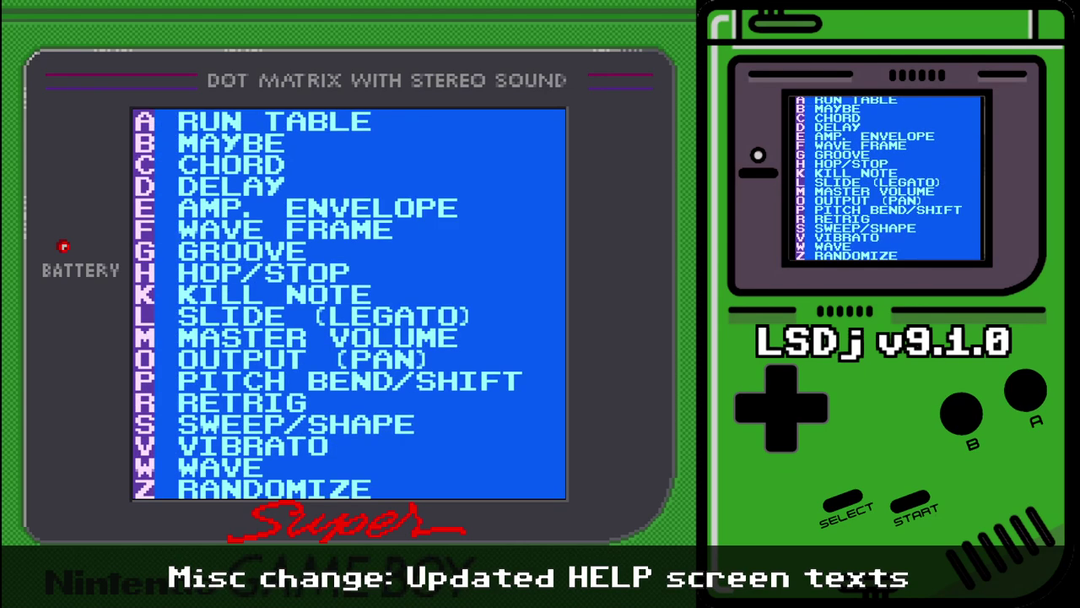
key("z")
key("Down")
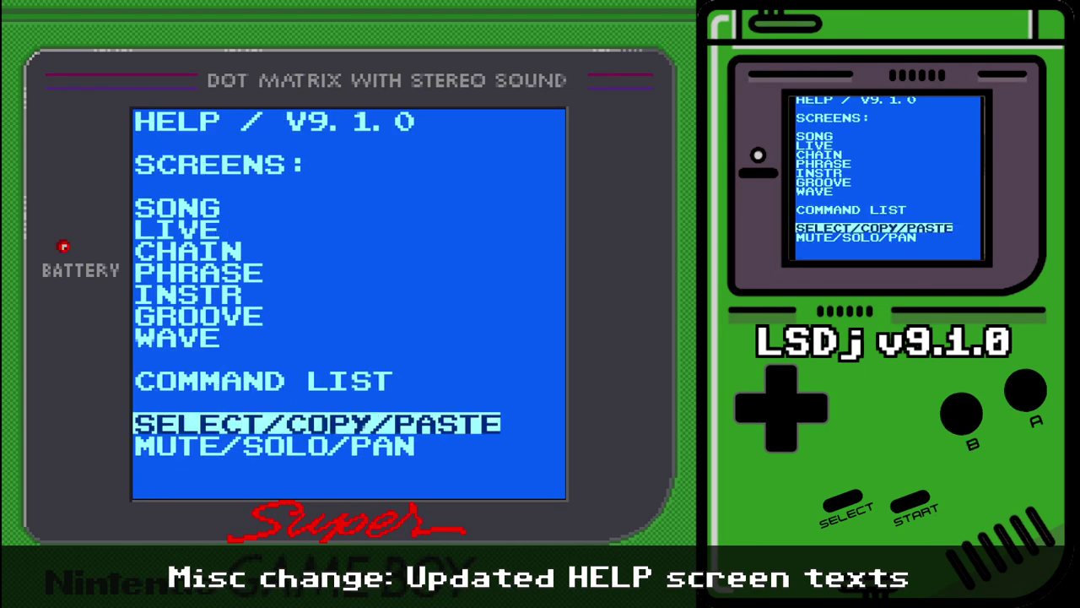
key("x")
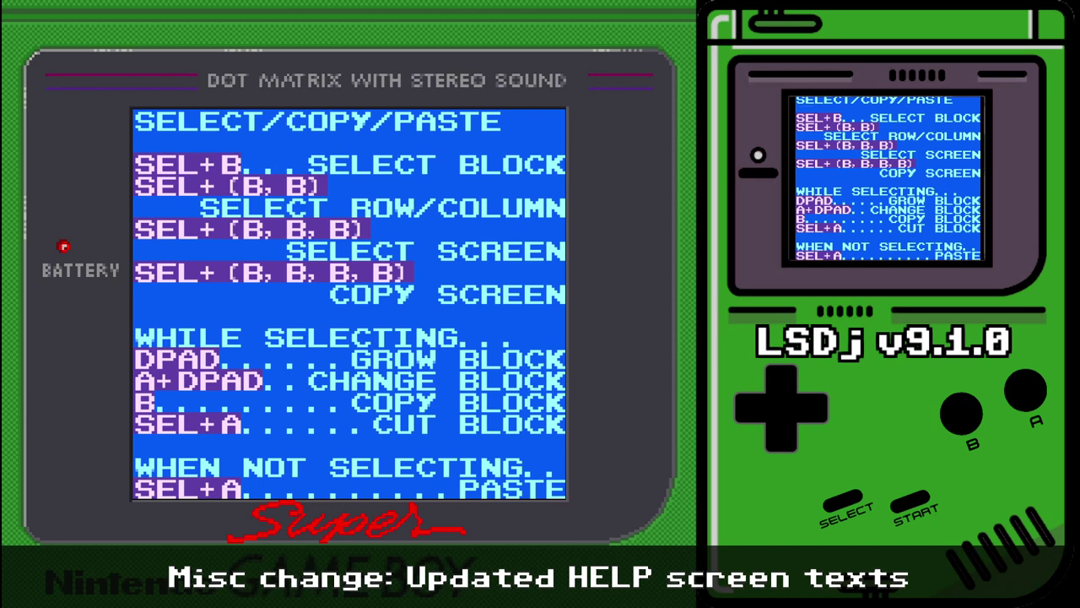
- View the MUTE/SOLO/PAN help page and return to the project screen
key("z")
key("Down")
key("x")
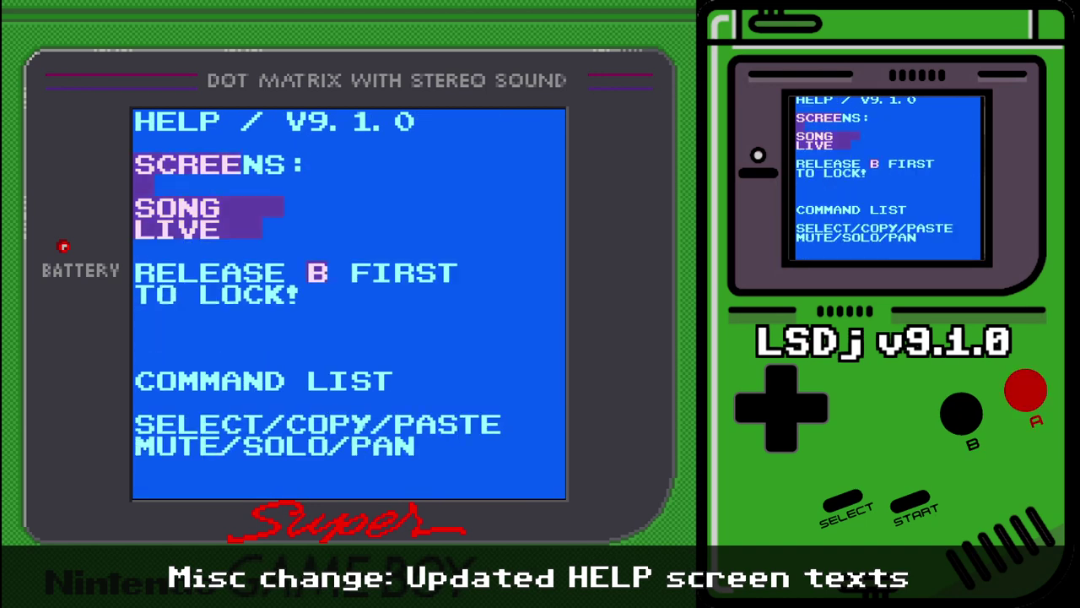
key("z")
key("shift")
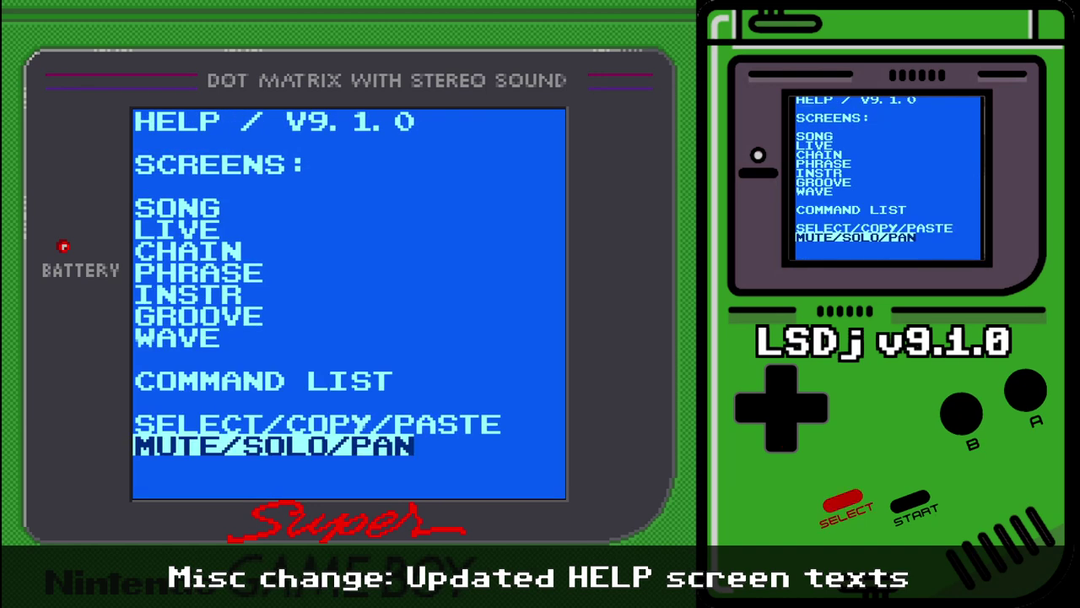
key("z")
key("Down")
key("Up")
key("Up")
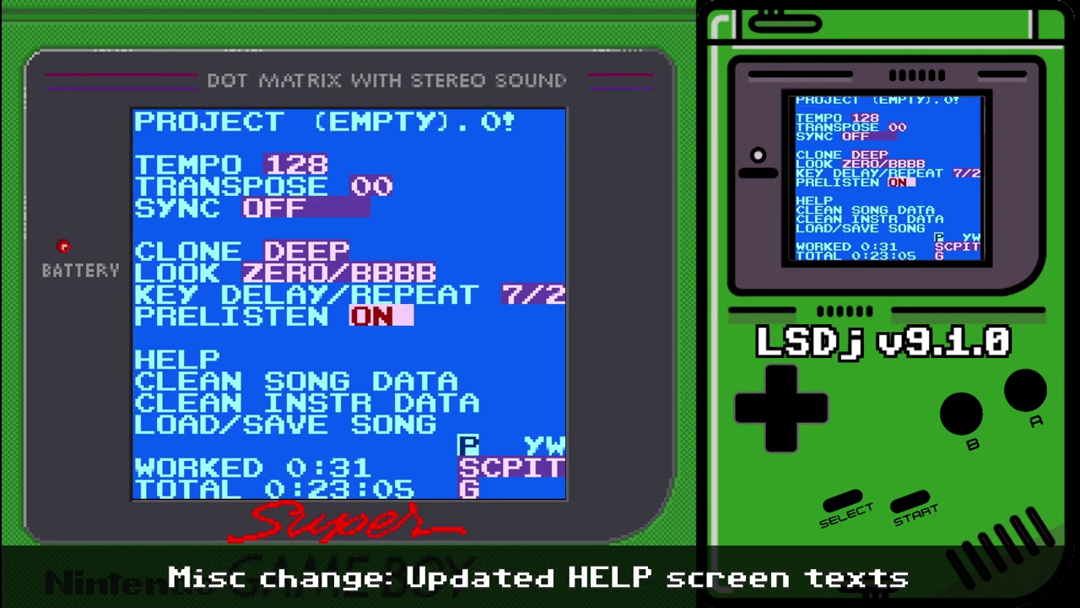
- Reopen HELP, view the SONG screen help page, and return to the project screen
key("Down")
key("x")
key("Up")
key("Up")
key("Up")
key("Up")
key("Up")
key("Up")
key("Up")
key("Up")
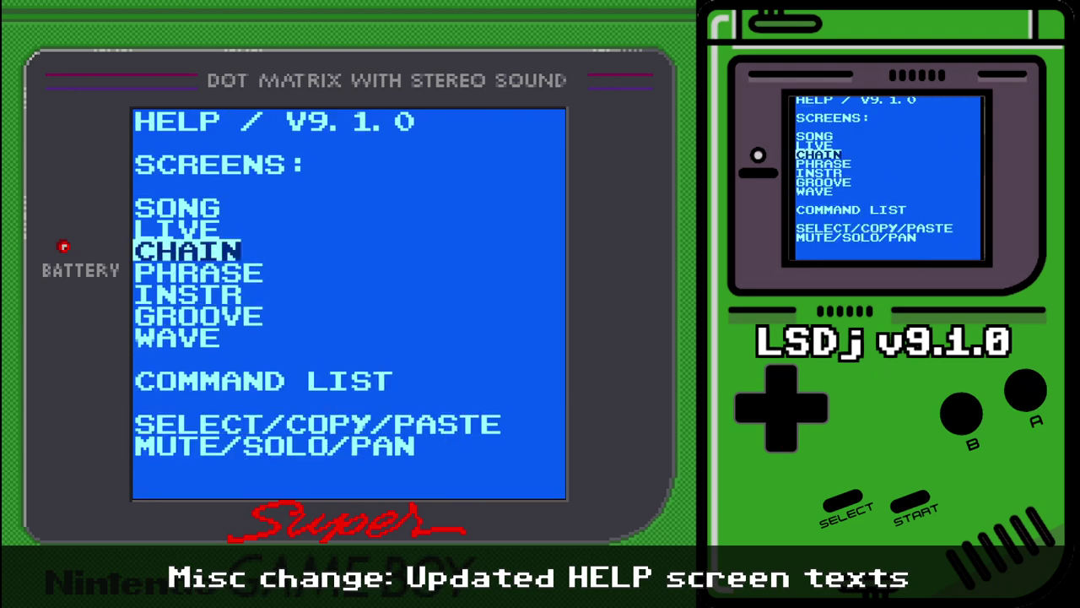
key("Up")
key("x")
key("z")
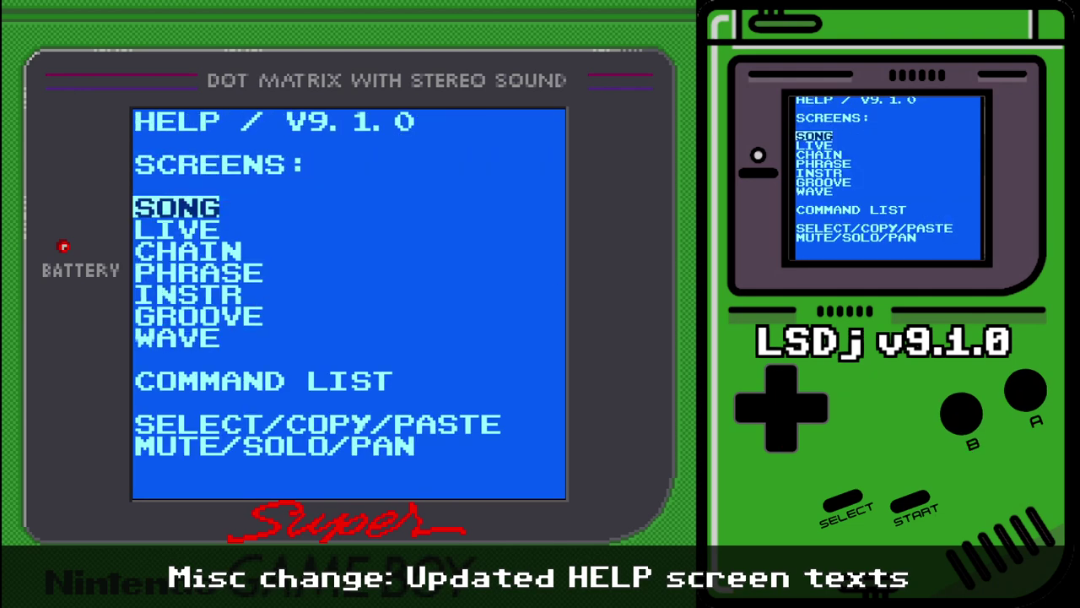
key("z")
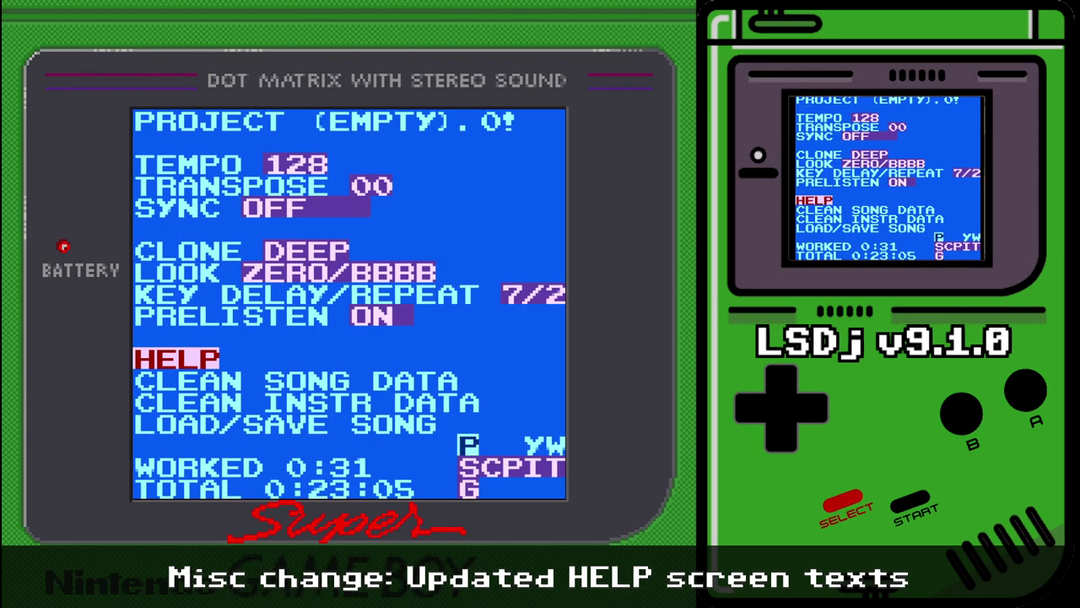
- Return to the song screen and open phrase 01 of the noise channel
key("shift+Down")
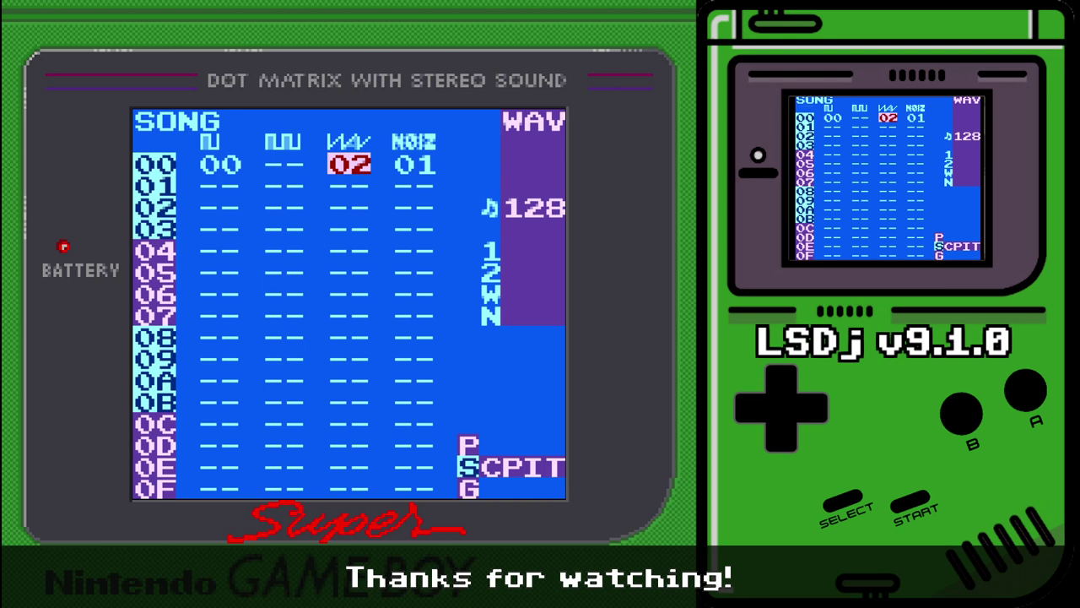
key("Right")
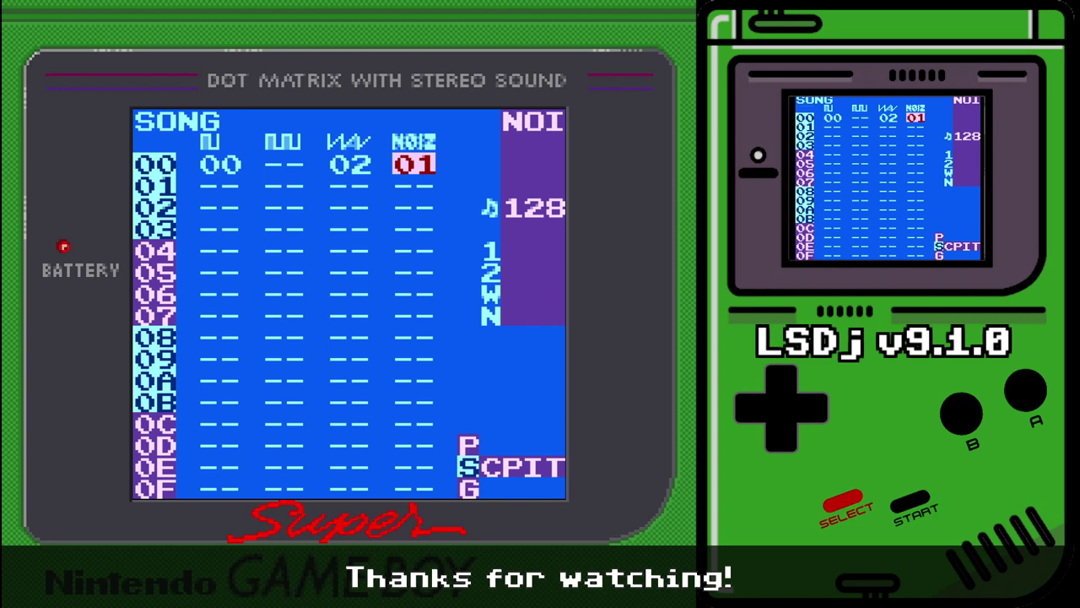
key("shift+Right")
key("shift+Right")
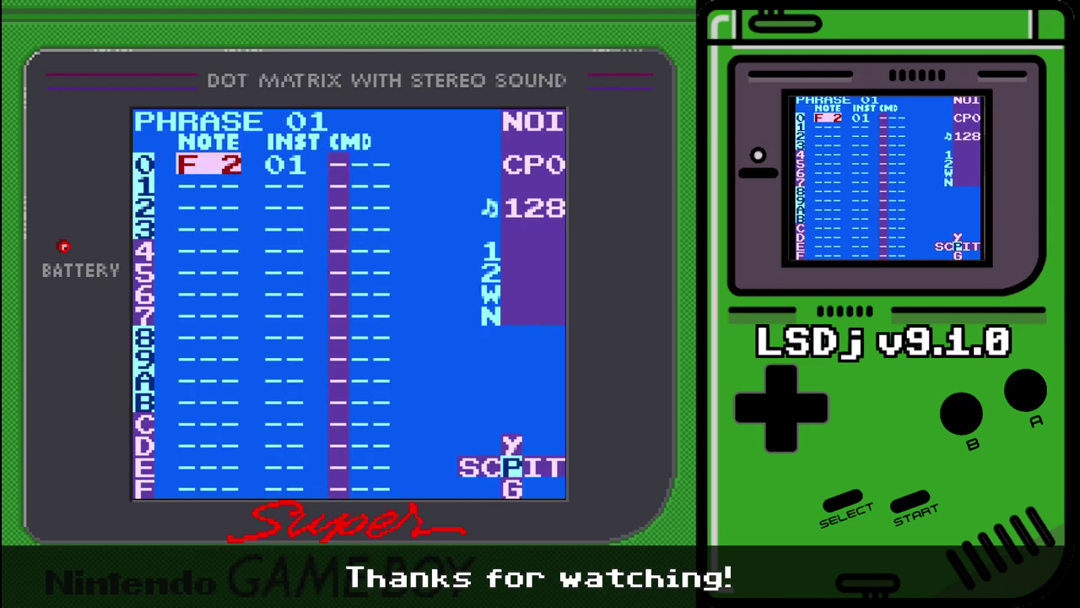